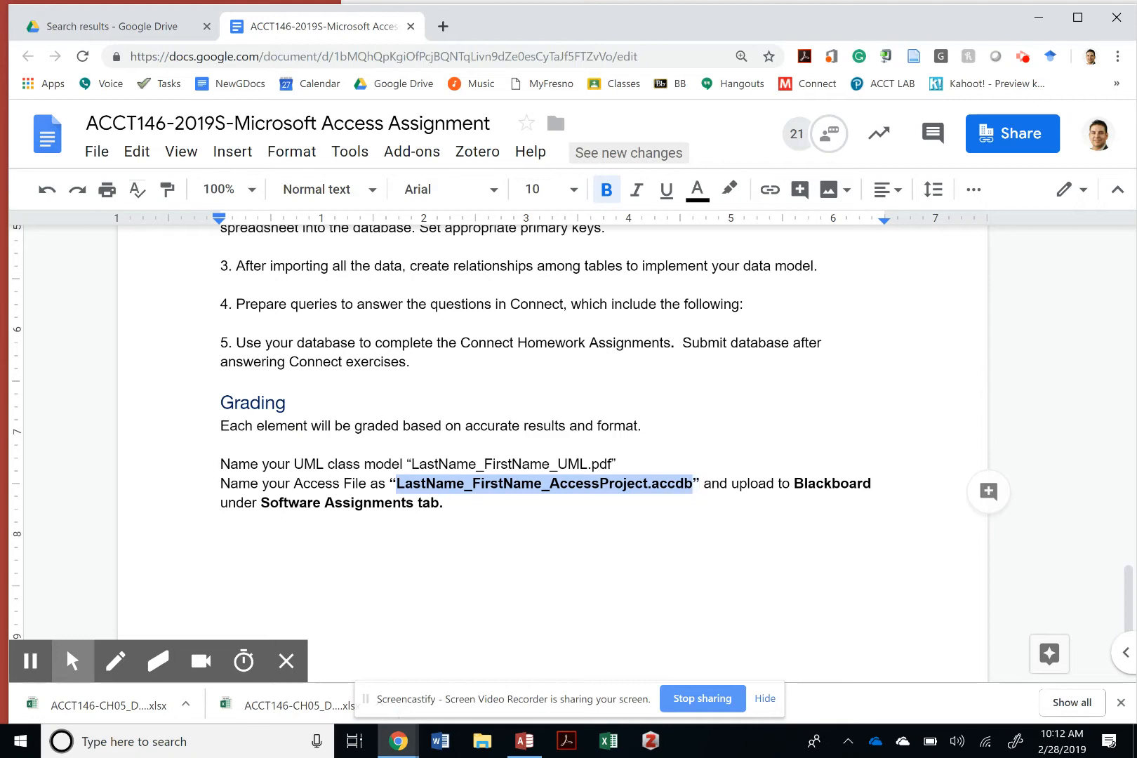
Switch to Access and start a new blank database with the file name LastName_FirstName_AccessProject.accdb
{"action": "key", "text": "alt+Tab"}
{"action": "key", "text": "alt+Tab"}
{"action": "key", "text": "Tab"}
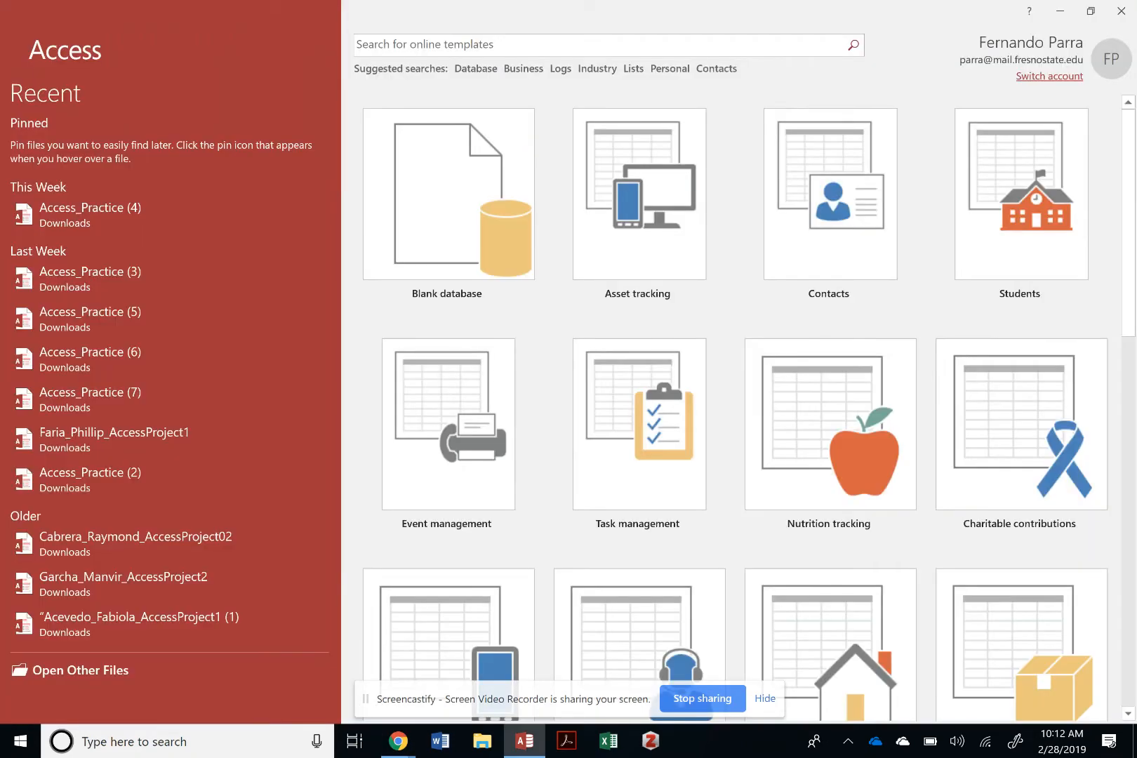
{"action": "left_click", "coordinate": [471, 190]}
{"action": "key", "text": "BackSpace"}
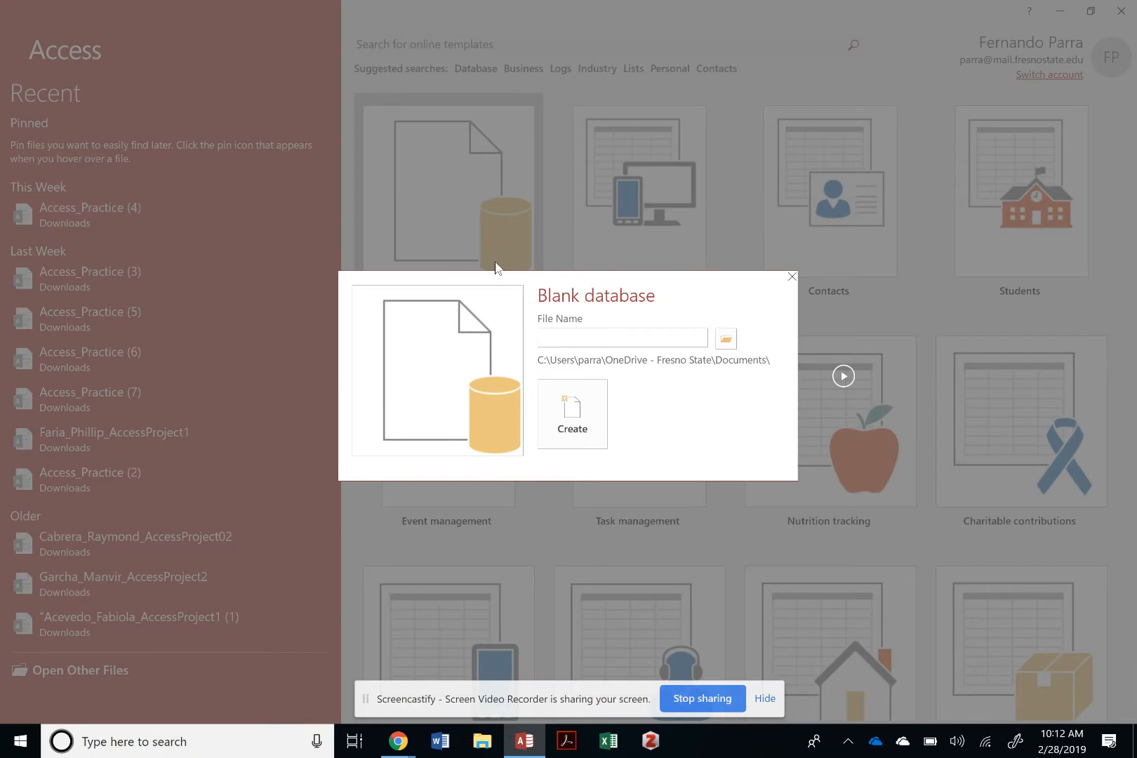
{"action": "type", "text": "LastName_FirstName_AccessProject.accdb"}
Replace the name placeholders in the database file name with the author's last and first name, joined by an underscore
{"action": "left_click_drag", "start_coordinate": [570, 337], "coordinate": [477, 331]}
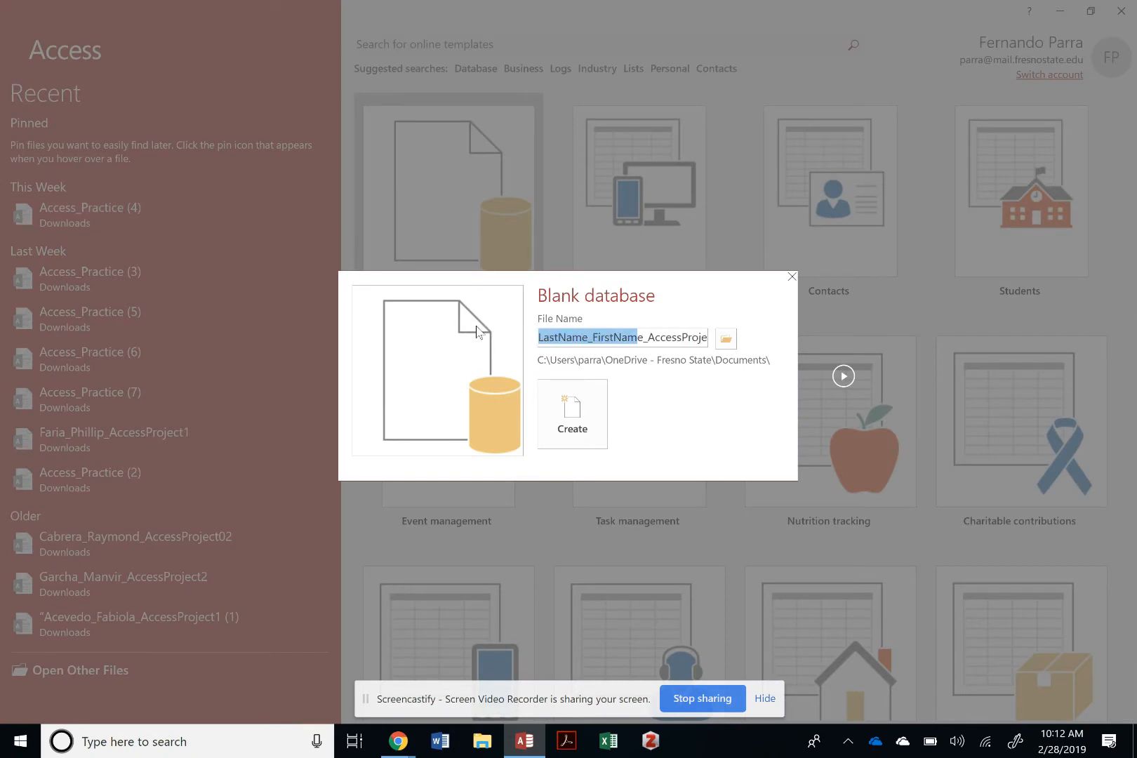
{"action": "type", "text": "Parra_"}
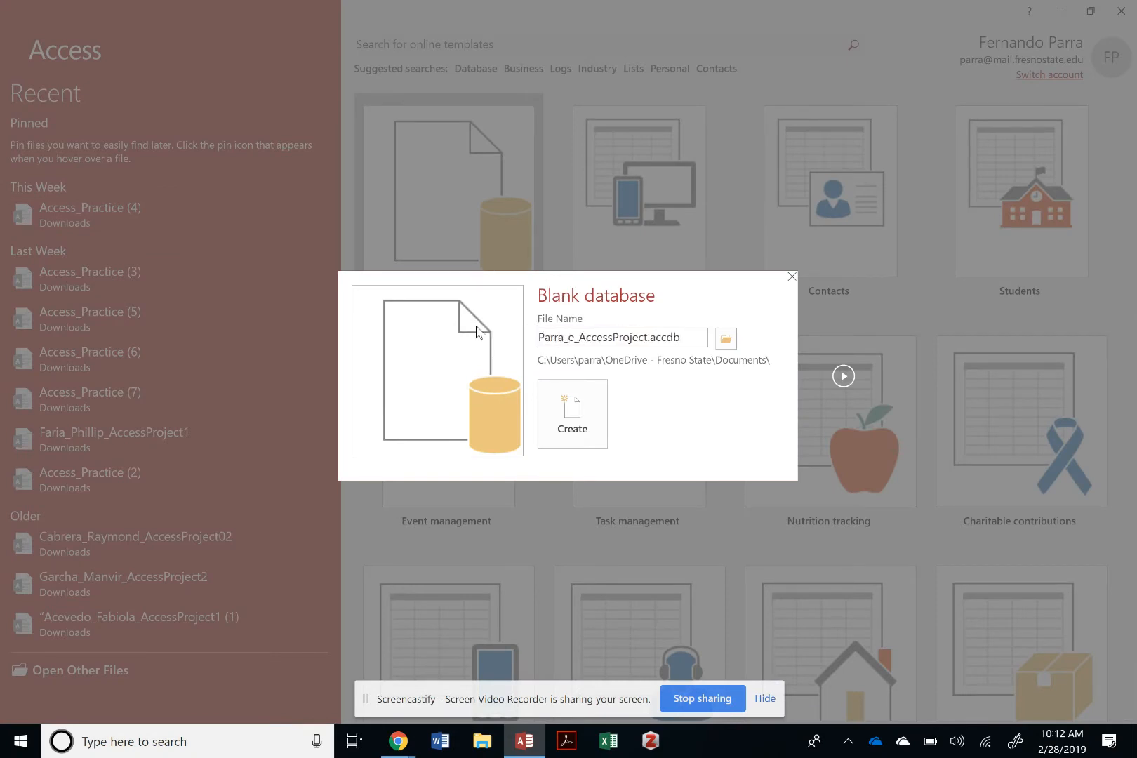
{"action": "type", "text": "Fer"}
{"action": "key", "text": "Right"}
{"action": "type", "text": "rannd"}
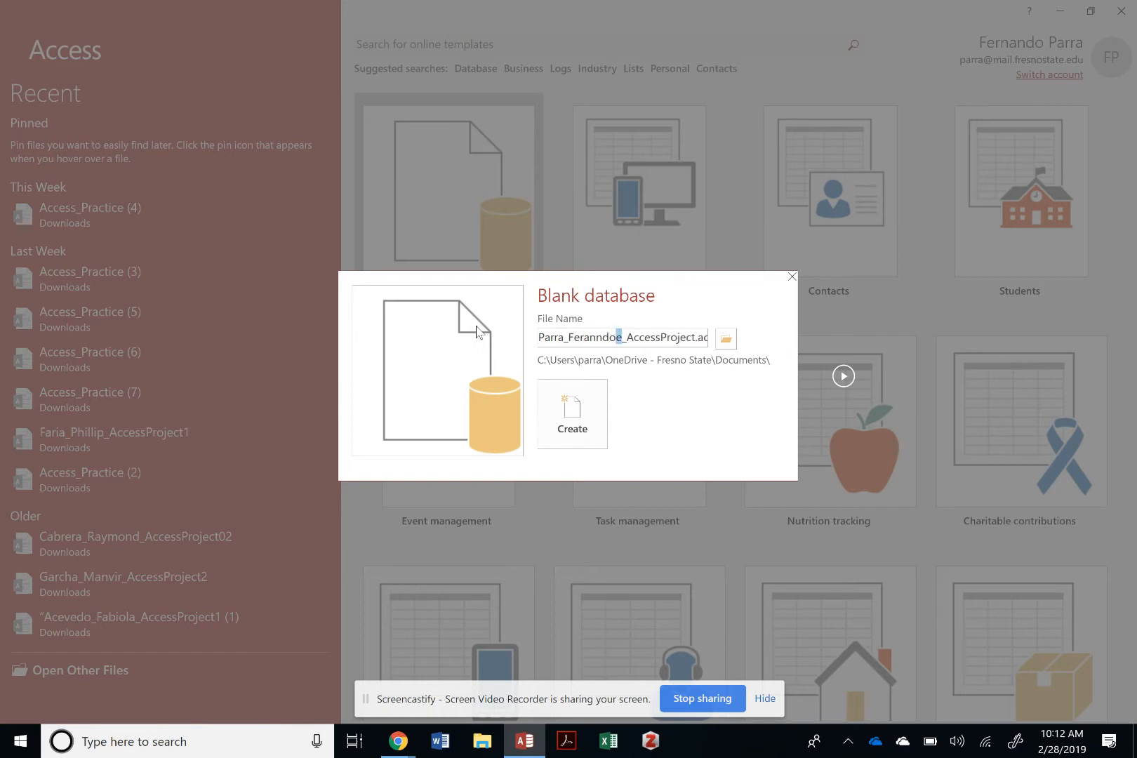
{"action": "type", "text": "o"}
{"action": "key", "text": "End"}
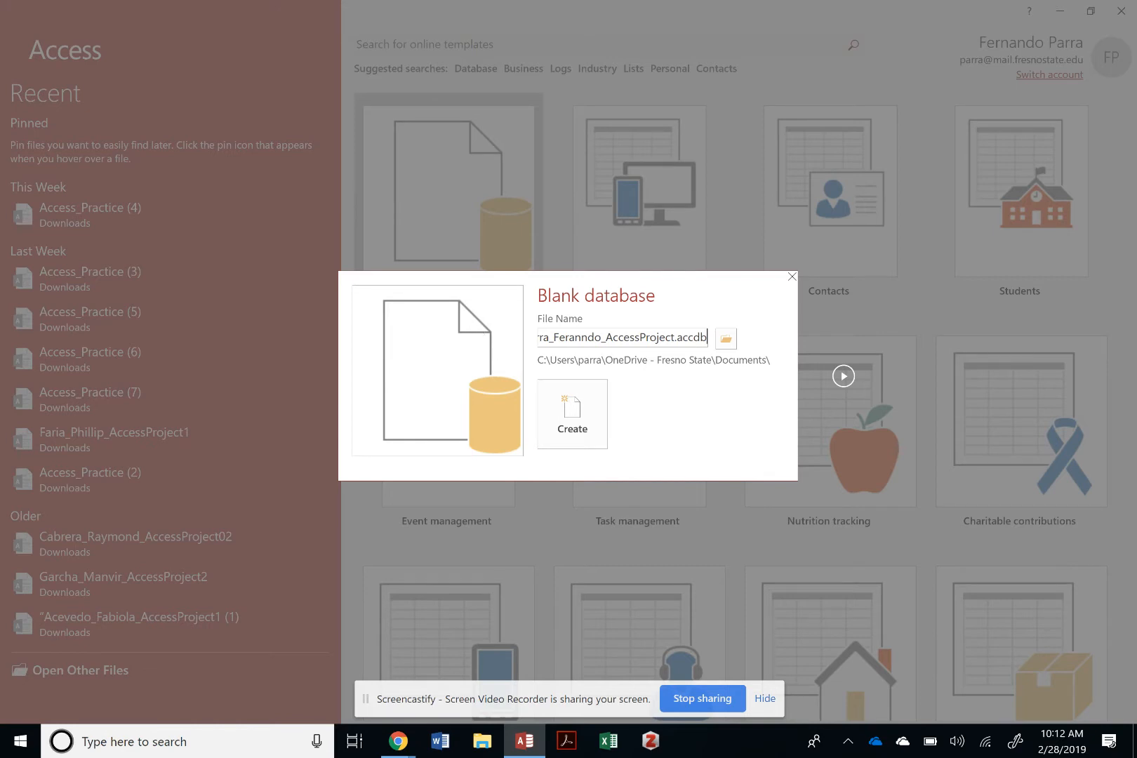
Set the new database's save location to the SoftwareProjects folder inside ACCT146 on Google Drive
{"action": "left_click", "coordinate": [725, 339]}
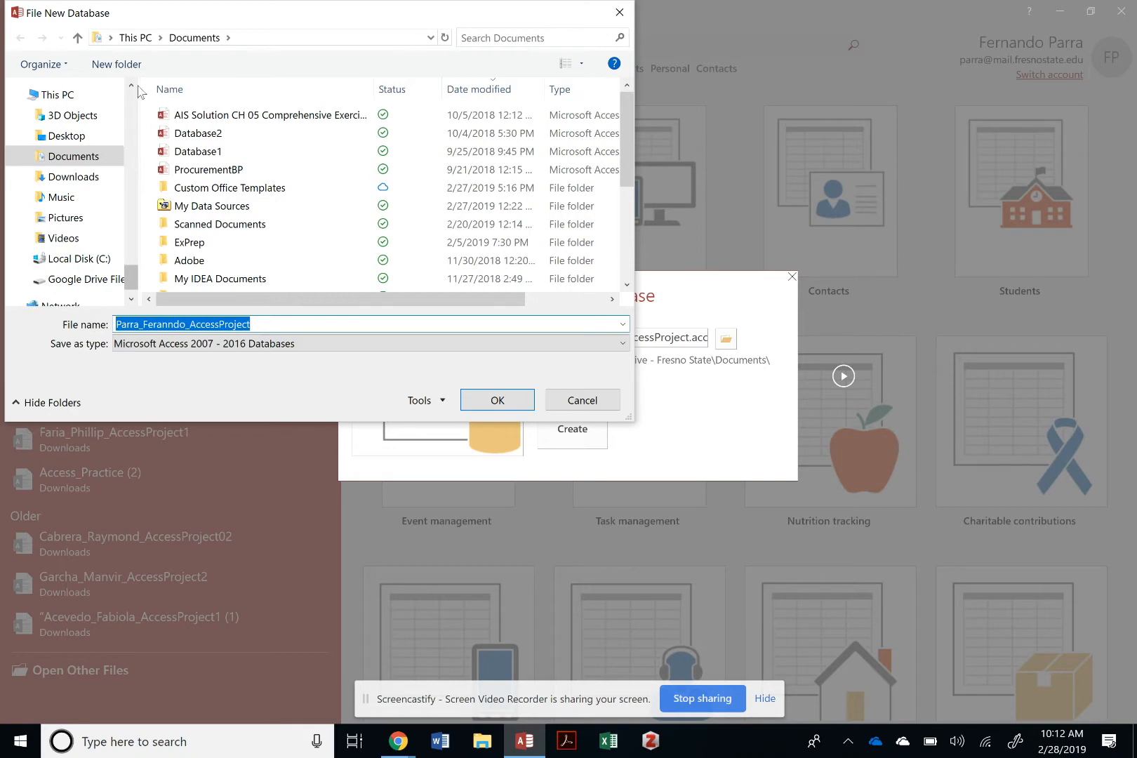
{"action": "left_click", "coordinate": [131, 105]}
{"action": "left_click", "coordinate": [130, 103]}
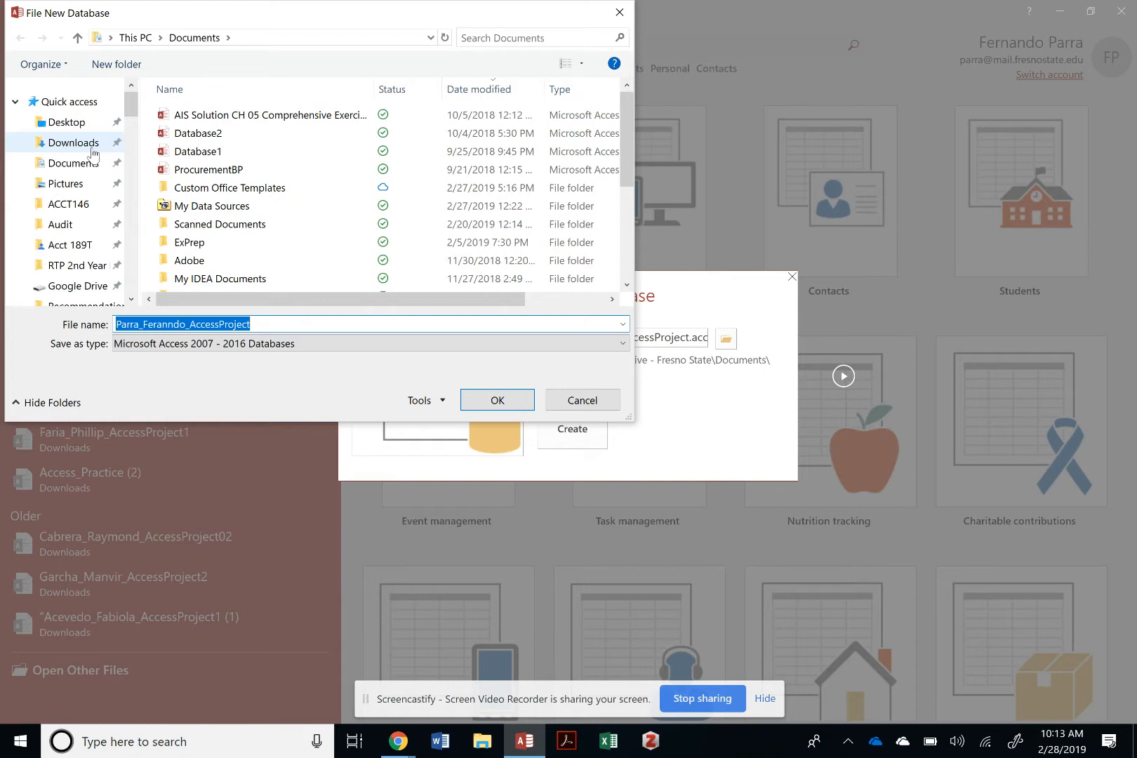
{"action": "left_click", "coordinate": [87, 208]}
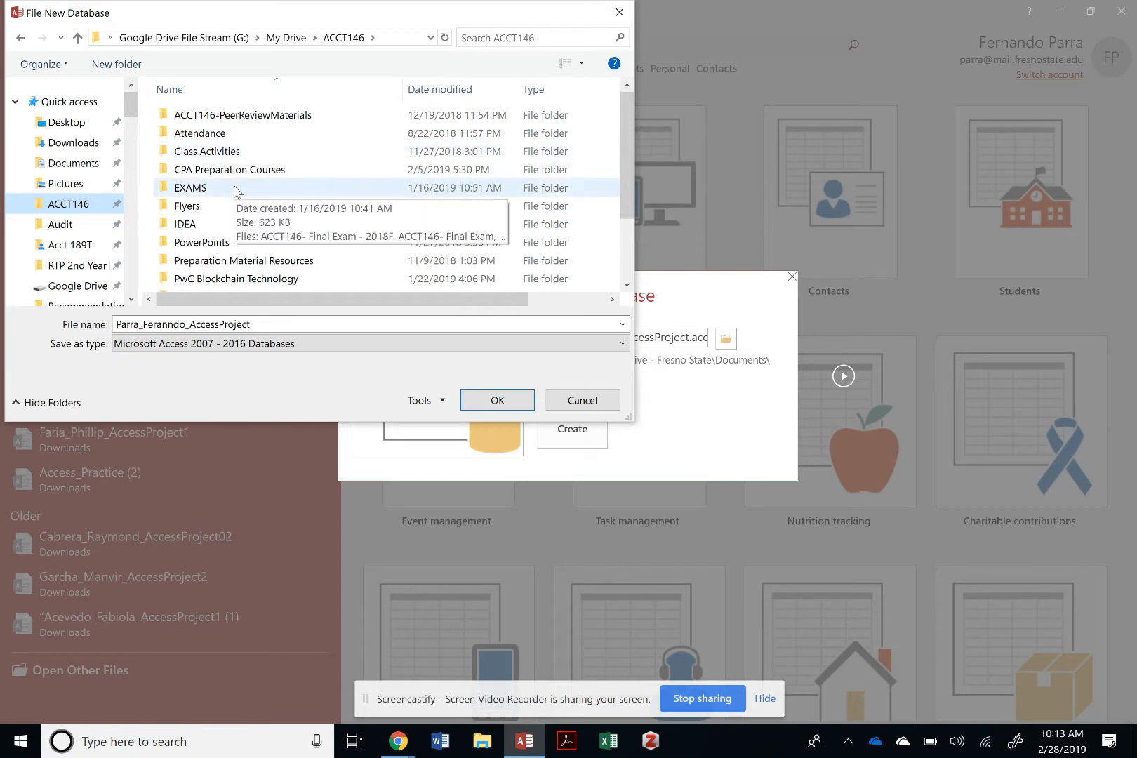
{"action": "scroll", "coordinate": [237, 196], "scroll_direction": "down", "scroll_amount": 2}
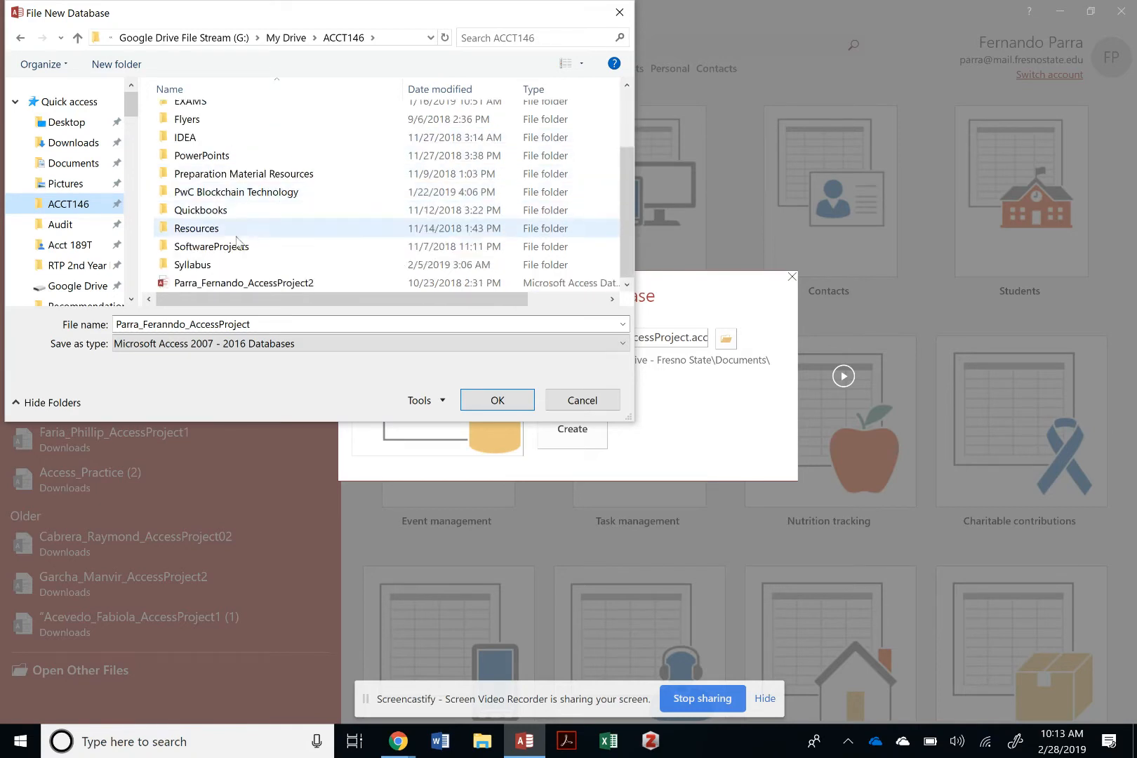
{"action": "double_click", "coordinate": [237, 247]}
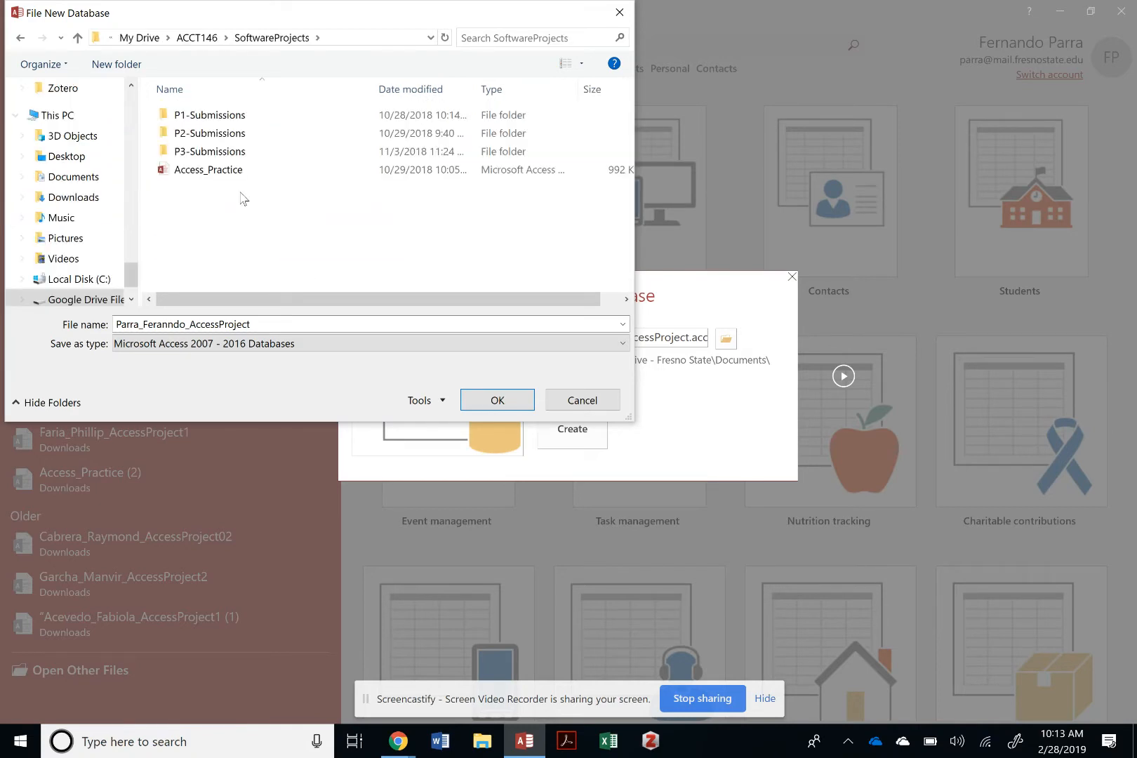
Correct the spelling of the first name in the new database's file name
{"action": "double_click", "coordinate": [290, 324]}
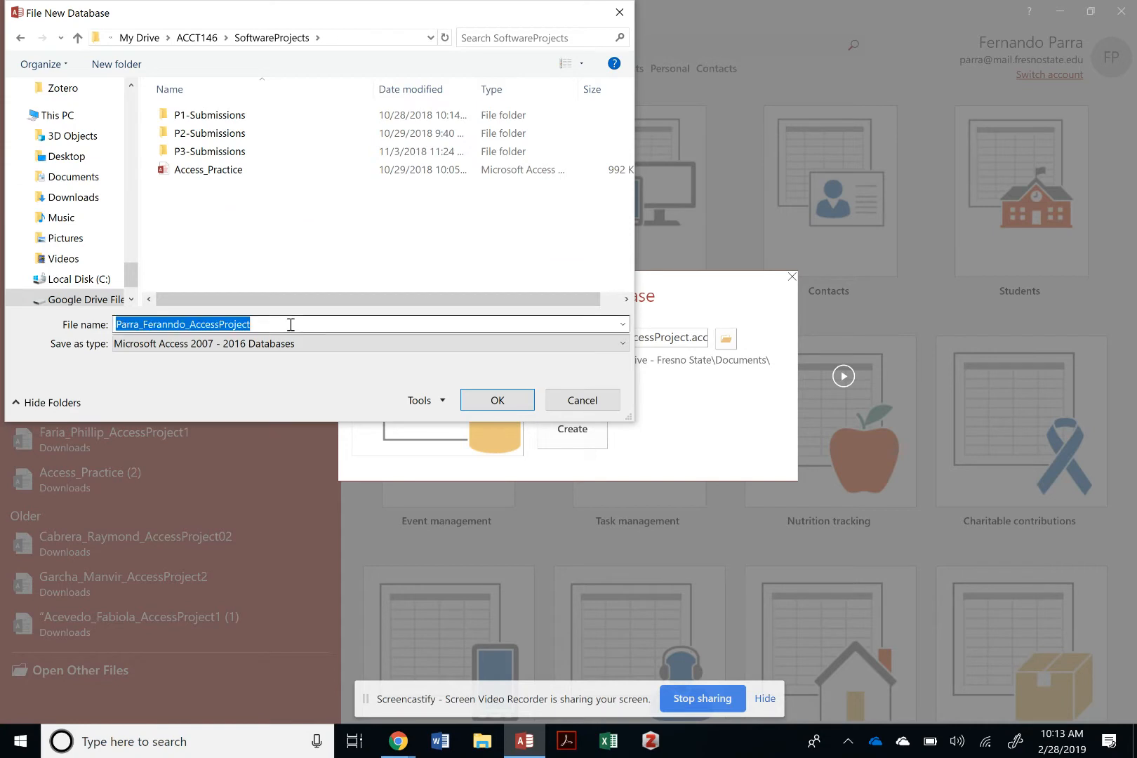
{"action": "left_click", "coordinate": [183, 325]}
{"action": "key", "text": "BackSpace"}
{"action": "key", "text": "BackSpace"}
{"action": "key", "text": "BackSpace"}
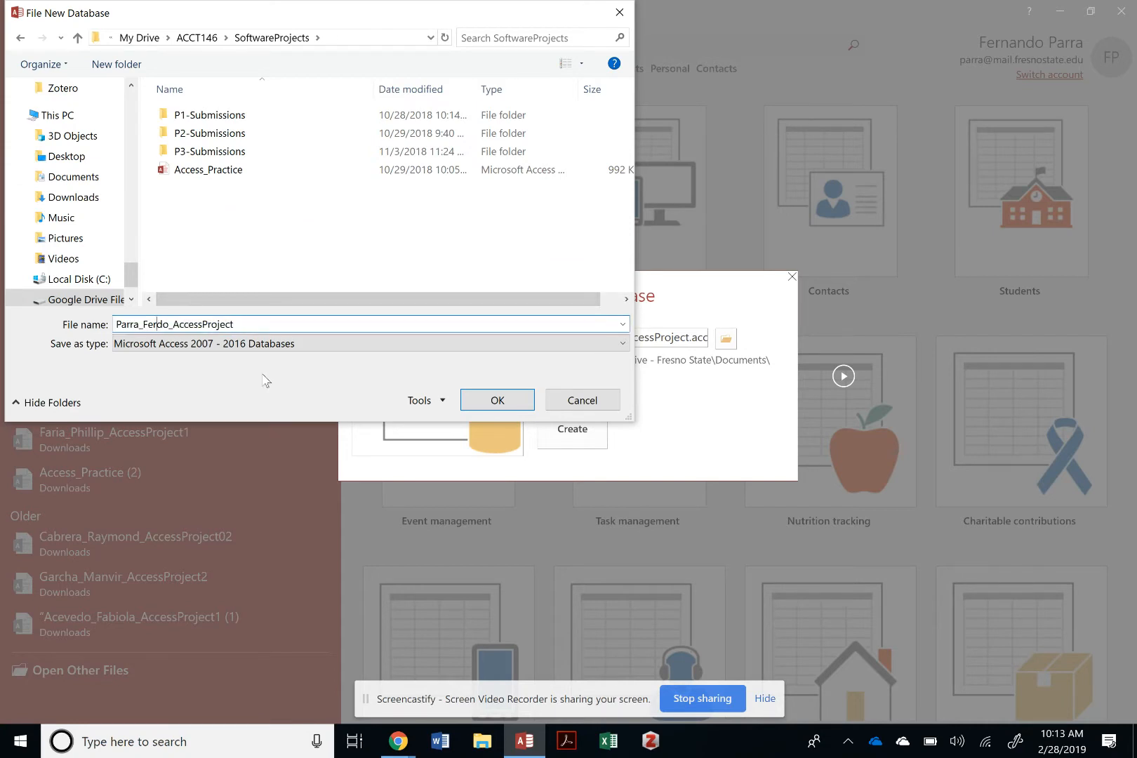
{"action": "type", "text": "nan"}
Confirm the save location, create the database, and close its empty default table Table1
{"action": "left_click", "coordinate": [499, 400]}
{"action": "left_click", "coordinate": [572, 425]}
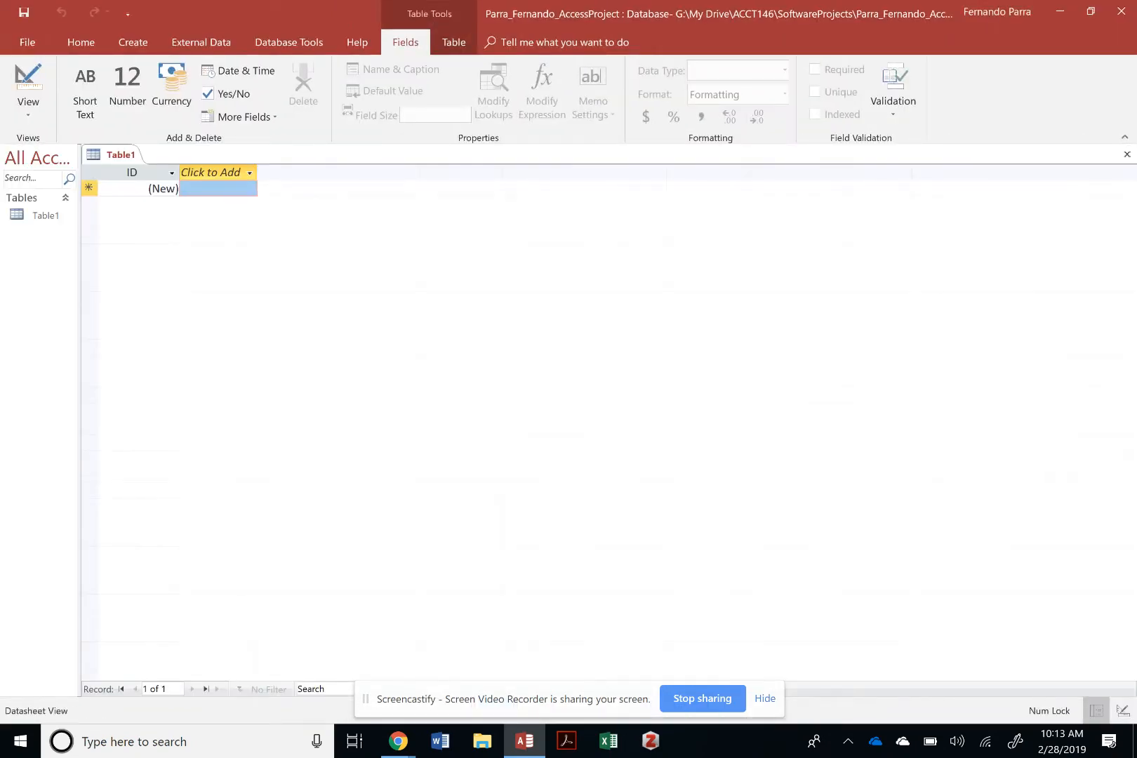
{"action": "right_click", "coordinate": [127, 158]}
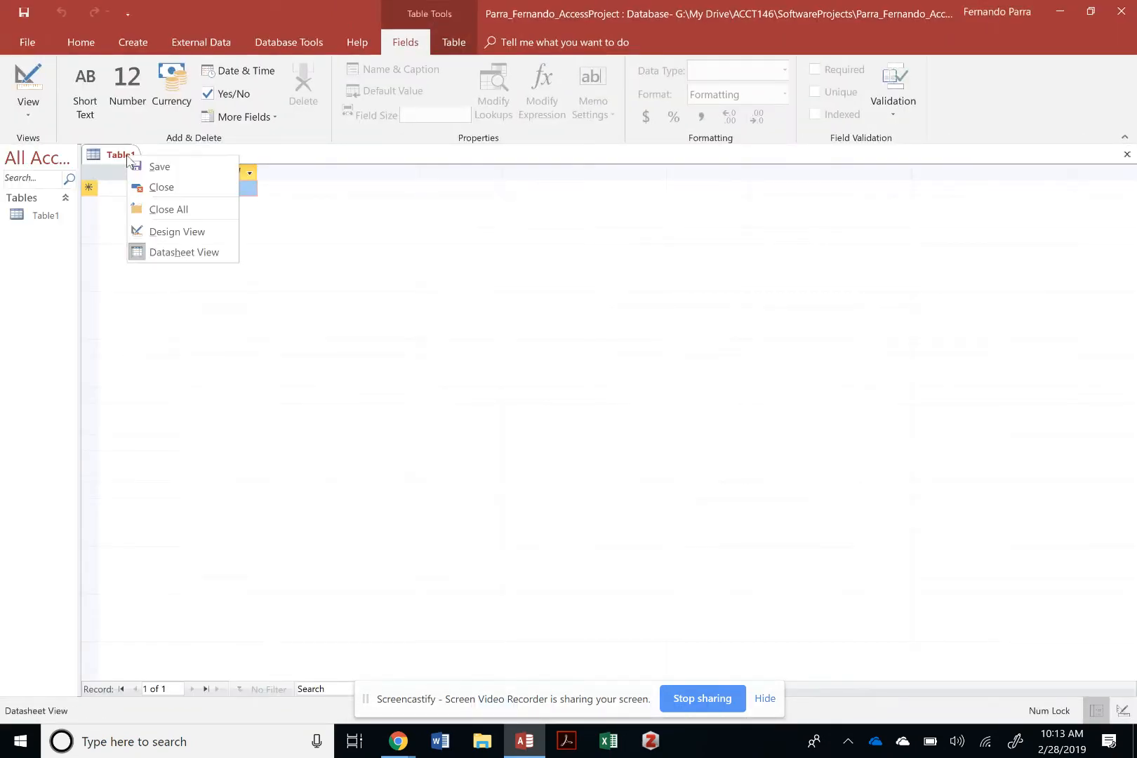
{"action": "left_click", "coordinate": [145, 186]}
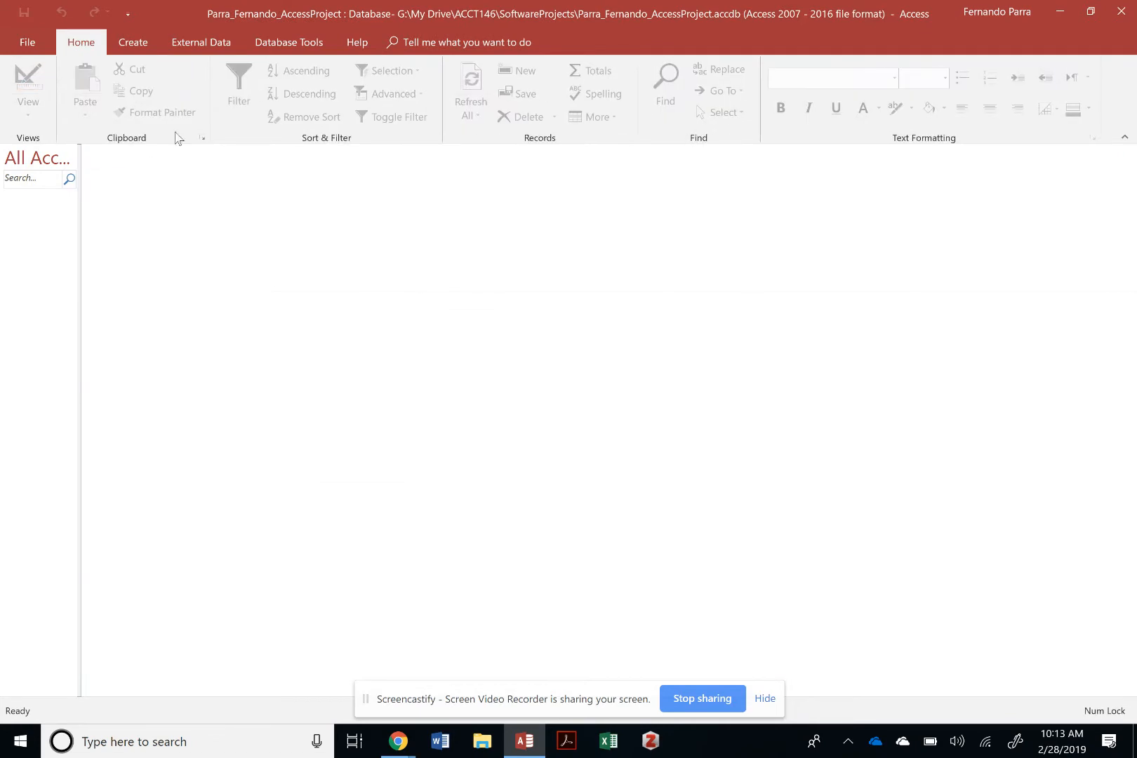
Start importing external data from an Excel file as a new data source
{"action": "left_click", "coordinate": [209, 43]}
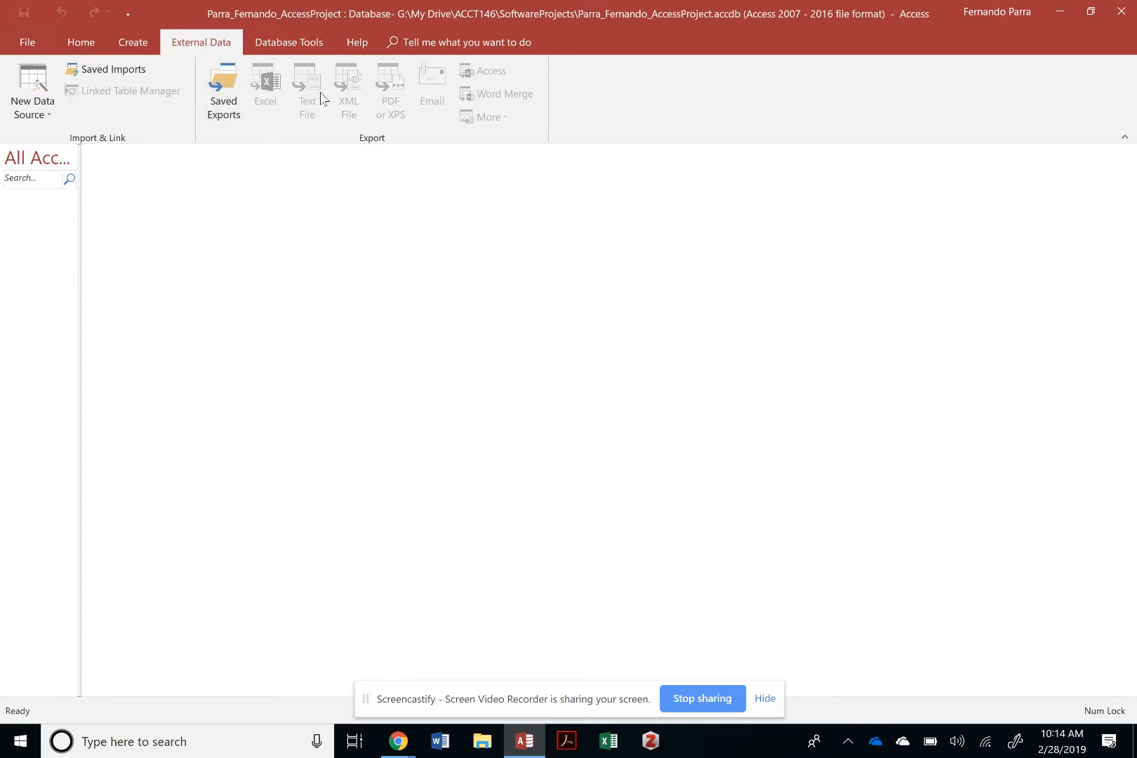
{"action": "left_click", "coordinate": [279, 43]}
{"action": "left_click", "coordinate": [217, 44]}
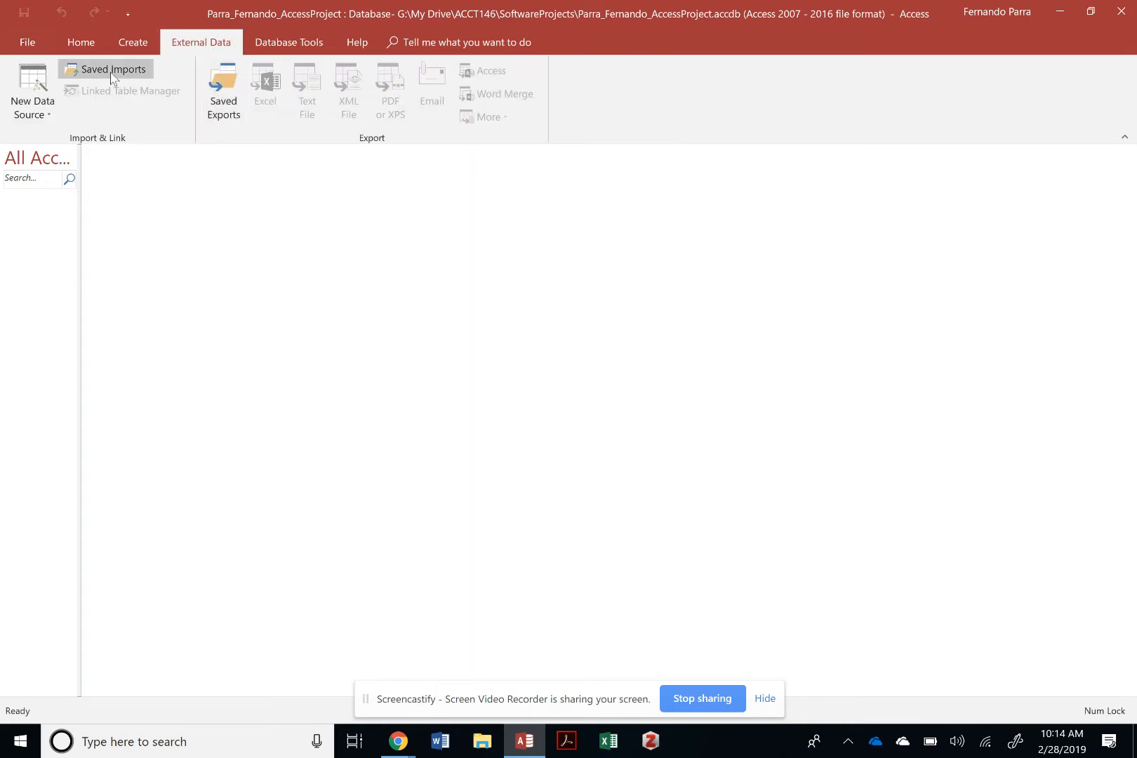
{"action": "left_click", "coordinate": [45, 102]}
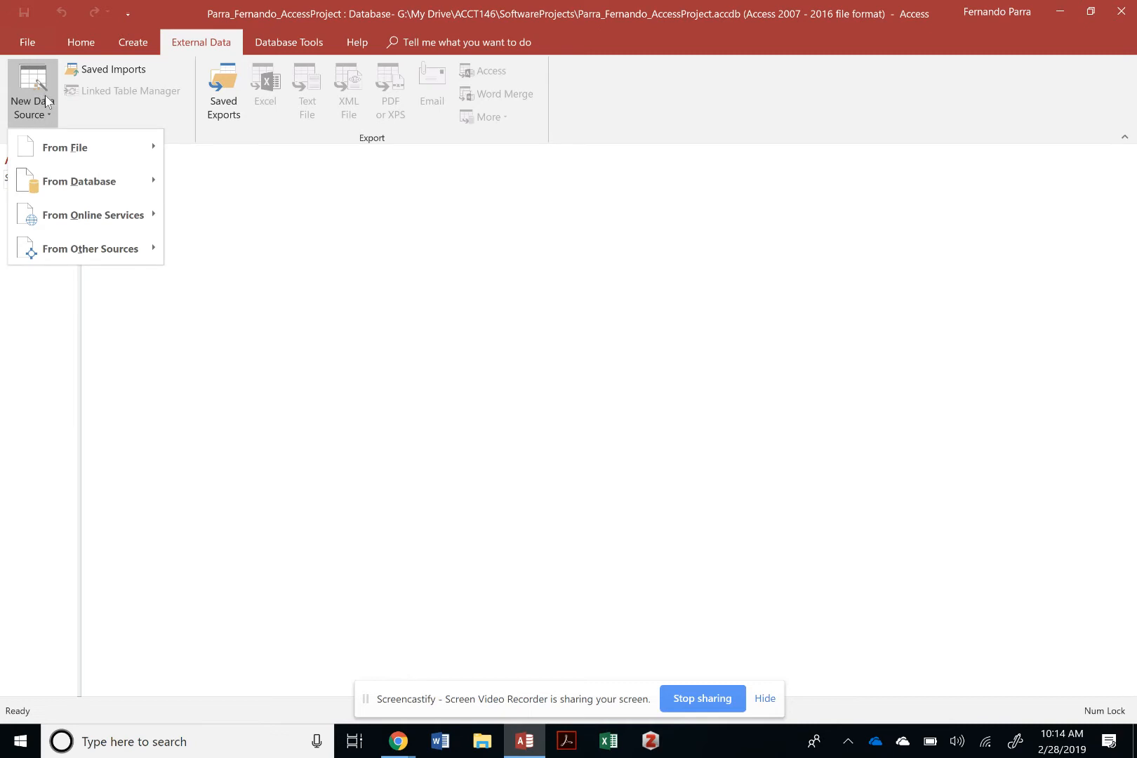
{"action": "mouse_move", "coordinate": [47, 159]}
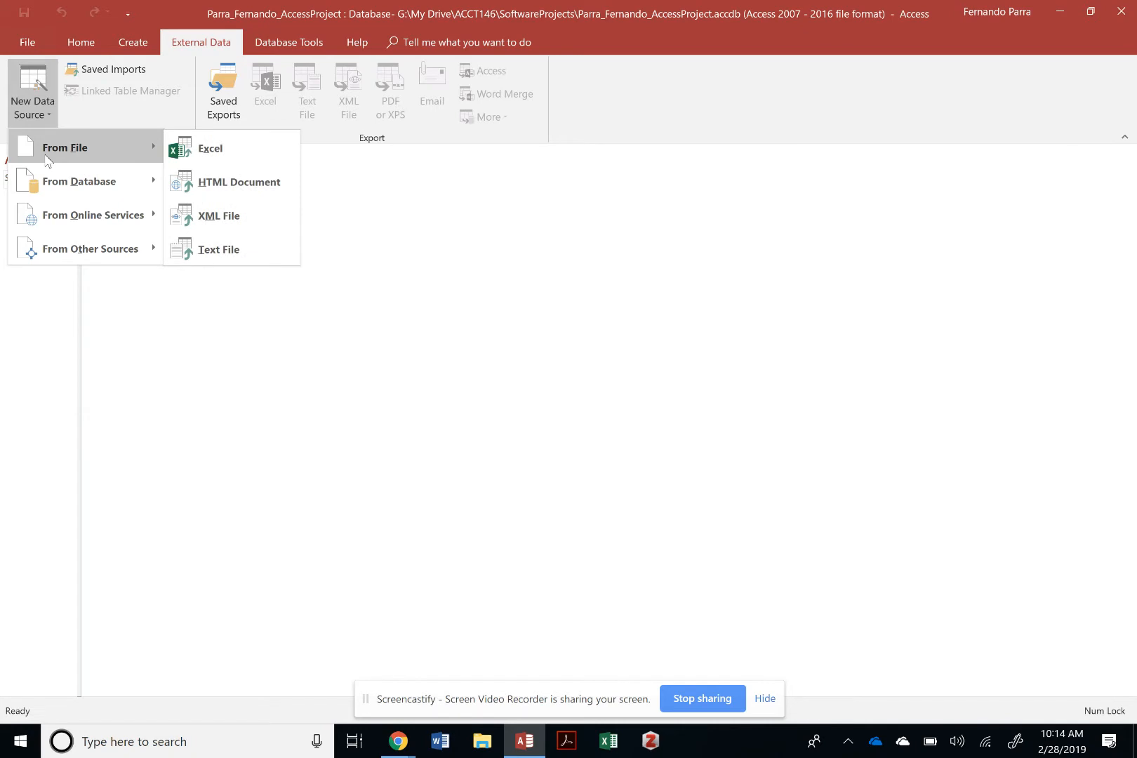
{"action": "left_click", "coordinate": [231, 149]}
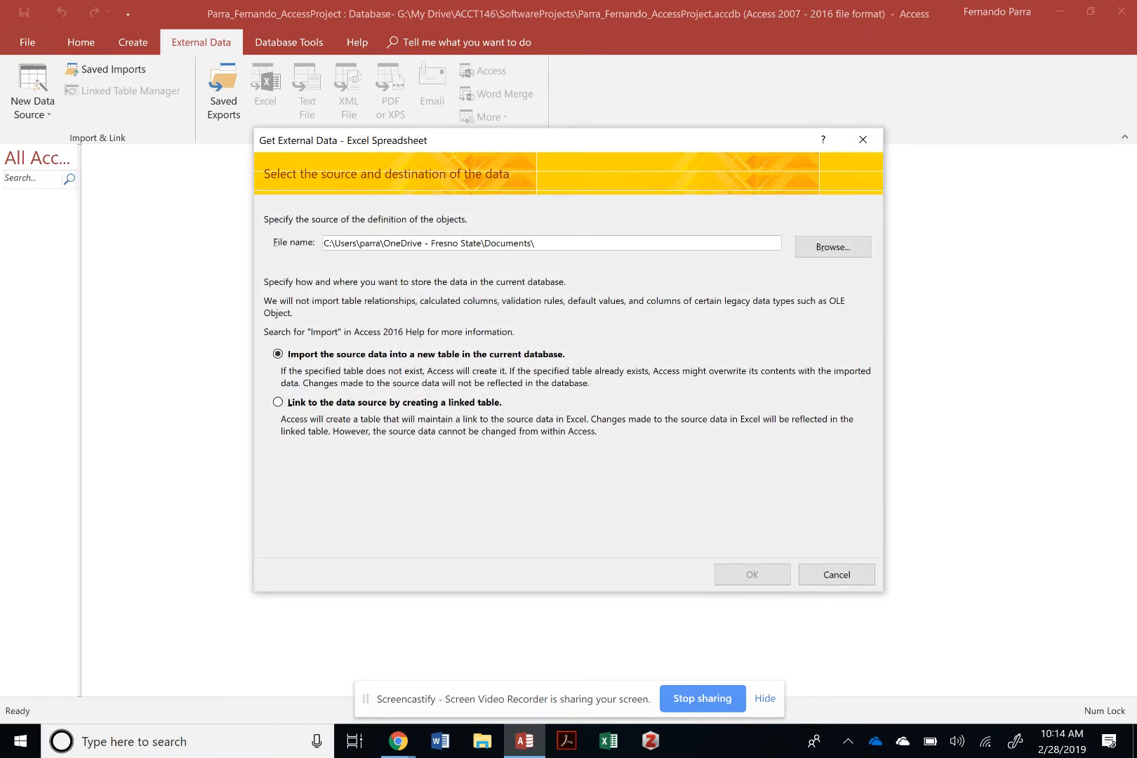
Browse for the source workbook of the Excel import in the Downloads folder
{"action": "left_click", "coordinate": [833, 247]}
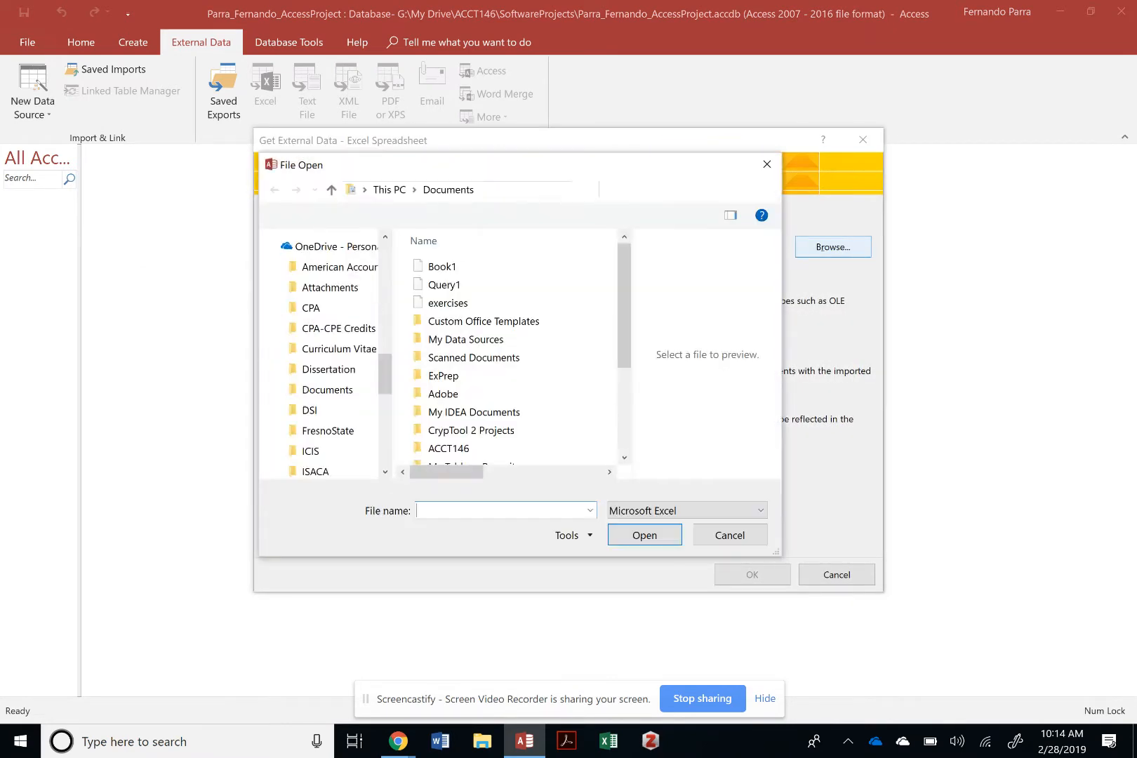
{"action": "scroll", "coordinate": [351, 334], "scroll_direction": "up", "scroll_amount": 5}
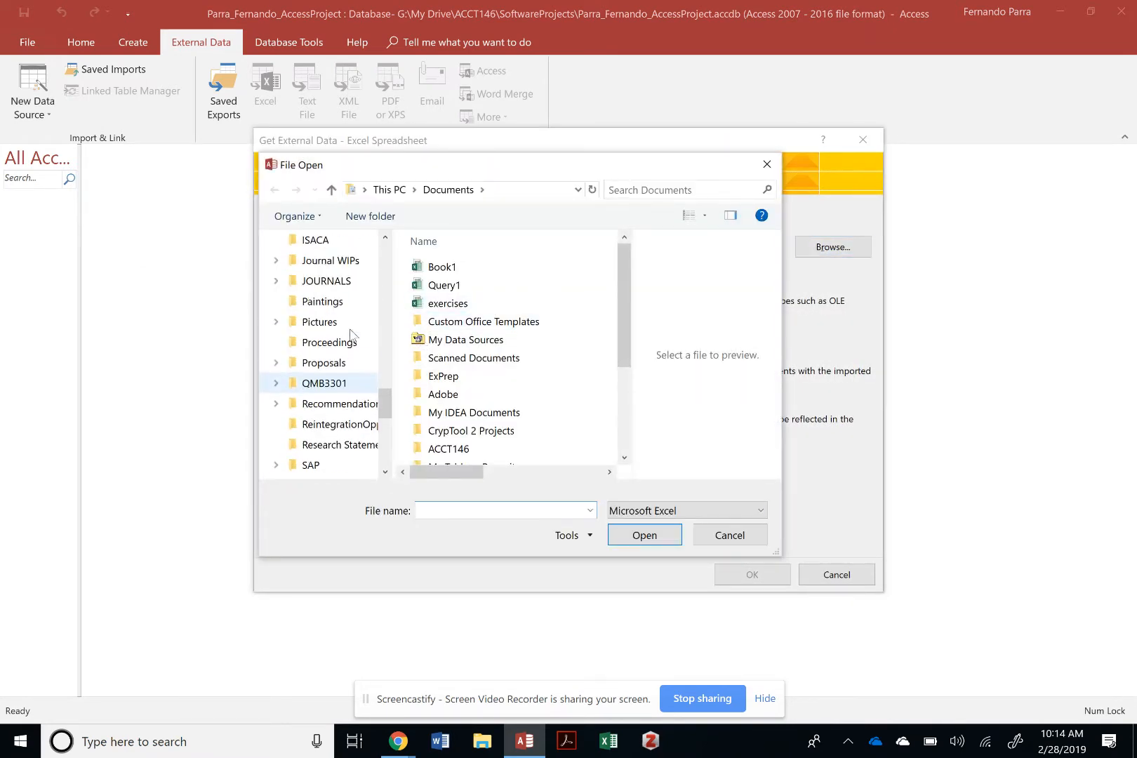
{"action": "scroll", "coordinate": [349, 325], "scroll_direction": "up", "scroll_amount": 3}
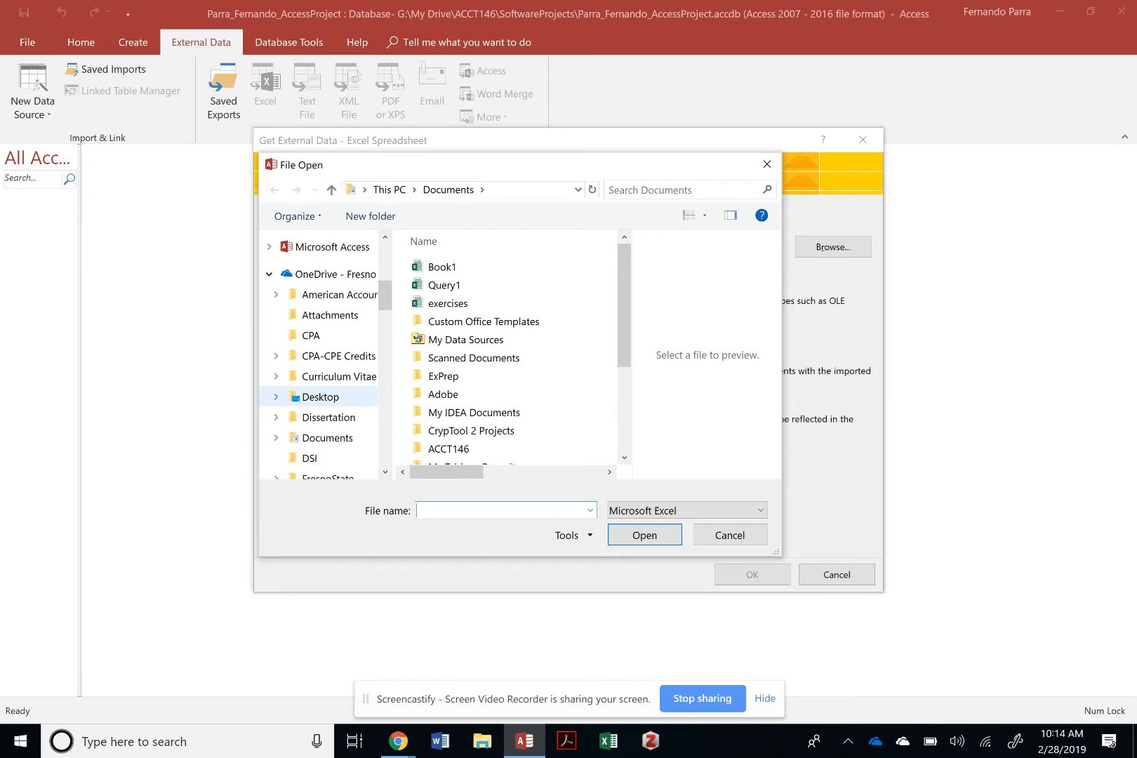
{"action": "scroll", "coordinate": [340, 327], "scroll_direction": "down", "scroll_amount": 2}
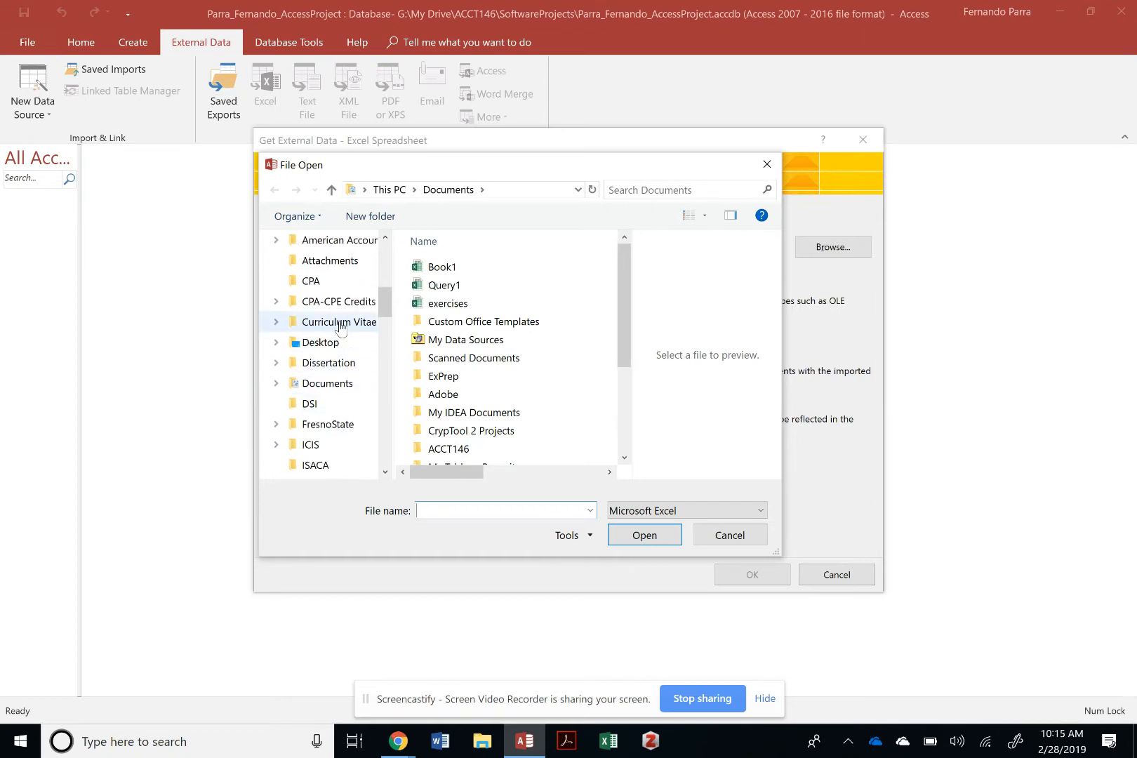
{"action": "scroll", "coordinate": [340, 327], "scroll_direction": "up", "scroll_amount": 5}
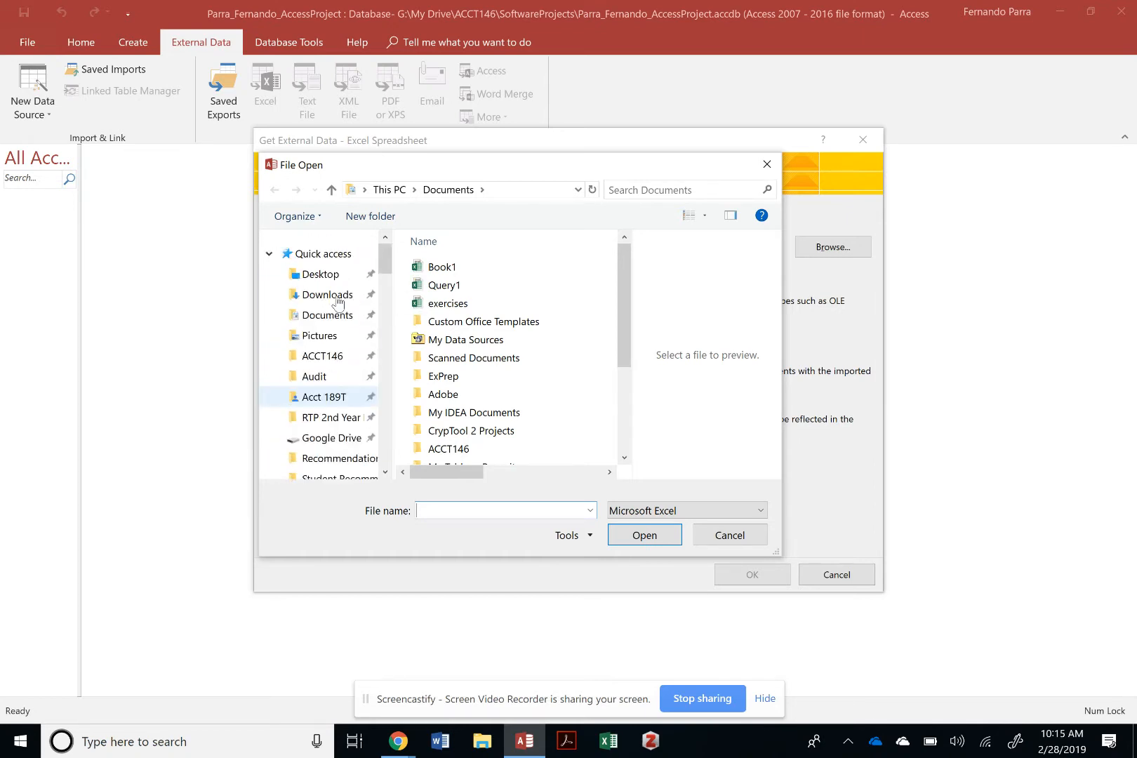
{"action": "left_click", "coordinate": [337, 298]}
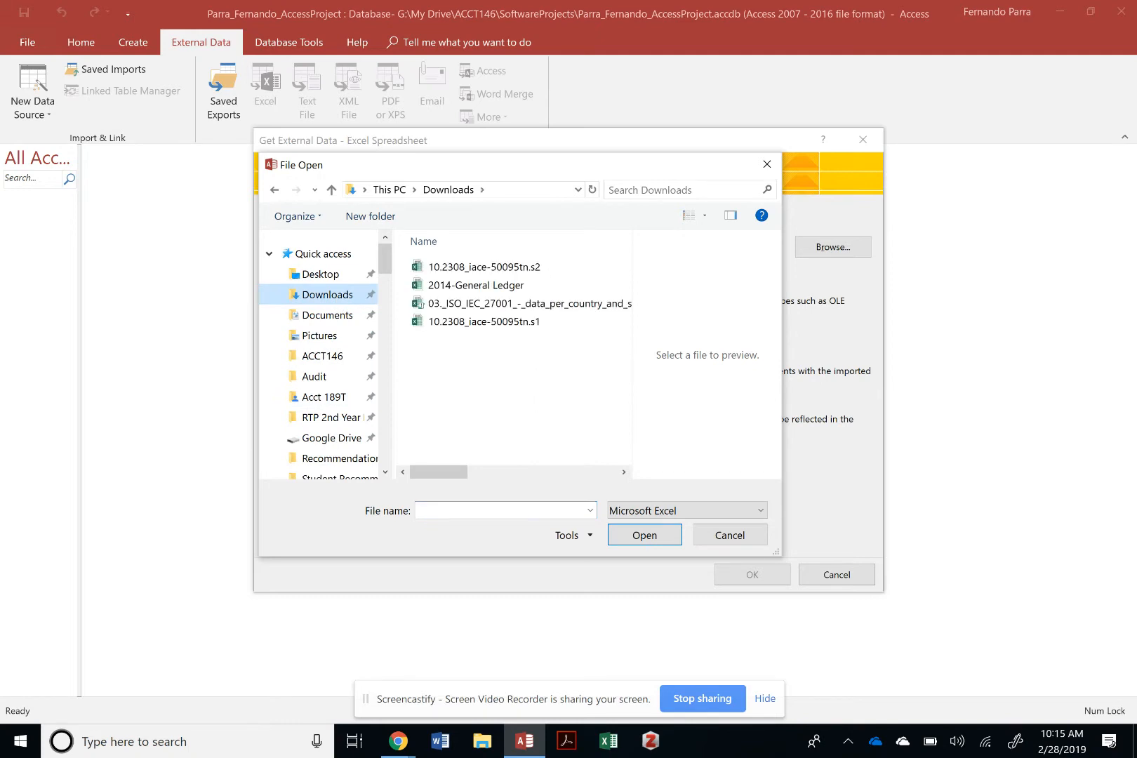
Sort the Excel files in the Downloads folder by date modified, newest first
{"action": "scroll", "coordinate": [505, 351], "scroll_direction": "right", "scroll_amount": 5}
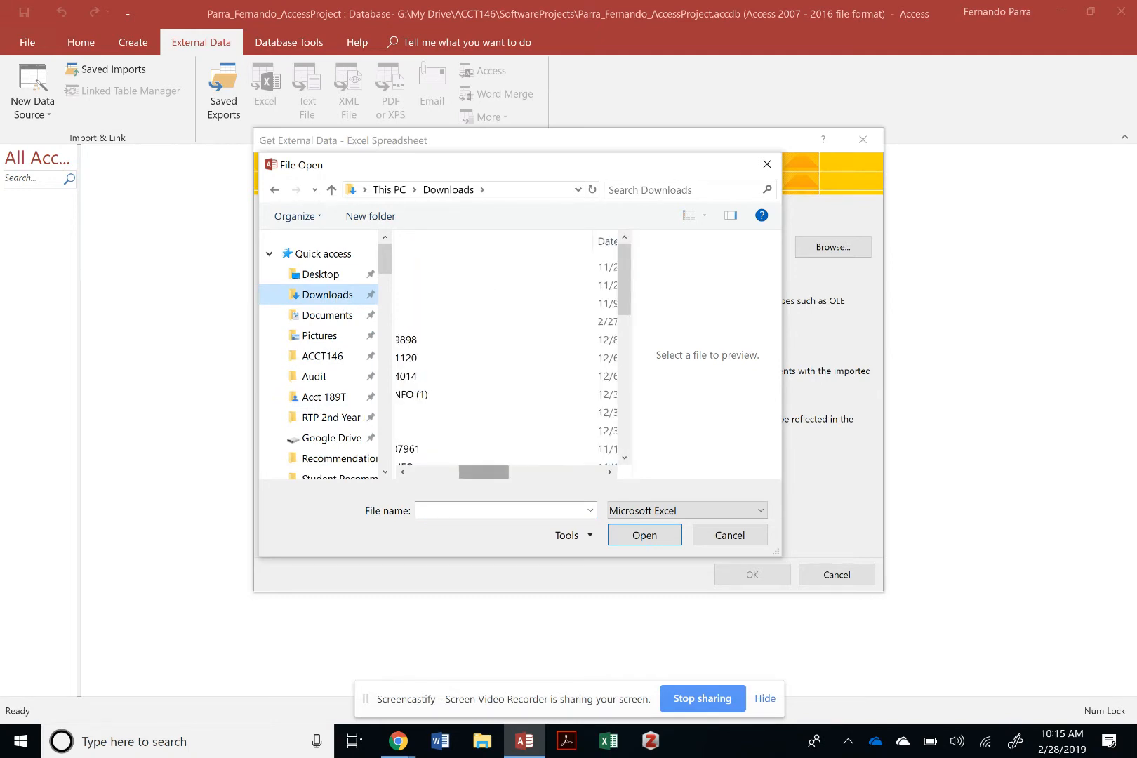
{"action": "left_click_drag", "start_coordinate": [485, 473], "coordinate": [565, 472]}
{"action": "left_click", "coordinate": [449, 242]}
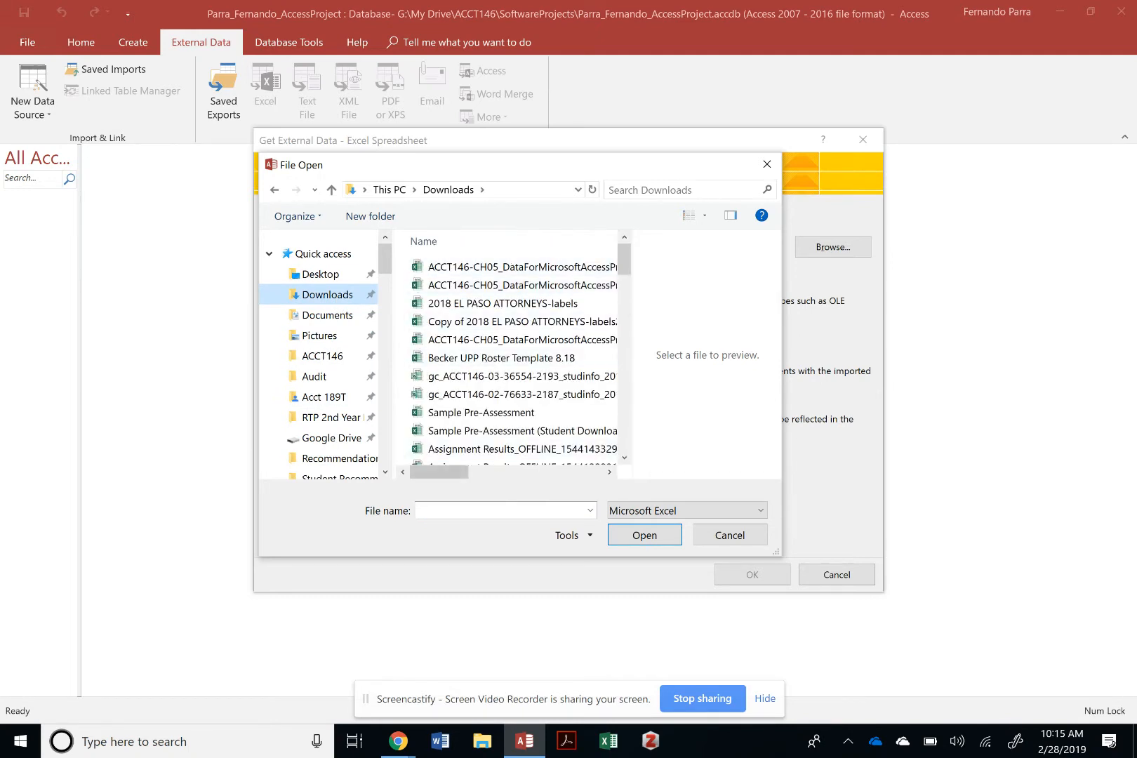
{"action": "left_click", "coordinate": [512, 461]}
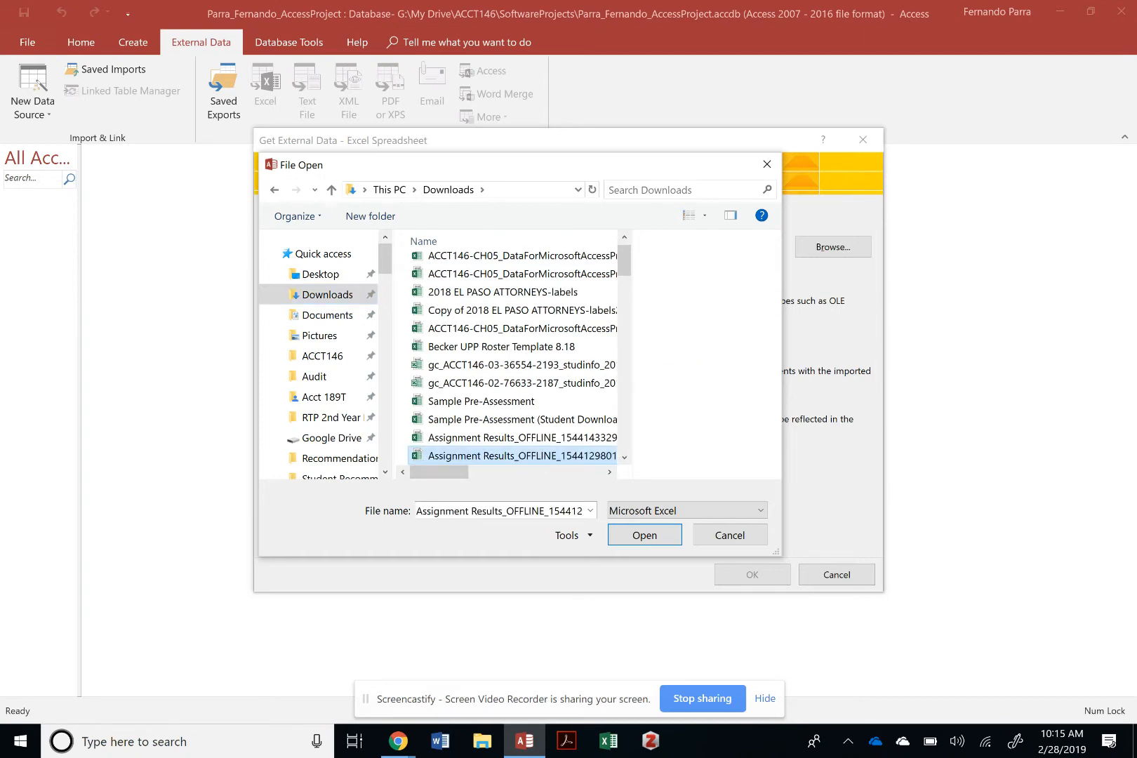
{"action": "scroll", "coordinate": [463, 249], "scroll_direction": "right", "scroll_amount": 5}
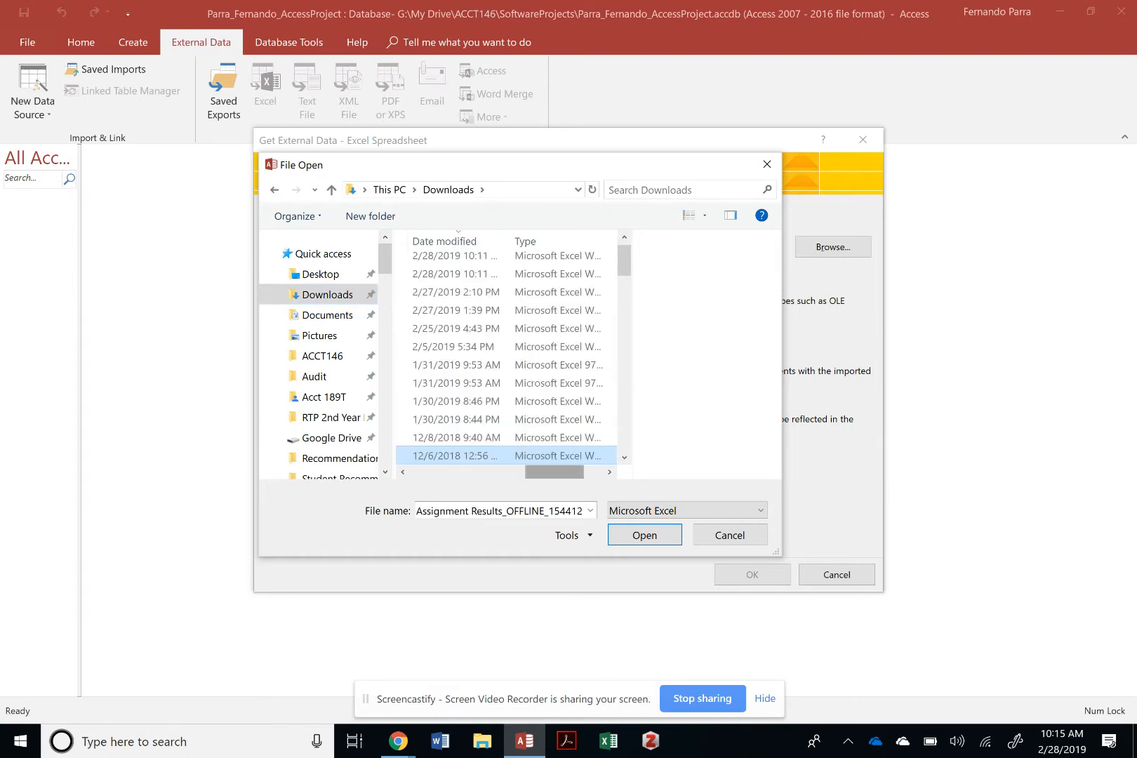
{"action": "left_click", "coordinate": [463, 246]}
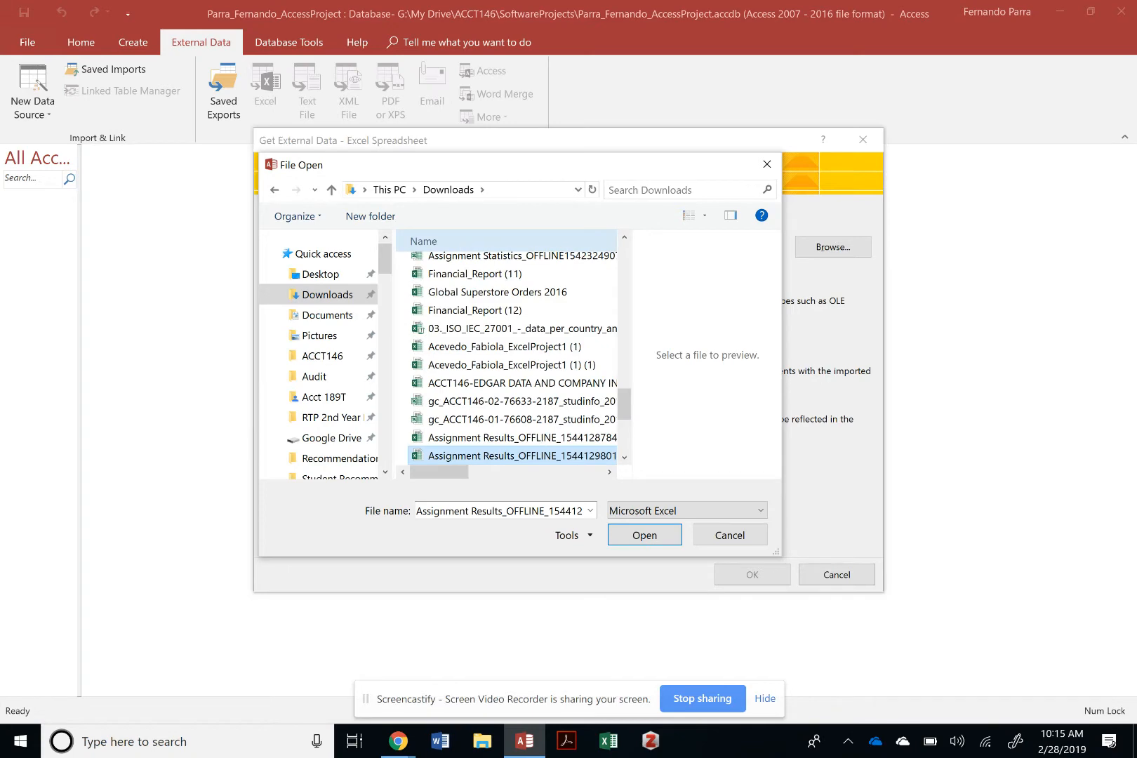
{"action": "scroll", "coordinate": [512, 350], "scroll_direction": "up", "scroll_amount": 15}
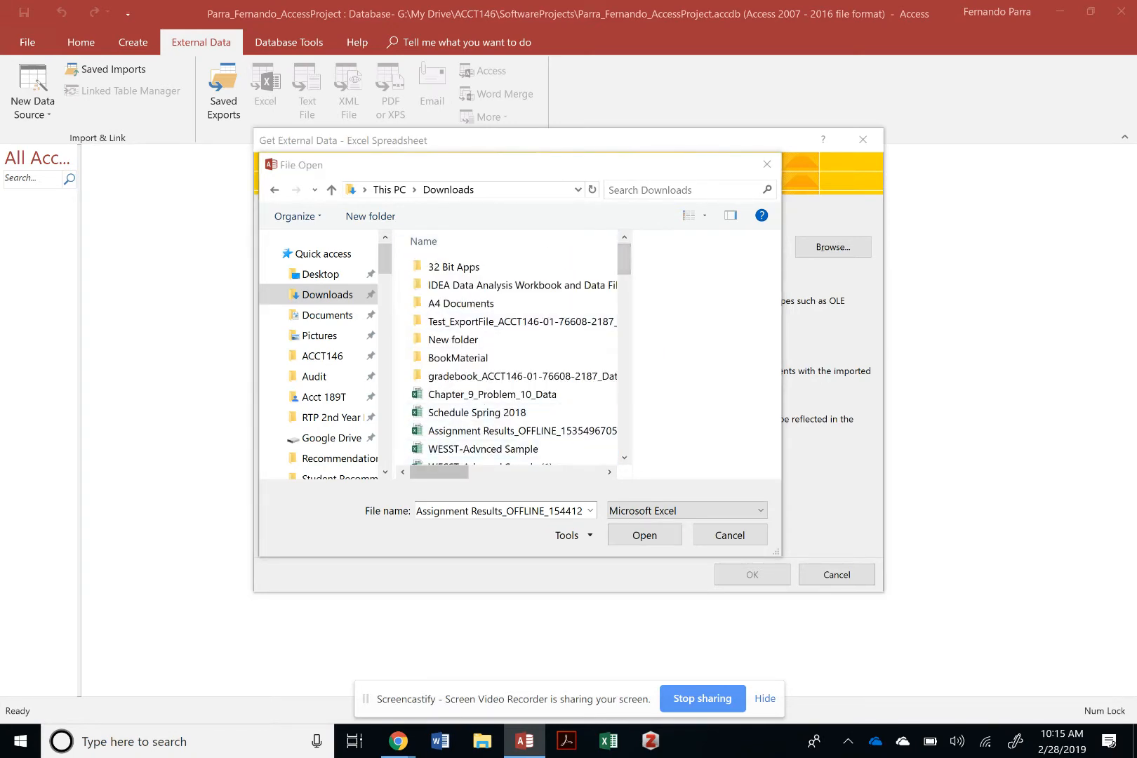
{"action": "left_click_drag", "start_coordinate": [440, 473], "coordinate": [554, 472]}
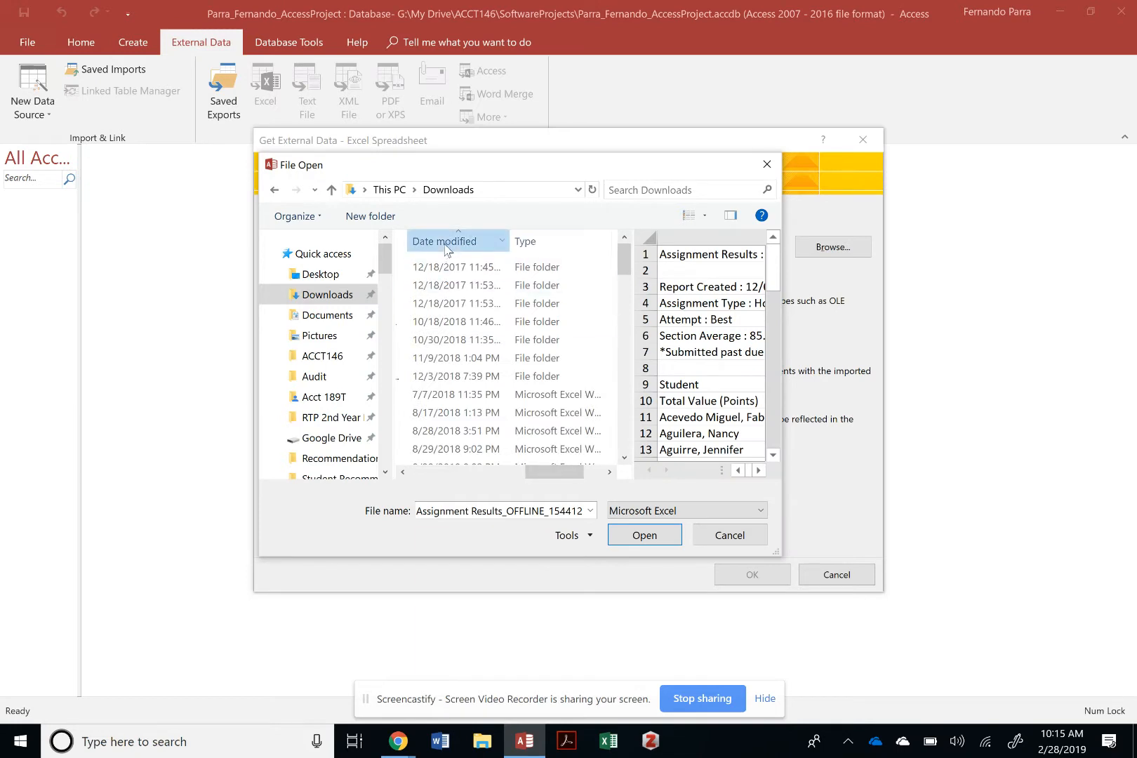
{"action": "left_click", "coordinate": [451, 245]}
{"action": "scroll", "coordinate": [489, 388], "scroll_direction": "up", "scroll_amount": 1}
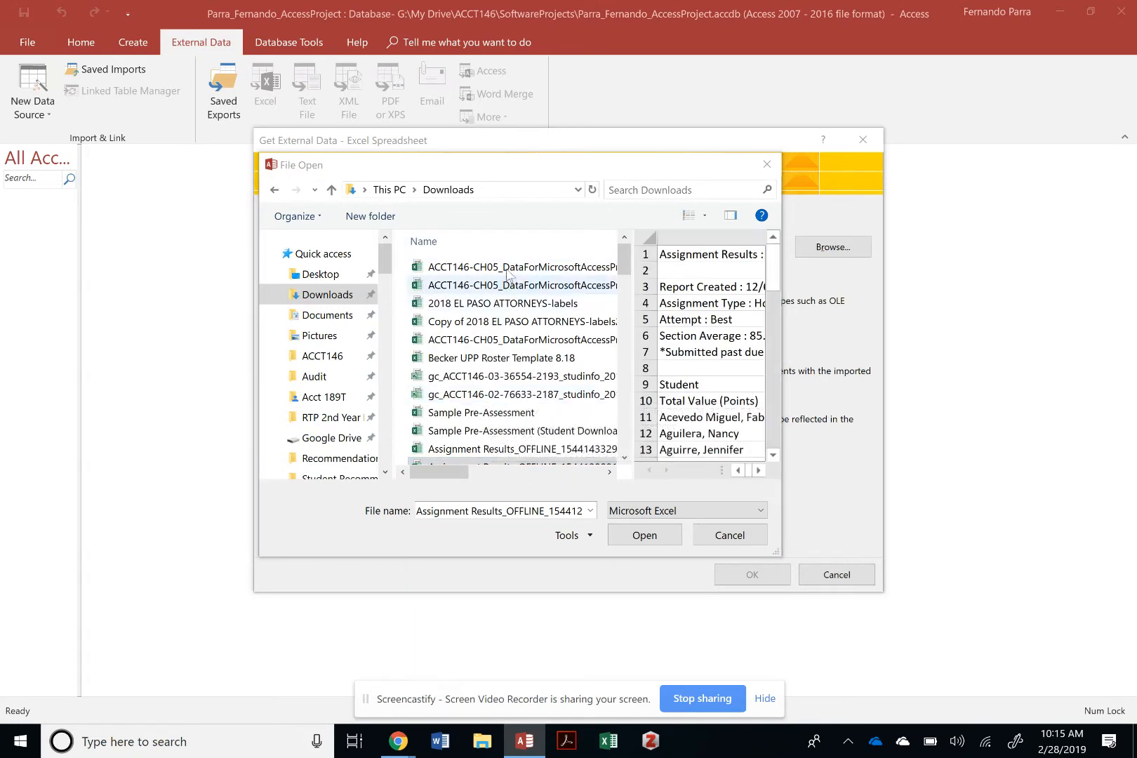
Choose ACCT146-CH05_DataForMicrosoftAccessProject (2).xlsx as the source and continue with importing it into a new table
{"action": "left_click", "coordinate": [507, 269]}
{"action": "left_click", "coordinate": [501, 473]}
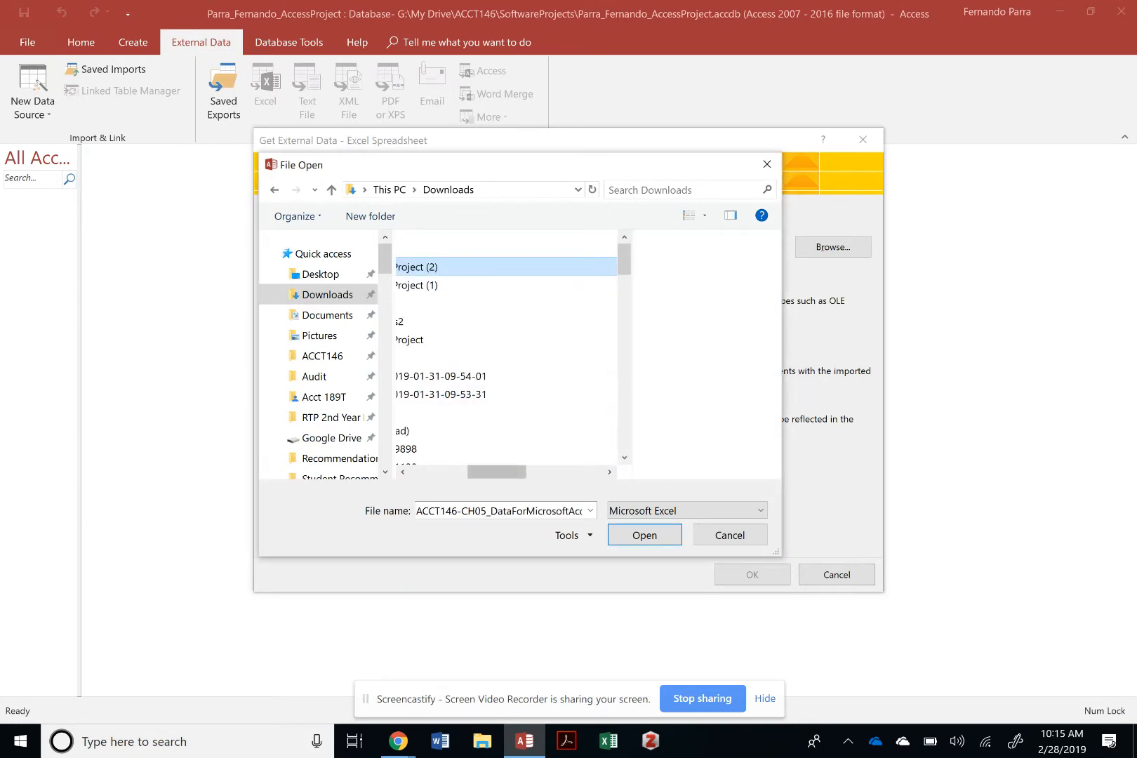
{"action": "left_click_drag", "start_coordinate": [501, 472], "coordinate": [440, 470]}
{"action": "double_click", "coordinate": [432, 267]}
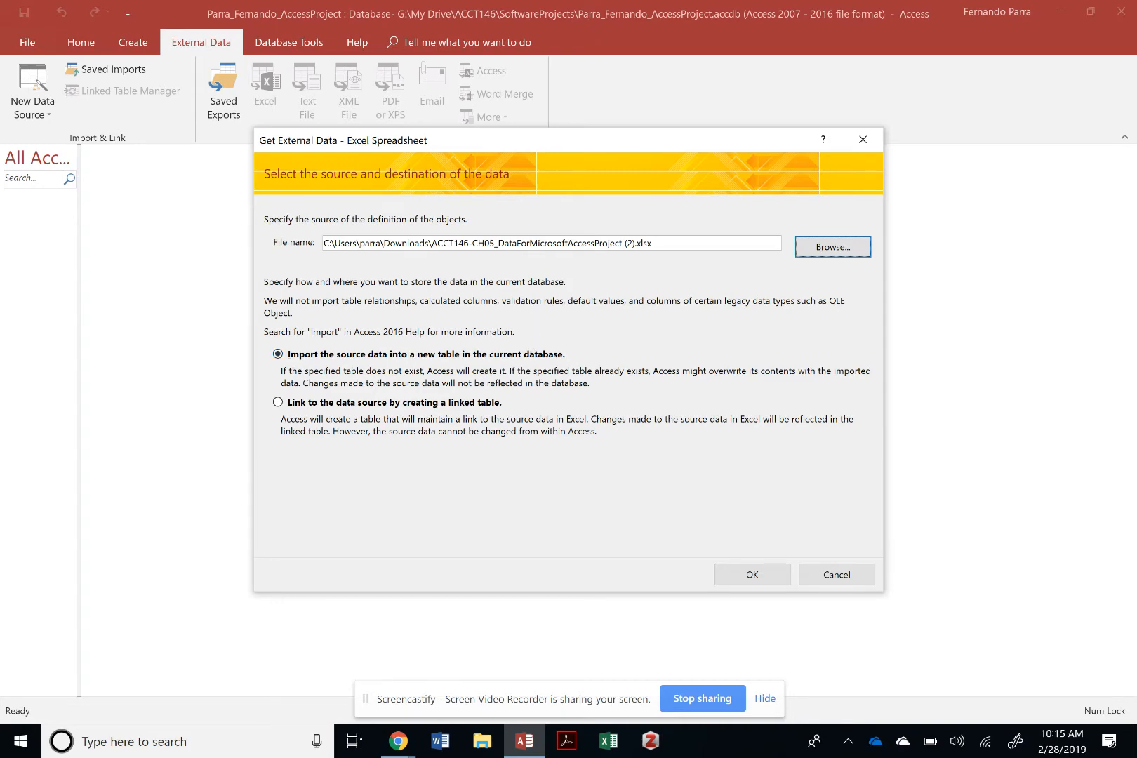
{"action": "left_click", "coordinate": [751, 574]}
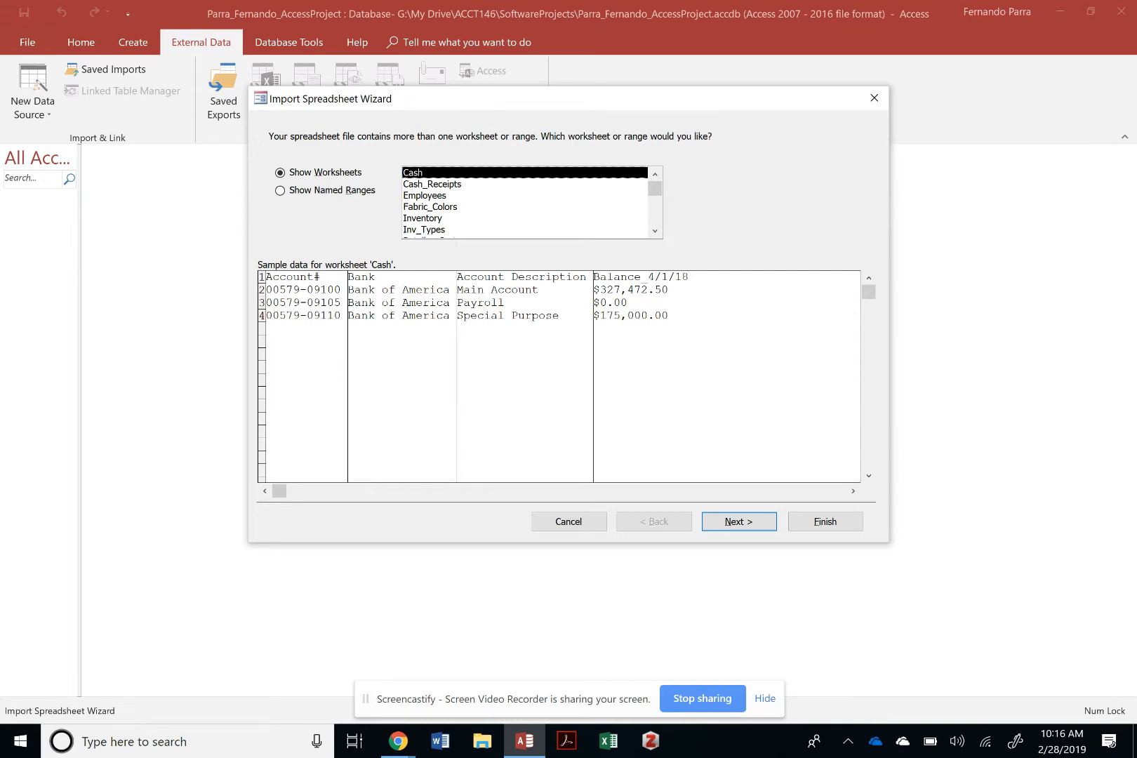
Examine the sample data of several workbook worksheets, including Cash_Receipts, Fabric_Colors, Retailer_Sales and Retailer_Customers
{"action": "left_click", "coordinate": [530, 184]}
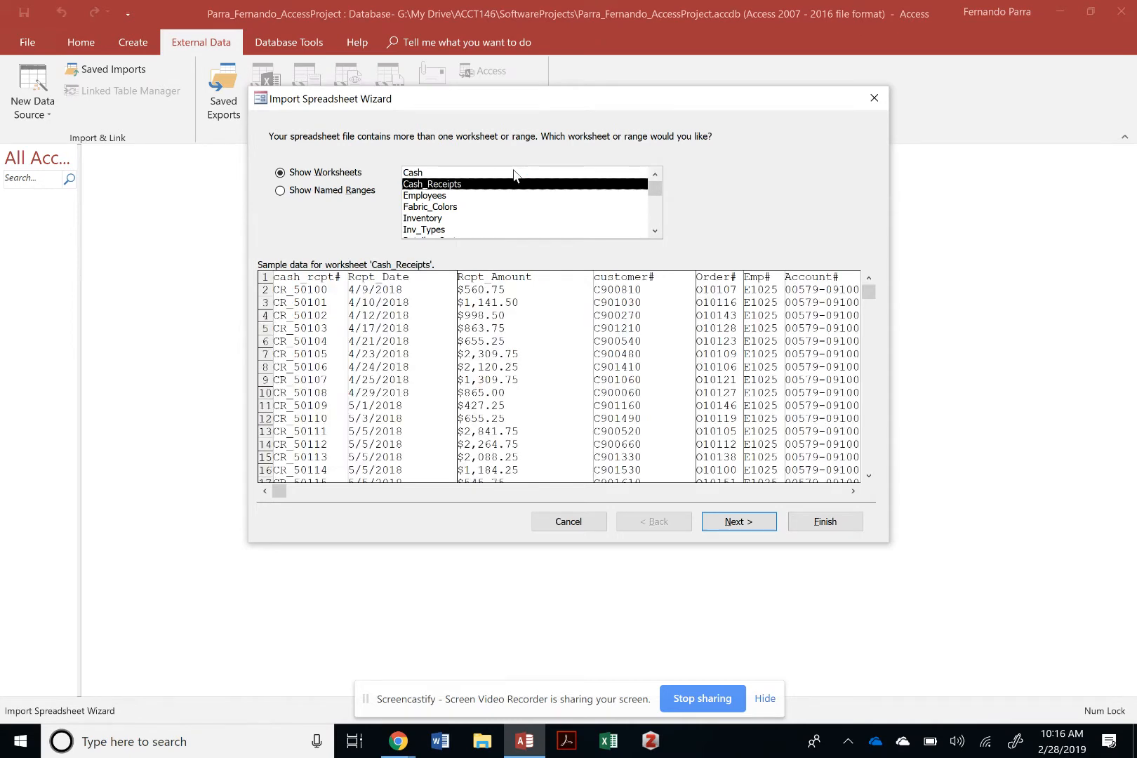
{"action": "left_click", "coordinate": [514, 173]}
{"action": "left_click", "coordinate": [511, 207]}
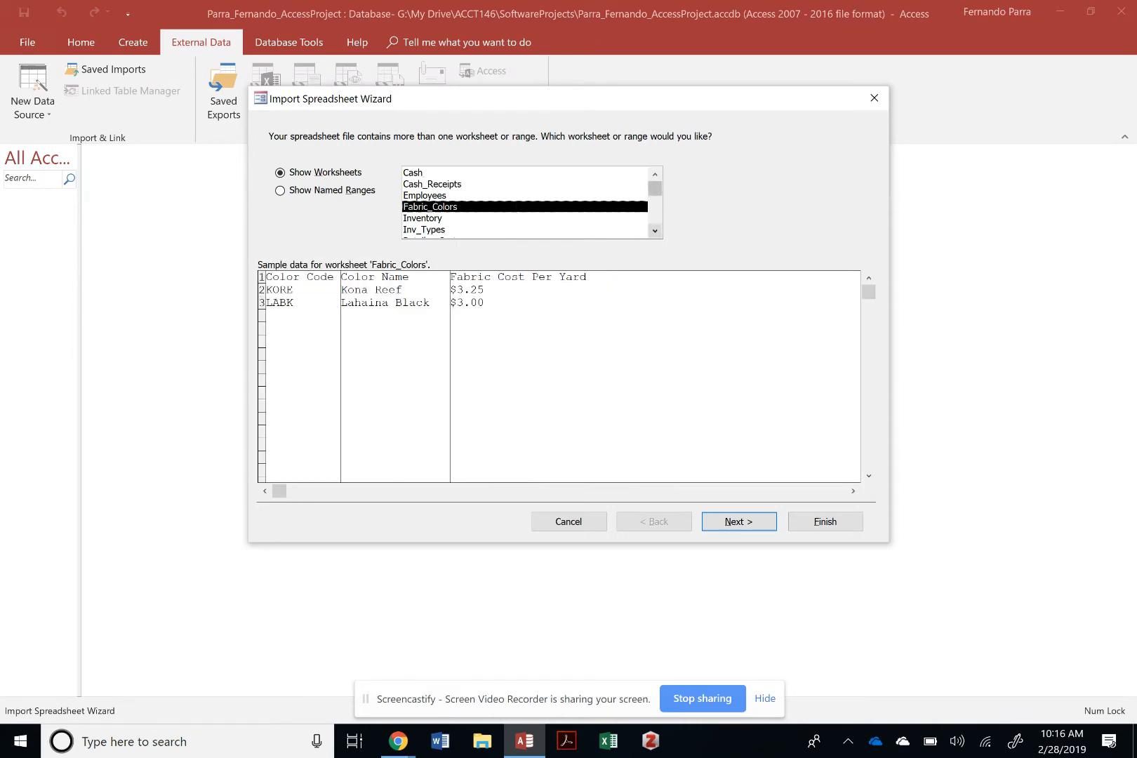
{"action": "scroll", "coordinate": [525, 202], "scroll_direction": "down", "scroll_amount": 2}
{"action": "left_click", "coordinate": [491, 207]}
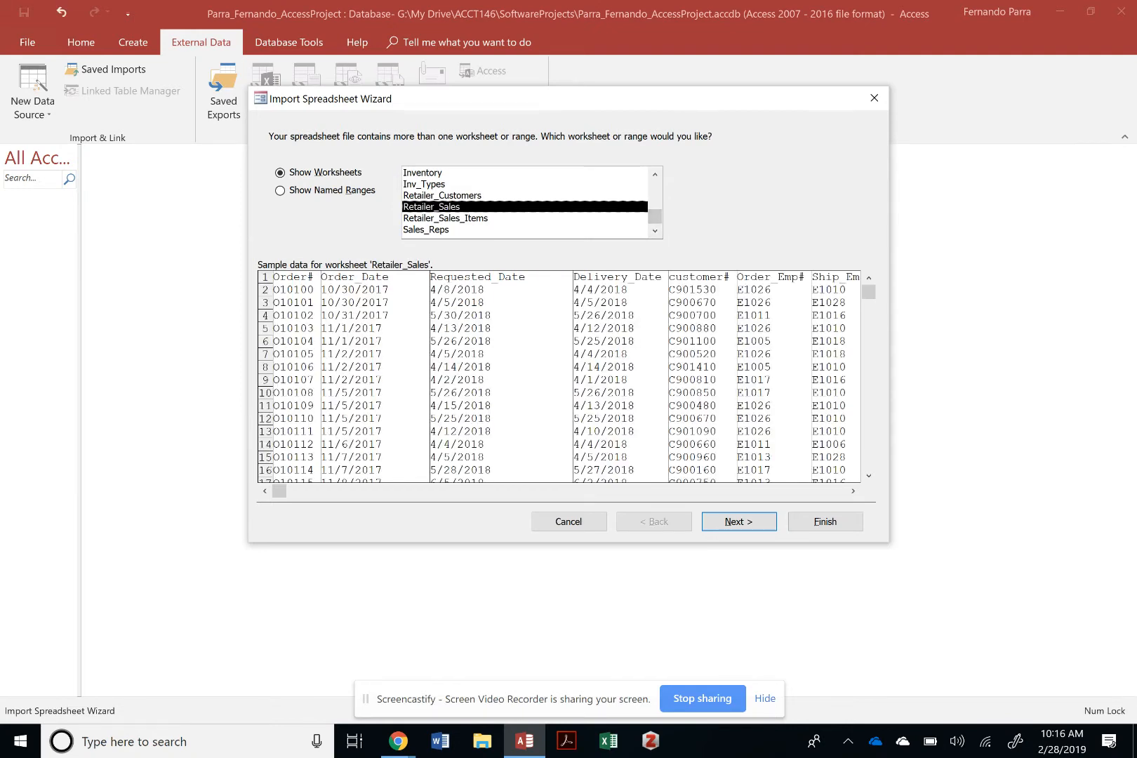
{"action": "left_click", "coordinate": [491, 195]}
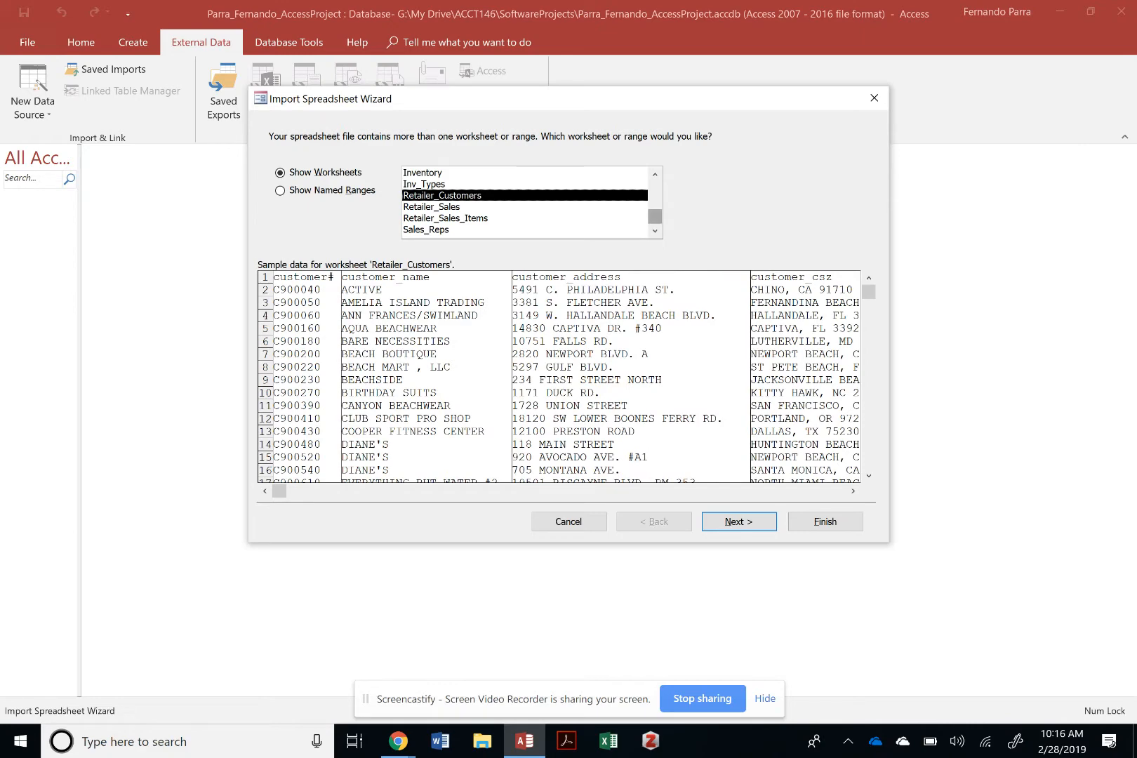
{"action": "scroll", "coordinate": [525, 202], "scroll_direction": "up", "scroll_amount": 2}
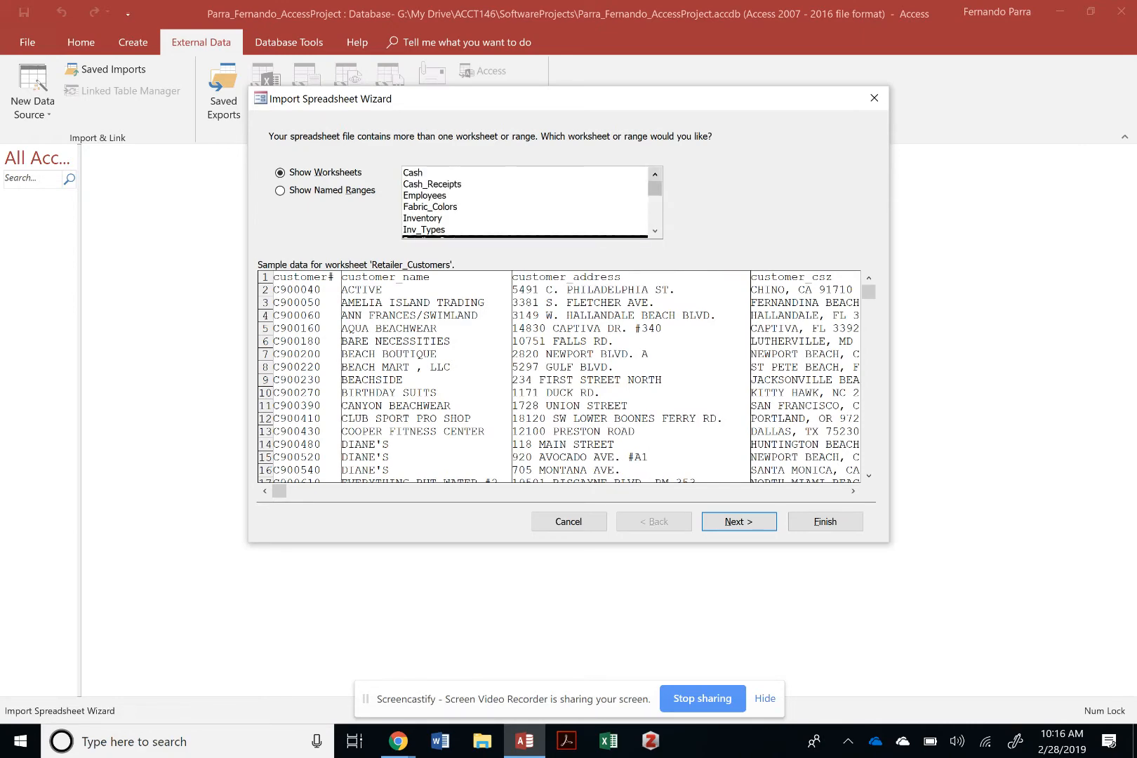
{"action": "left_click", "coordinate": [491, 172]}
{"action": "left_click", "coordinate": [491, 207]}
{"action": "left_click", "coordinate": [491, 183]}
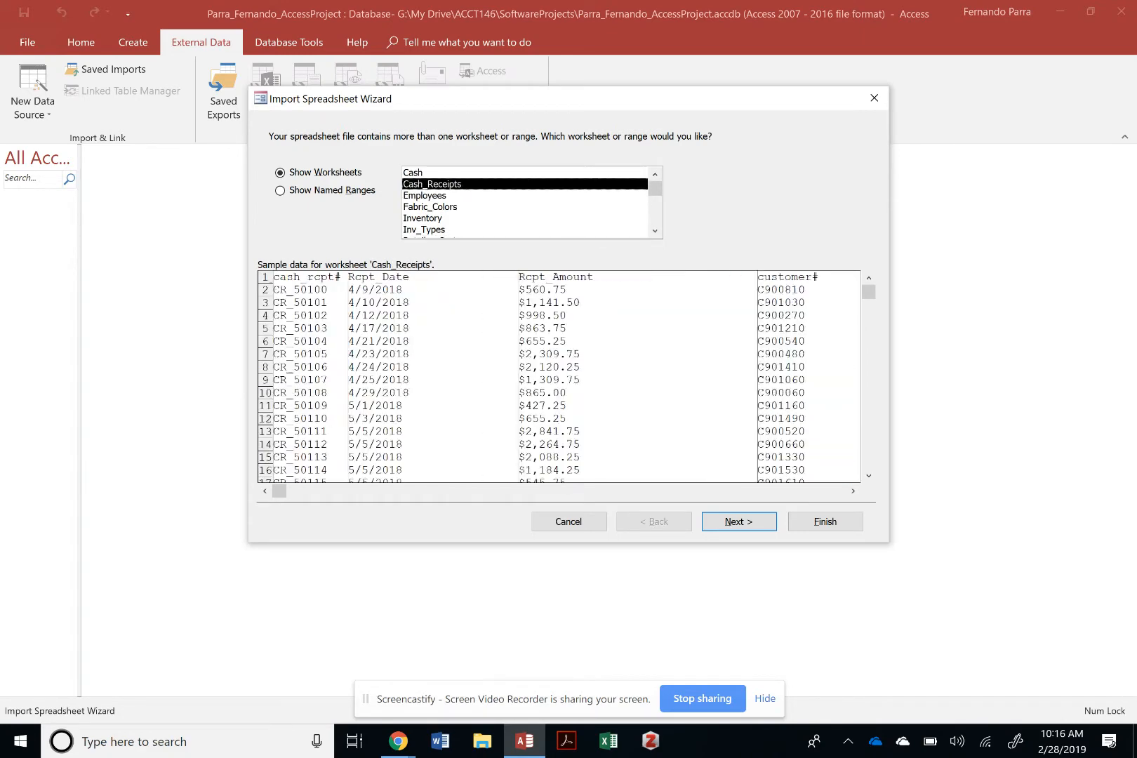
Select the Cash worksheet for import and use its first row as column headings
{"action": "left_click", "coordinate": [491, 173]}
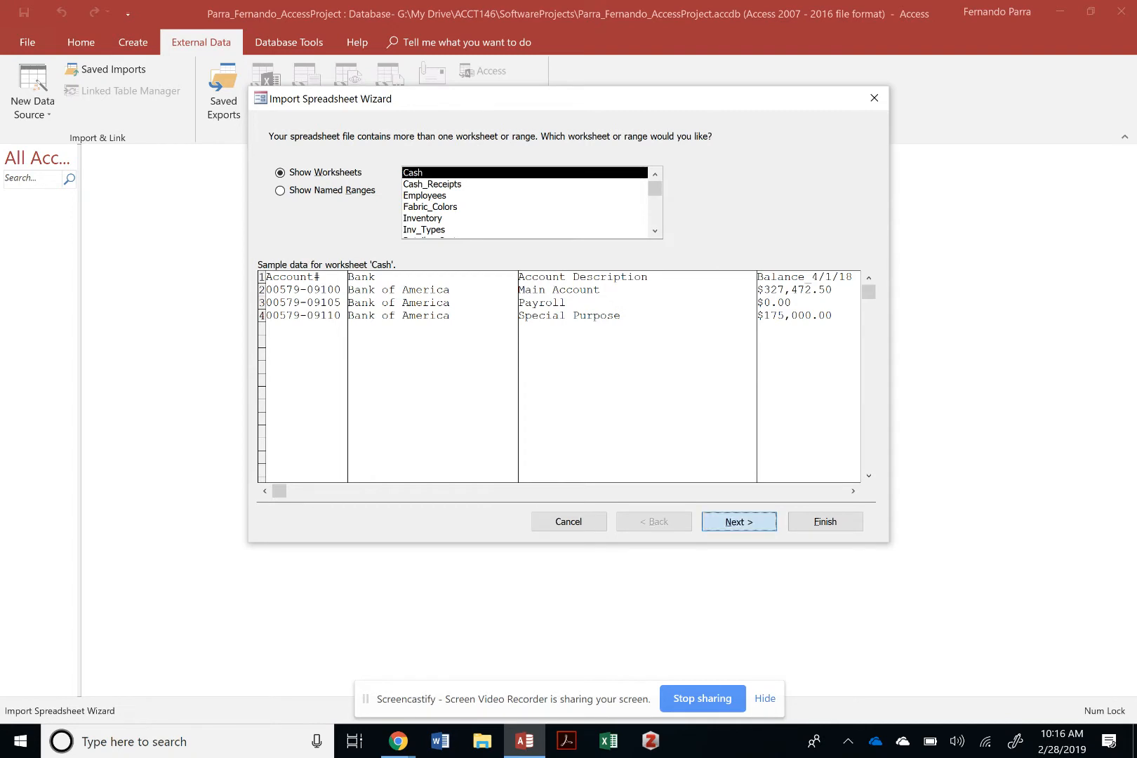
{"action": "left_click", "coordinate": [738, 521]}
{"action": "left_click", "coordinate": [367, 179]}
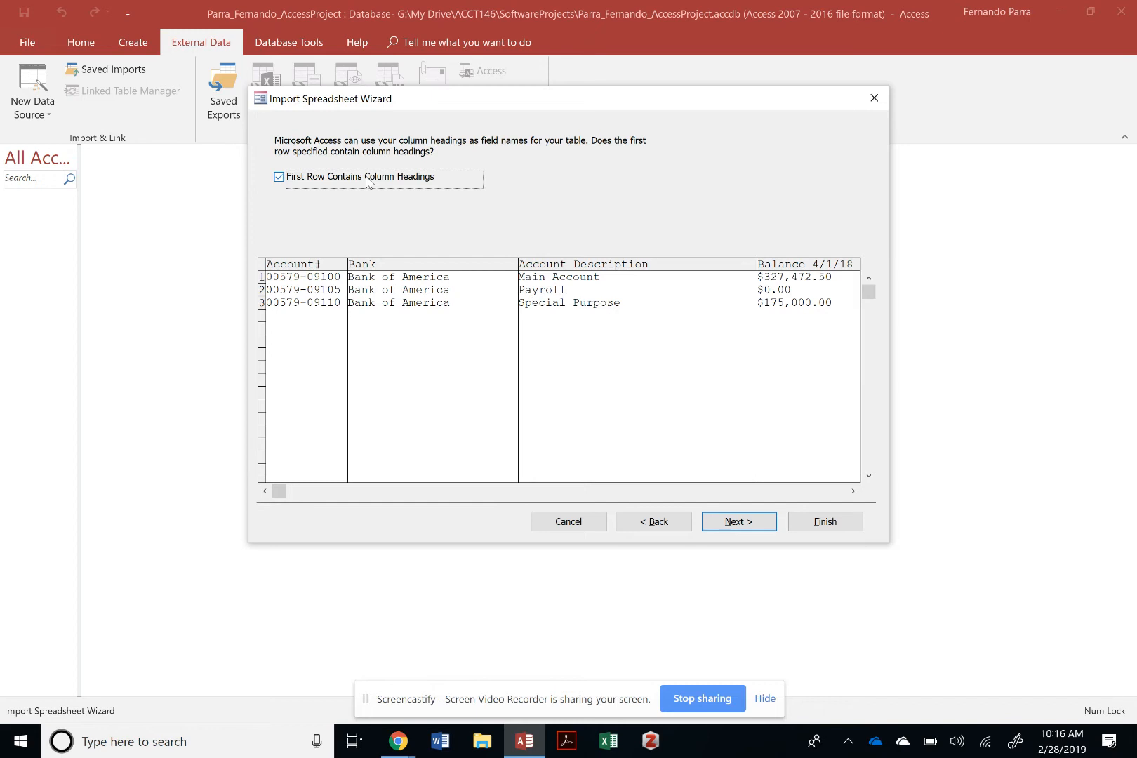
{"action": "key", "text": "Return"}
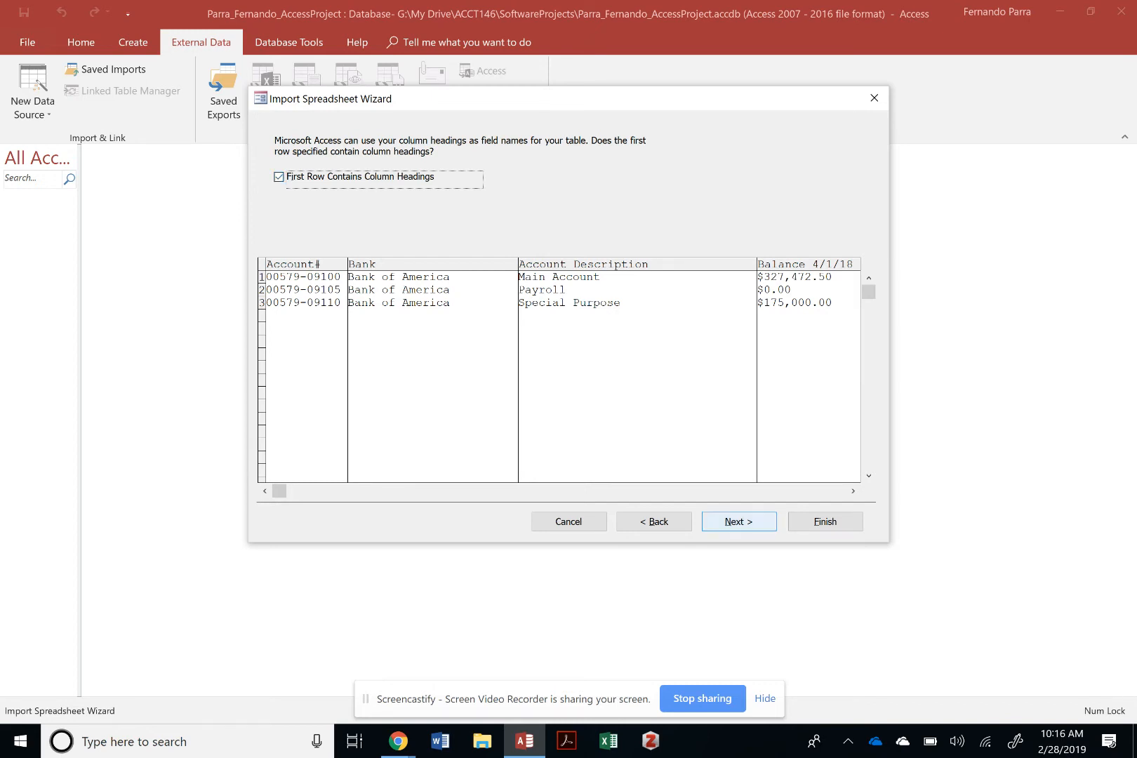
{"action": "key", "text": "Return"}
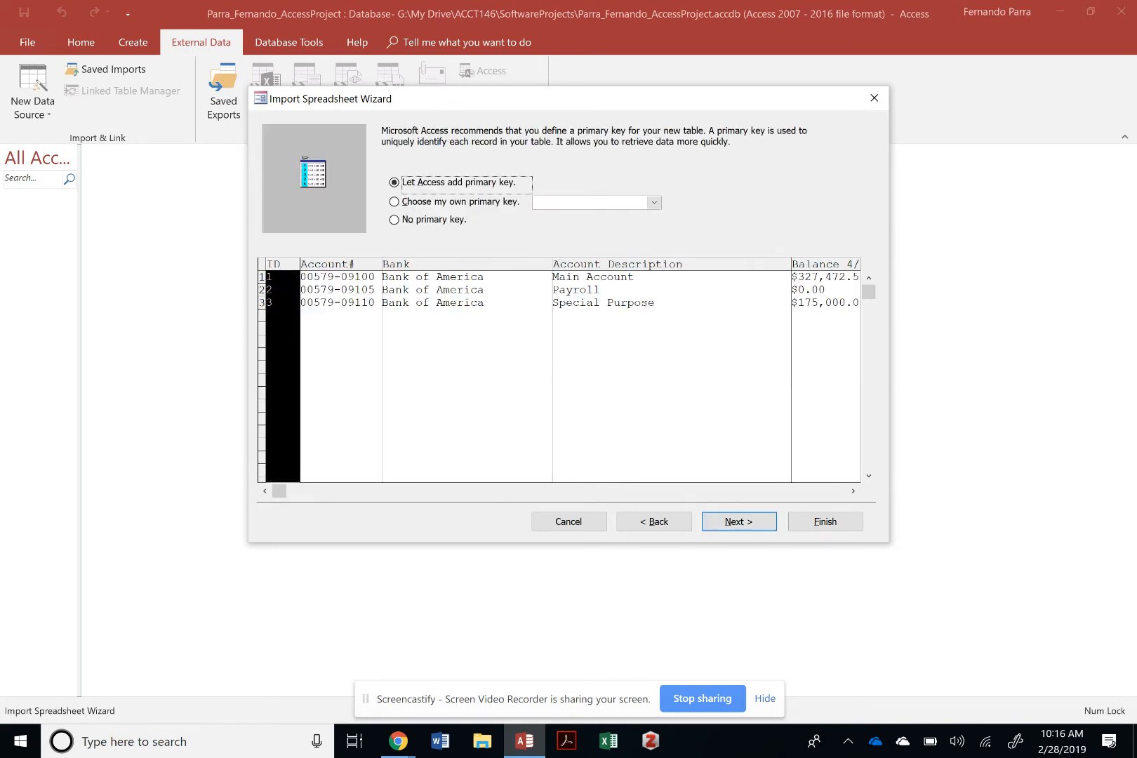
{"action": "key", "text": "alt+b"}
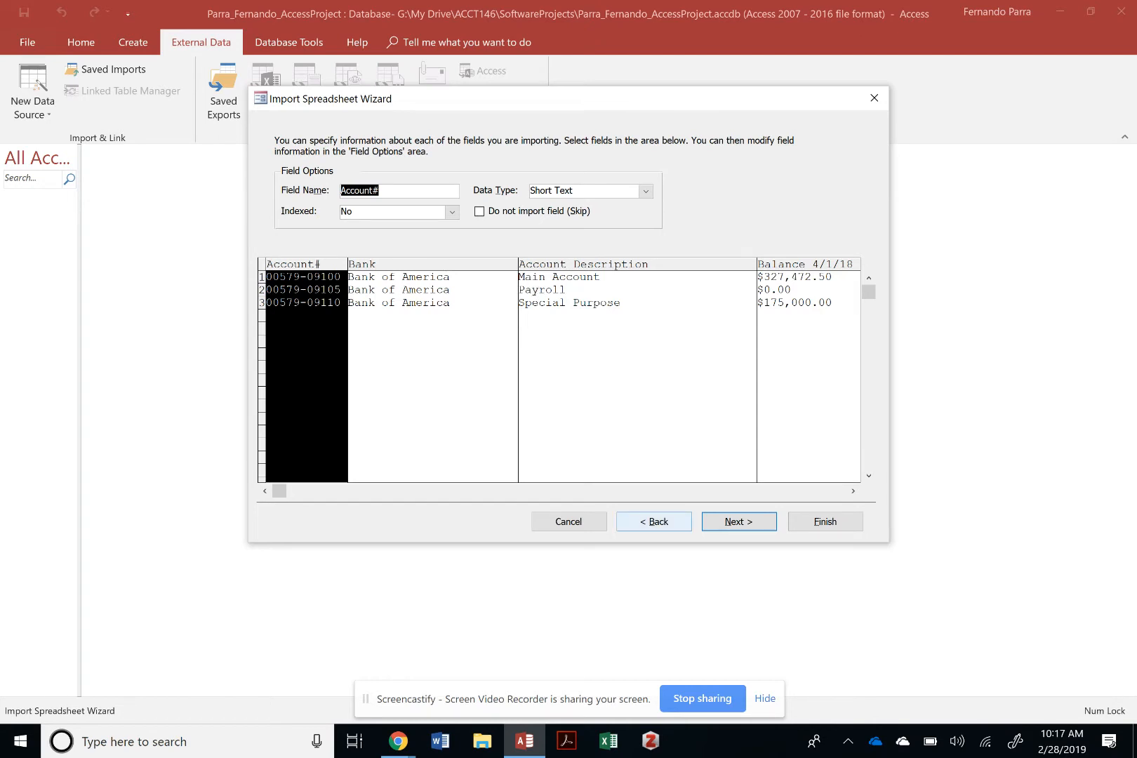
{"action": "left_click", "coordinate": [653, 521]}
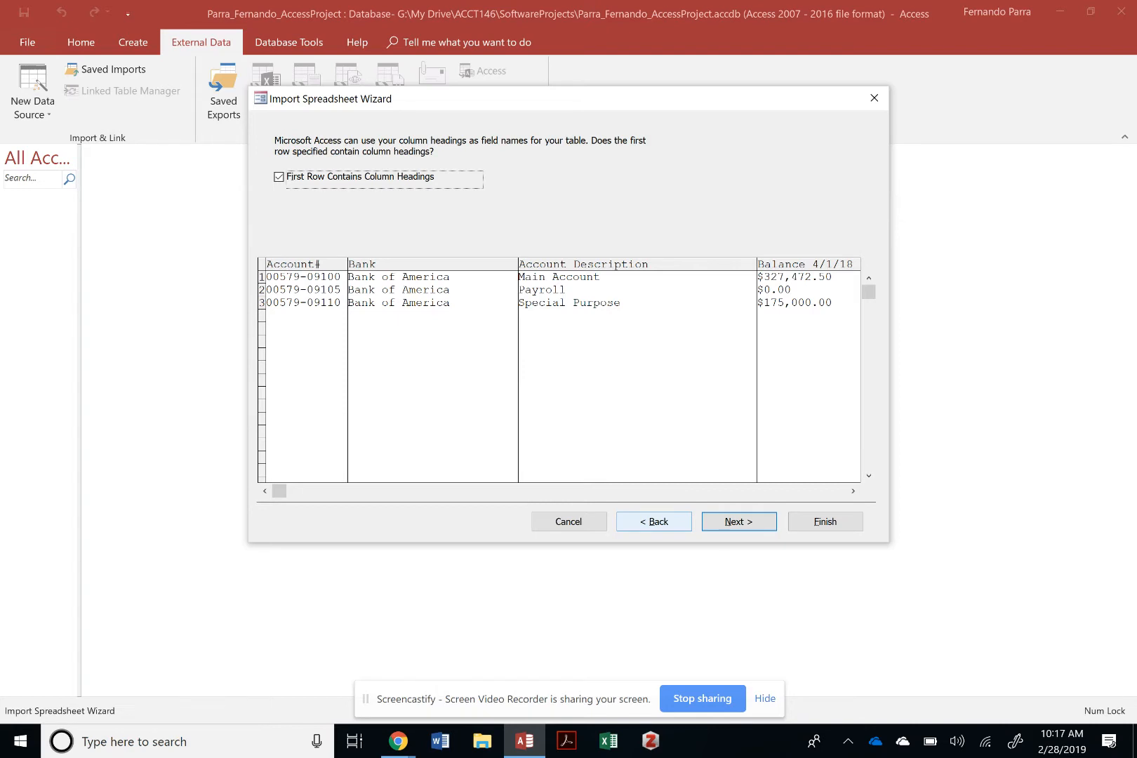
{"action": "left_click", "coordinate": [306, 184]}
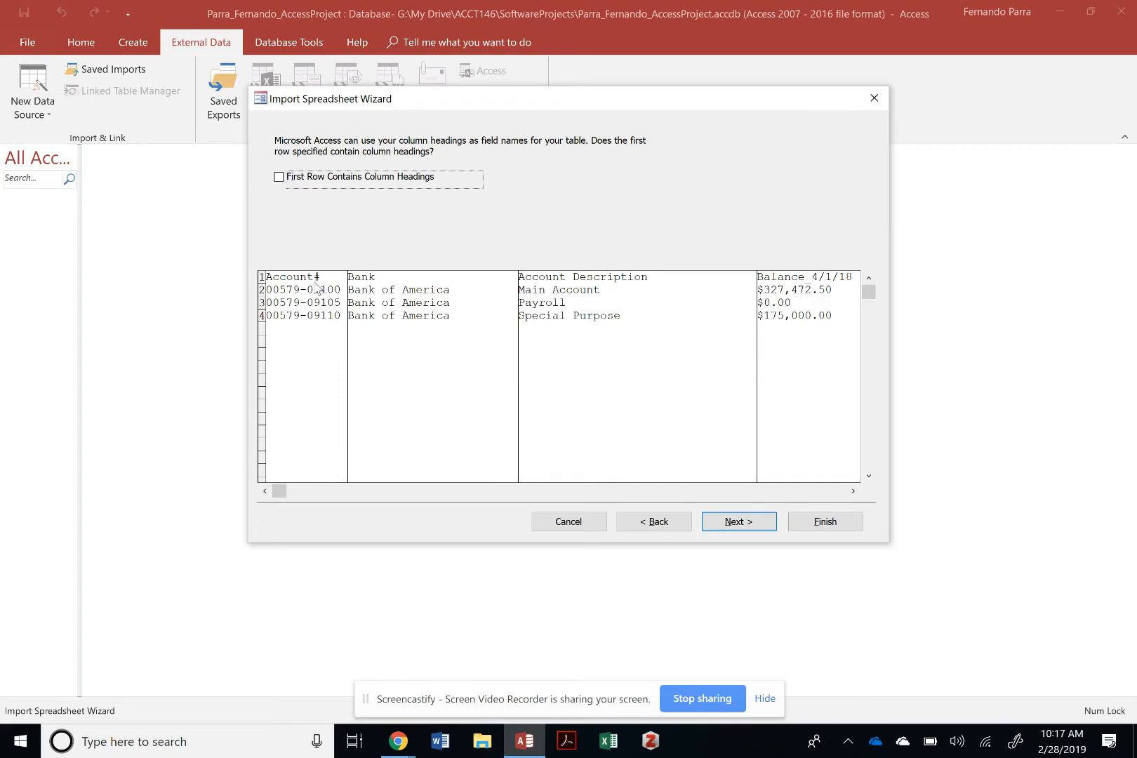
{"action": "left_click", "coordinate": [336, 181]}
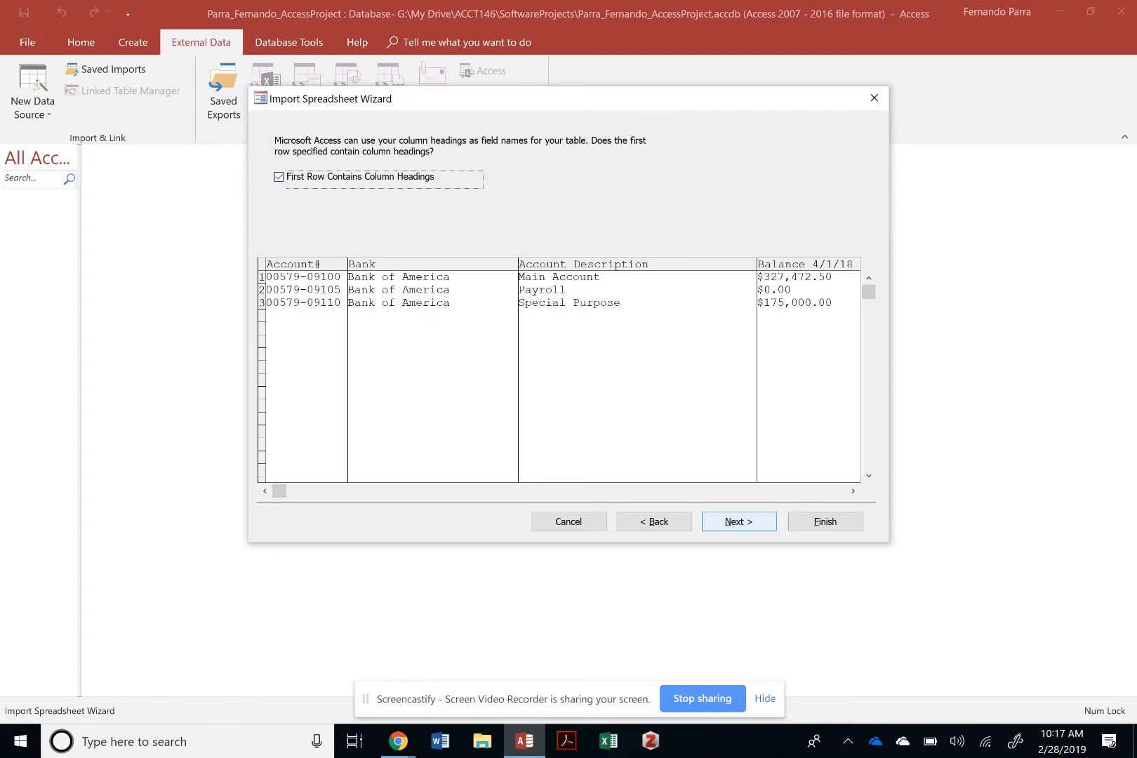
Continue to the field options and index the Account# field as Yes (No Duplicates)
{"action": "left_click", "coordinate": [738, 521]}
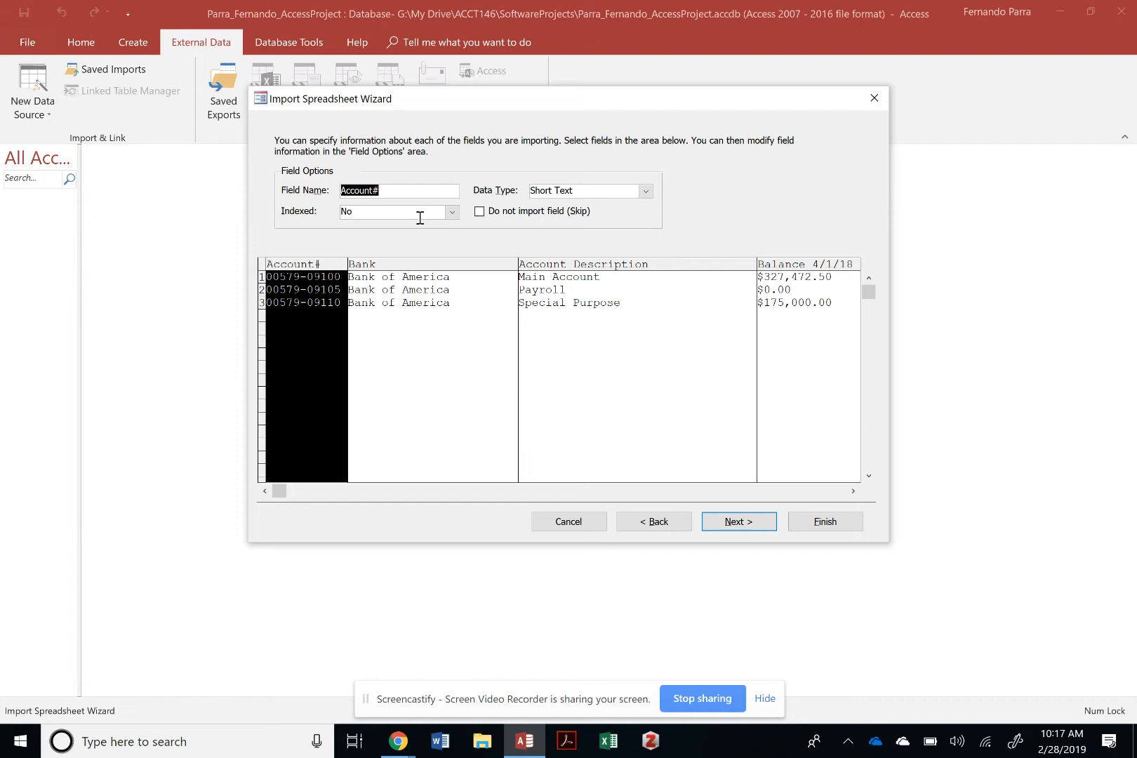
{"action": "left_click", "coordinate": [445, 216]}
{"action": "left_click", "coordinate": [451, 218]}
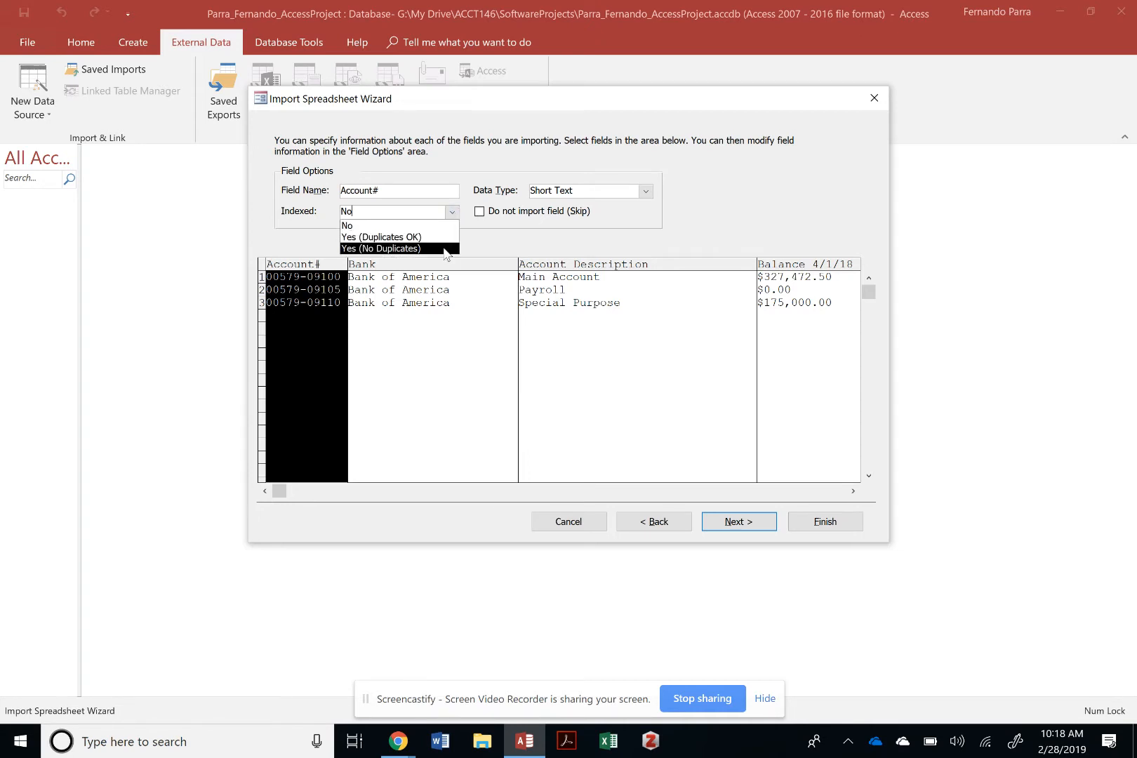
{"action": "left_click", "coordinate": [444, 250]}
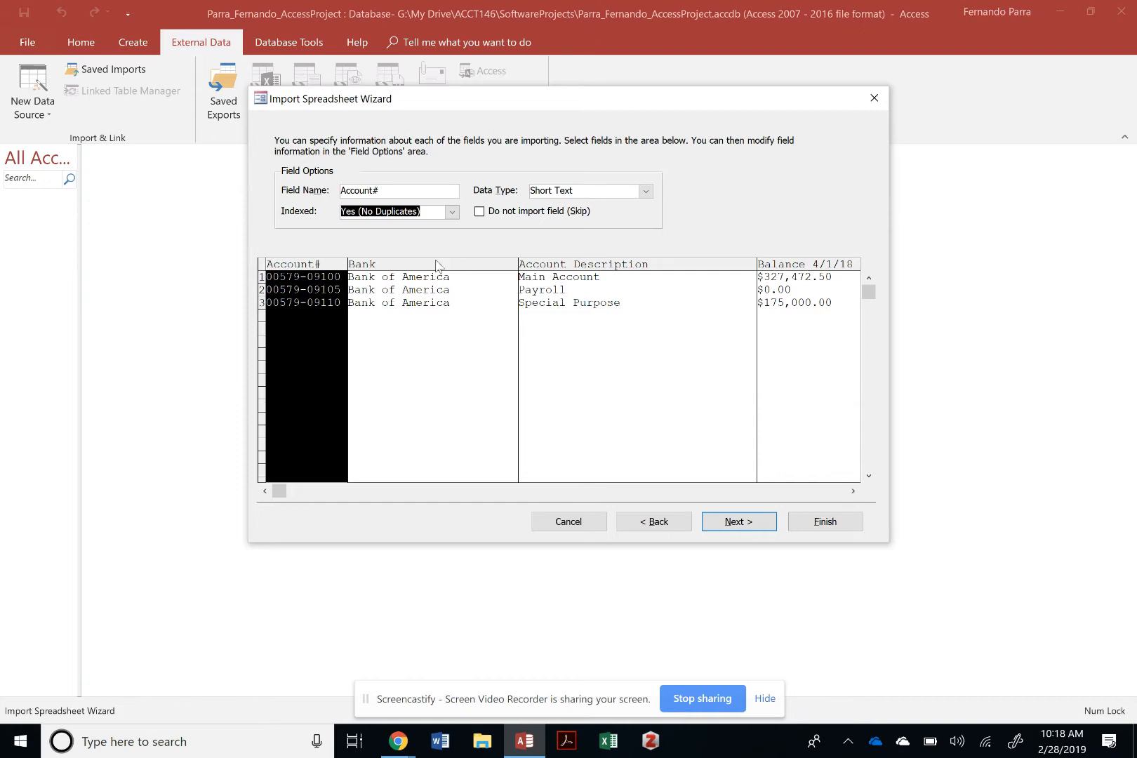
Check the data type and index settings of the Bank, Account Description, Balance_4/1/18 and Account# fields
{"action": "left_click", "coordinate": [441, 268]}
{"action": "left_click", "coordinate": [615, 268]}
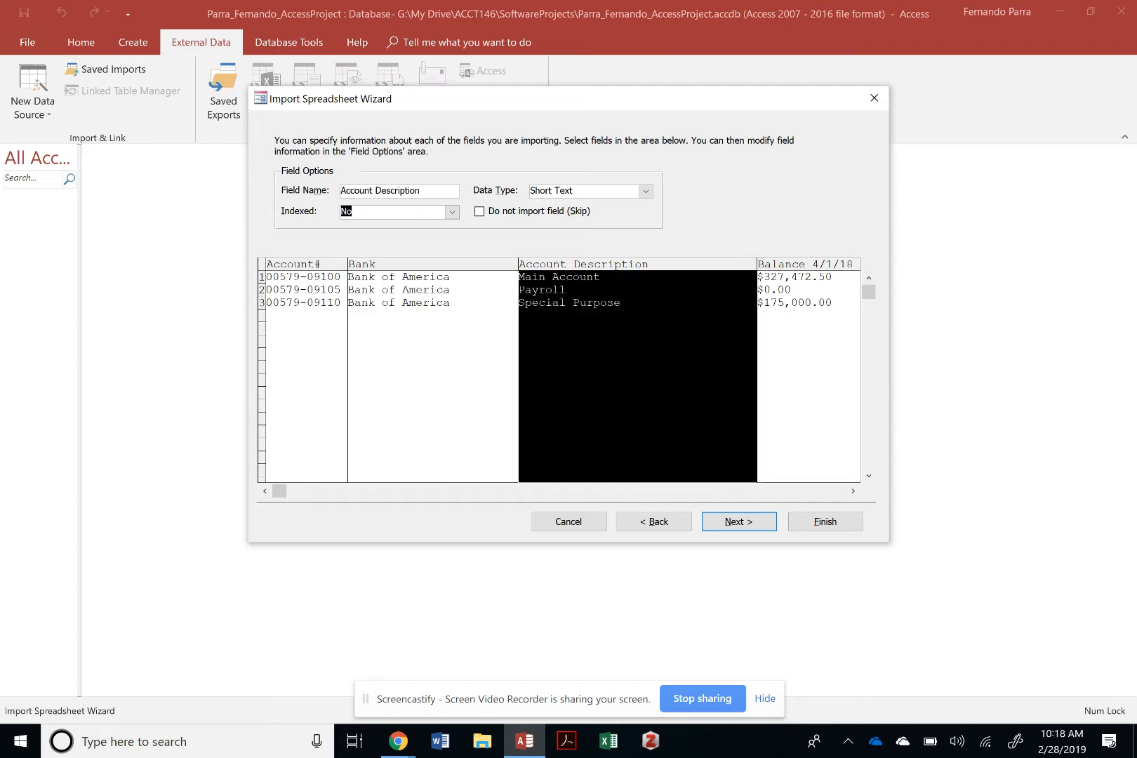
{"action": "left_click", "coordinate": [807, 268]}
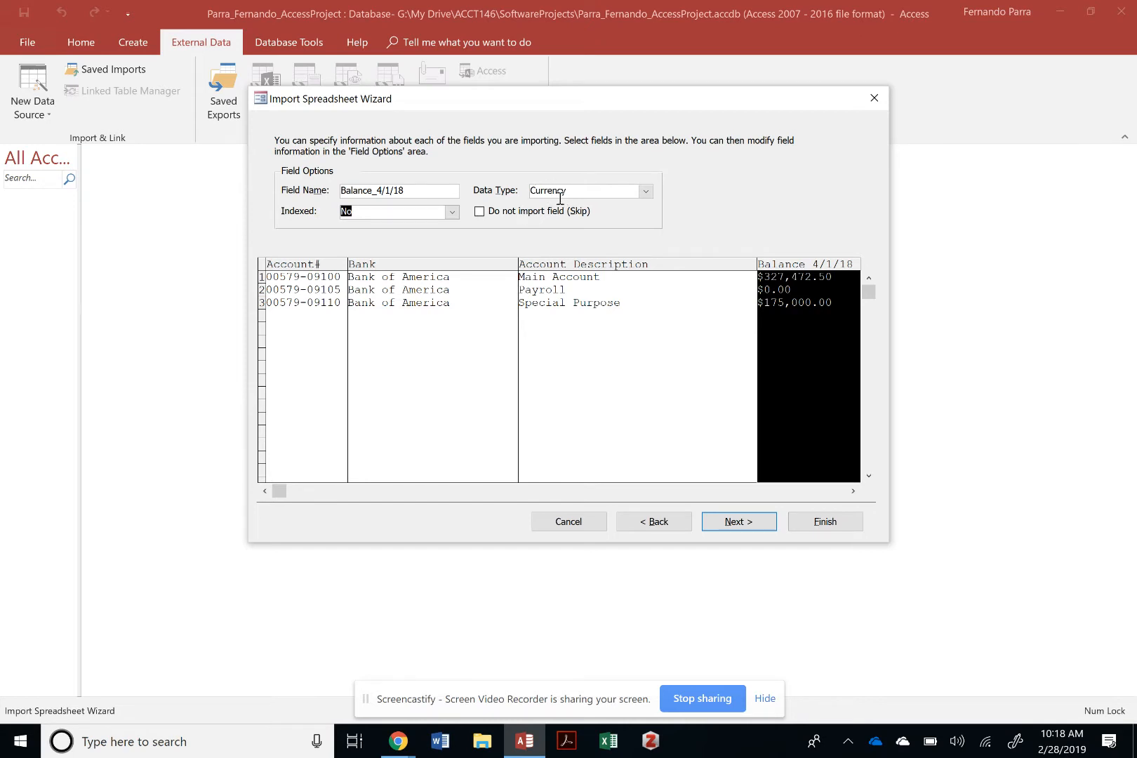
{"action": "left_click", "coordinate": [604, 275]}
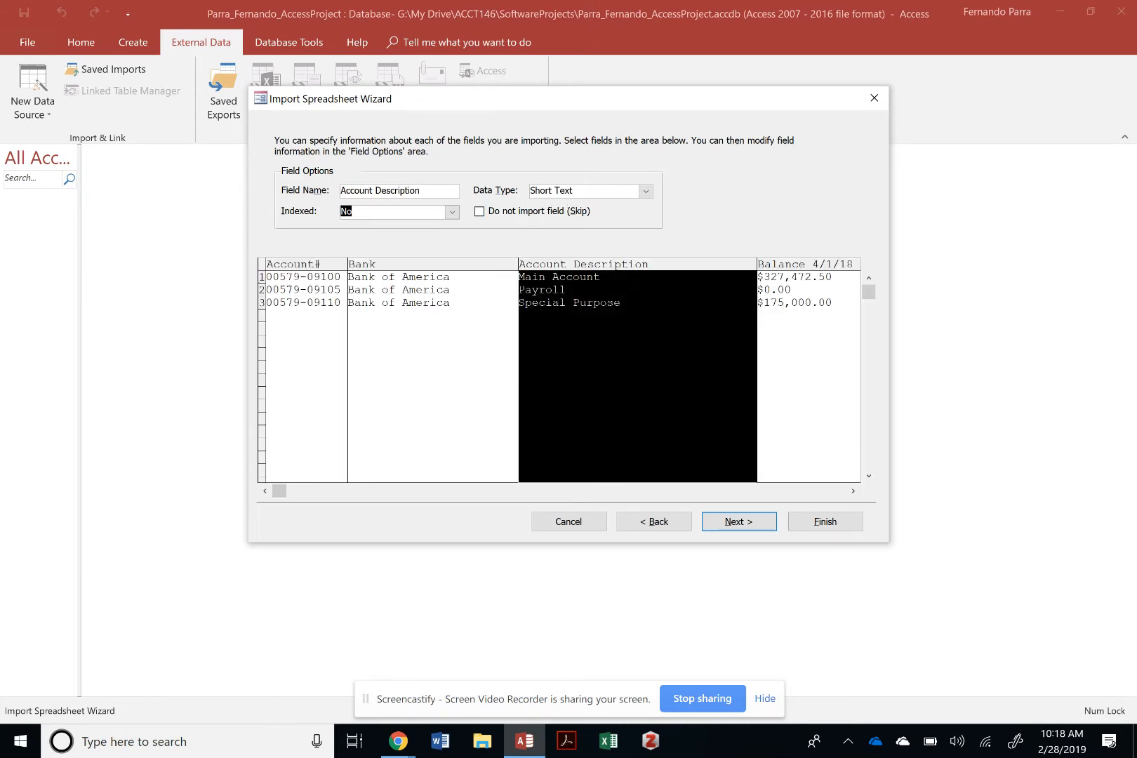
{"action": "left_click", "coordinate": [455, 277]}
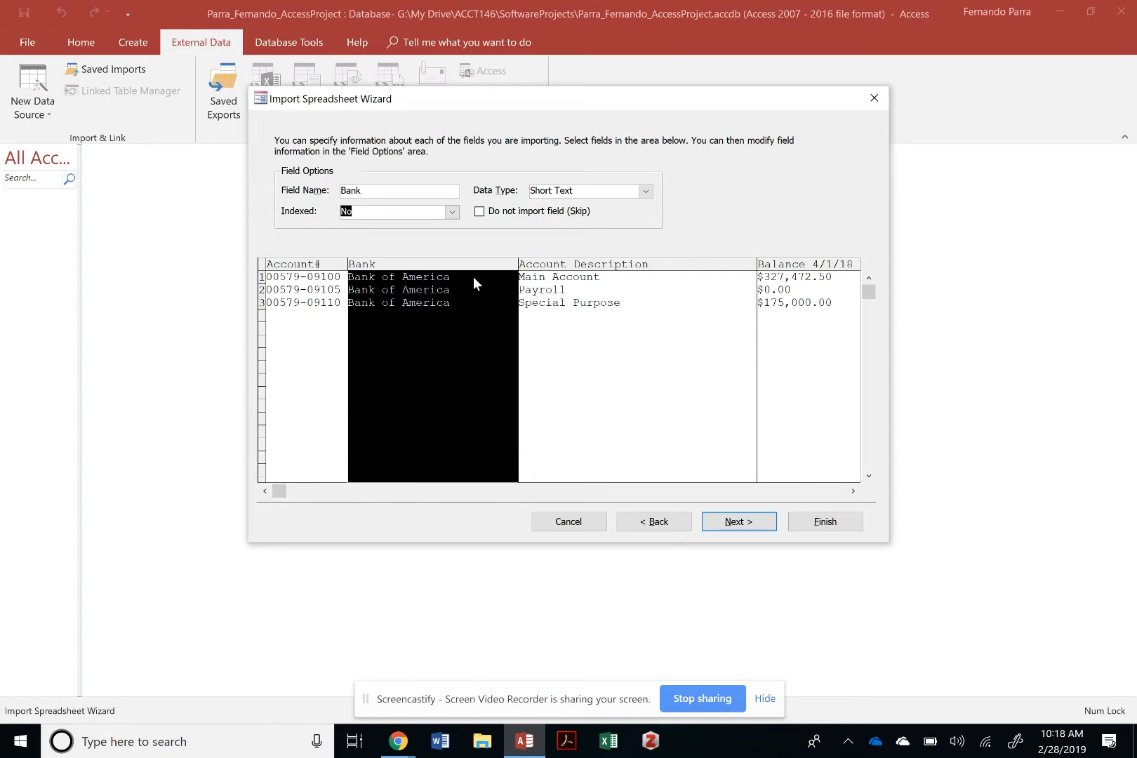
{"action": "left_click", "coordinate": [294, 268]}
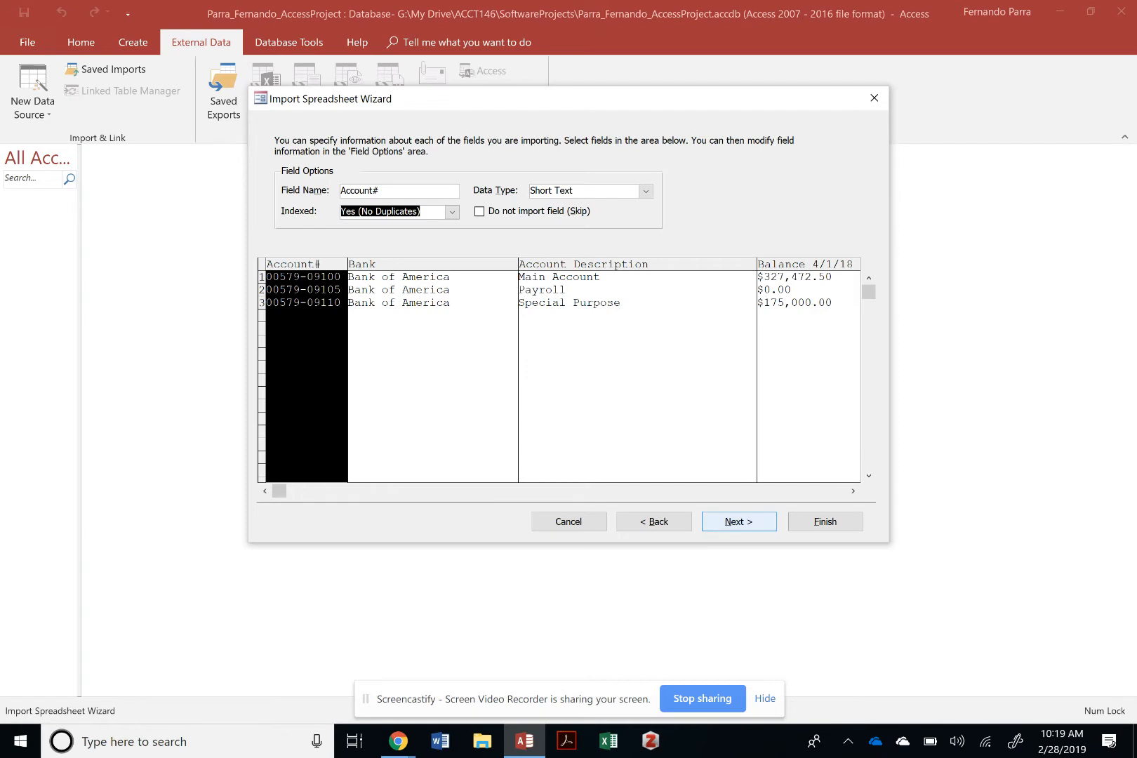
Choose Account# as the primary key and finish importing the worksheet into a table named Cash
{"action": "left_click", "coordinate": [738, 522]}
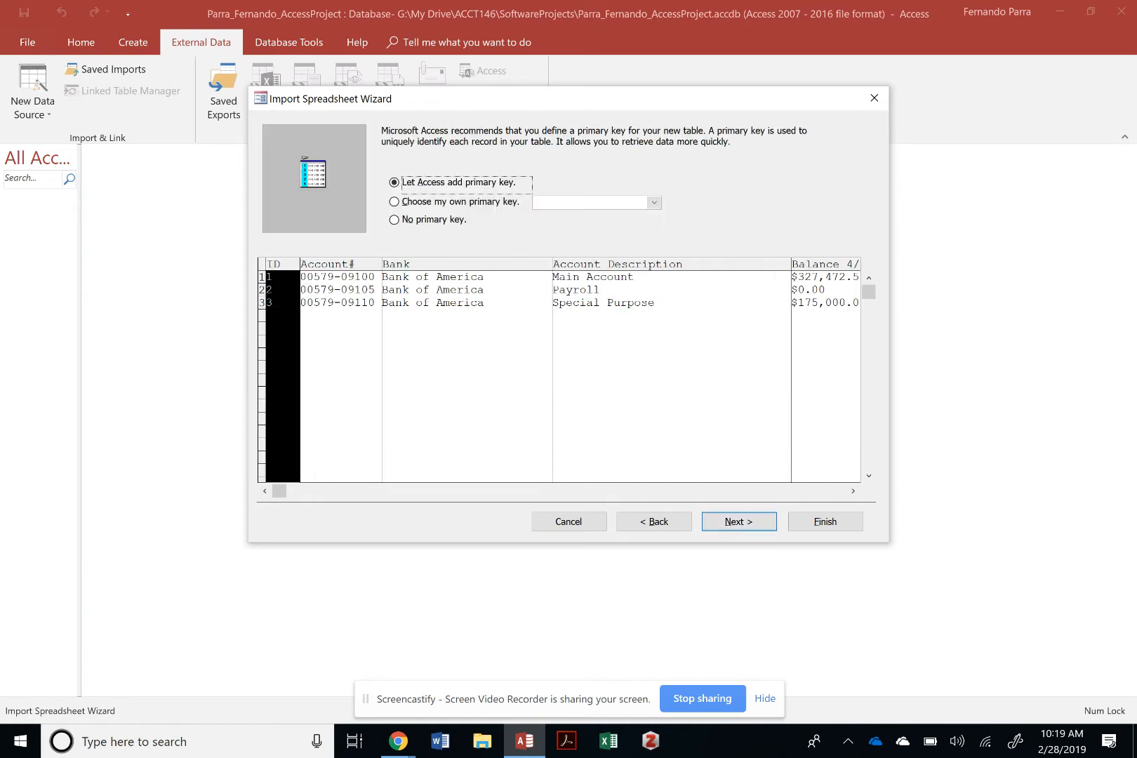
{"action": "left_click", "coordinate": [474, 203]}
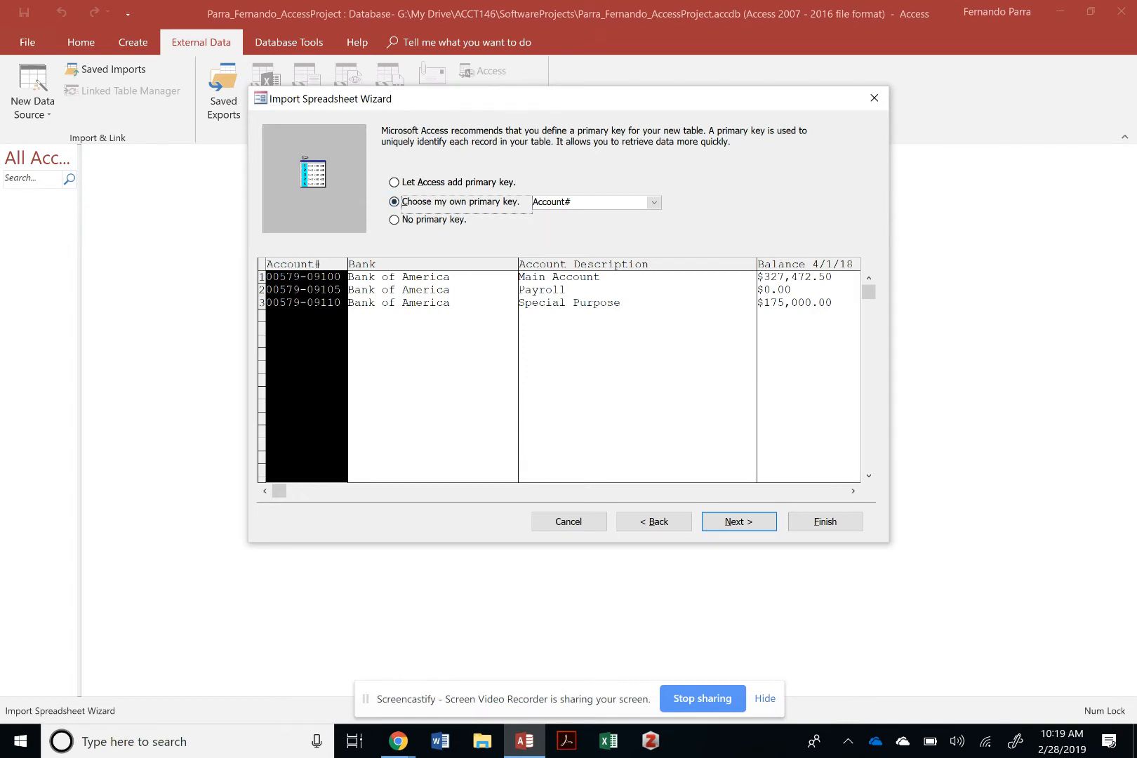
{"action": "key", "text": "Return"}
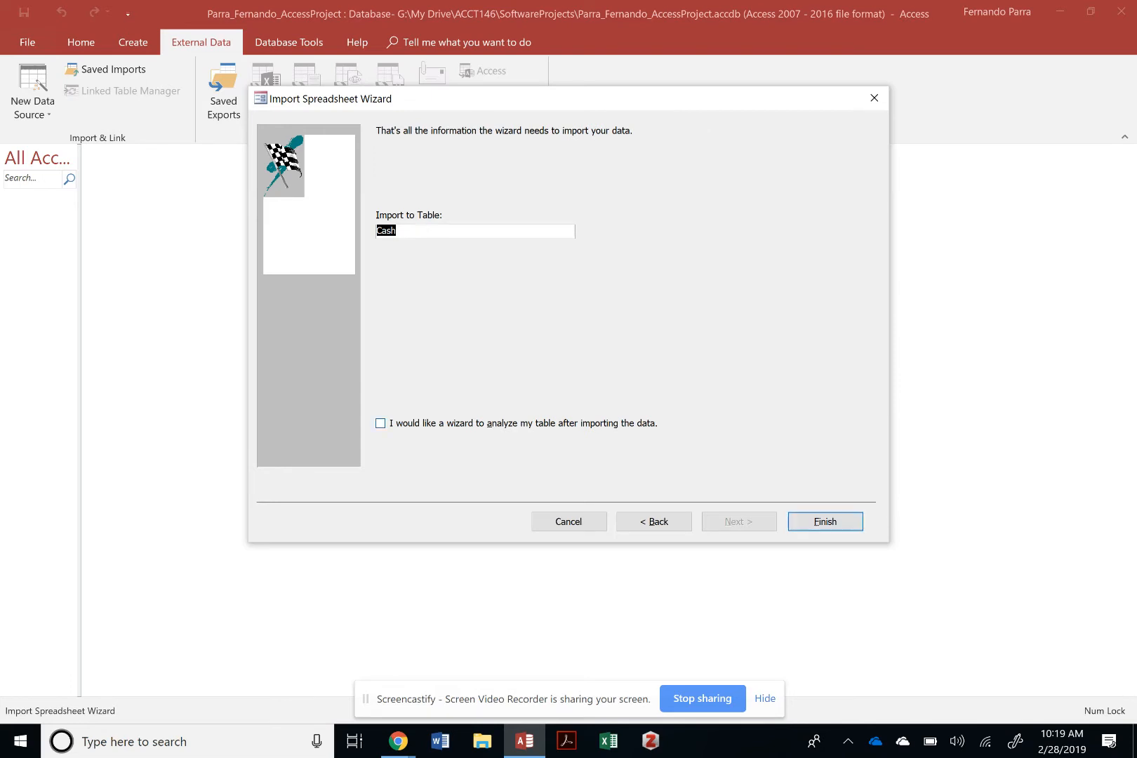
{"action": "key", "text": "Return"}
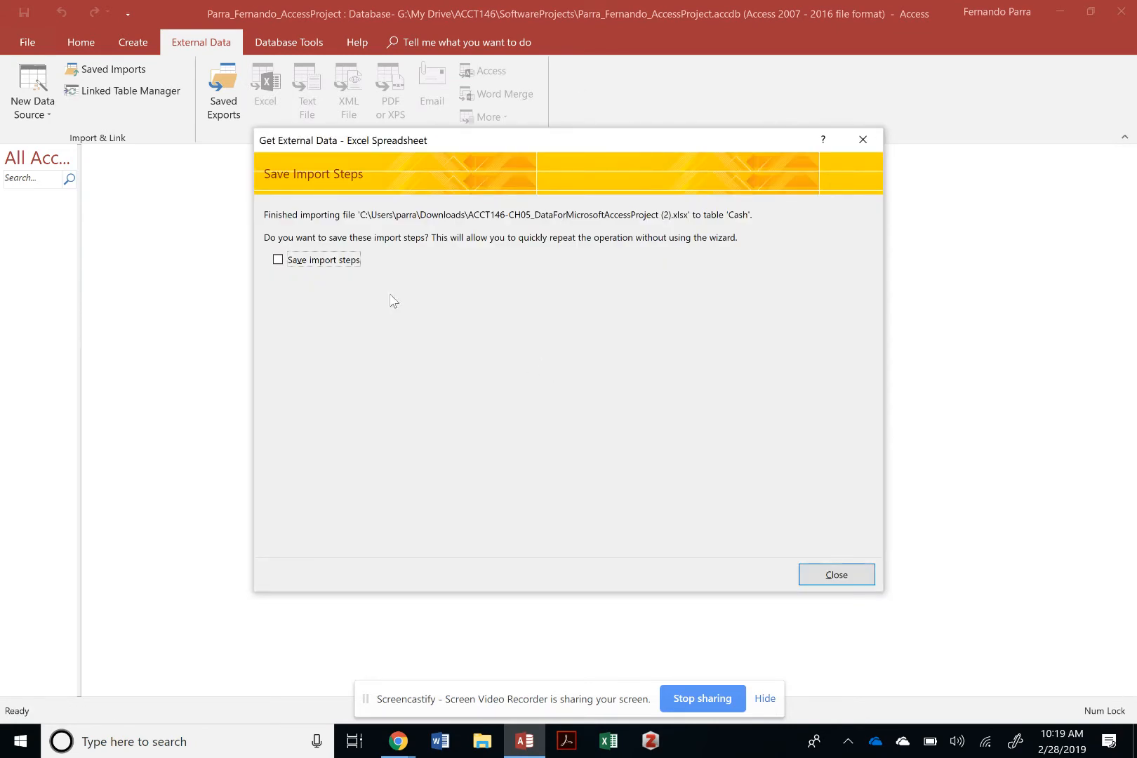
Save the import steps of the Cash table under the name Import-Cash
{"action": "left_click", "coordinate": [358, 260]}
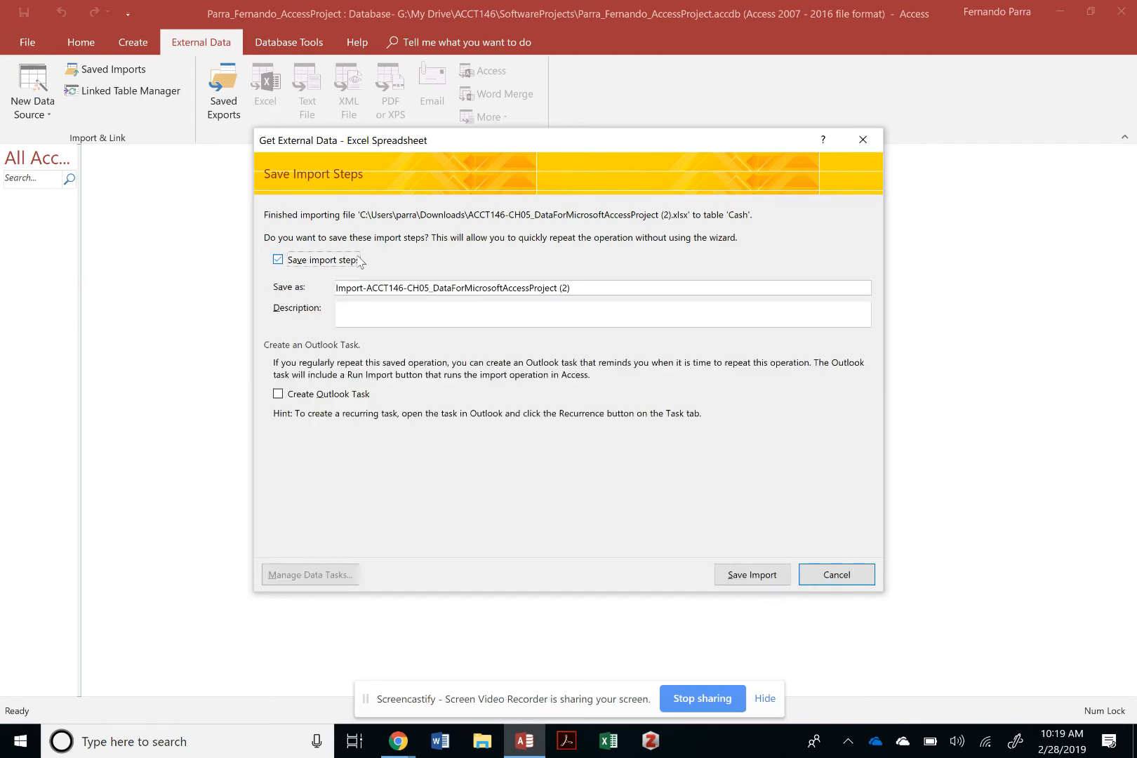
{"action": "triple_click", "coordinate": [493, 293]}
{"action": "type", "text": "Import"}
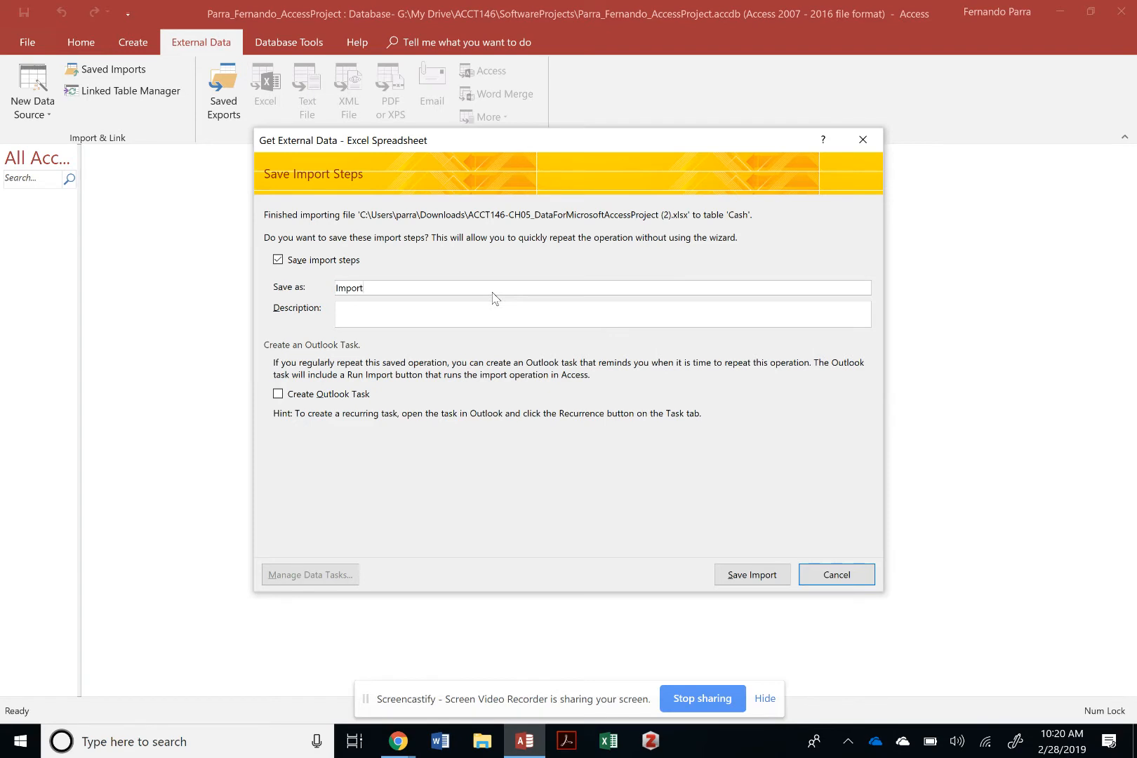
{"action": "type", "text": "-Cash"}
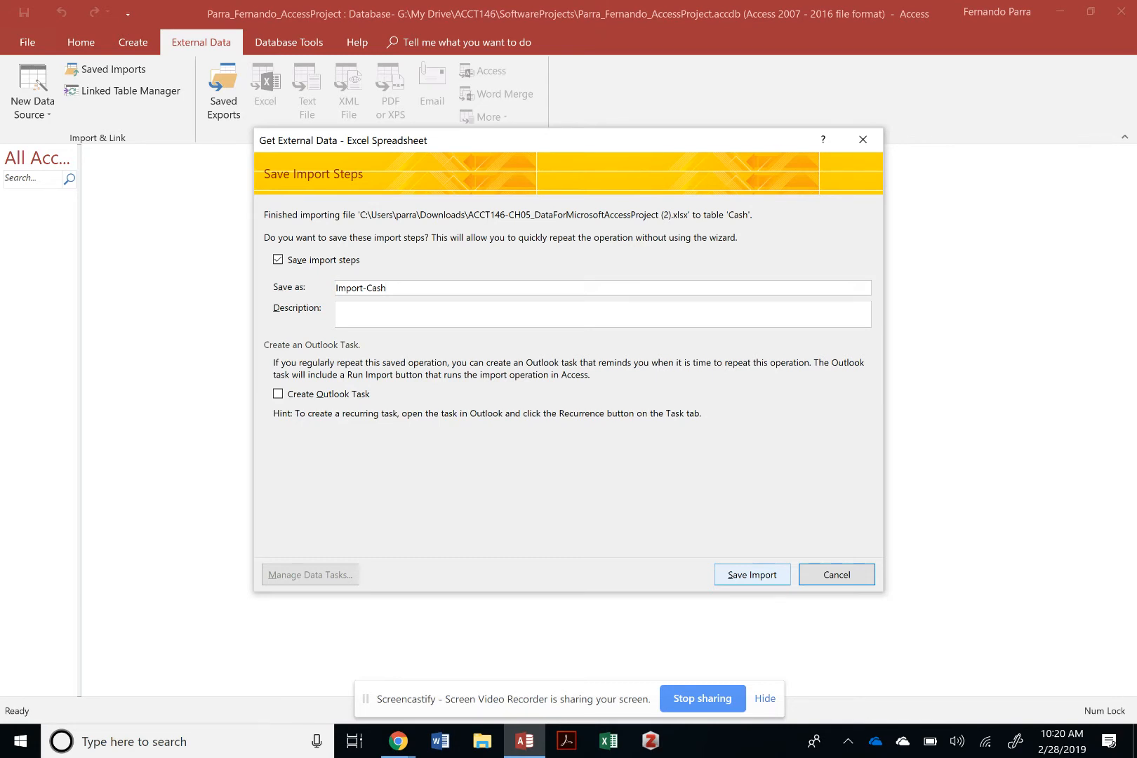
{"action": "left_click", "coordinate": [752, 575]}
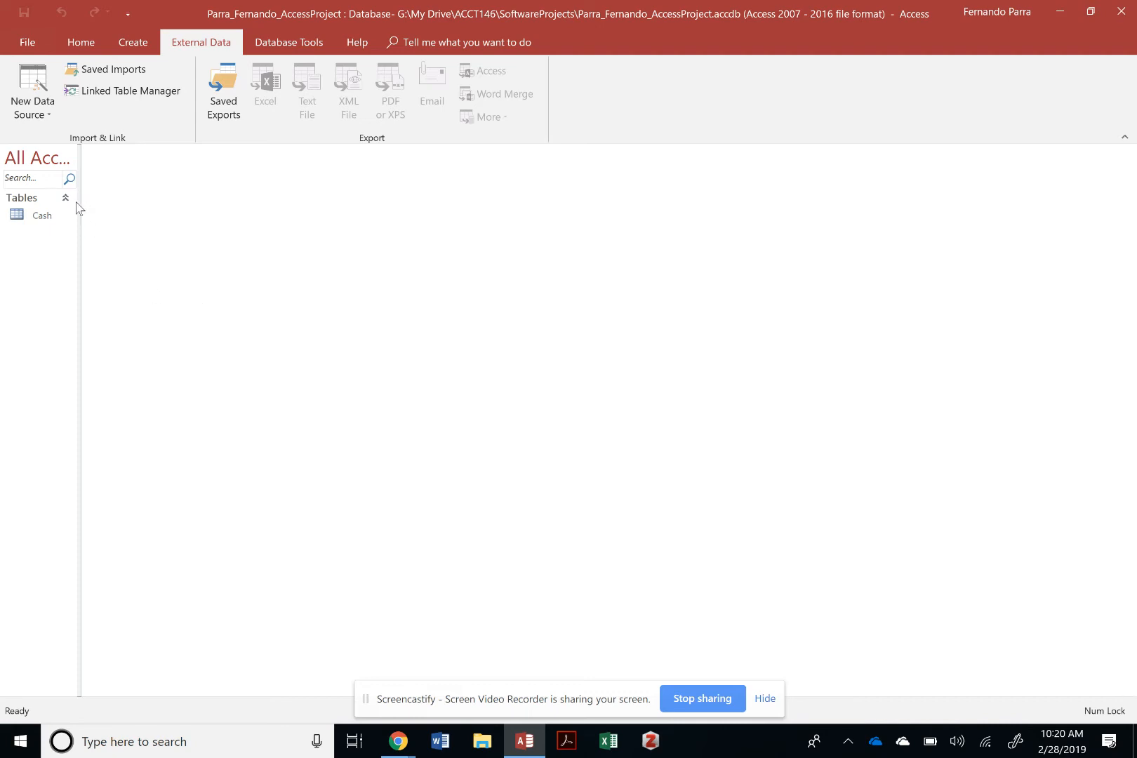
Widen the navigation pane and start importing the Excel workbook ACCT146-CH05_DataForMicrosoftAccessProject (2).xlsx into a new table in the current database
{"action": "left_click_drag", "start_coordinate": [78, 206], "coordinate": [252, 206]}
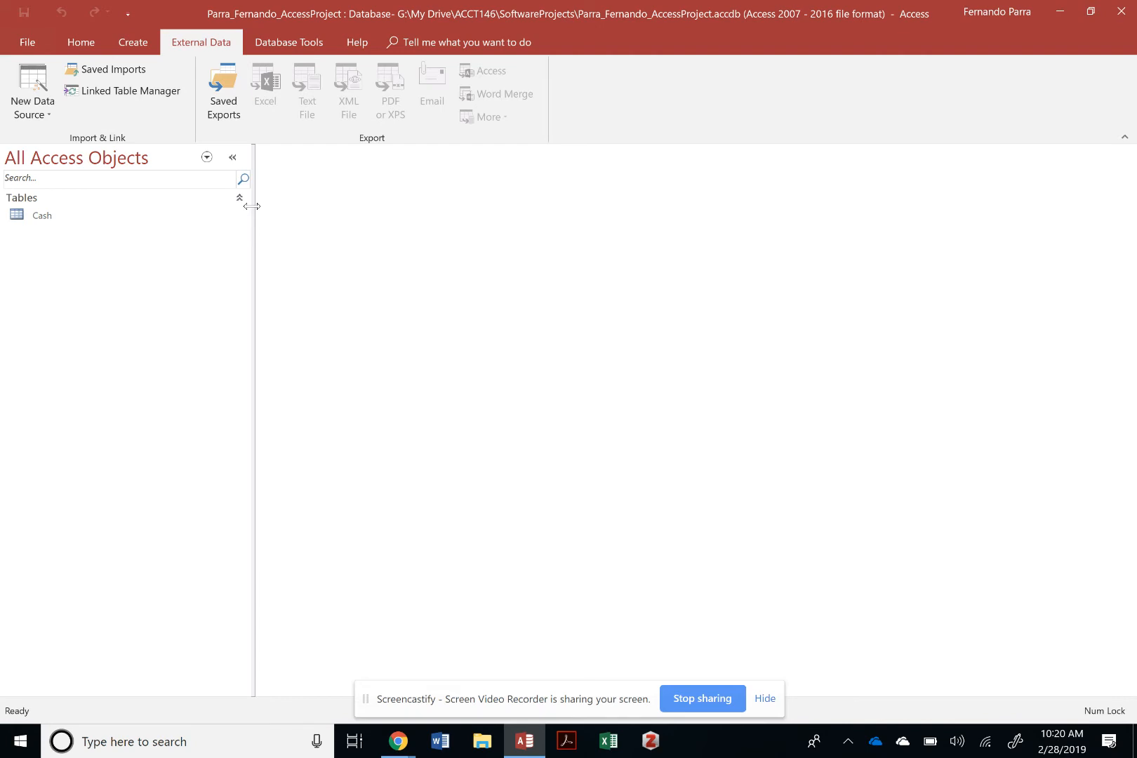
{"action": "left_click", "coordinate": [27, 88]}
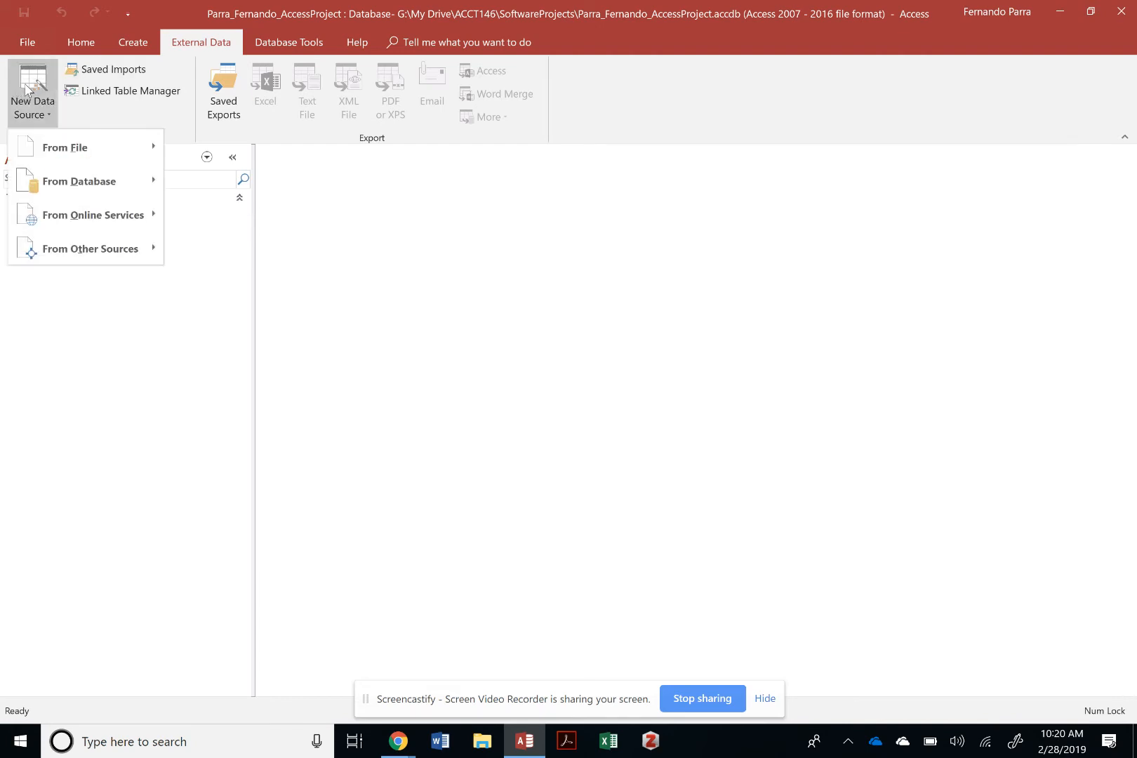
{"action": "mouse_move", "coordinate": [62, 140]}
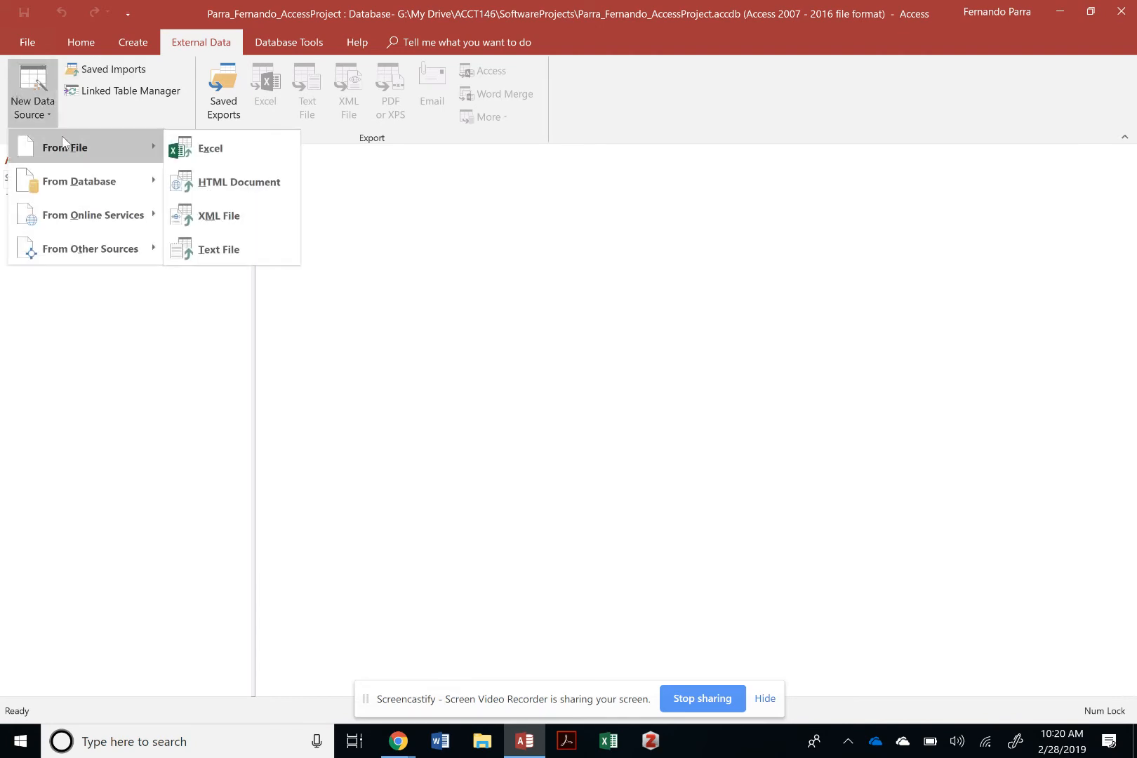
{"action": "left_click", "coordinate": [203, 148]}
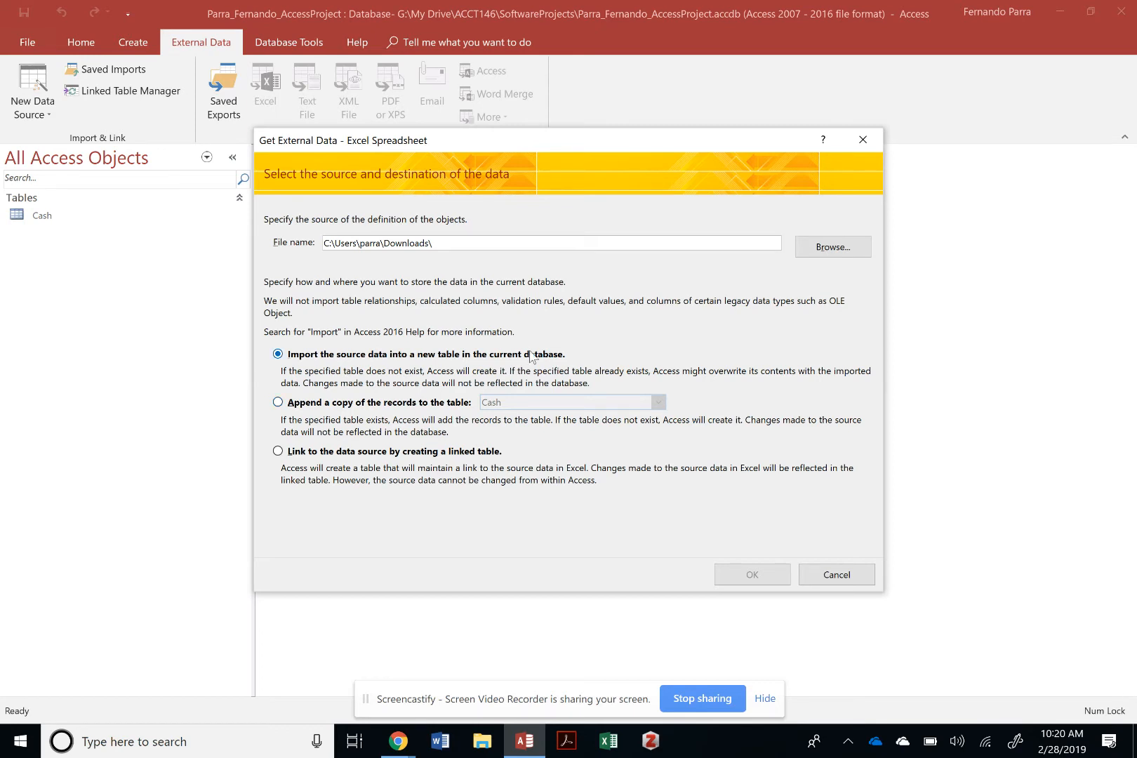
{"action": "left_click", "coordinate": [832, 246]}
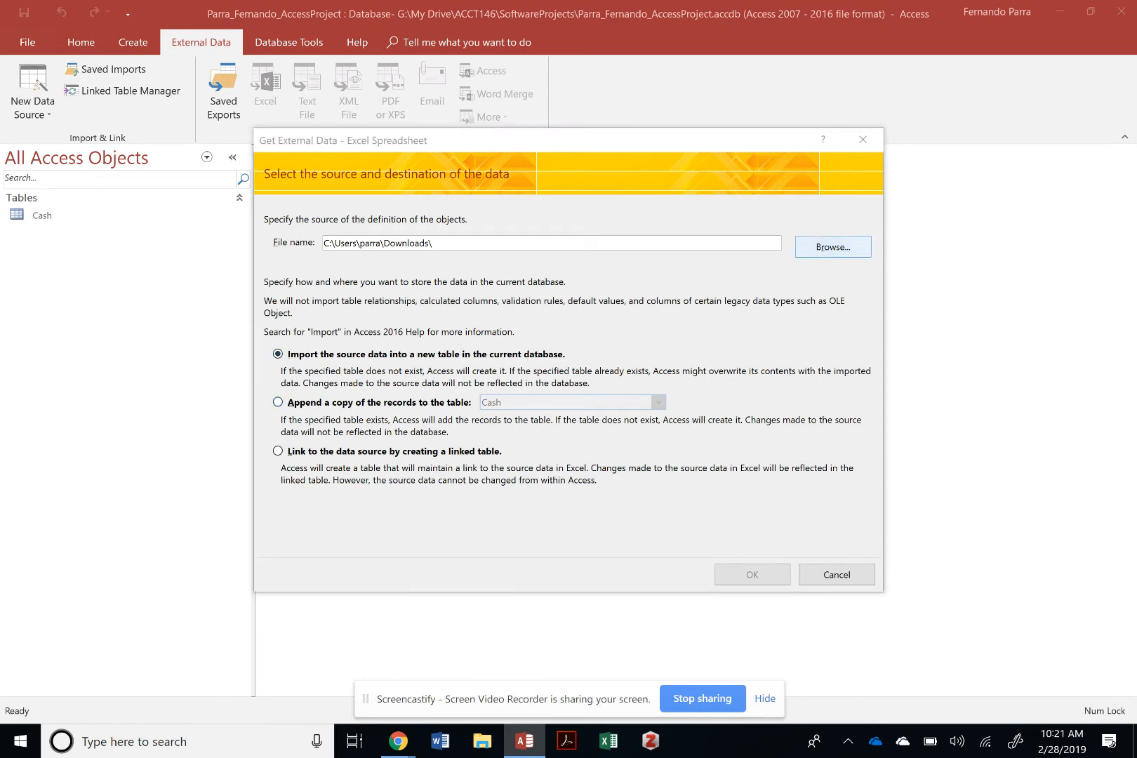
{"action": "left_click", "coordinate": [559, 269]}
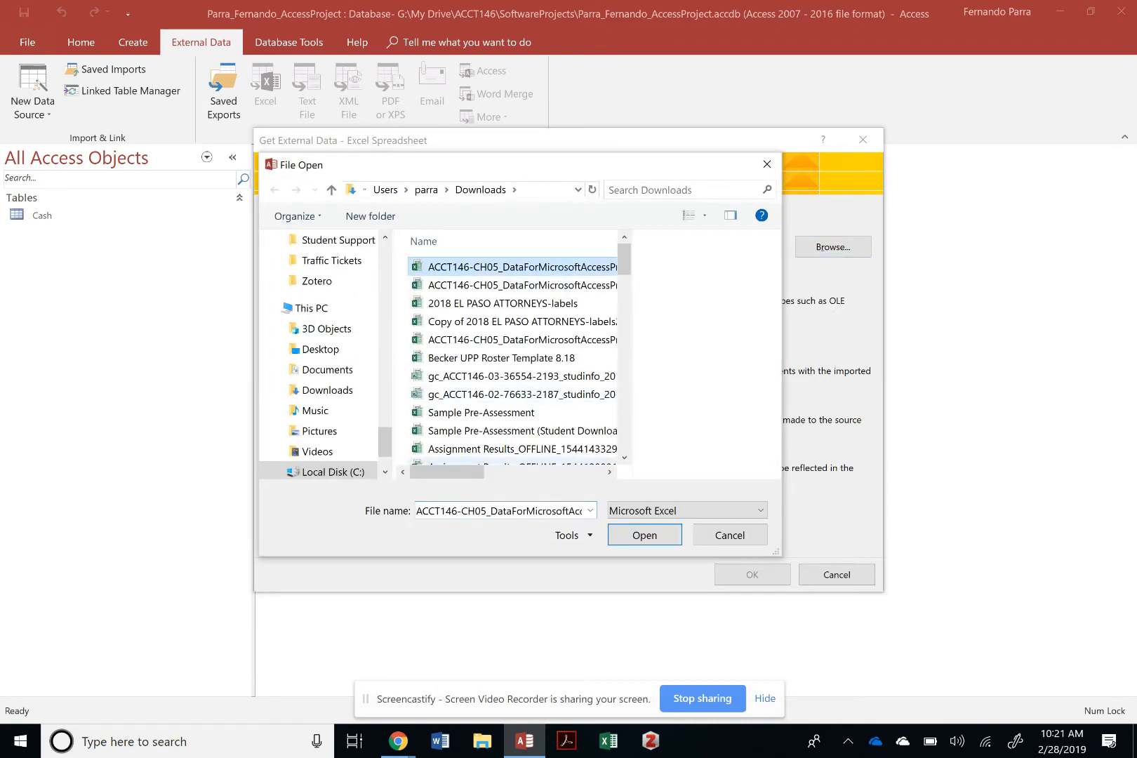
{"action": "left_click", "coordinate": [644, 535]}
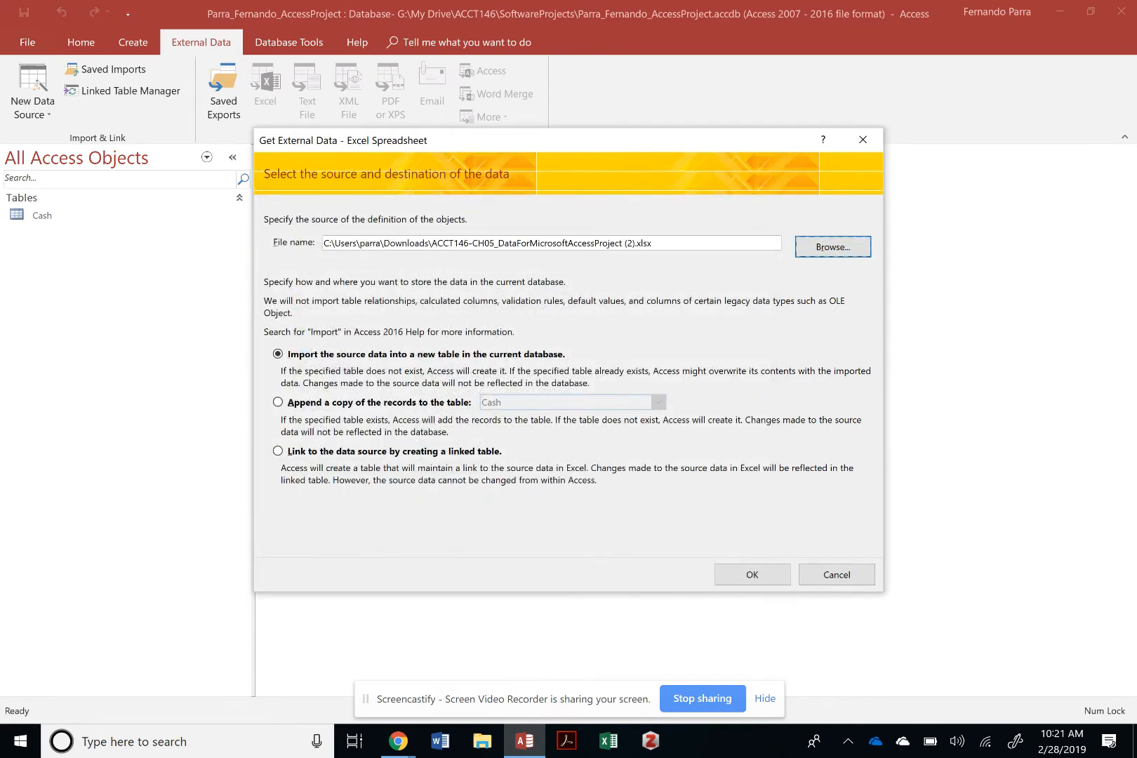
{"action": "left_click", "coordinate": [751, 574]}
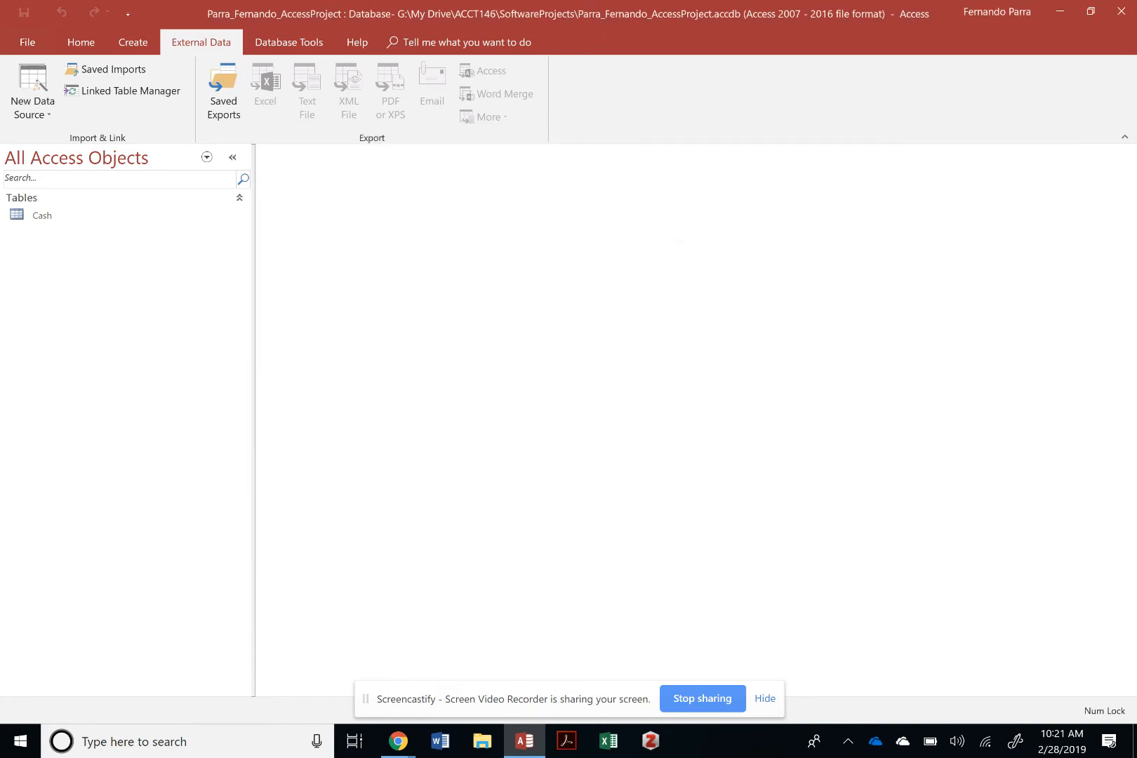
Choose the Cash_Receipts worksheet, keep its first row as column headings and continue to the field options
{"action": "left_click", "coordinate": [474, 184]}
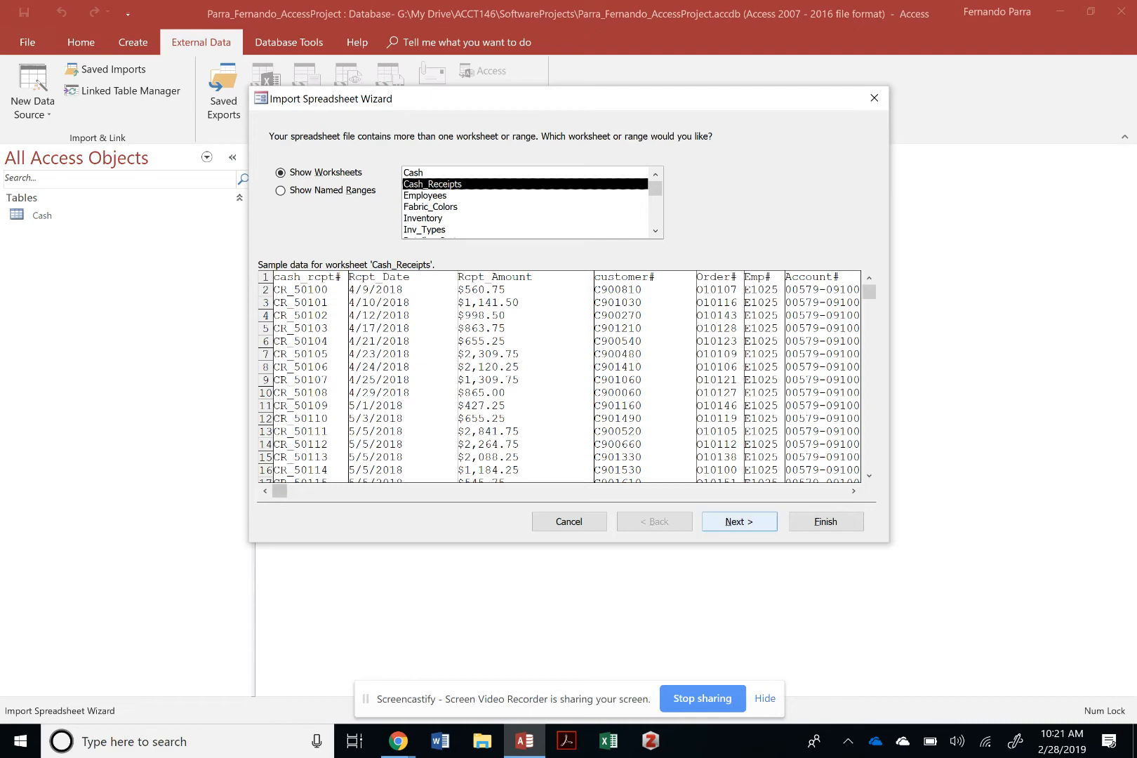
{"action": "left_click", "coordinate": [739, 522]}
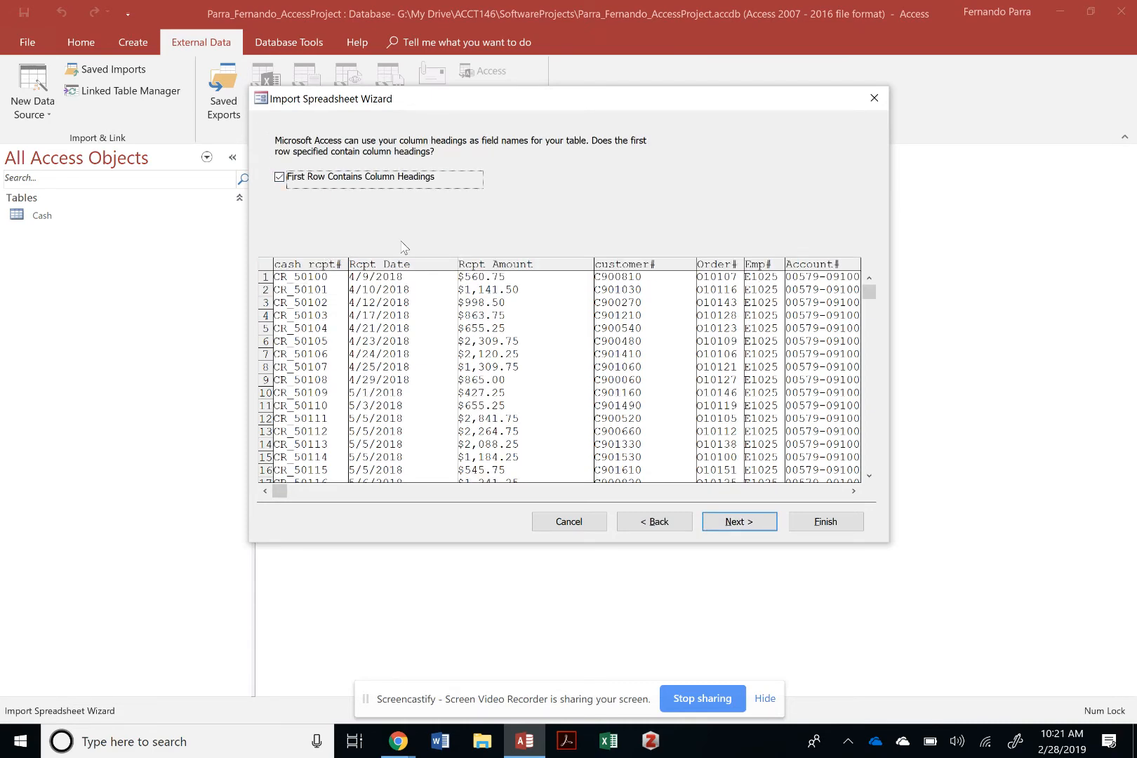
{"action": "key", "text": "Return"}
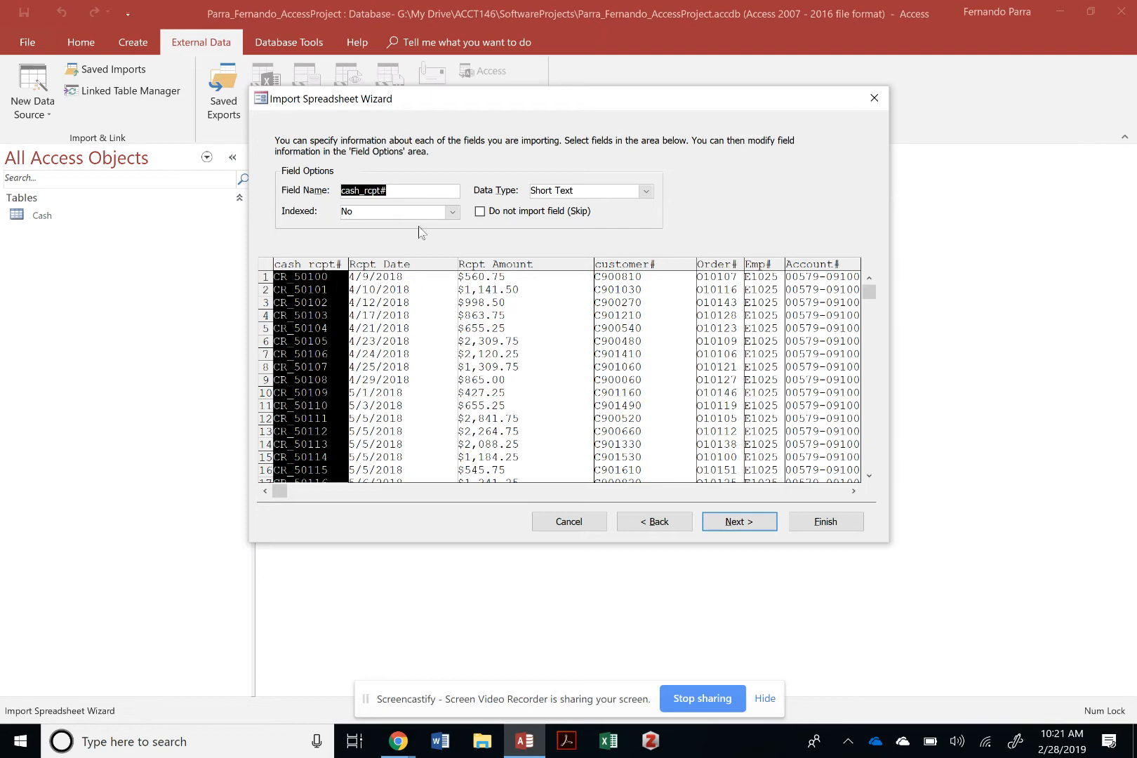
Check the data type and index settings of each Cash_Receipts field, from Rcpt_Date through Account# and back to cash_rcpt#
{"action": "left_click", "coordinate": [420, 266]}
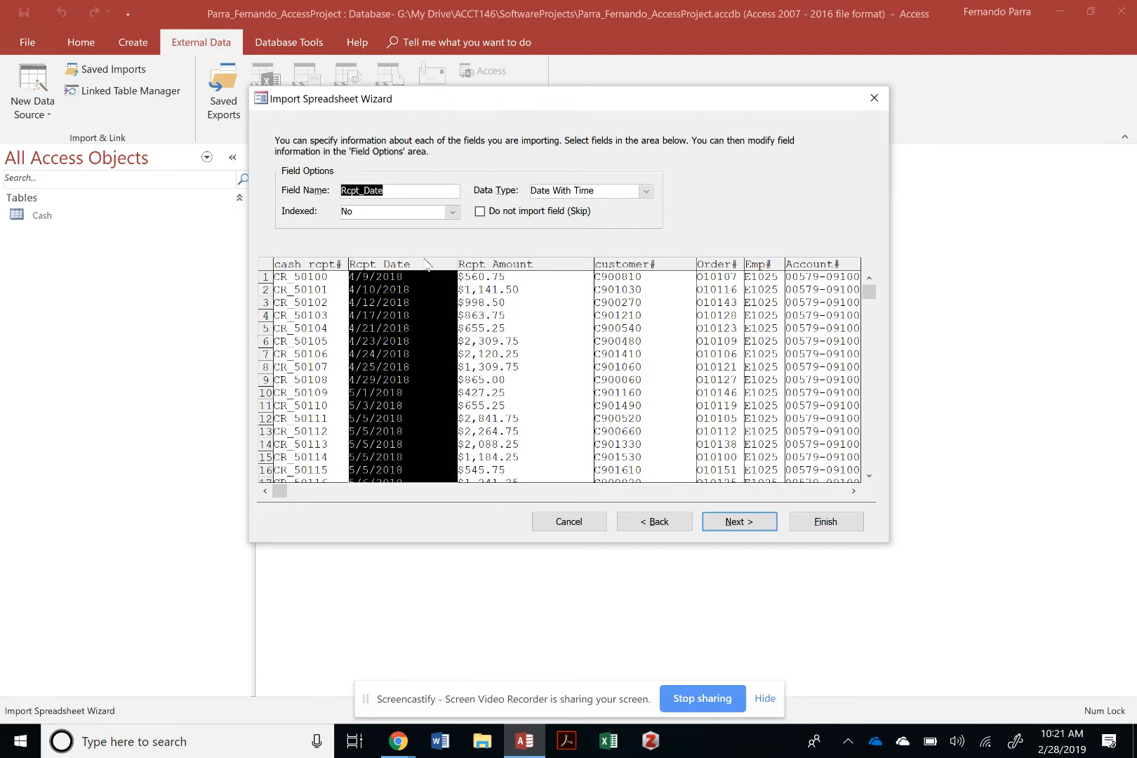
{"action": "left_click", "coordinate": [530, 274]}
{"action": "left_click", "coordinate": [621, 266]}
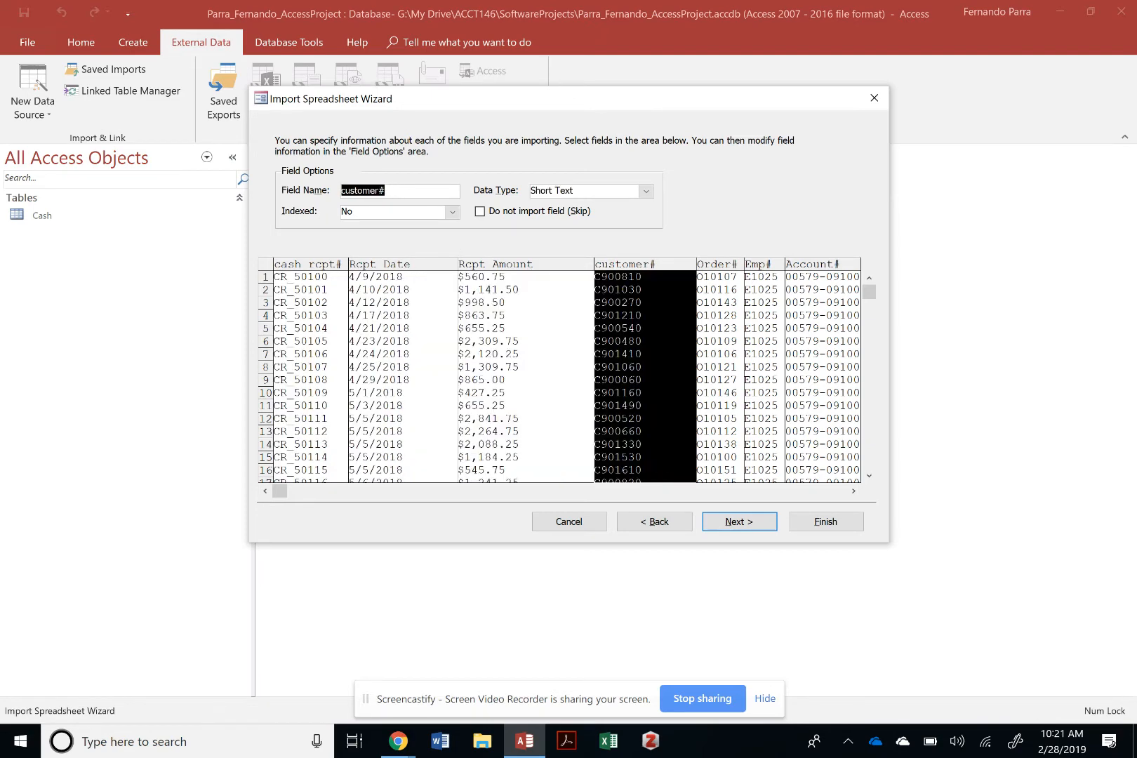
{"action": "left_click", "coordinate": [717, 266]}
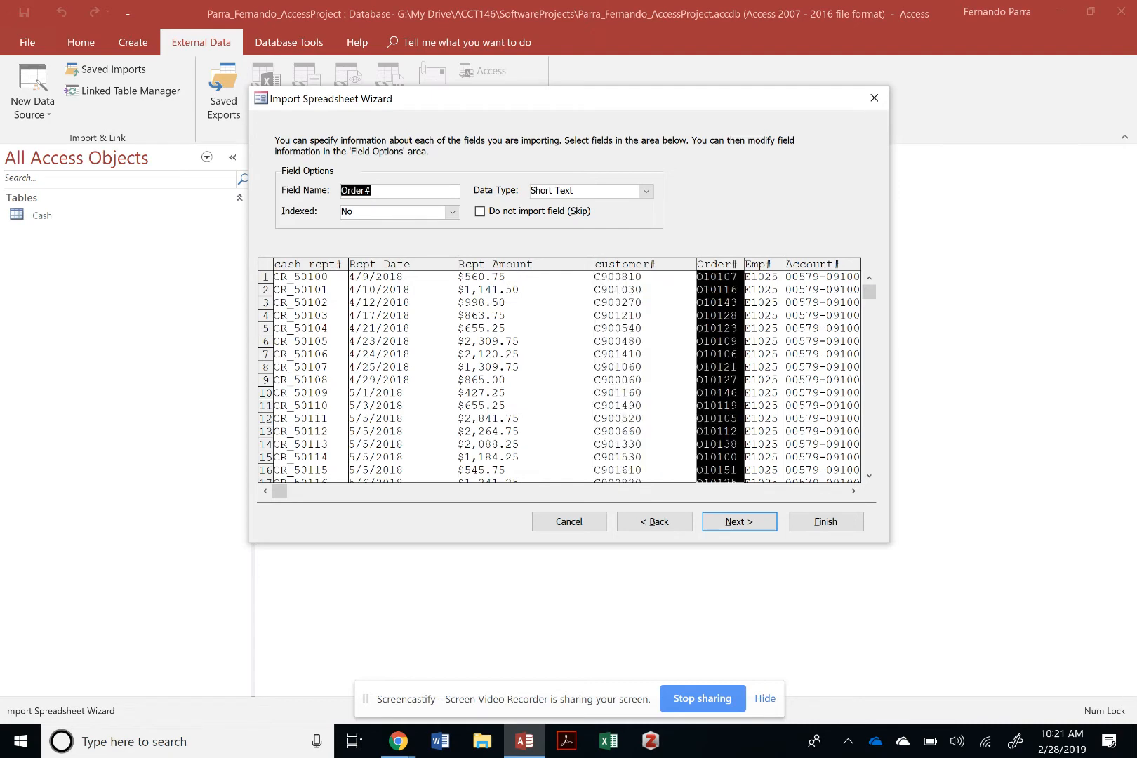
{"action": "left_click", "coordinate": [762, 267]}
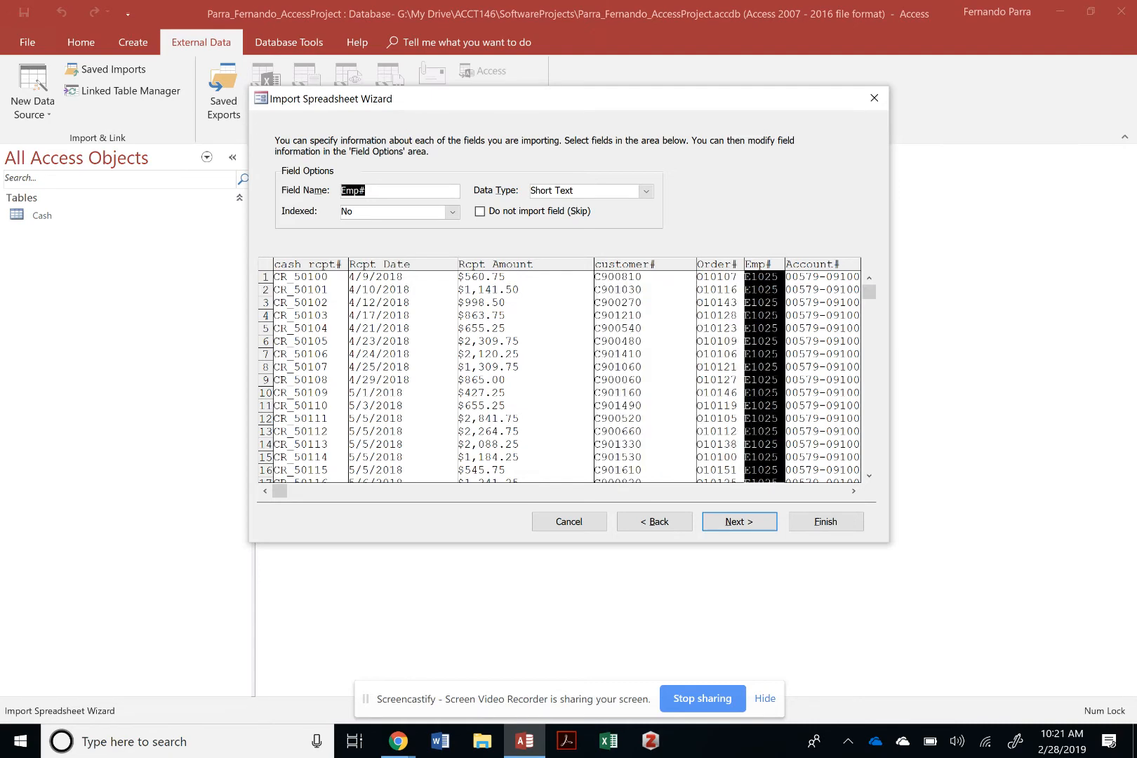
{"action": "left_click", "coordinate": [817, 266]}
{"action": "scroll", "coordinate": [566, 372], "scroll_direction": "right", "scroll_amount": 1}
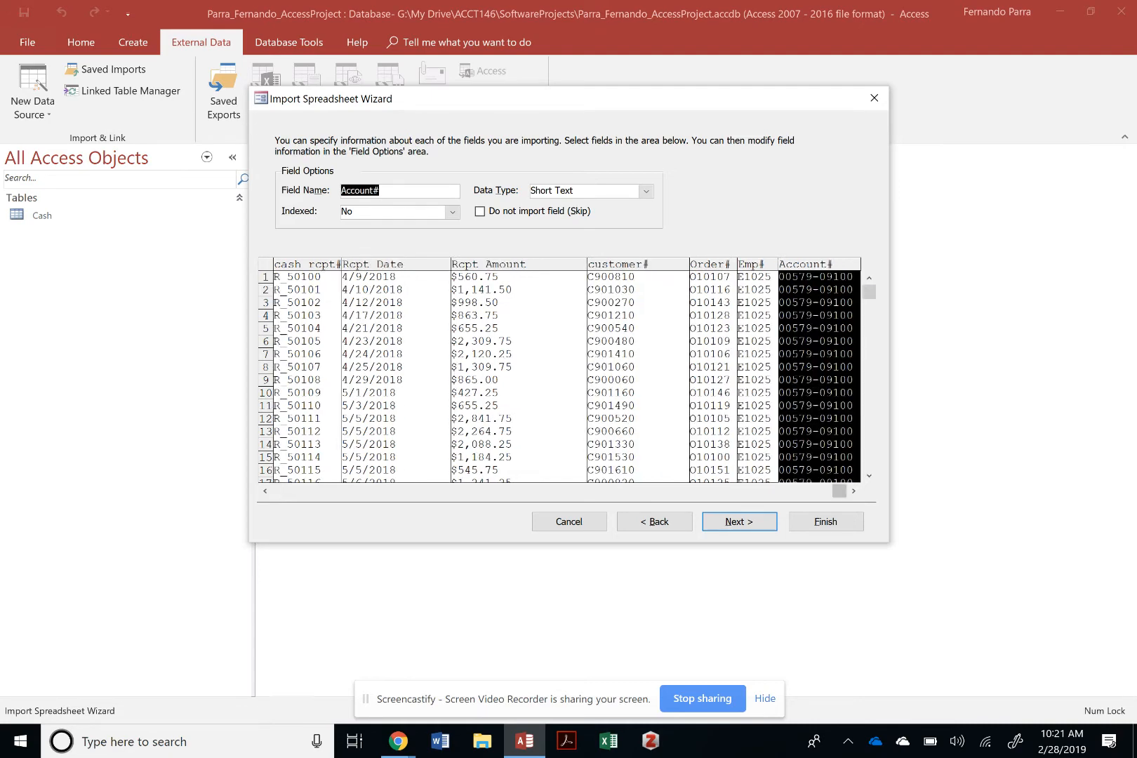
{"action": "scroll", "coordinate": [566, 371], "scroll_direction": "left", "scroll_amount": 1}
{"action": "scroll", "coordinate": [565, 372], "scroll_direction": "right", "scroll_amount": 1}
{"action": "scroll", "coordinate": [435, 316], "scroll_direction": "left", "scroll_amount": 1}
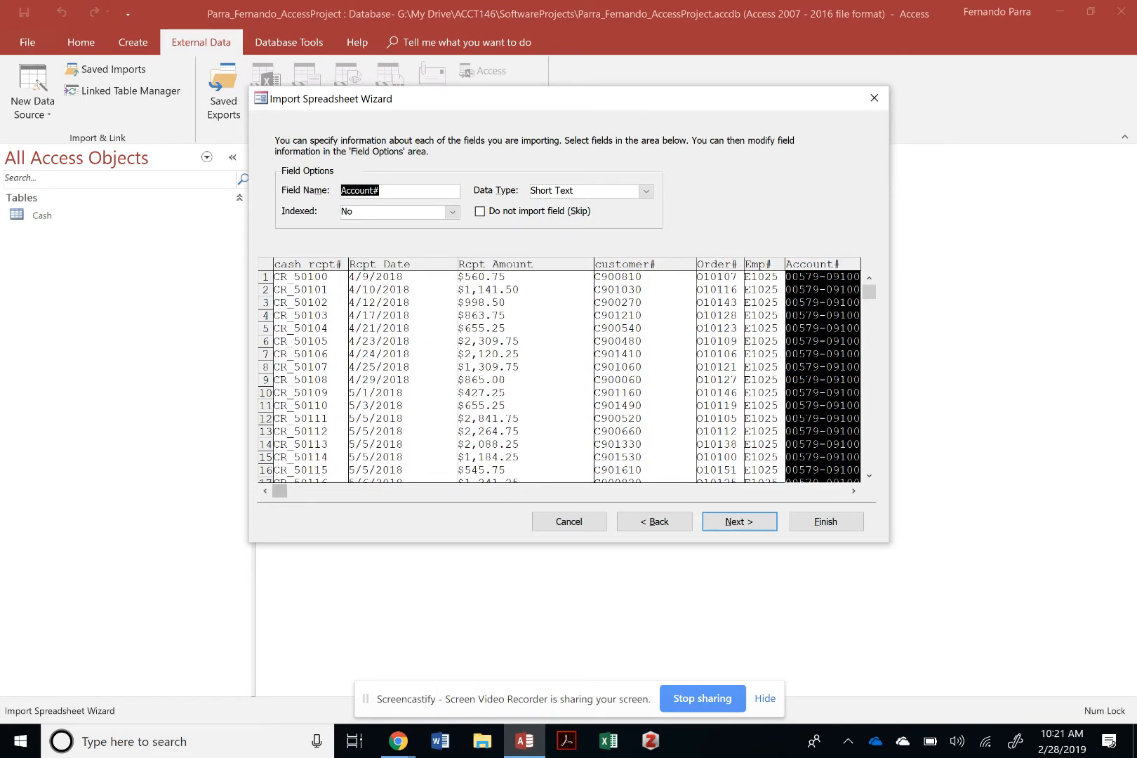
{"action": "left_click", "coordinate": [324, 266]}
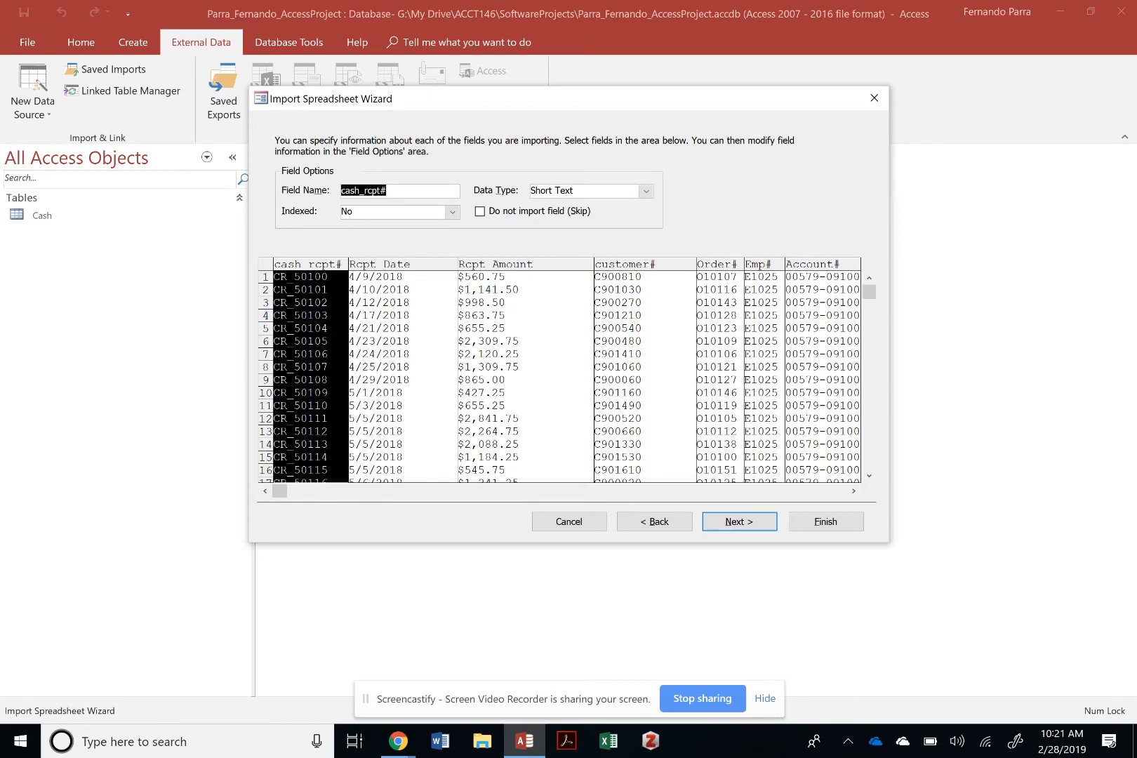
Choose cash_rcpt# as the primary key and finish importing the worksheet into a table named Cash_Receipts
{"action": "left_click", "coordinate": [739, 521]}
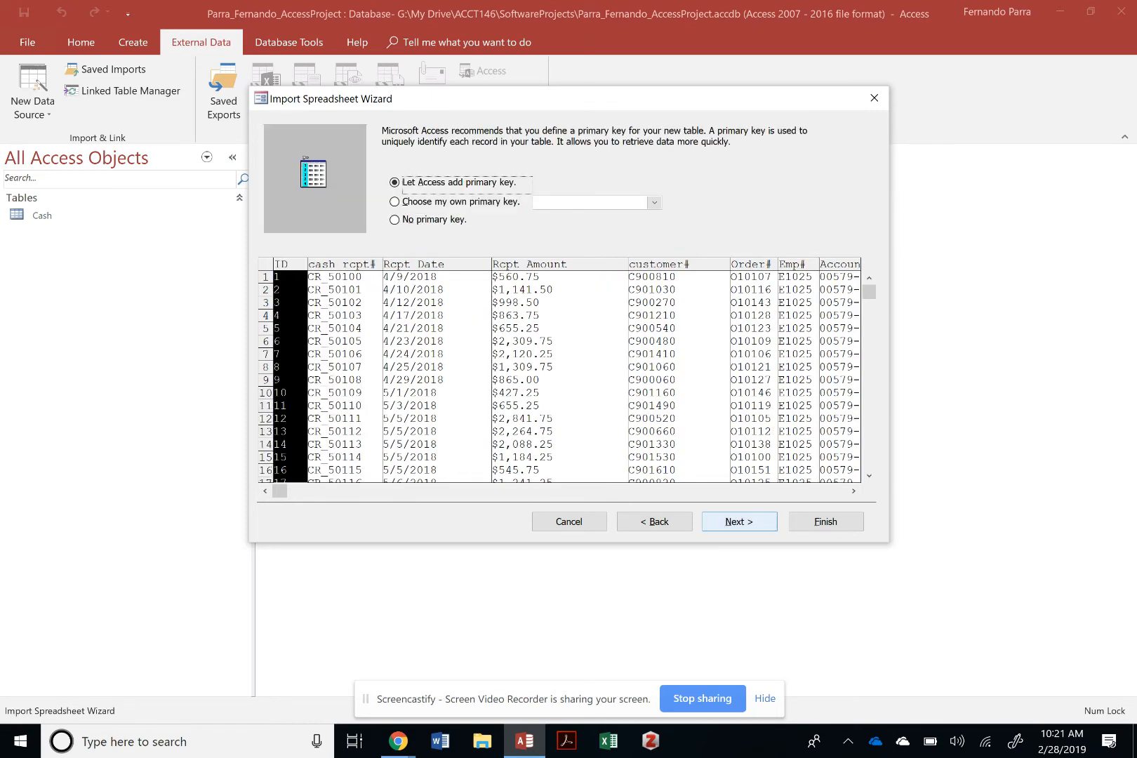
{"action": "left_click", "coordinate": [491, 203]}
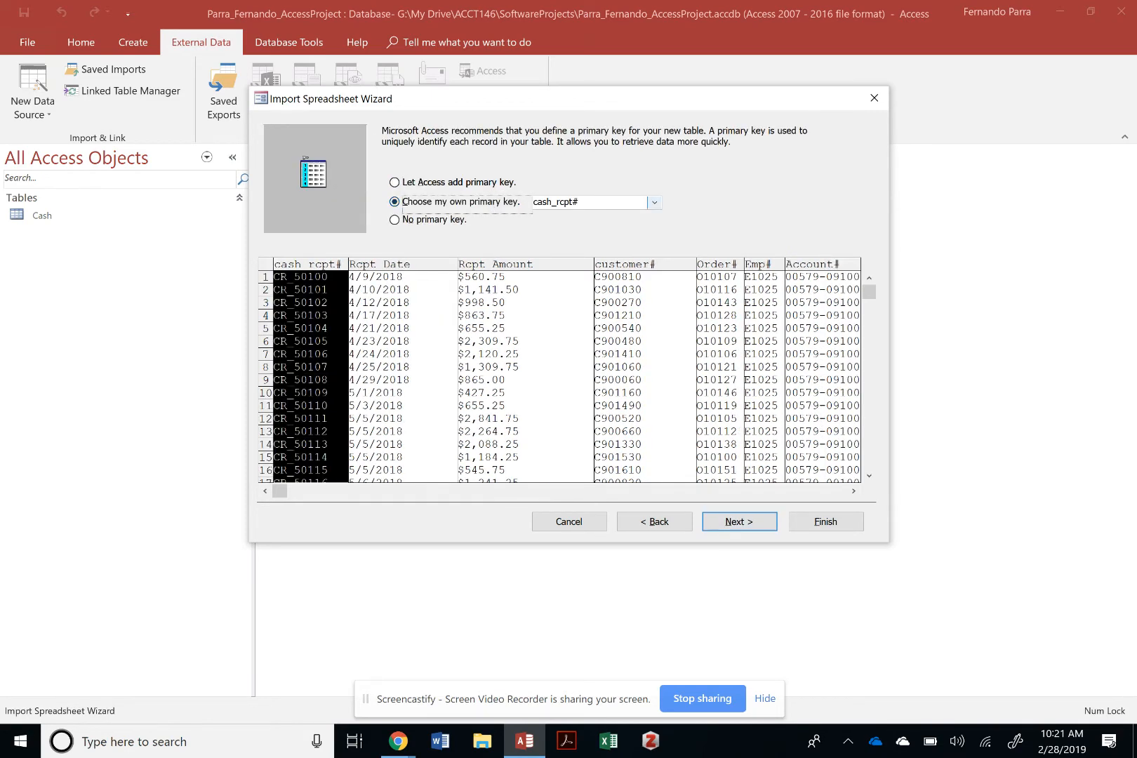
{"action": "left_click", "coordinate": [654, 202]}
{"action": "left_click", "coordinate": [557, 216]}
{"action": "left_click", "coordinate": [446, 222]}
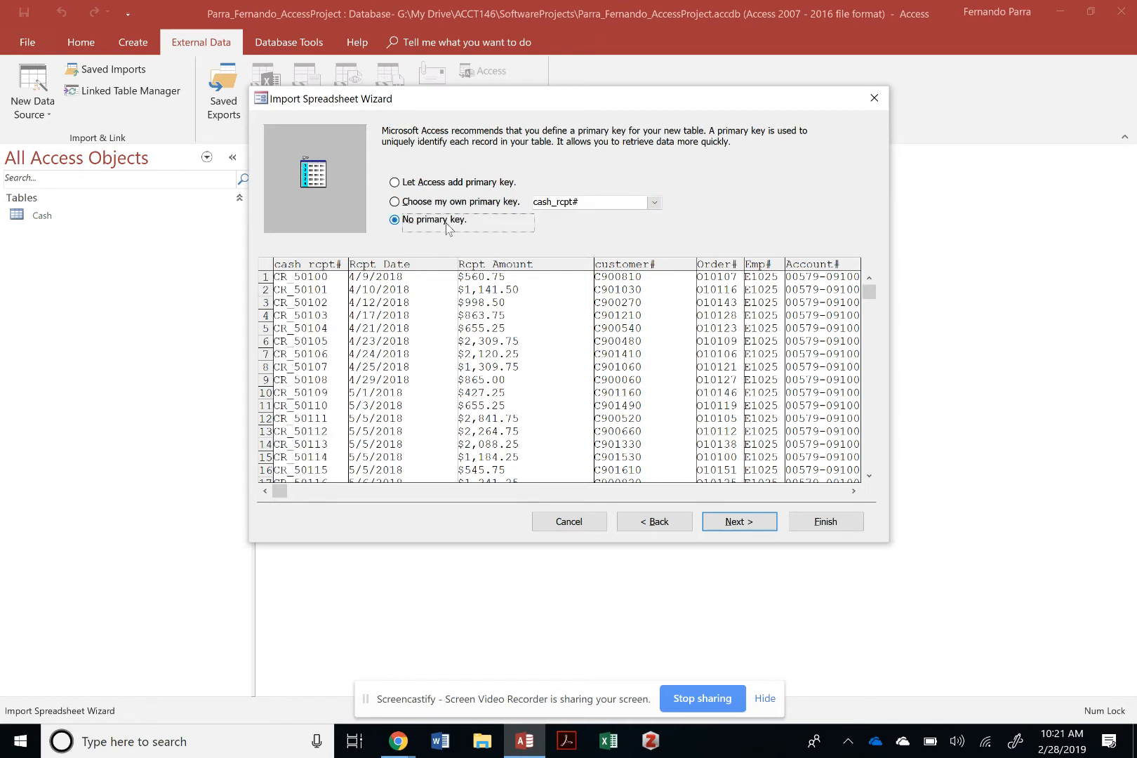
{"action": "left_click", "coordinate": [431, 186]}
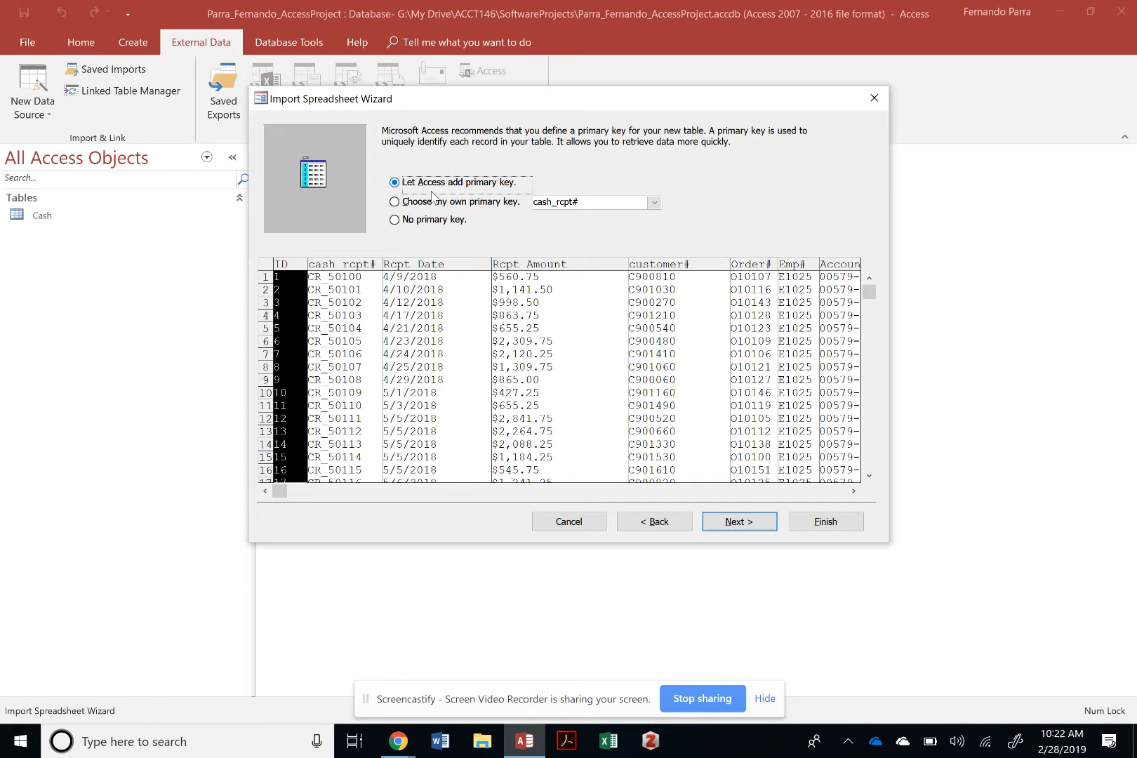
{"action": "left_click", "coordinate": [450, 202]}
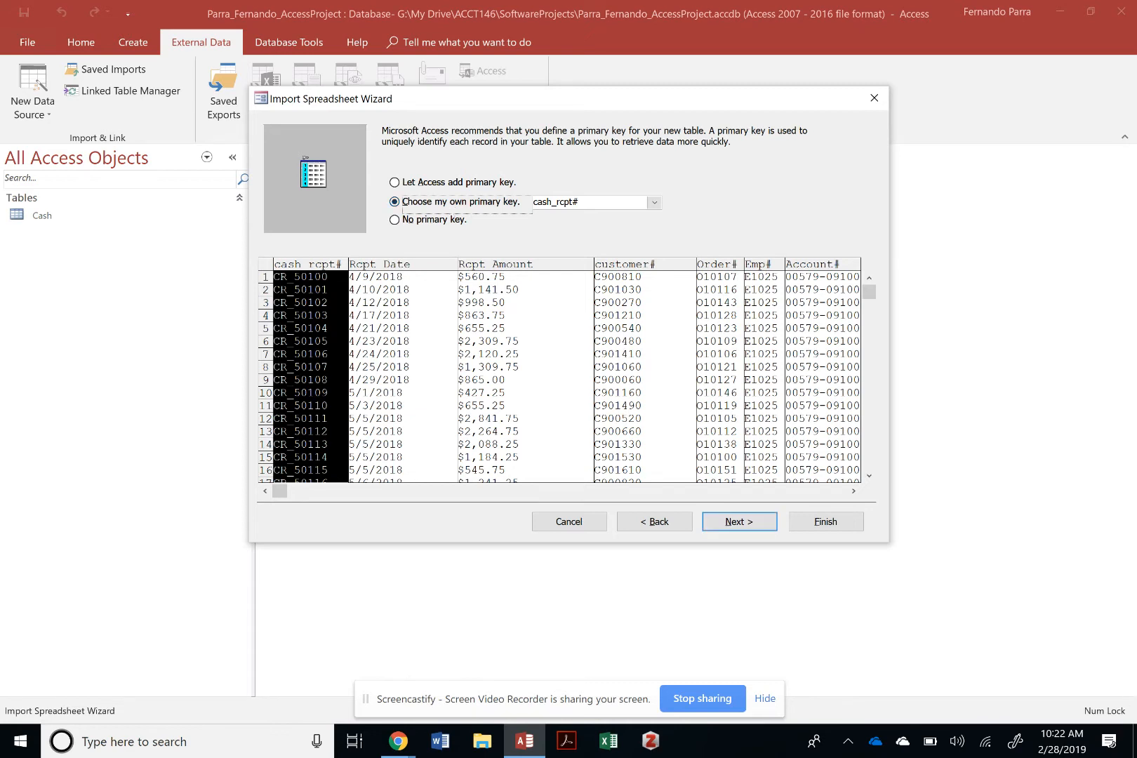
{"action": "key", "text": "Return"}
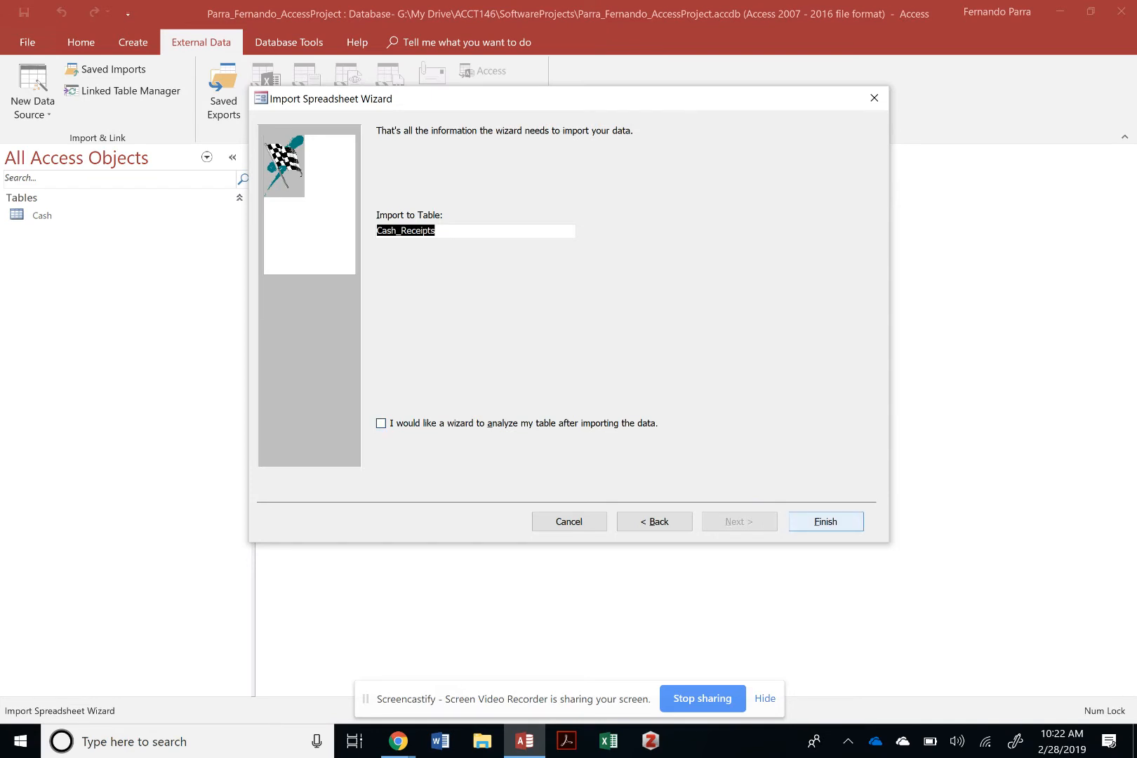
{"action": "key", "text": "Return"}
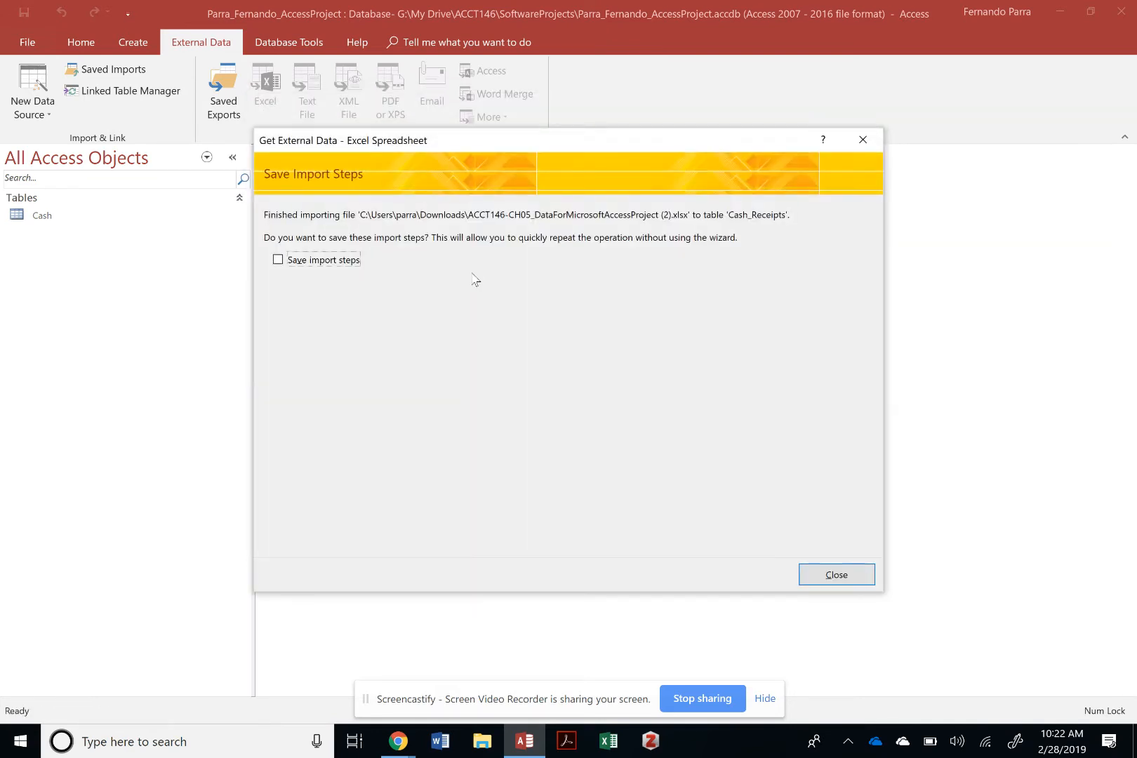
Save the import steps of the Cash_Receipts table under the name Import-CashReceipts
{"action": "left_click", "coordinate": [338, 260]}
{"action": "left_click_drag", "start_coordinate": [569, 288], "coordinate": [240, 288]}
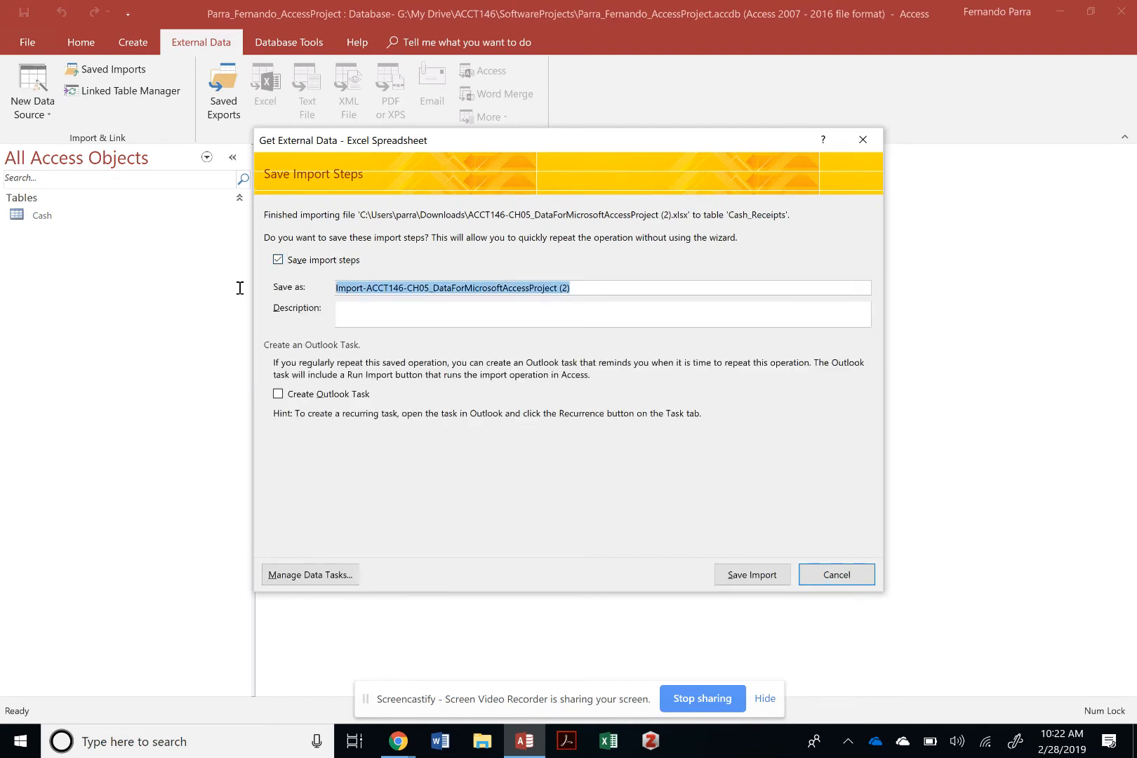
{"action": "type", "text": "IMport"}
{"action": "key", "text": "BackSpace"}
{"action": "key", "text": "BackSpace"}
{"action": "key", "text": "BackSpace"}
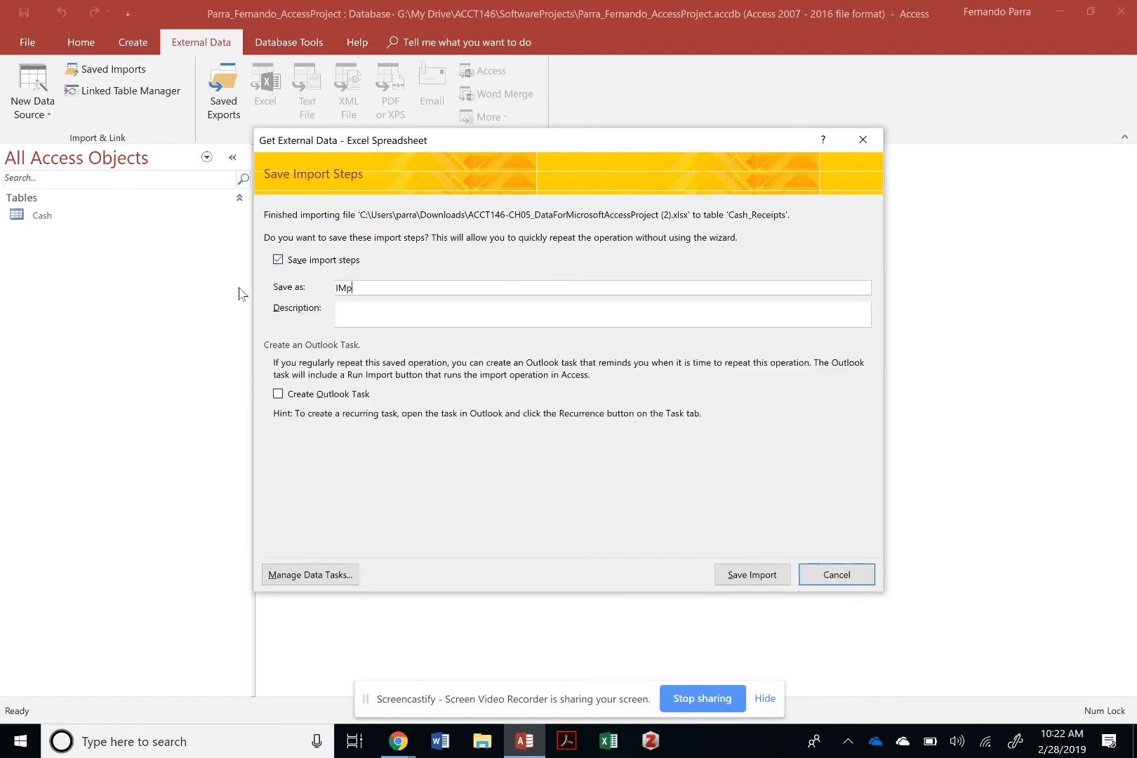
{"action": "key", "text": "BackSpace"}
{"action": "key", "text": "BackSpace"}
{"action": "key", "text": "BackSpace"}
{"action": "type", "text": "Import-CashReceipts"}
{"action": "key", "text": "Return"}
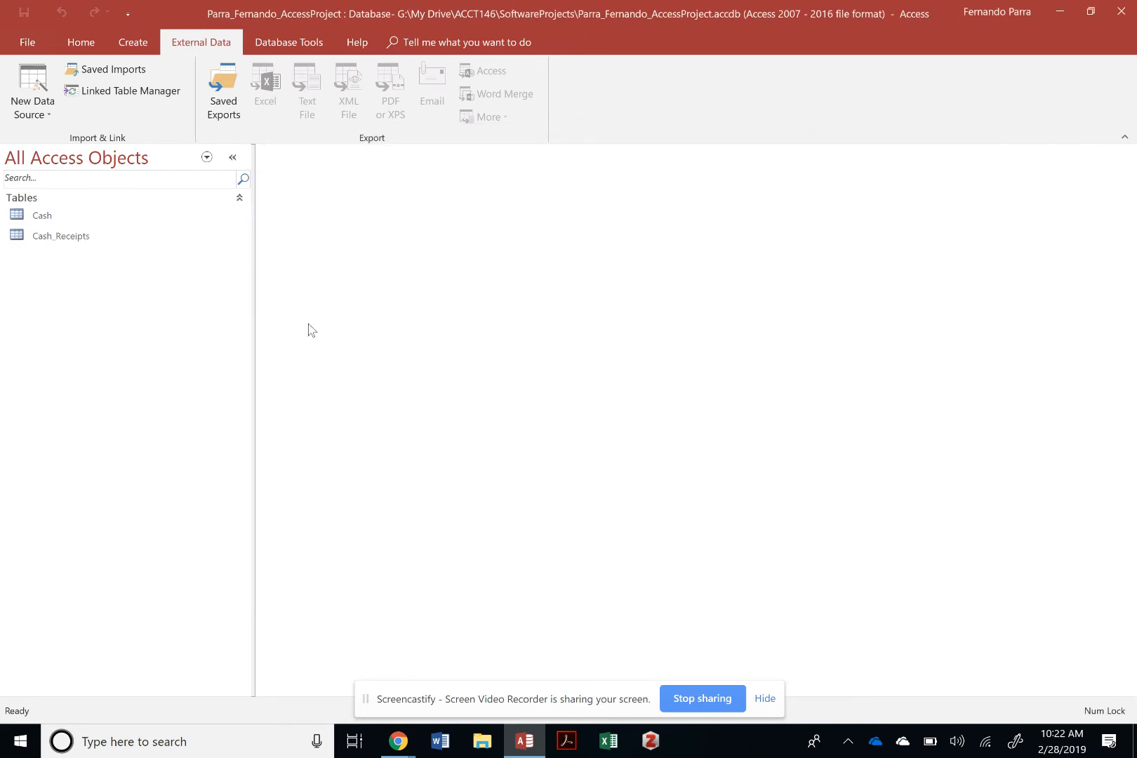
Open the imported Cash_Receipts table in Datasheet view to look over its records
{"action": "left_click", "coordinate": [38, 241]}
{"action": "double_click", "coordinate": [39, 240]}
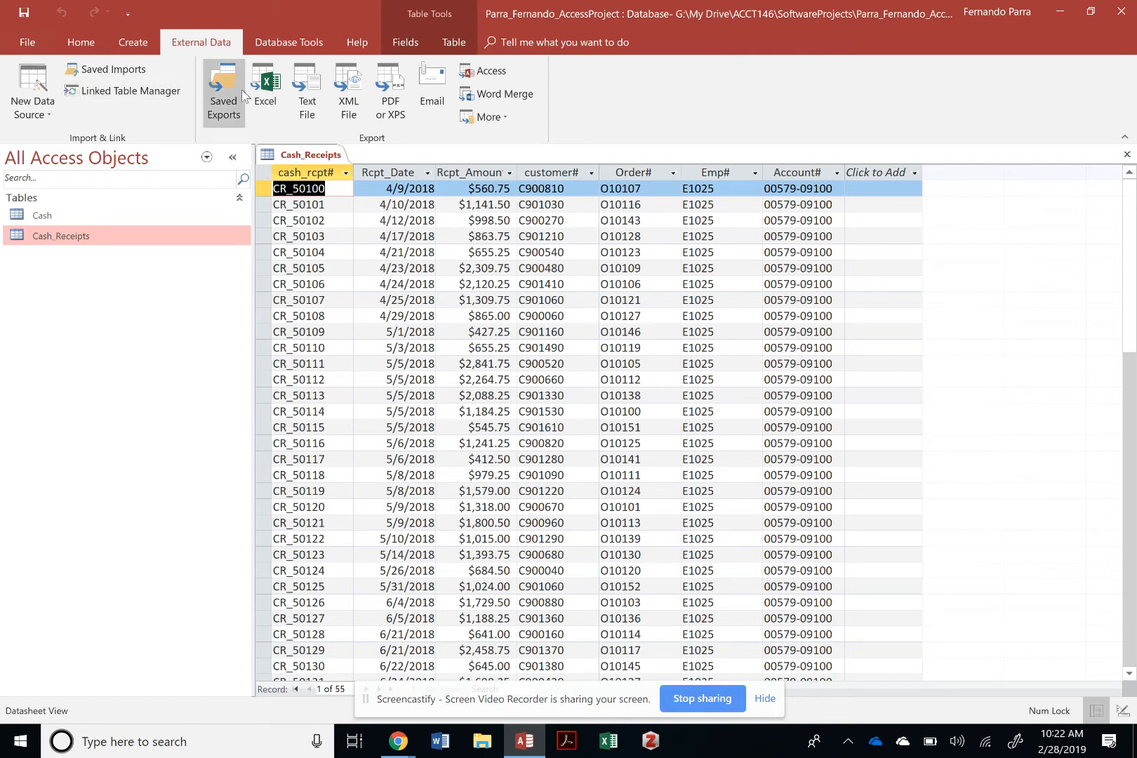
{"action": "left_click", "coordinate": [264, 87]}
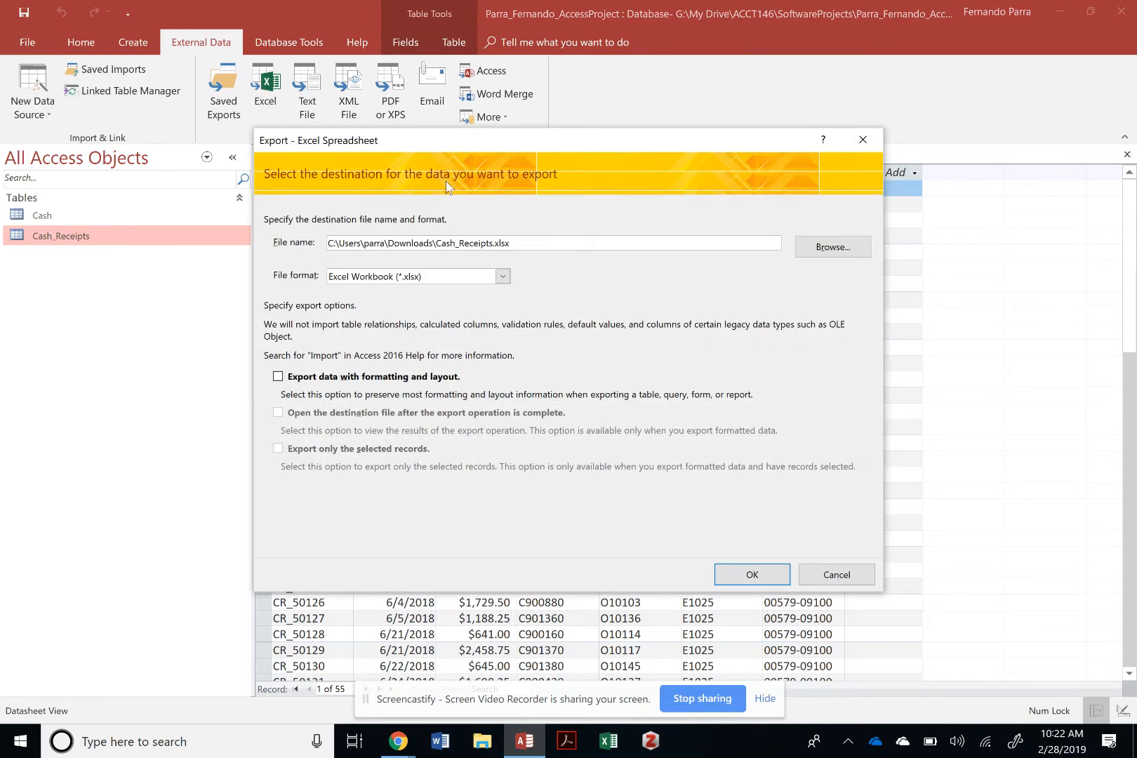
{"action": "key", "text": "Escape"}
Start another import from ACCT146-CH05_DataForMicrosoftAccessProject (2).xlsx into a new table, continuing to the choice of worksheet
{"action": "left_click", "coordinate": [32, 95]}
{"action": "mouse_move", "coordinate": [63, 143]}
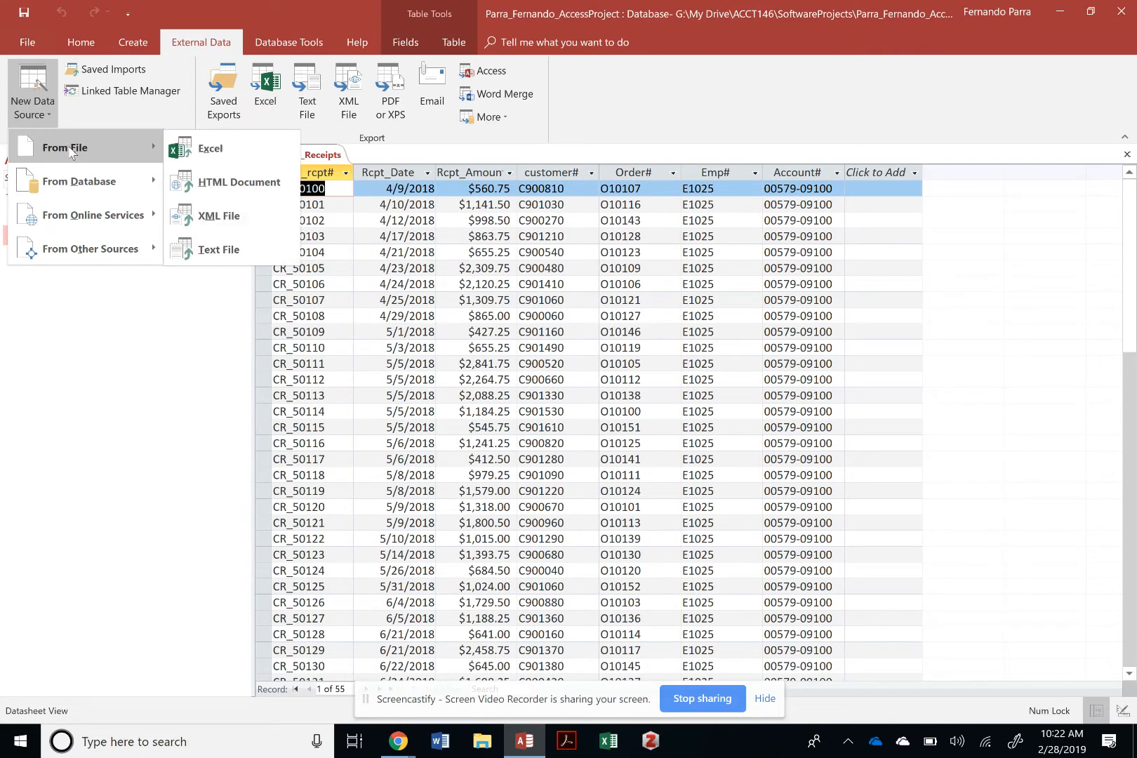
{"action": "left_click", "coordinate": [197, 156]}
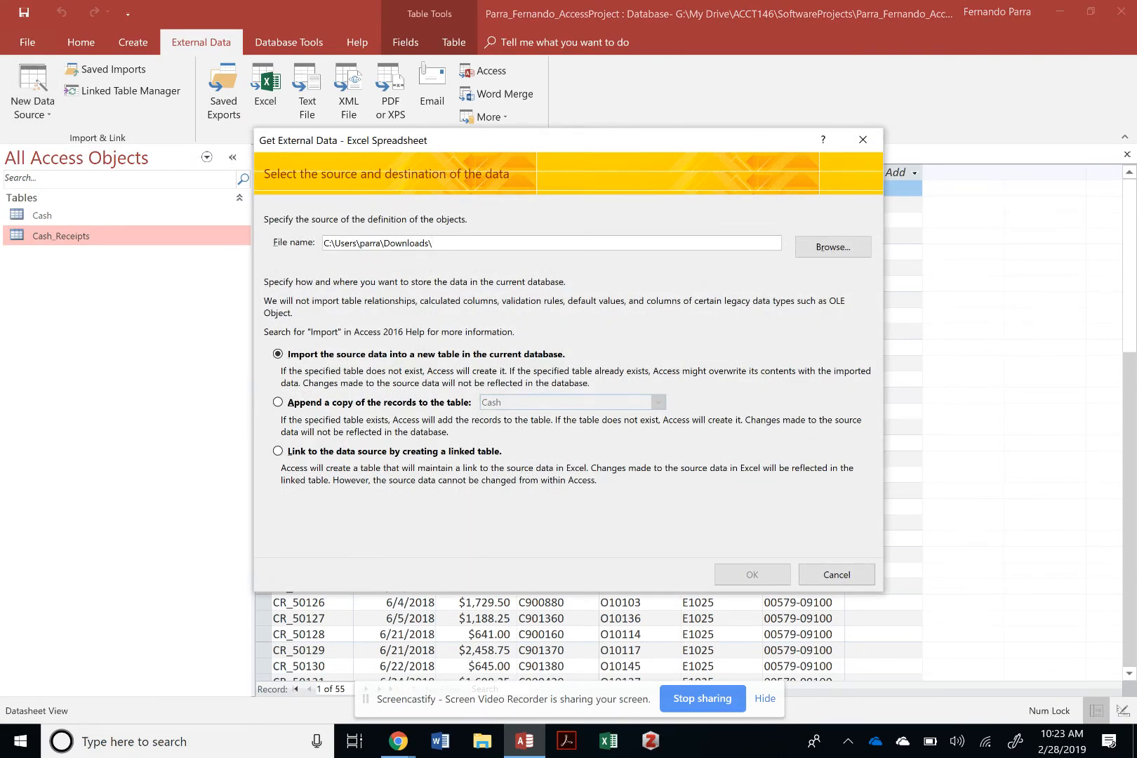
{"action": "left_click", "coordinate": [833, 246]}
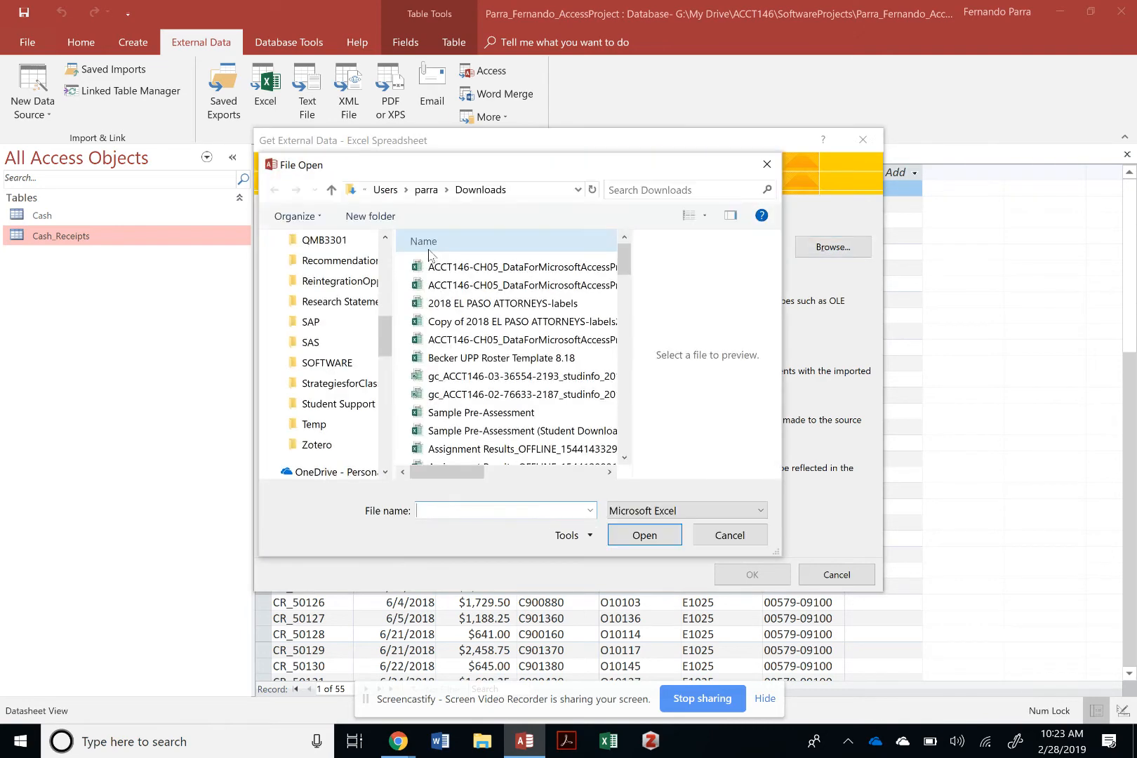
{"action": "double_click", "coordinate": [470, 267]}
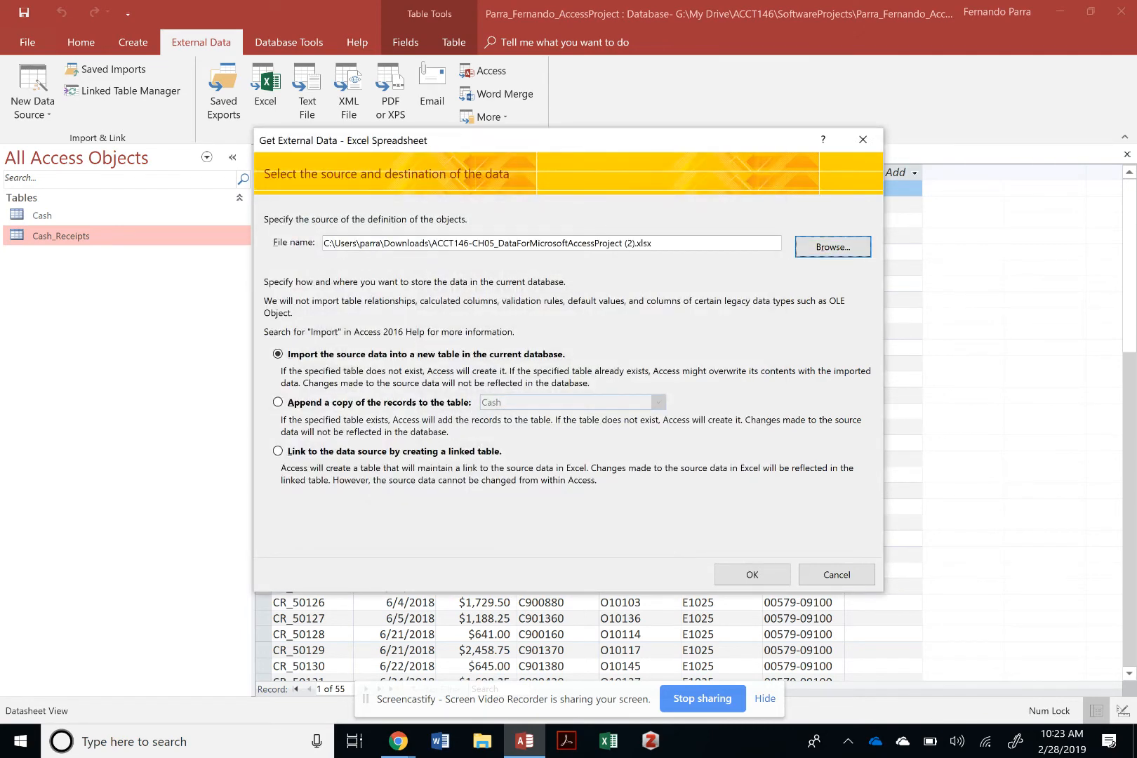
{"action": "left_click", "coordinate": [752, 574]}
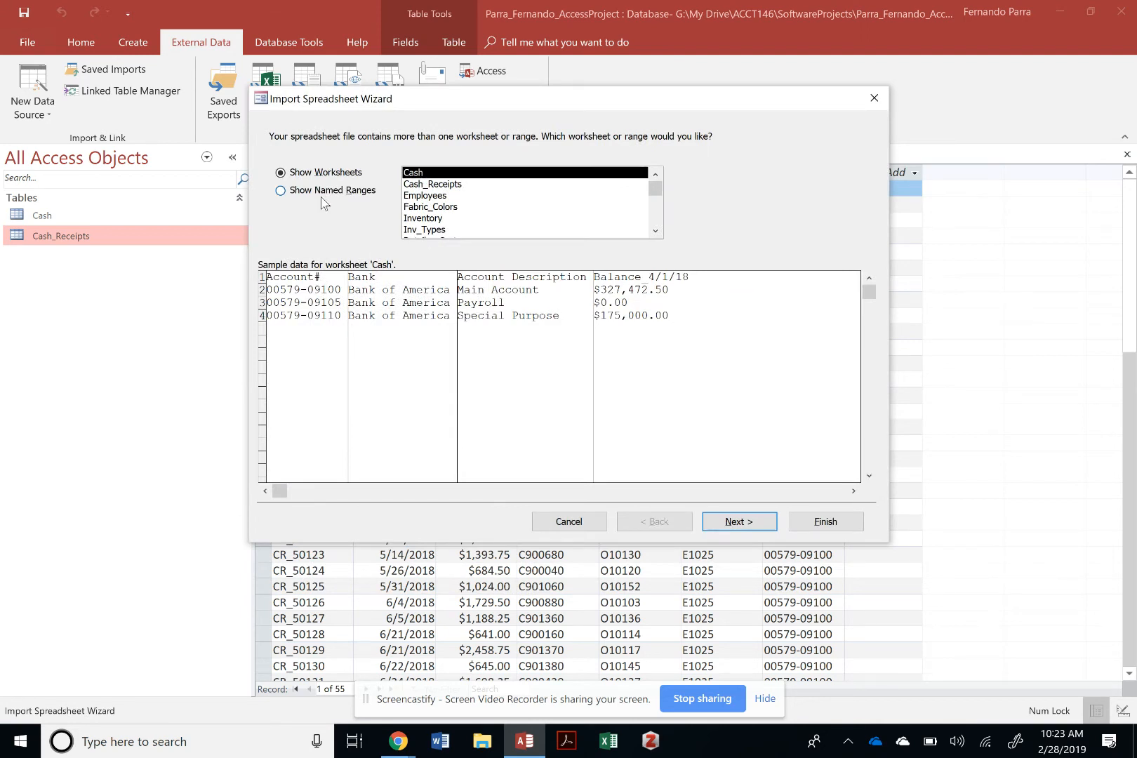
Use the Cash worksheet's first row as column headings and set the Account# field's data type to Currency
{"action": "key", "text": "Return"}
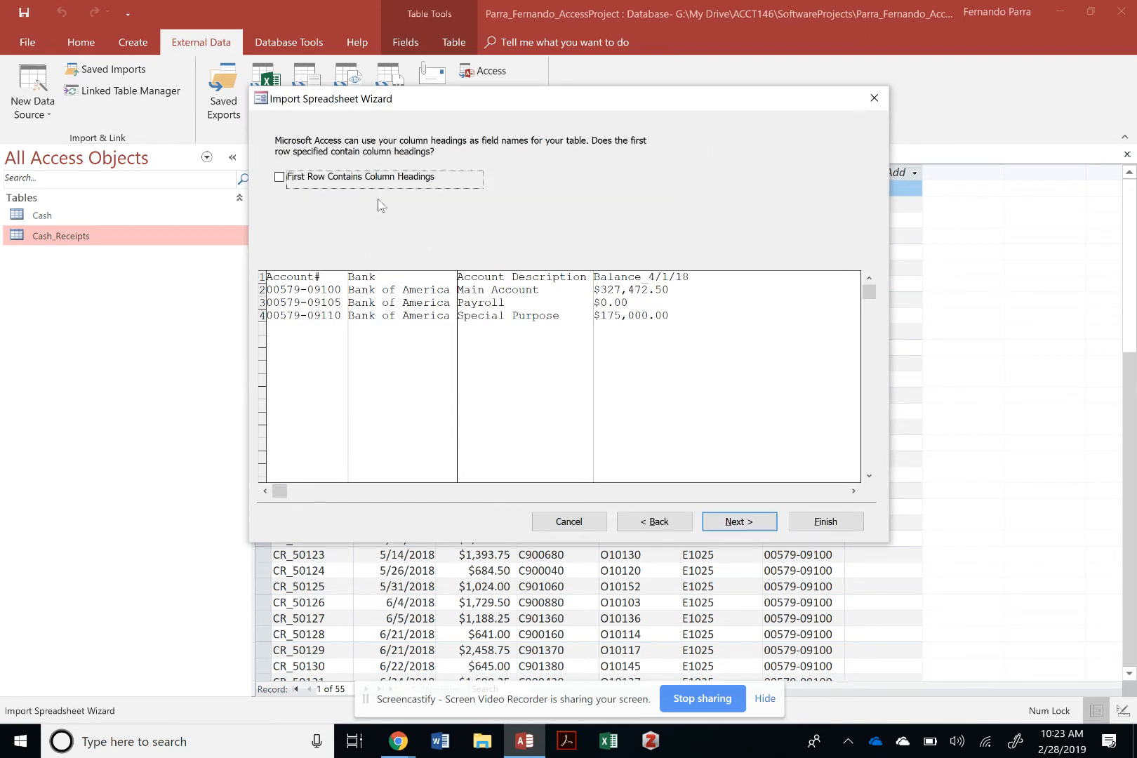
{"action": "left_click", "coordinate": [373, 177]}
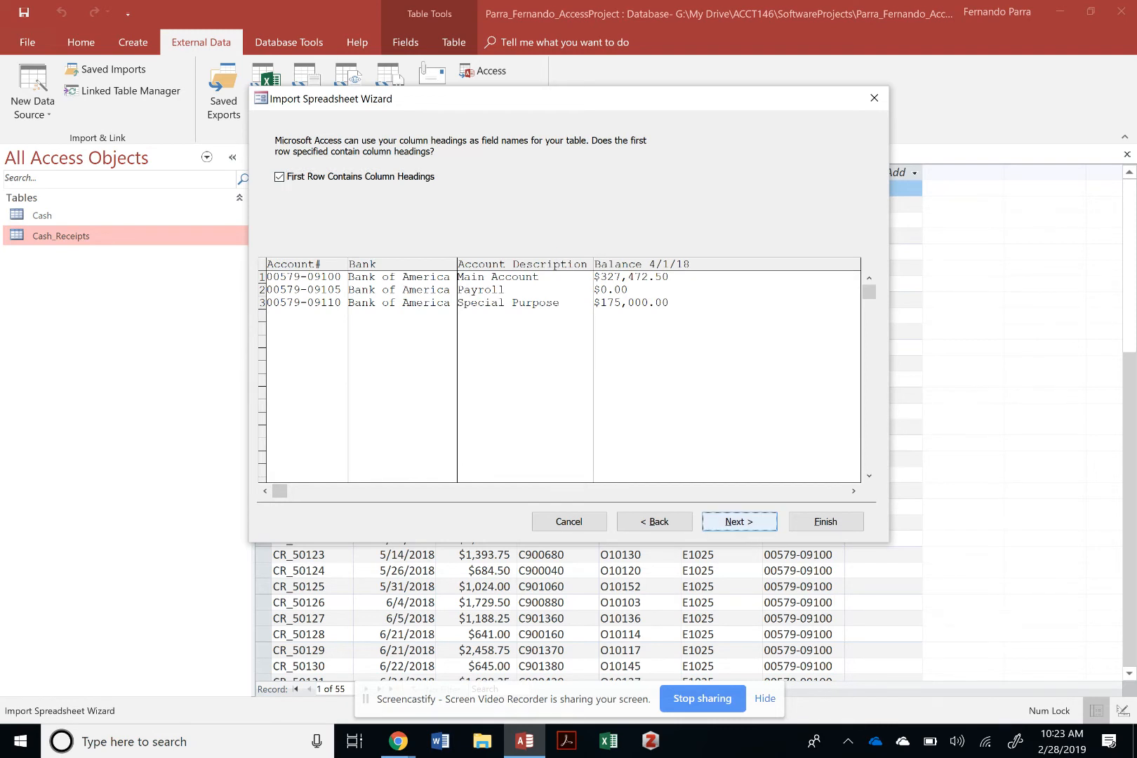
{"action": "key", "text": "Return"}
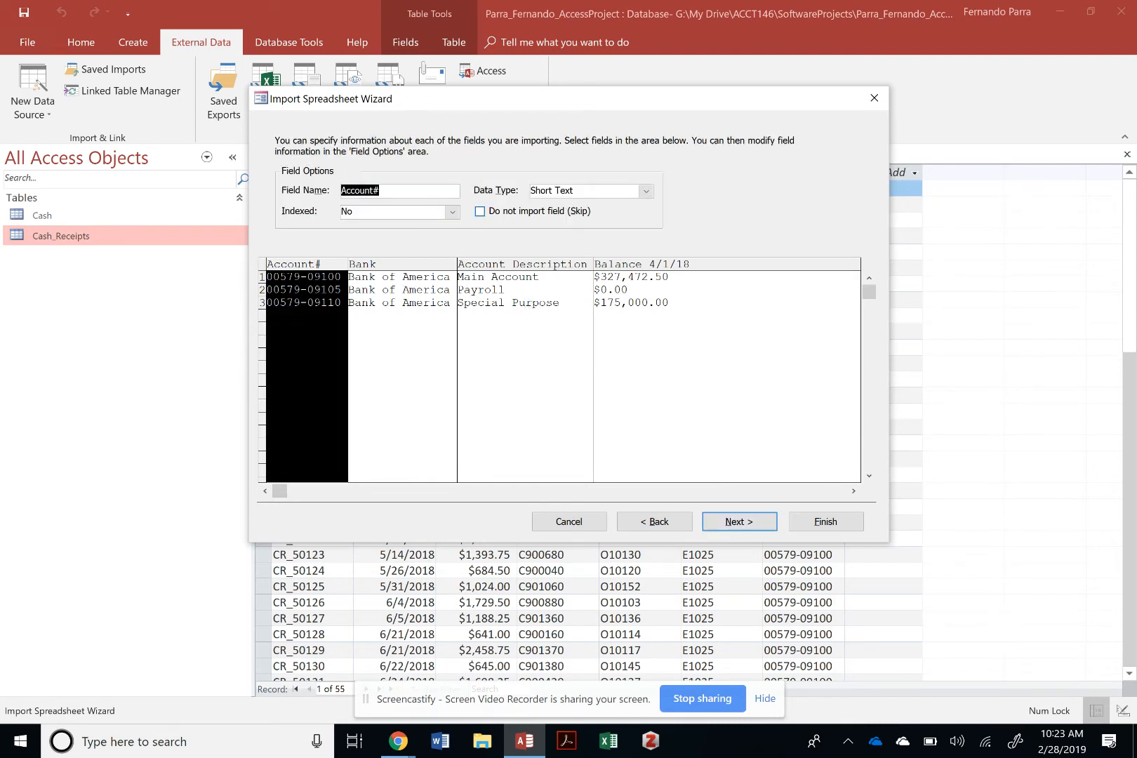
{"action": "left_click", "coordinate": [645, 190]}
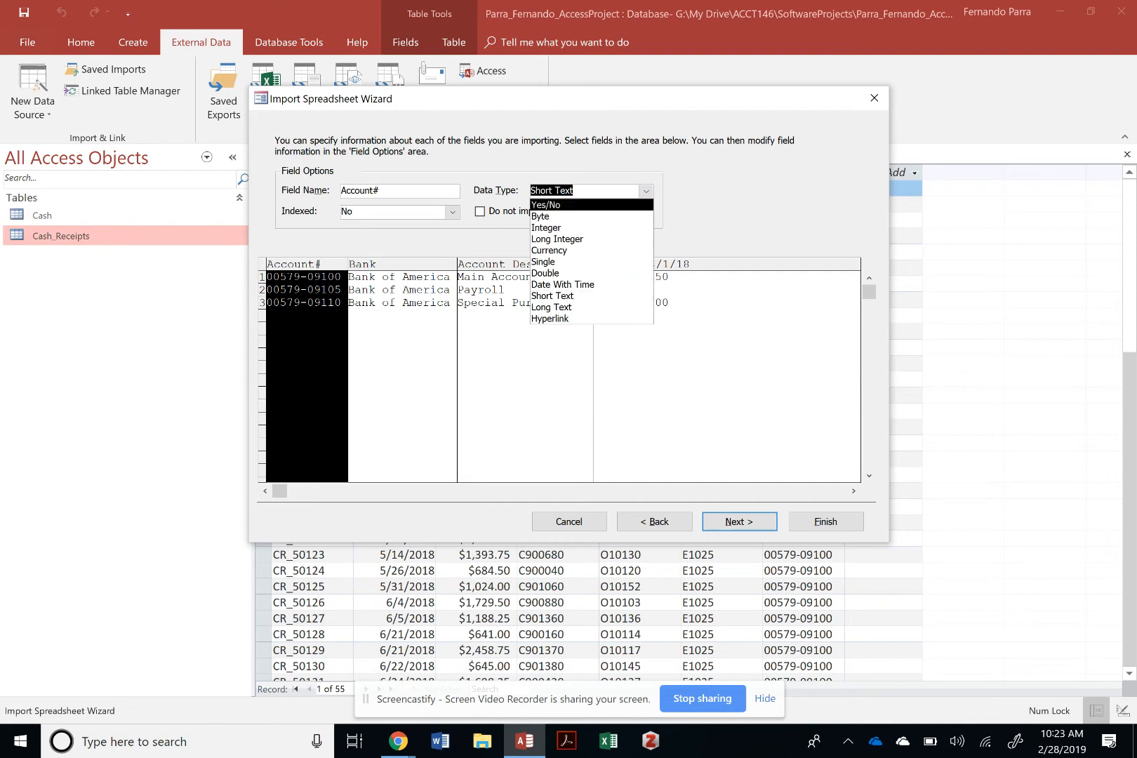
{"action": "type", "text": "currency"}
{"action": "key", "text": "Tab"}
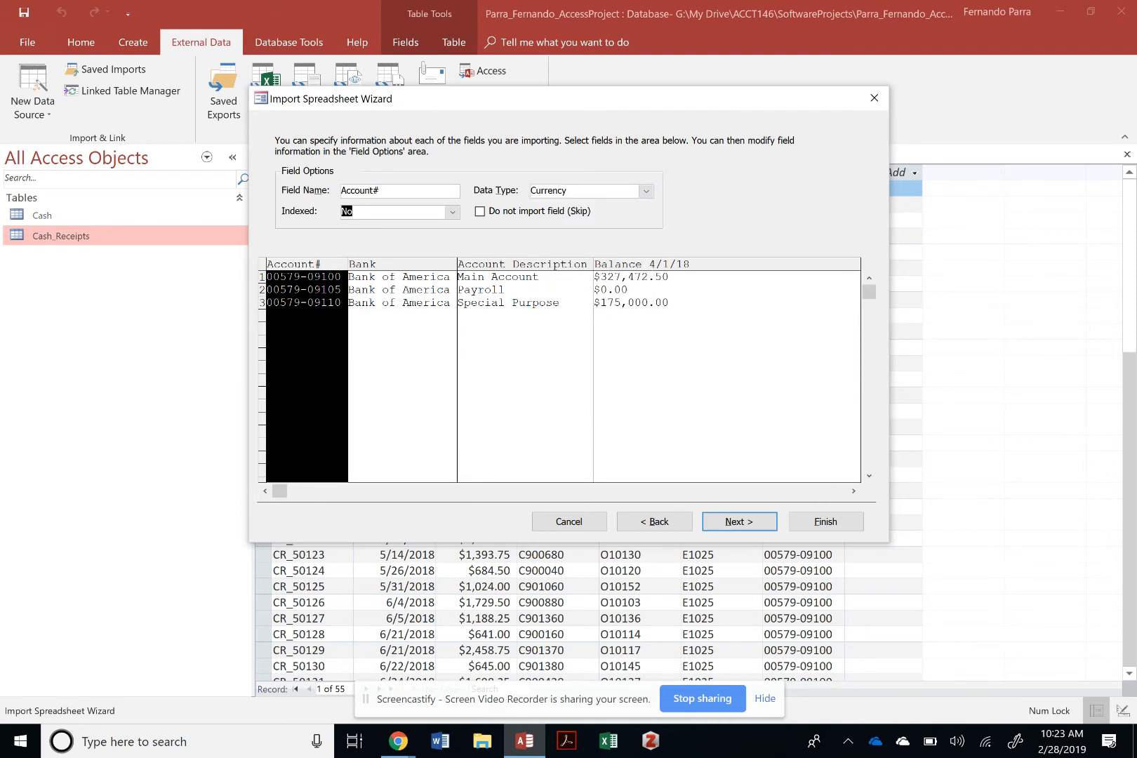
{"action": "left_click", "coordinate": [739, 521]}
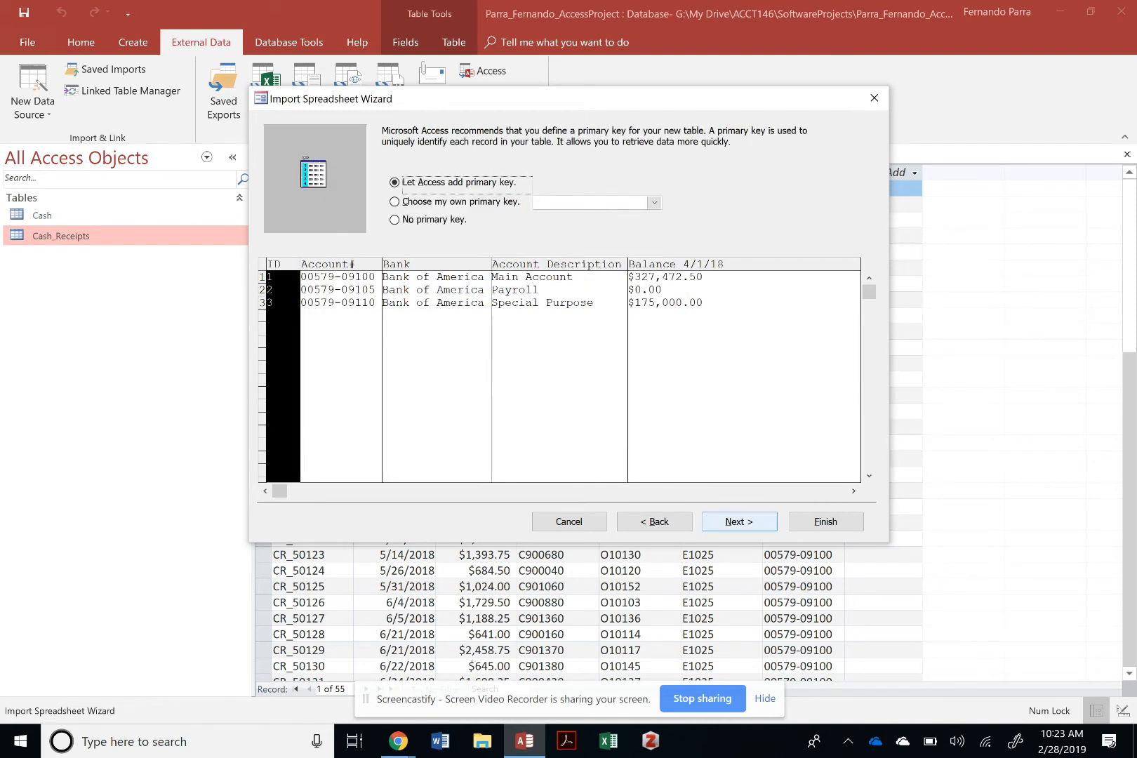
Choose your own primary key for the Cash worksheet and import it into a table named Cash2, without saving the import steps
{"action": "left_click", "coordinate": [442, 202]}
{"action": "key", "text": "Return"}
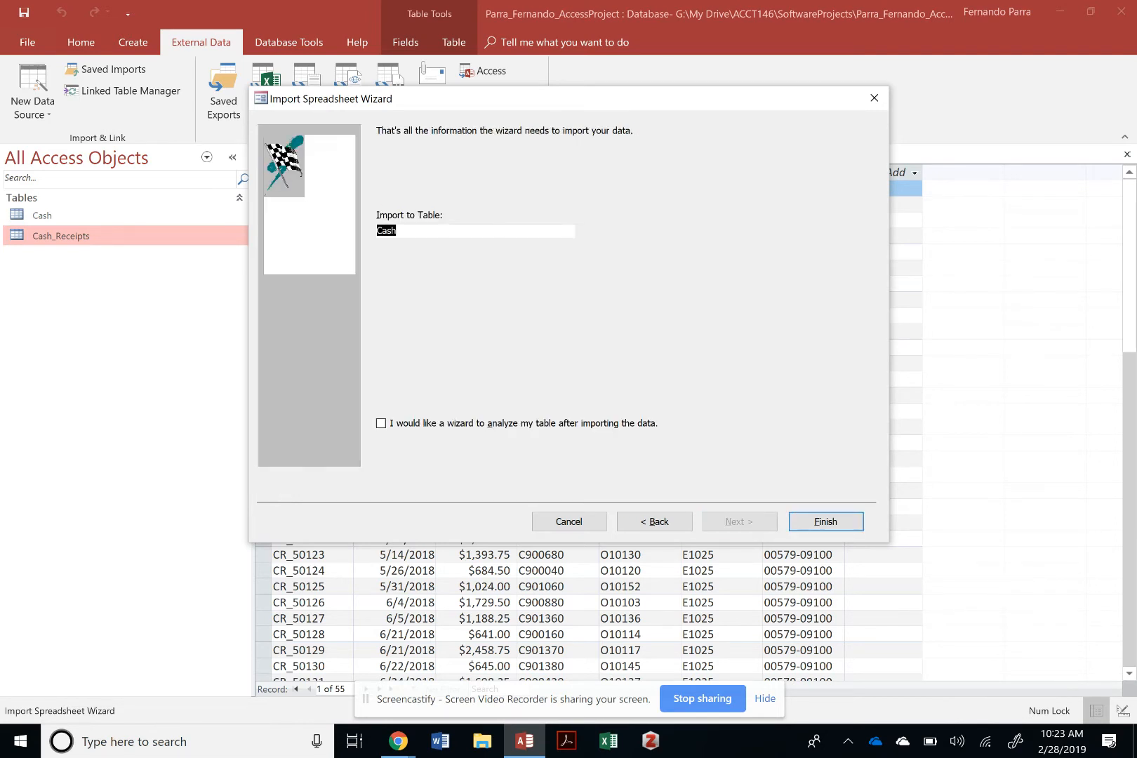
{"action": "key", "text": "Tab"}
{"action": "left_click", "coordinate": [433, 236]}
{"action": "type", "text": "2"}
{"action": "key", "text": "Return"}
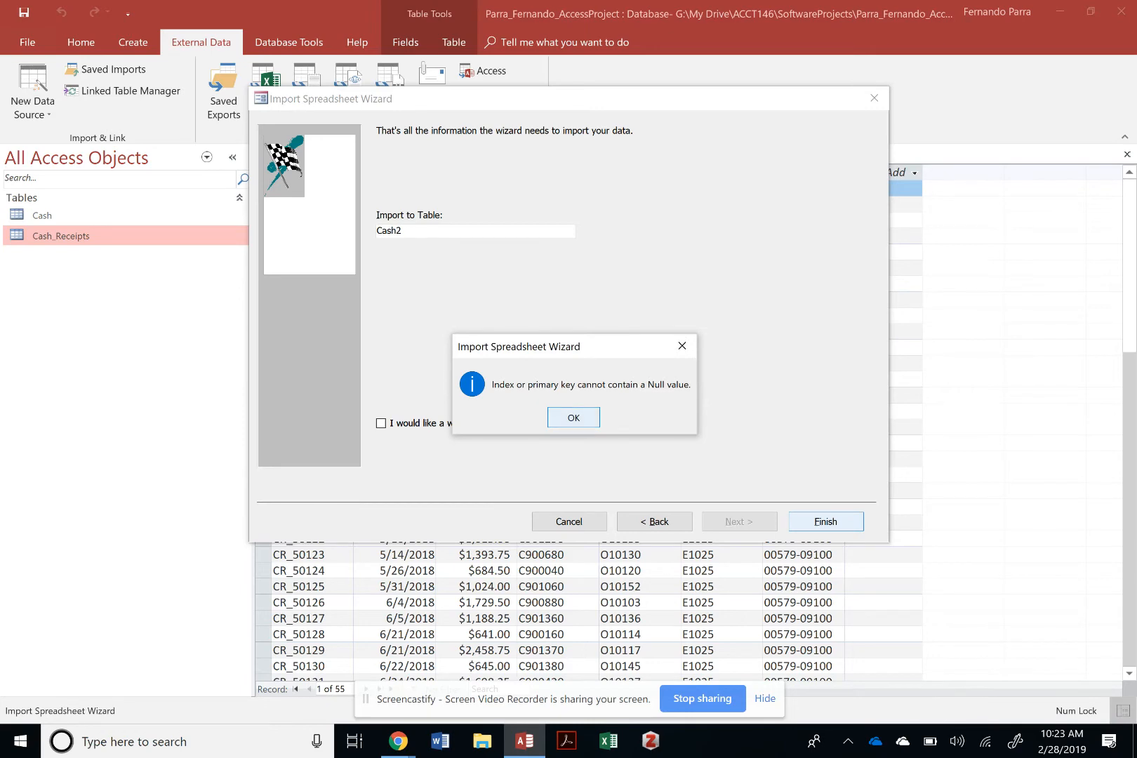
{"action": "left_click", "coordinate": [573, 418]}
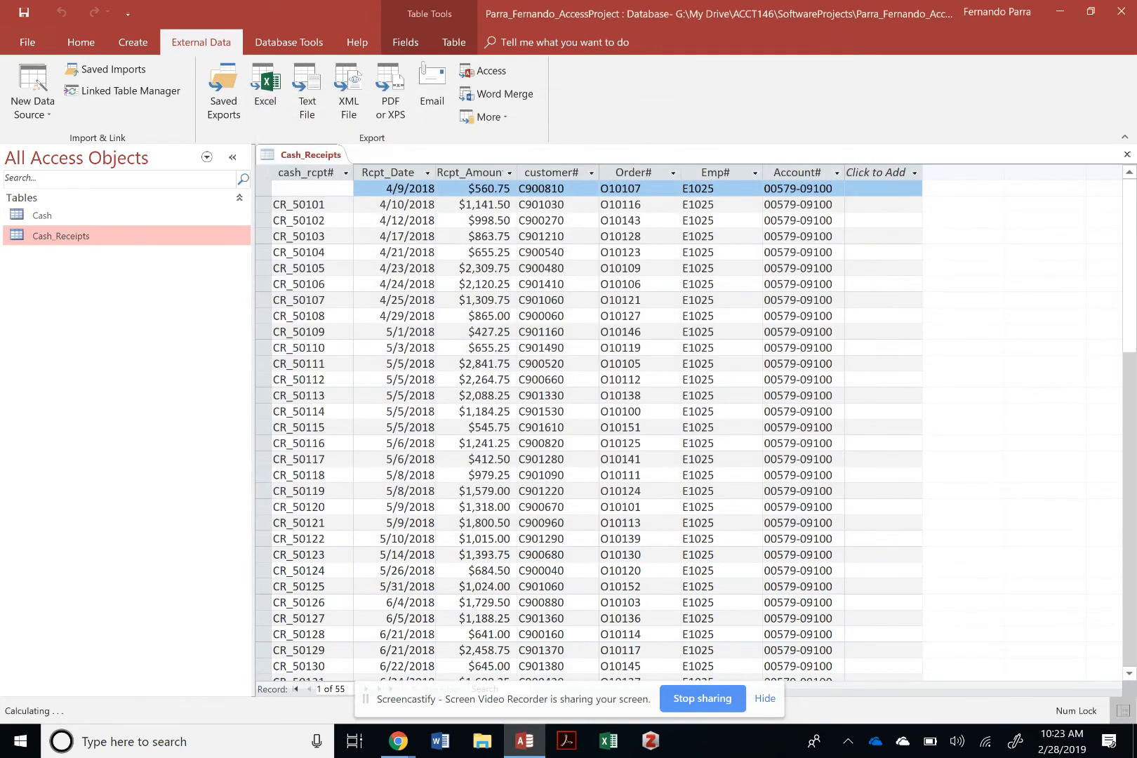
{"action": "left_click", "coordinate": [837, 574]}
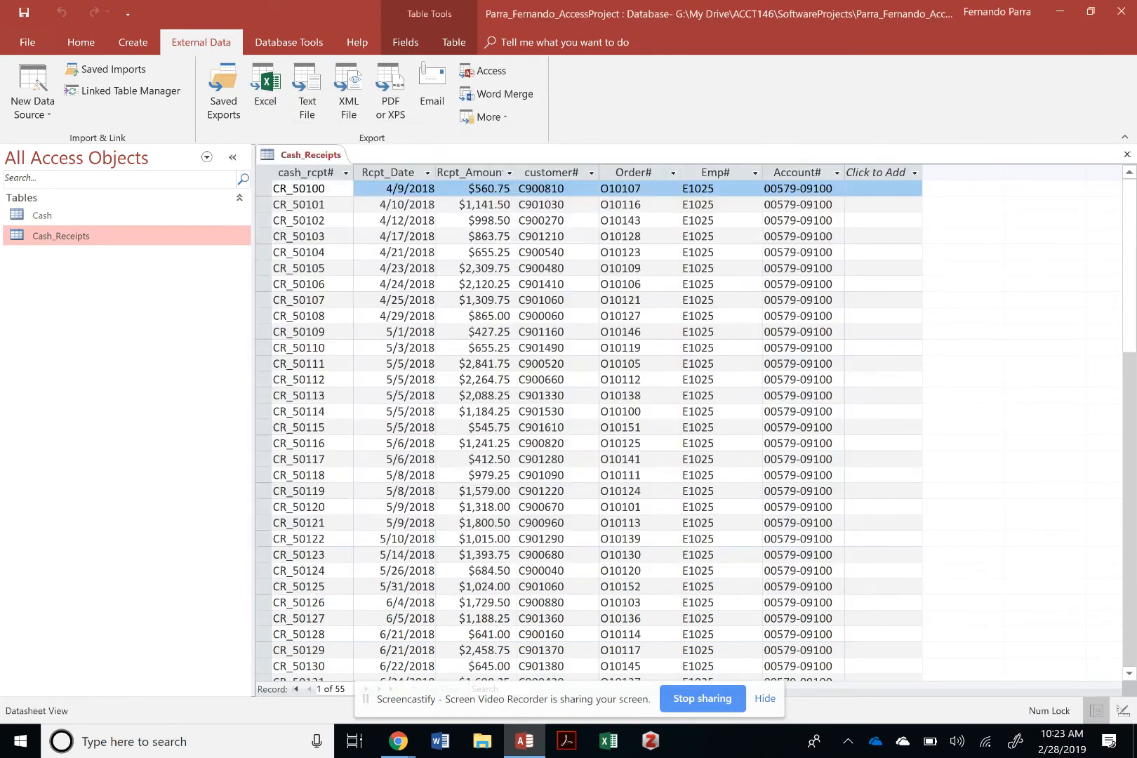
Open the Cash$_ImportErrors and Cash2 tables to examine the import errors and the Account# column
{"action": "double_click", "coordinate": [109, 237]}
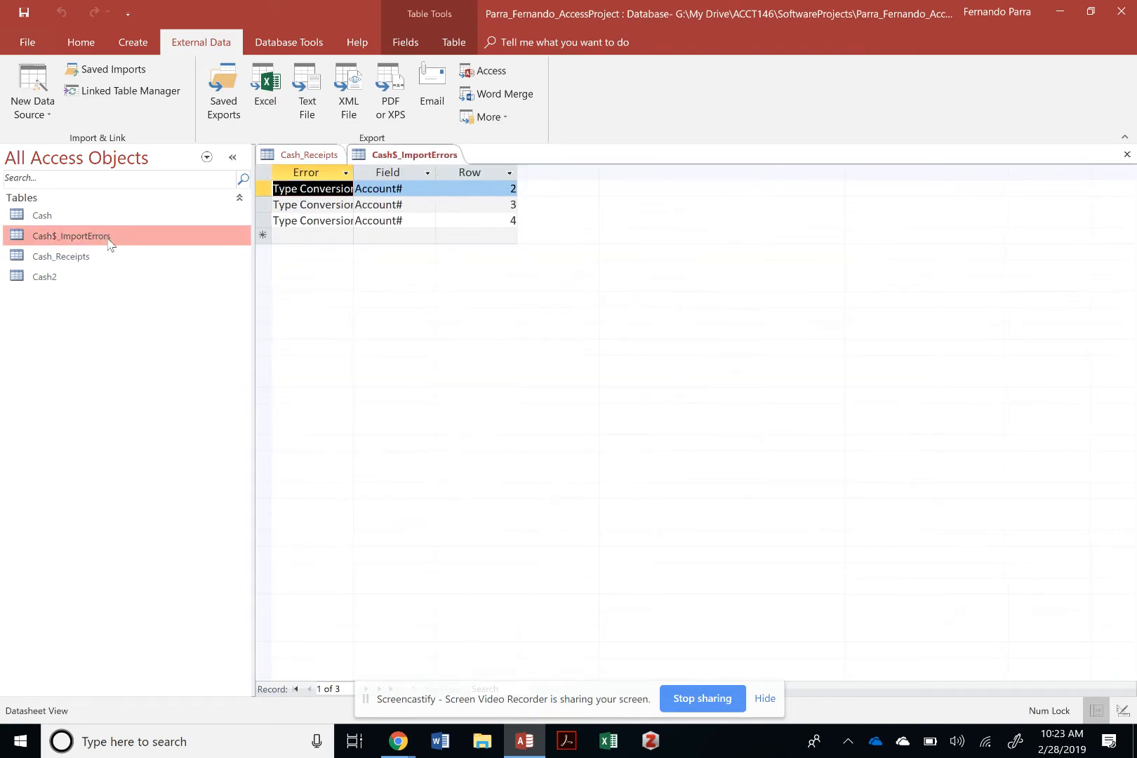
{"action": "left_click", "coordinate": [484, 190]}
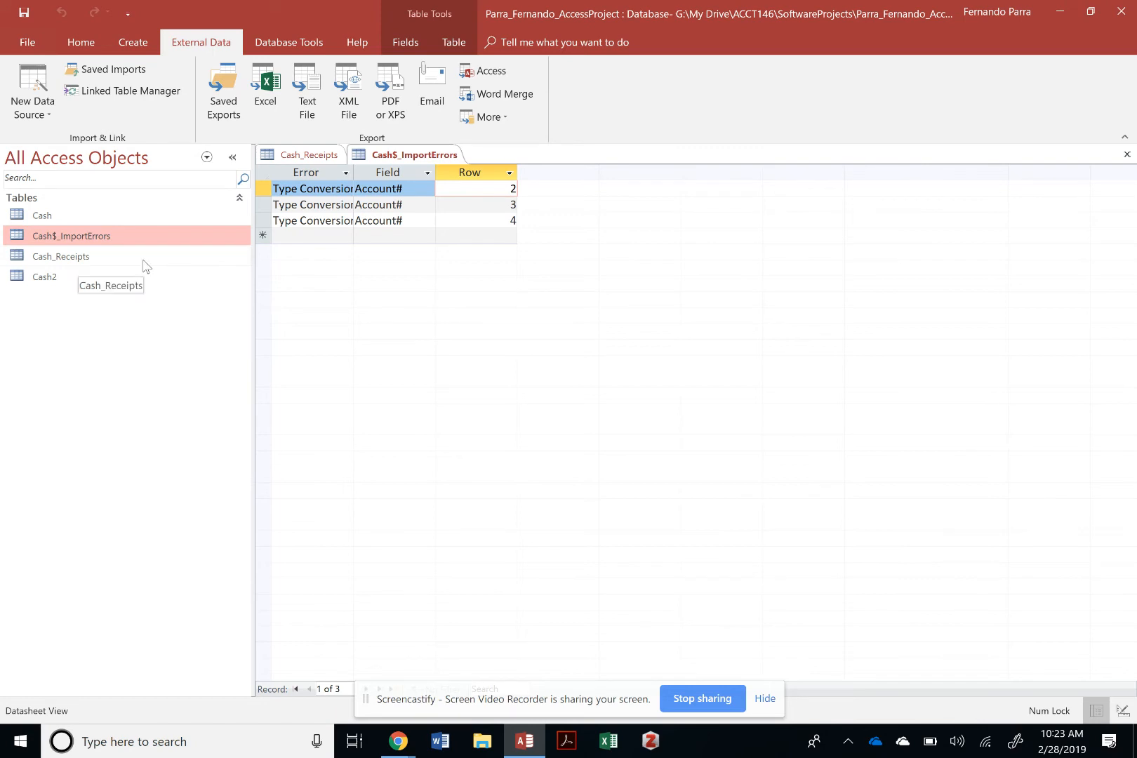
{"action": "left_click", "coordinate": [124, 283]}
{"action": "double_click", "coordinate": [124, 282]}
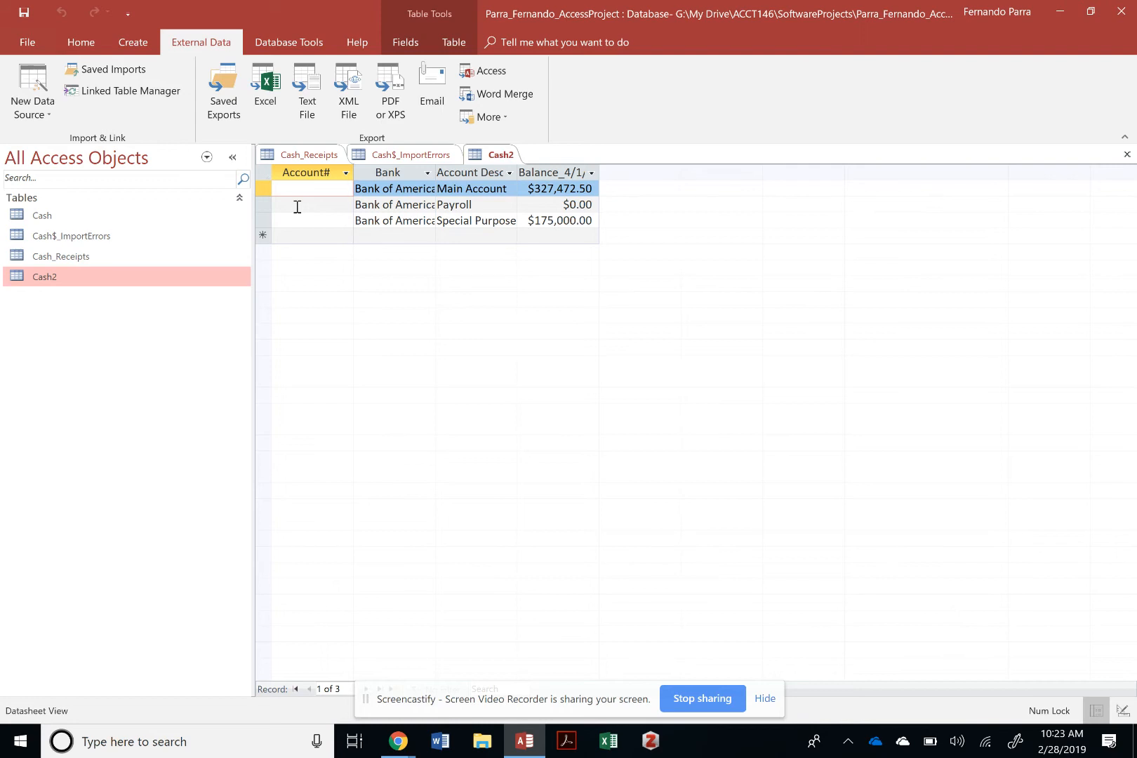
Try to delete the Cash$_ImportErrors table while it is still open
{"action": "left_click", "coordinate": [143, 245], "text": "shift"}
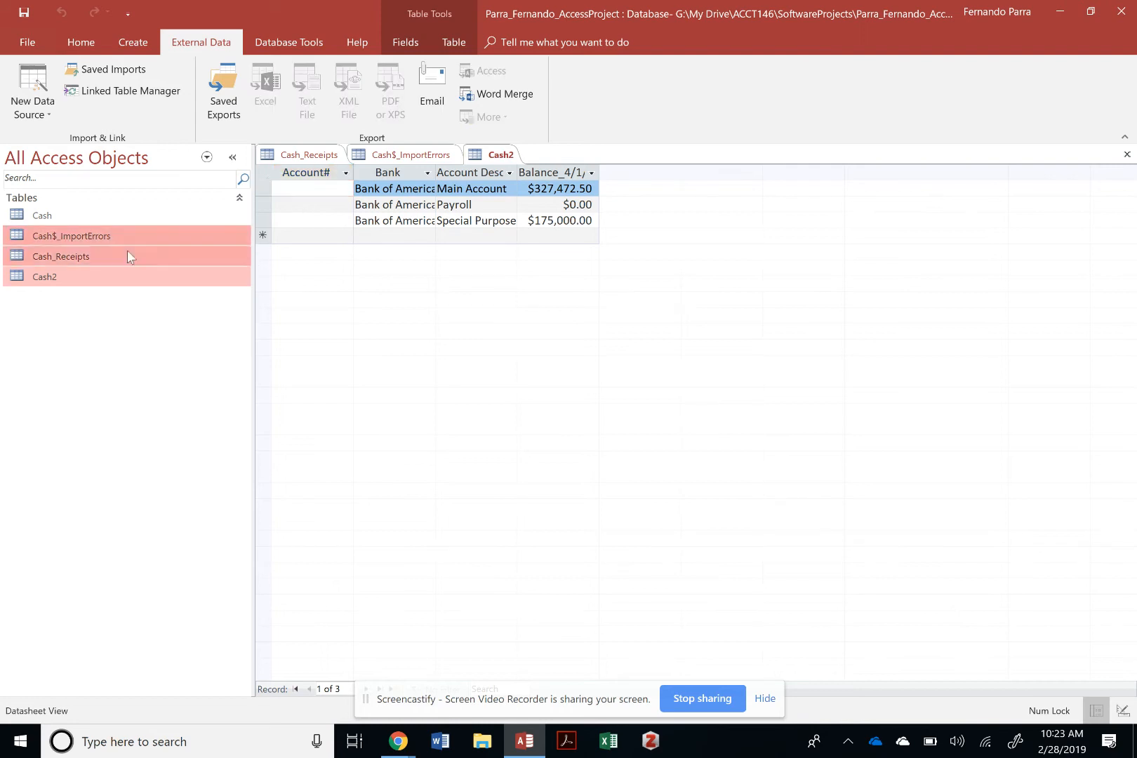
{"action": "left_click", "coordinate": [142, 256], "text": "ctrl"}
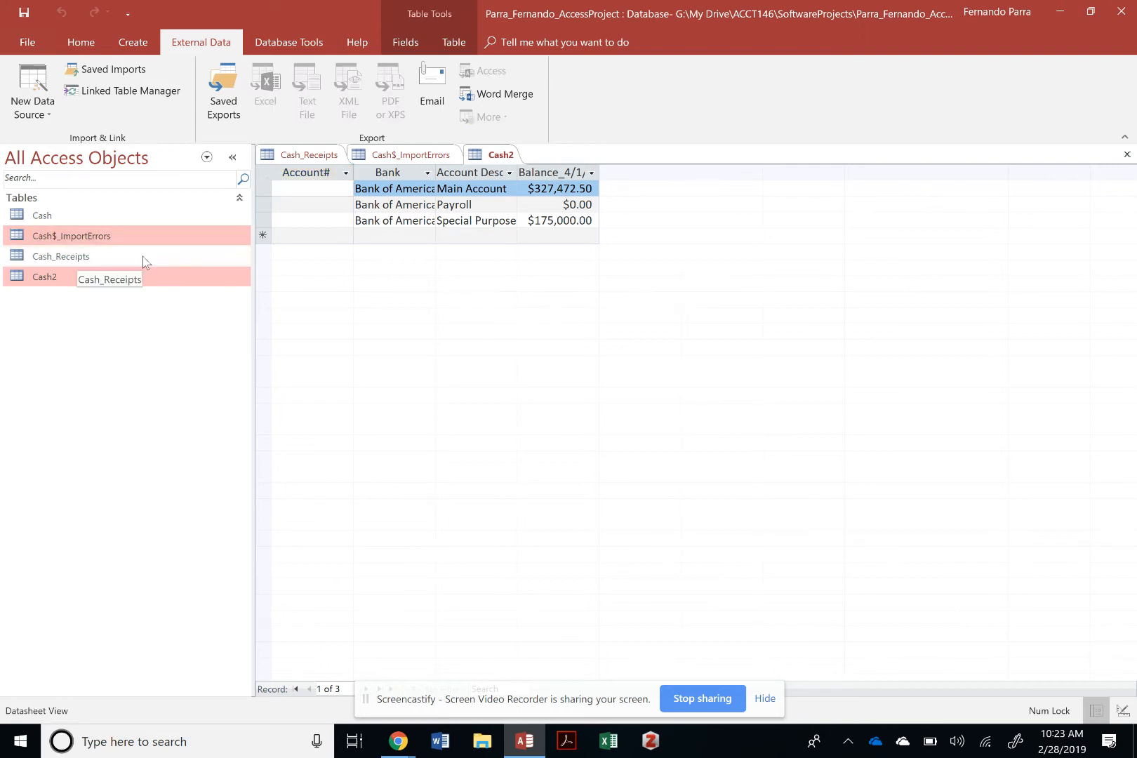
{"action": "left_click", "coordinate": [140, 257], "text": "ctrl"}
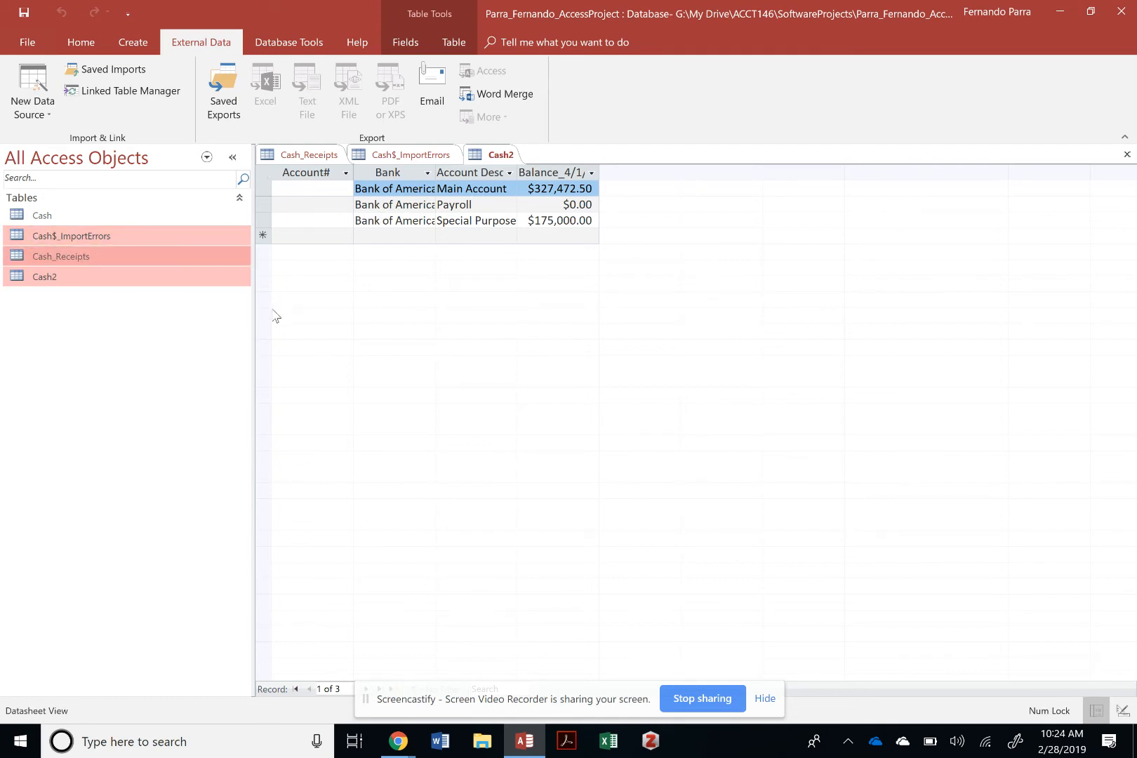
{"action": "left_click", "coordinate": [120, 240]}
{"action": "key", "text": "Delete"}
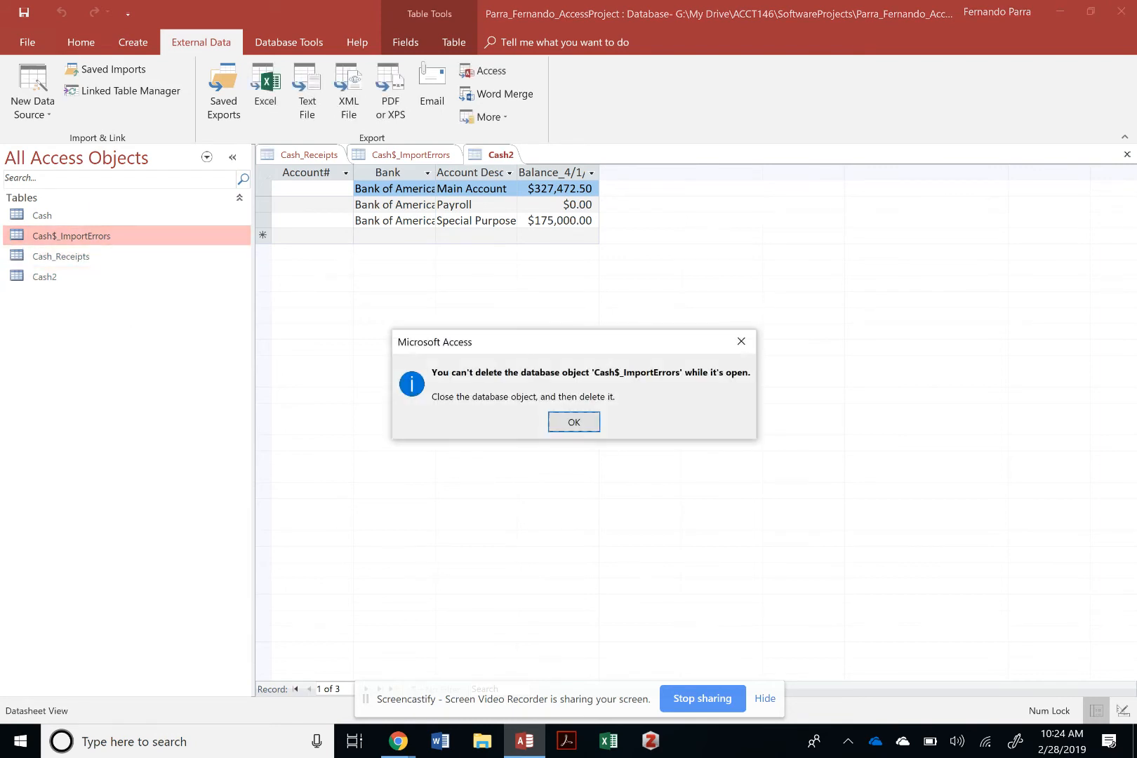
{"action": "key", "text": "Return"}
{"action": "key", "text": "Down"}
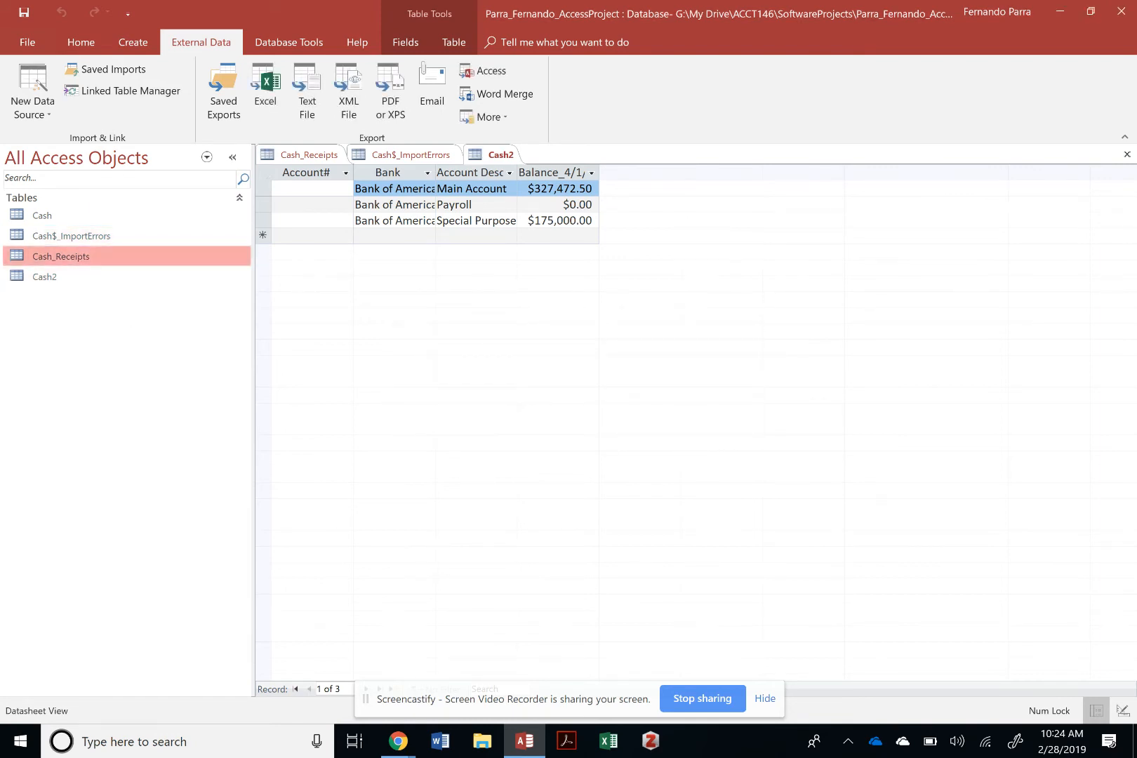
Close the open Cash2, Cash$_ImportErrors and Cash_Receipts tables
{"action": "left_click", "coordinate": [1124, 137]}
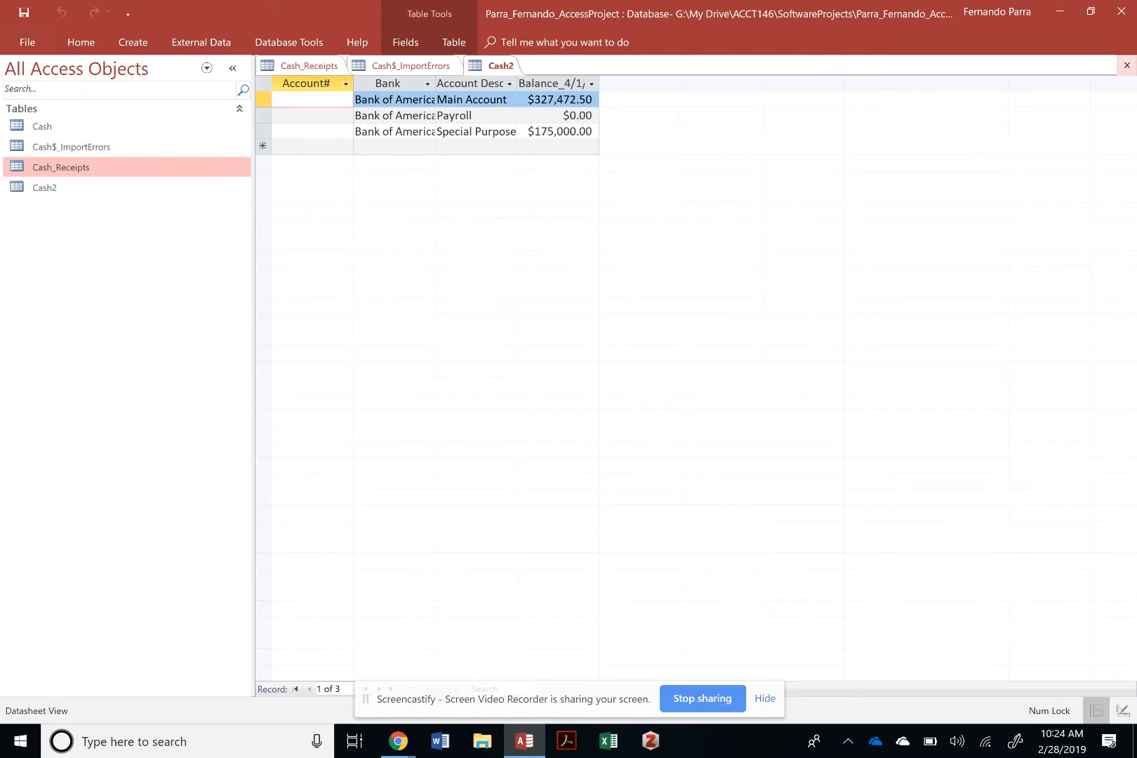
{"action": "left_click", "coordinate": [1127, 66]}
{"action": "left_click", "coordinate": [1127, 66]}
{"action": "left_click", "coordinate": [1126, 65]}
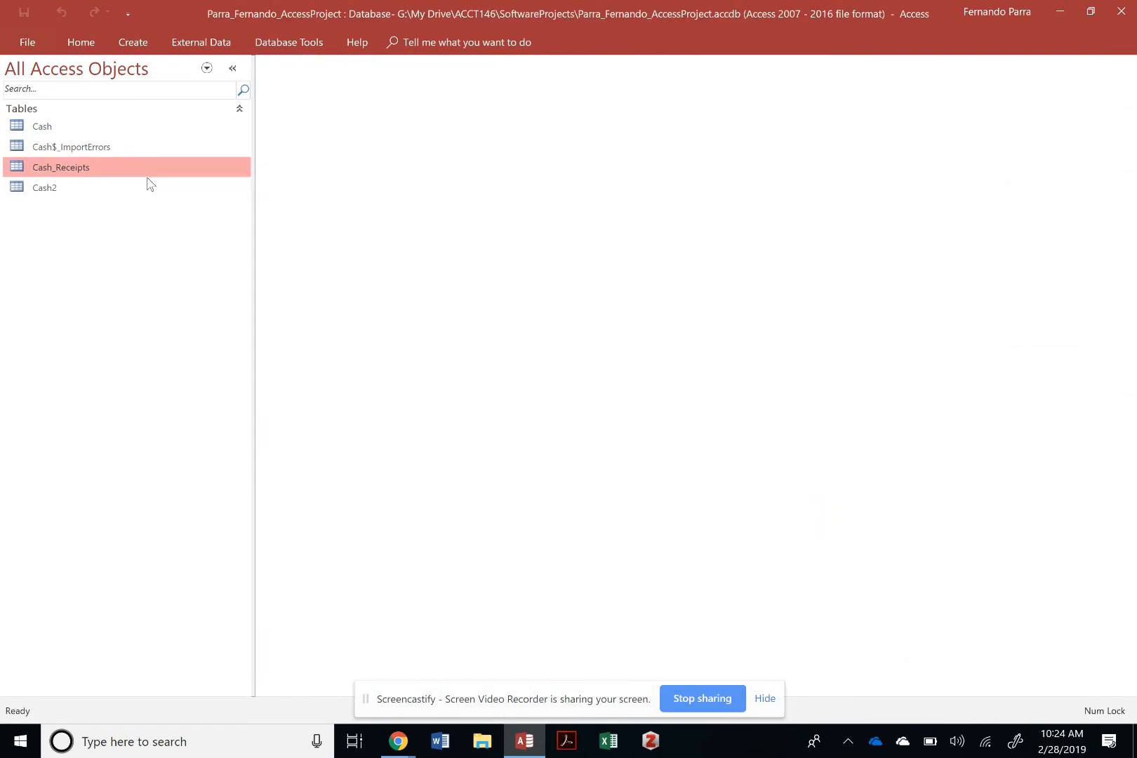
Delete the Cash$_ImportErrors and Cash2 tables from the database
{"action": "left_click", "coordinate": [120, 153]}
{"action": "key", "text": "Delete"}
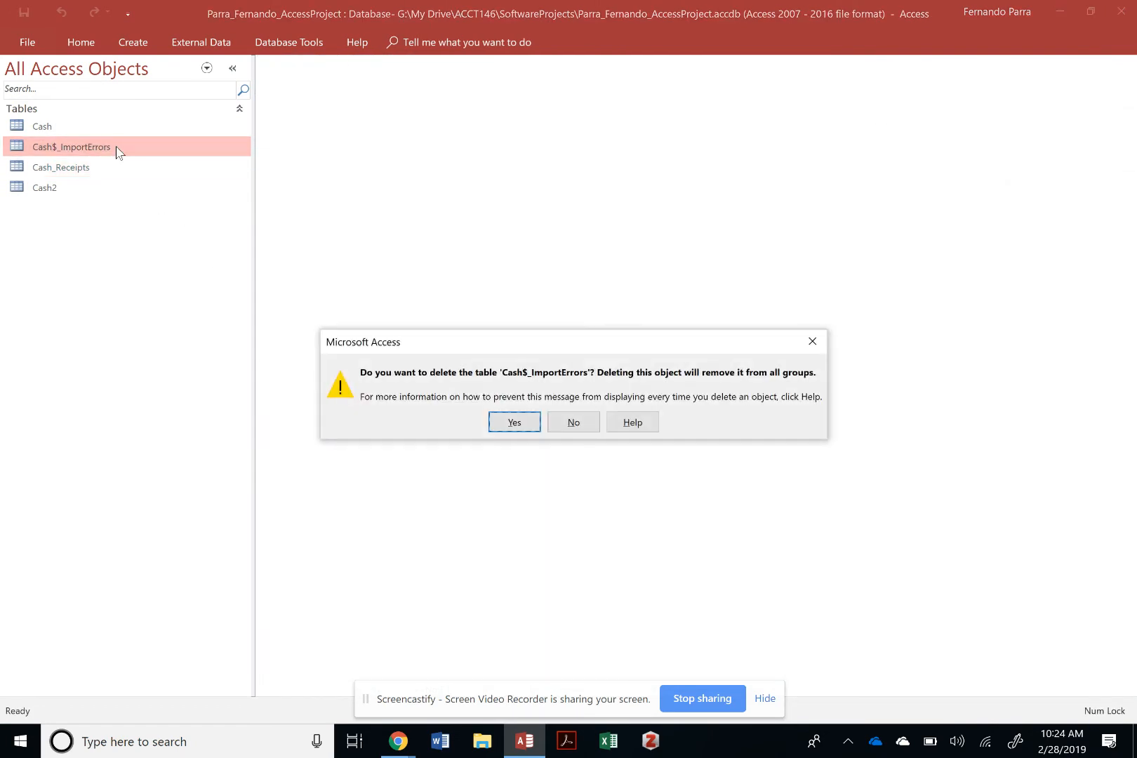
{"action": "key", "text": "Return"}
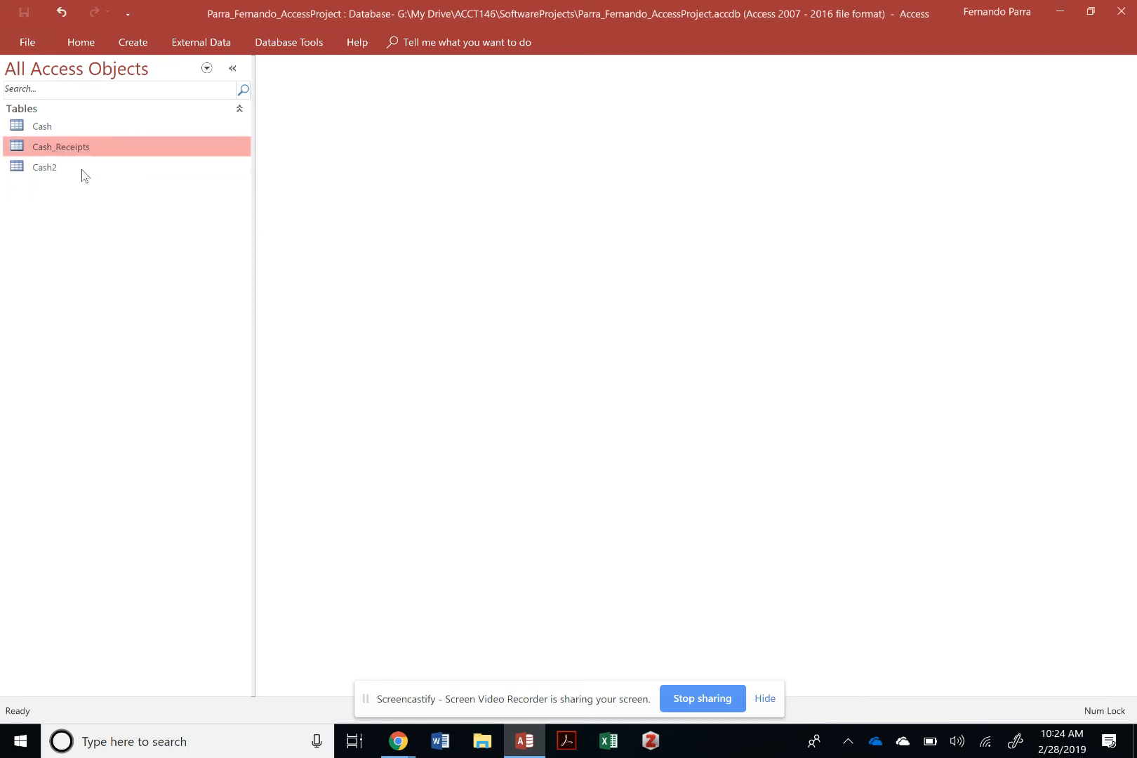
{"action": "left_click", "coordinate": [80, 170]}
{"action": "key", "text": "Delete"}
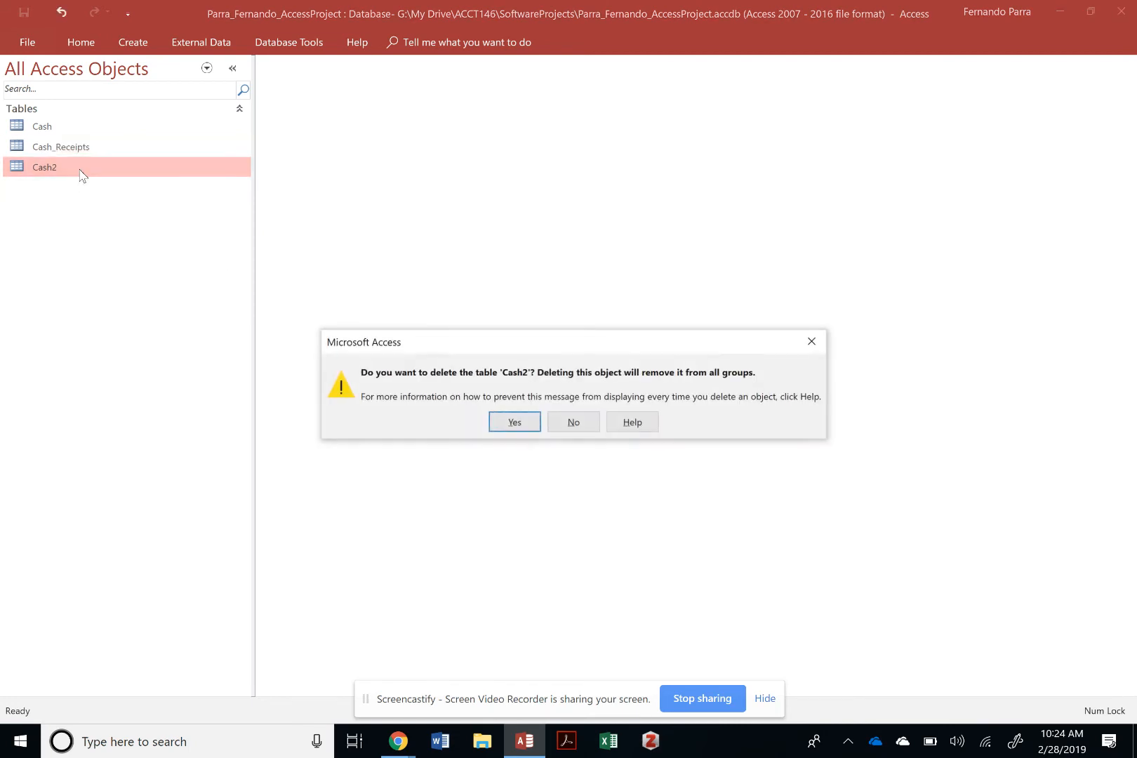
{"action": "key", "text": "Return"}
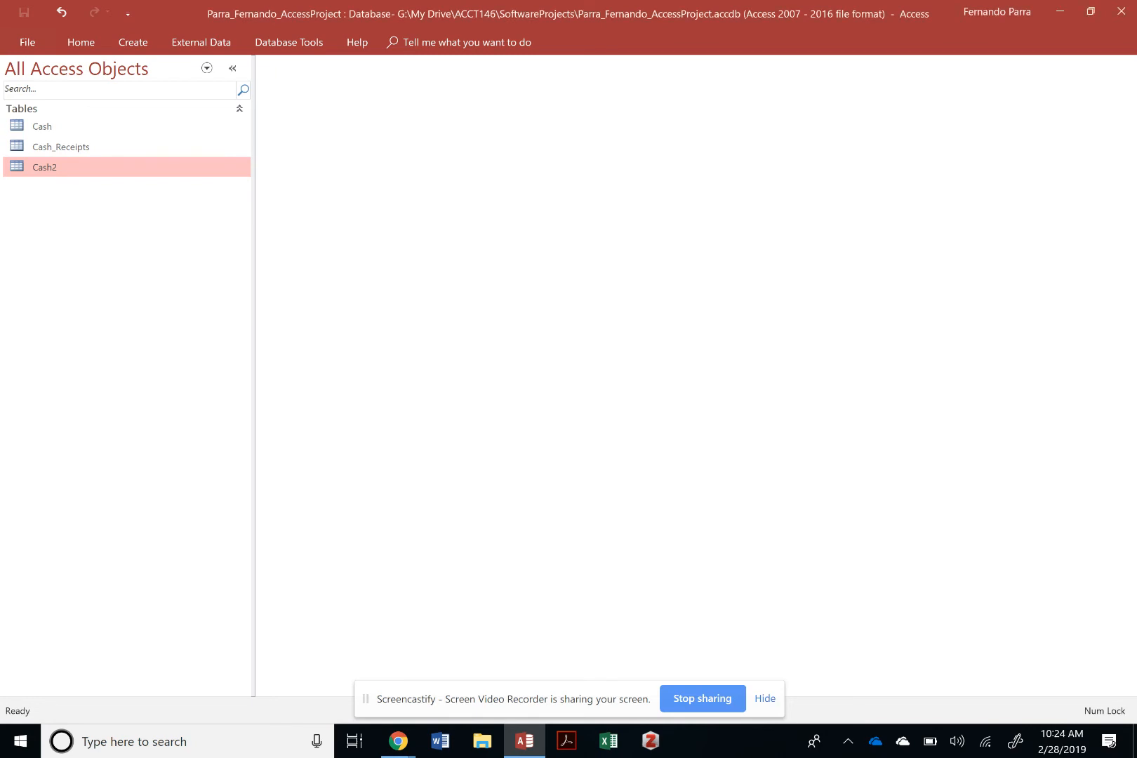
{"action": "key", "text": "alt+Tab"}
{"action": "left_click", "coordinate": [132, 42]}
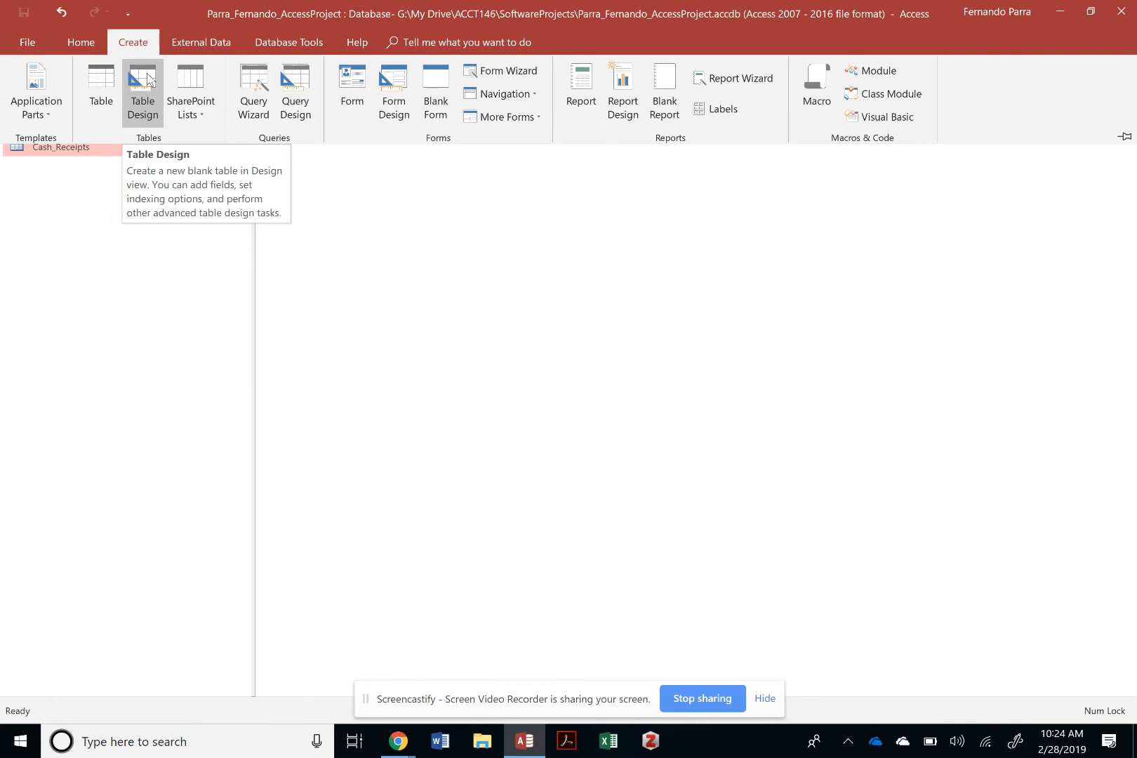
{"action": "left_click", "coordinate": [147, 79]}
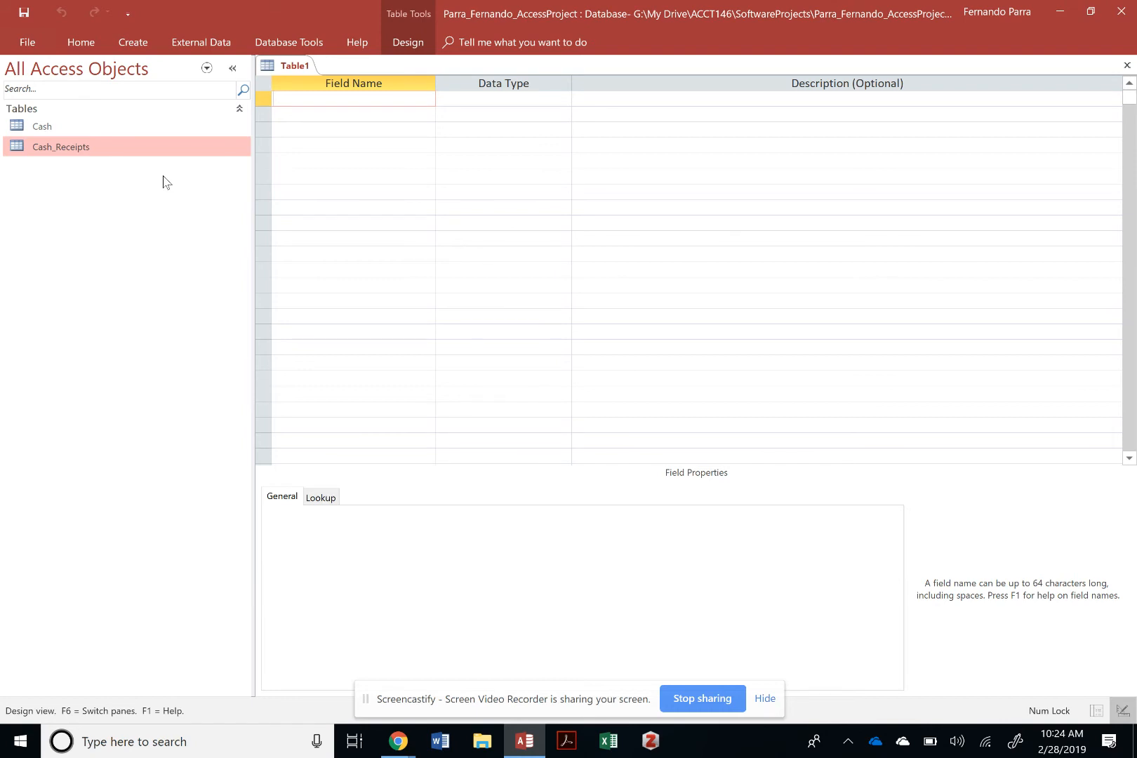
{"action": "right_click", "coordinate": [291, 68]}
{"action": "left_click", "coordinate": [324, 114]}
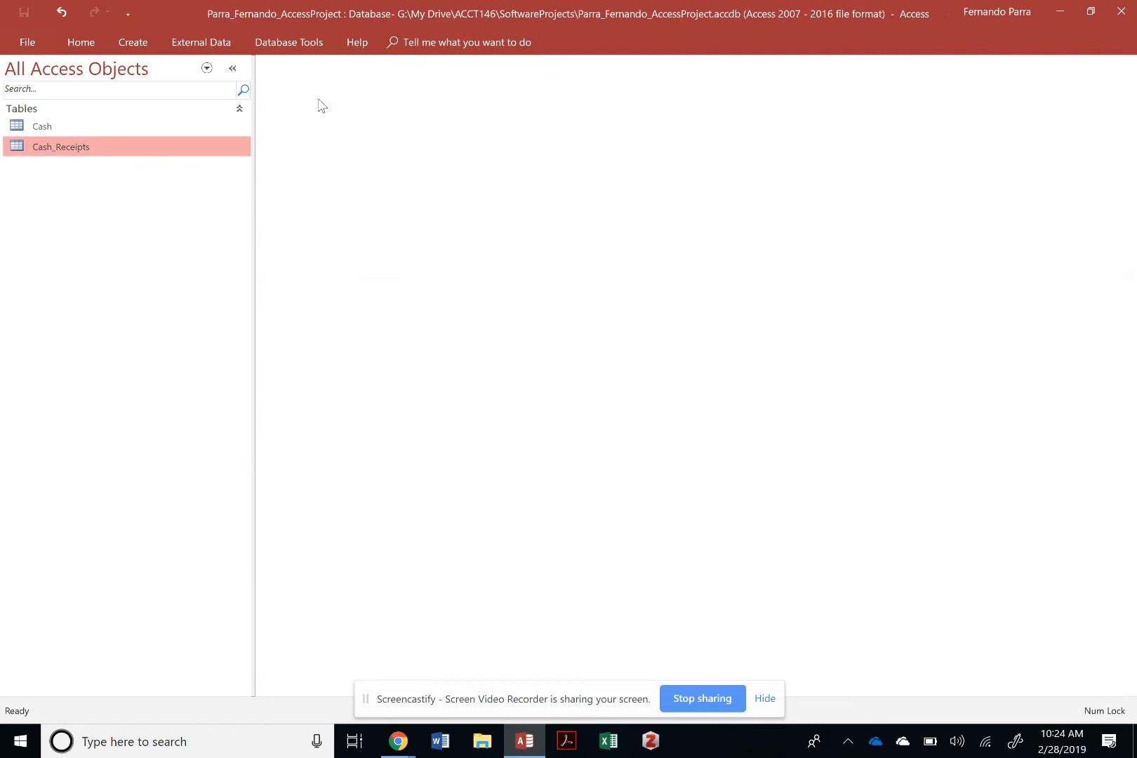
Start an import from ACCT146-CH05_DataForMicrosoftAccessProject (2).xlsx into a new table and select the Employees worksheet
{"action": "left_click", "coordinate": [198, 44]}
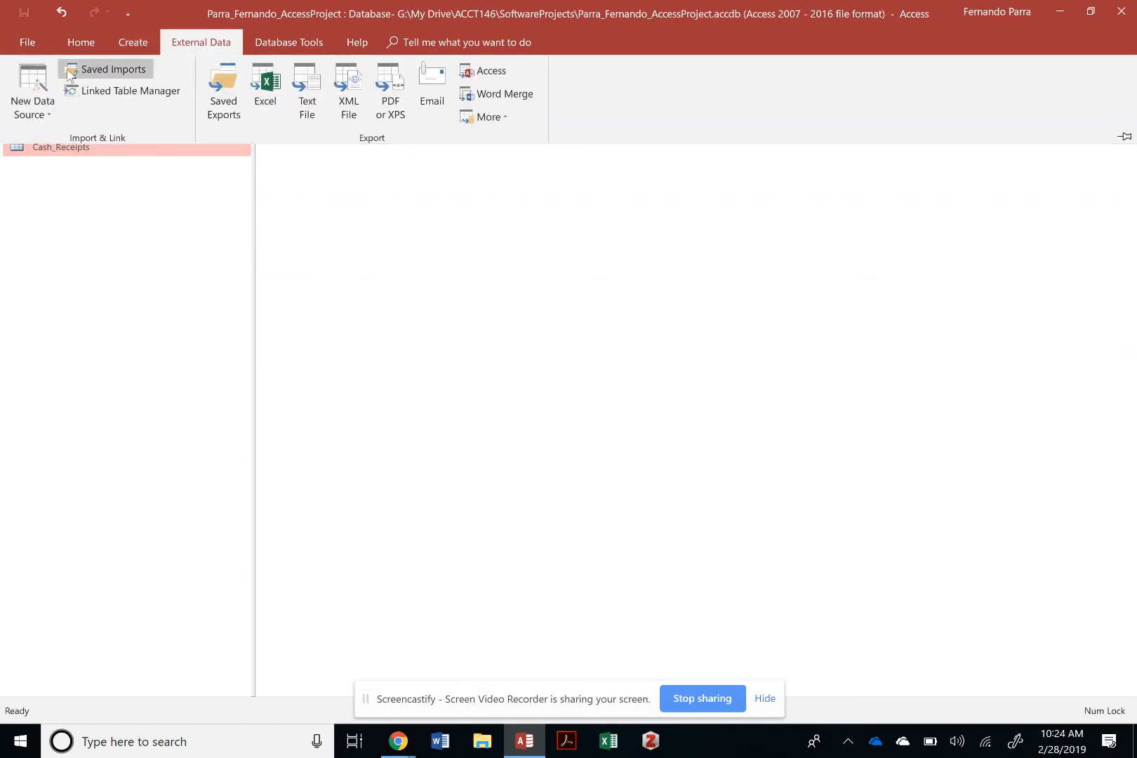
{"action": "left_click", "coordinate": [32, 91]}
{"action": "mouse_move", "coordinate": [70, 148]}
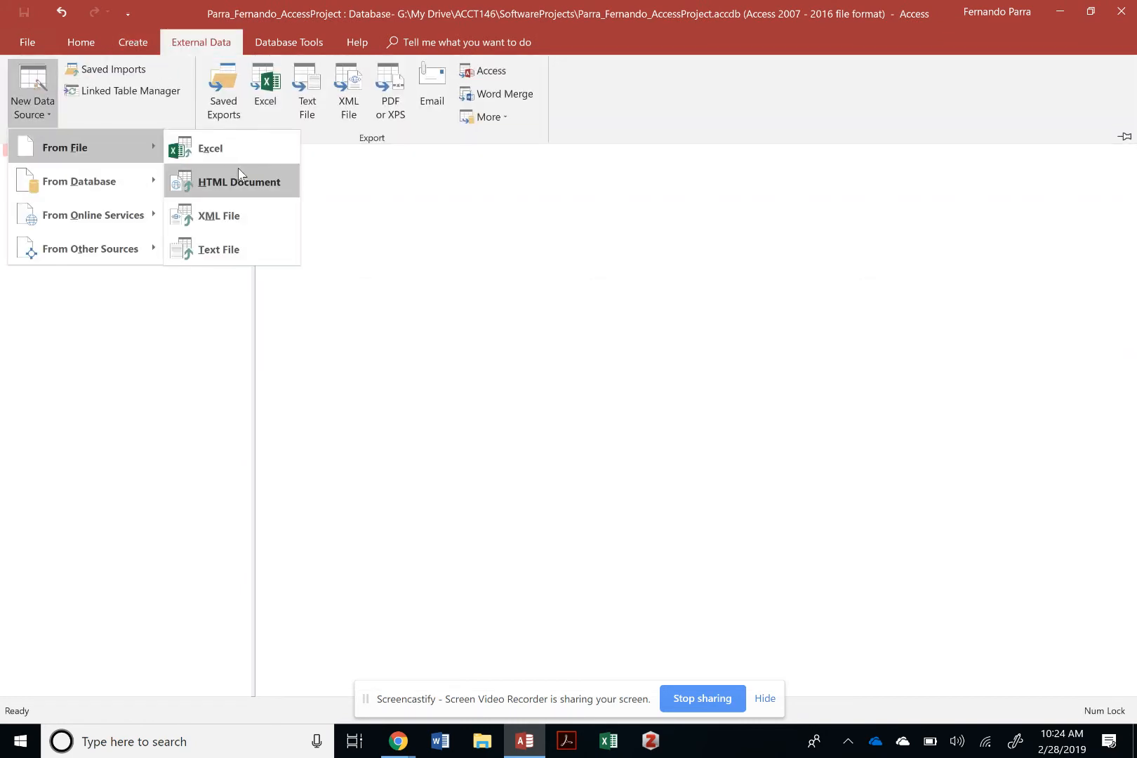
{"action": "left_click", "coordinate": [228, 150]}
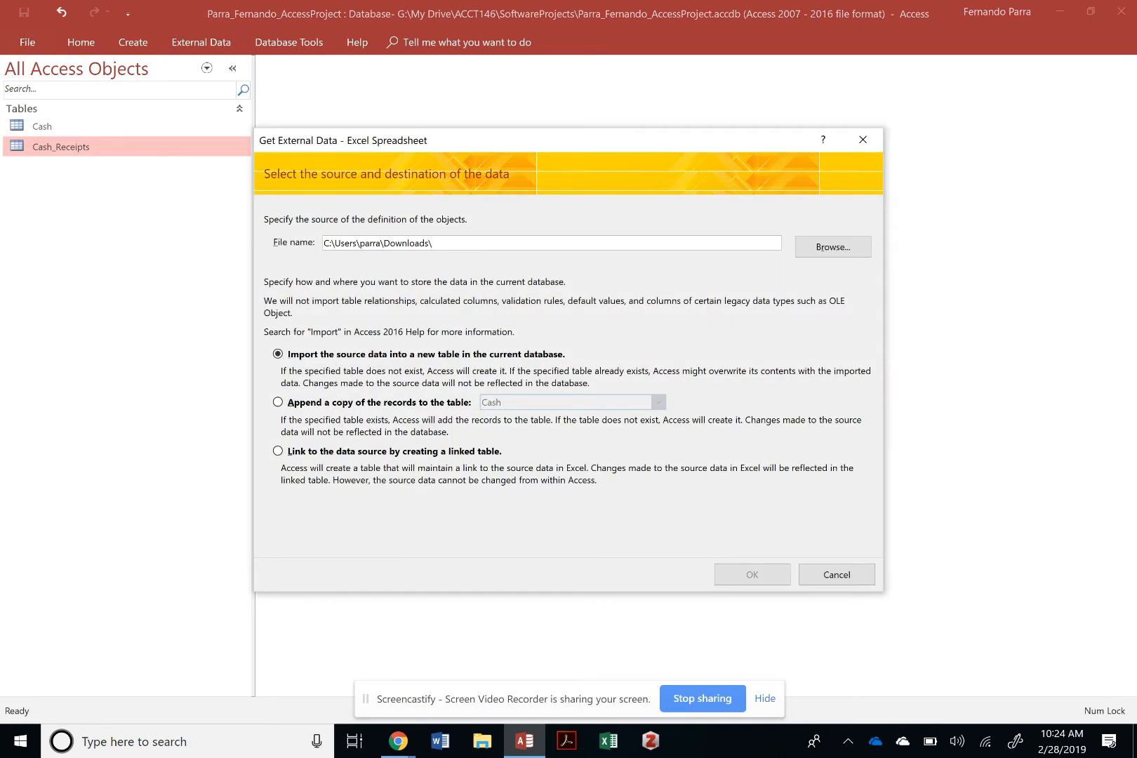
{"action": "left_click", "coordinate": [833, 247]}
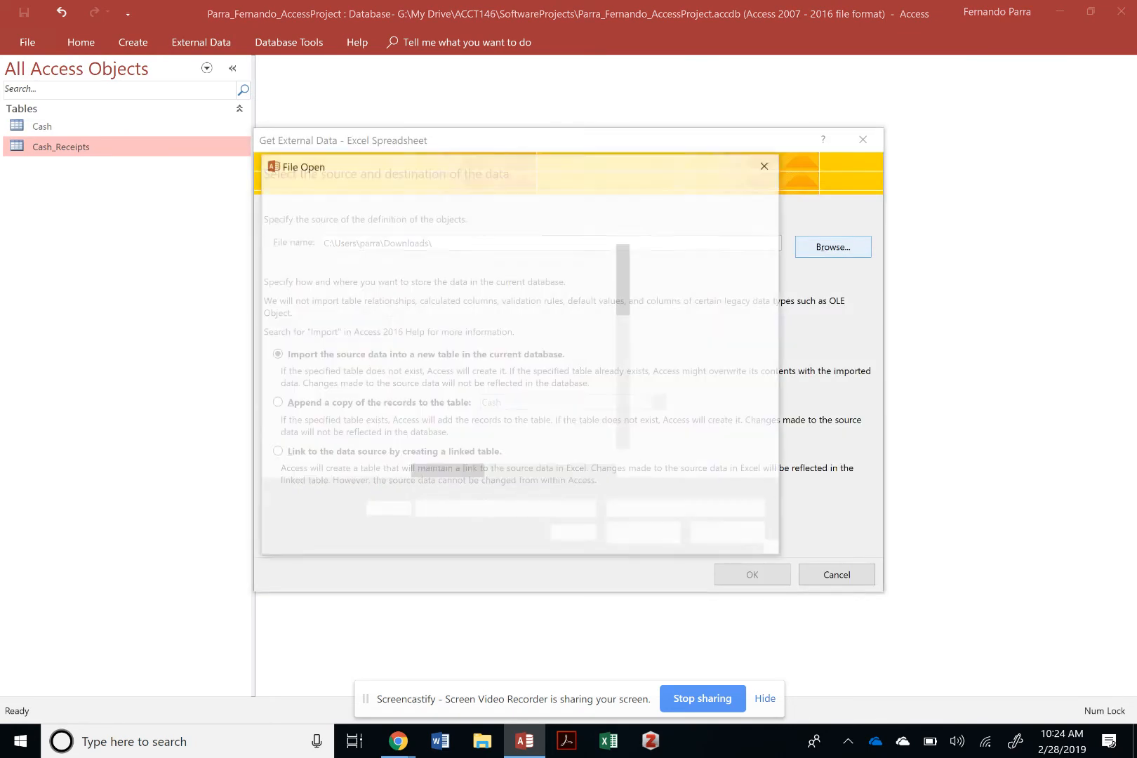
{"action": "left_click", "coordinate": [523, 266]}
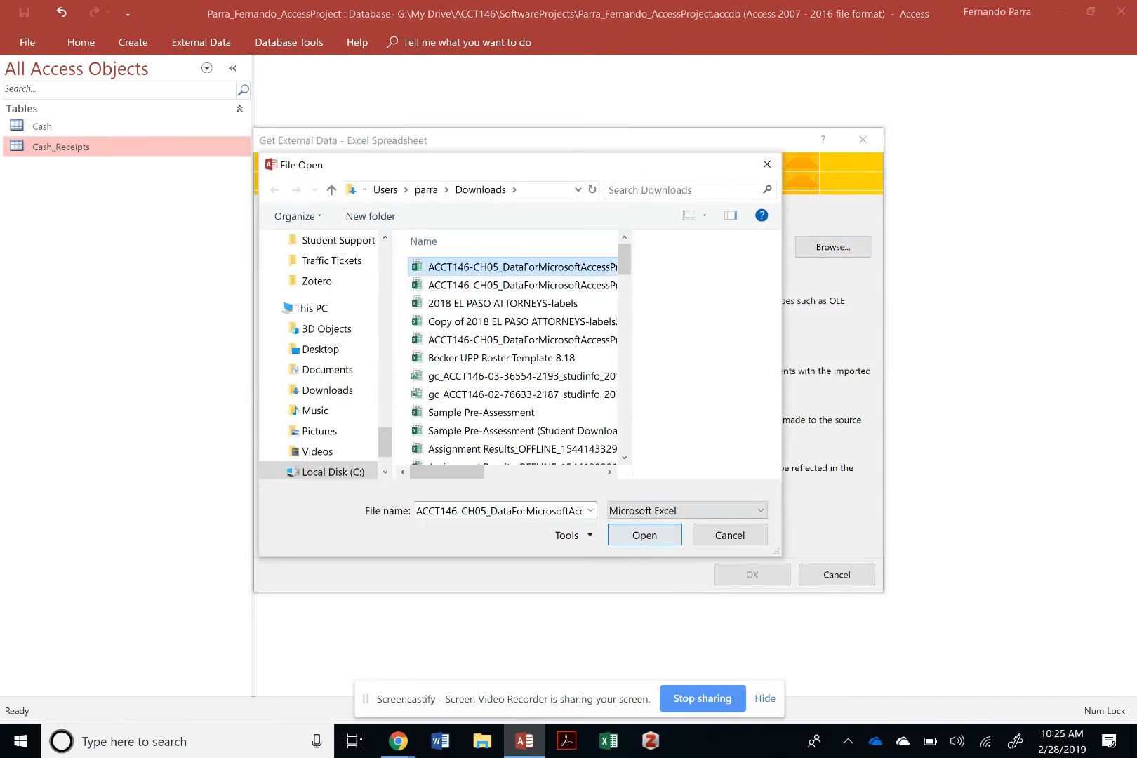
{"action": "left_click", "coordinate": [644, 535]}
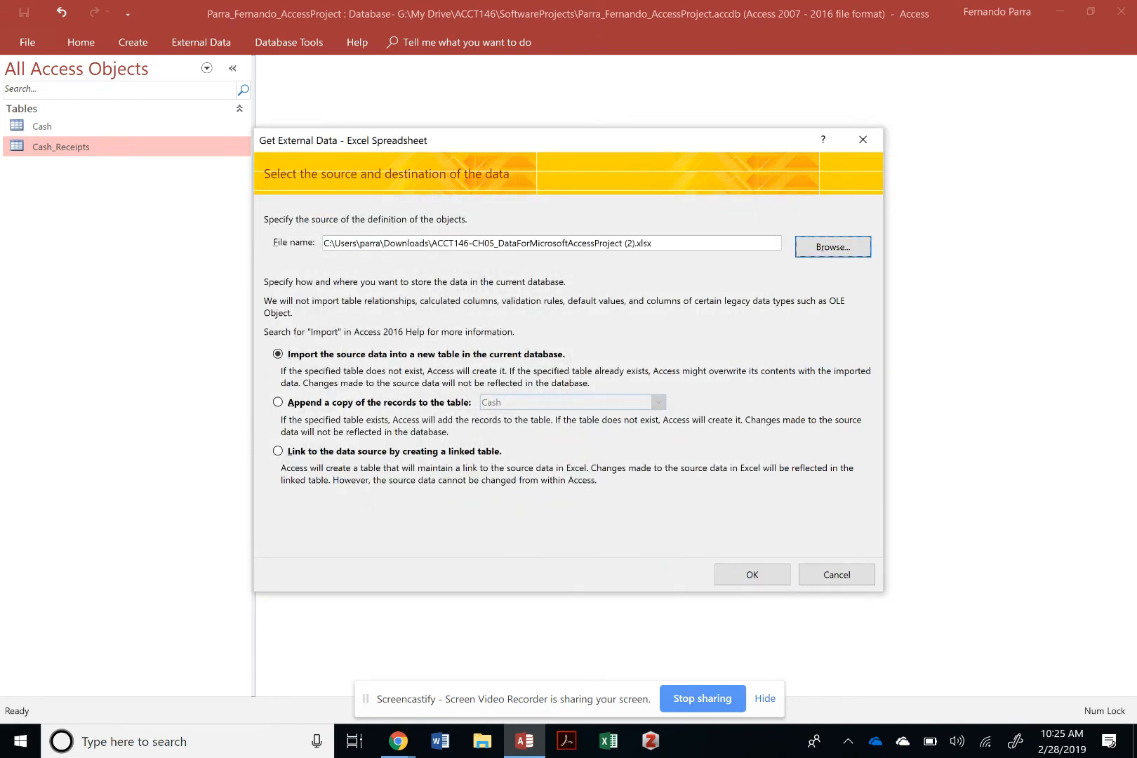
{"action": "left_click", "coordinate": [751, 574]}
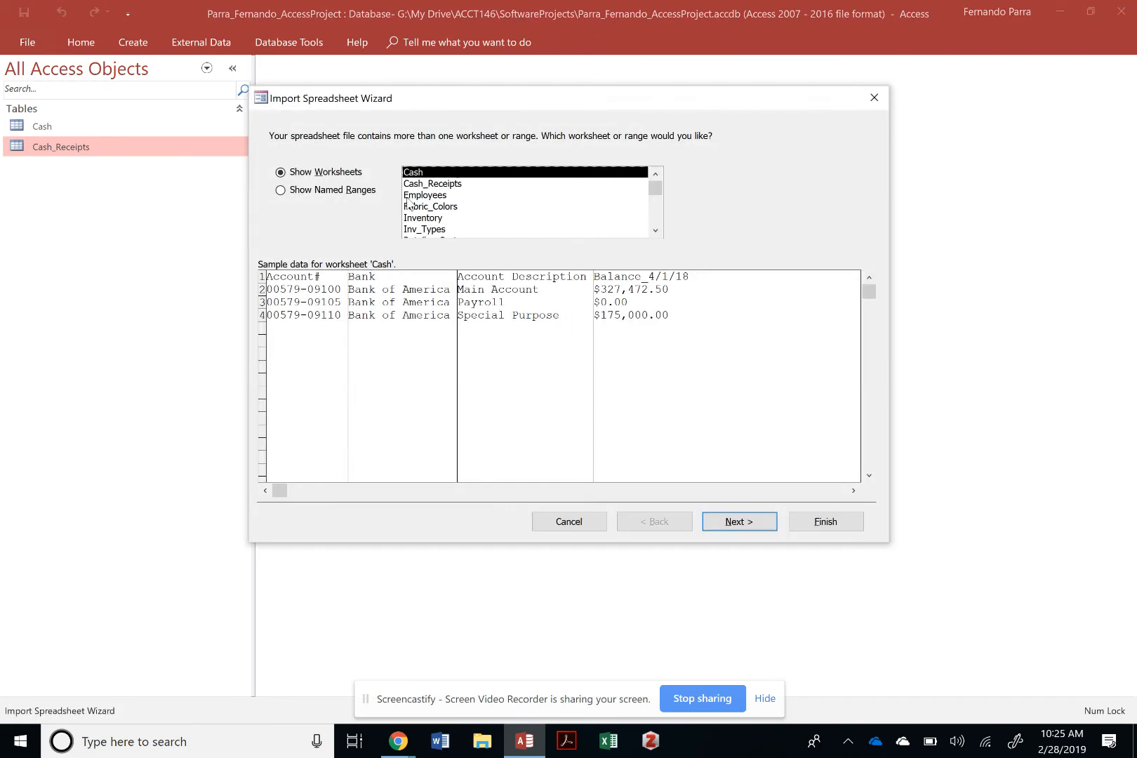
{"action": "left_click", "coordinate": [447, 195]}
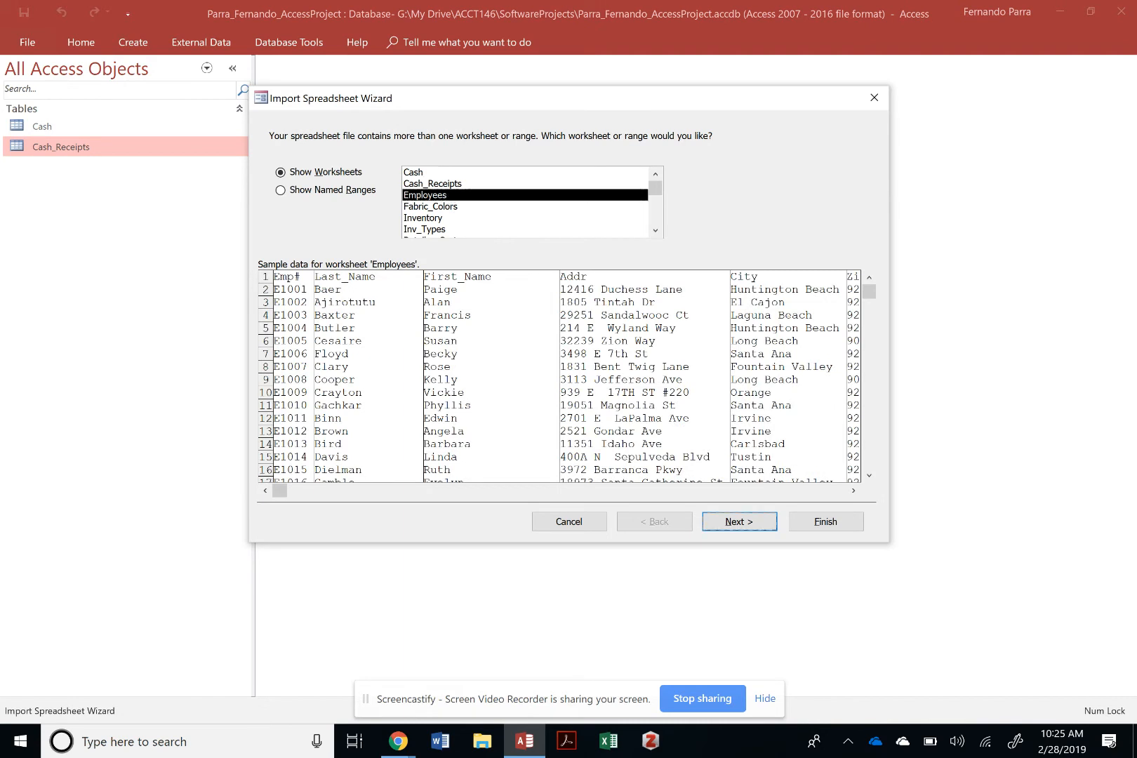
Use the first row of the Employees worksheet as column headings and choose Emp# as the table's own primary key
{"action": "left_click", "coordinate": [739, 522]}
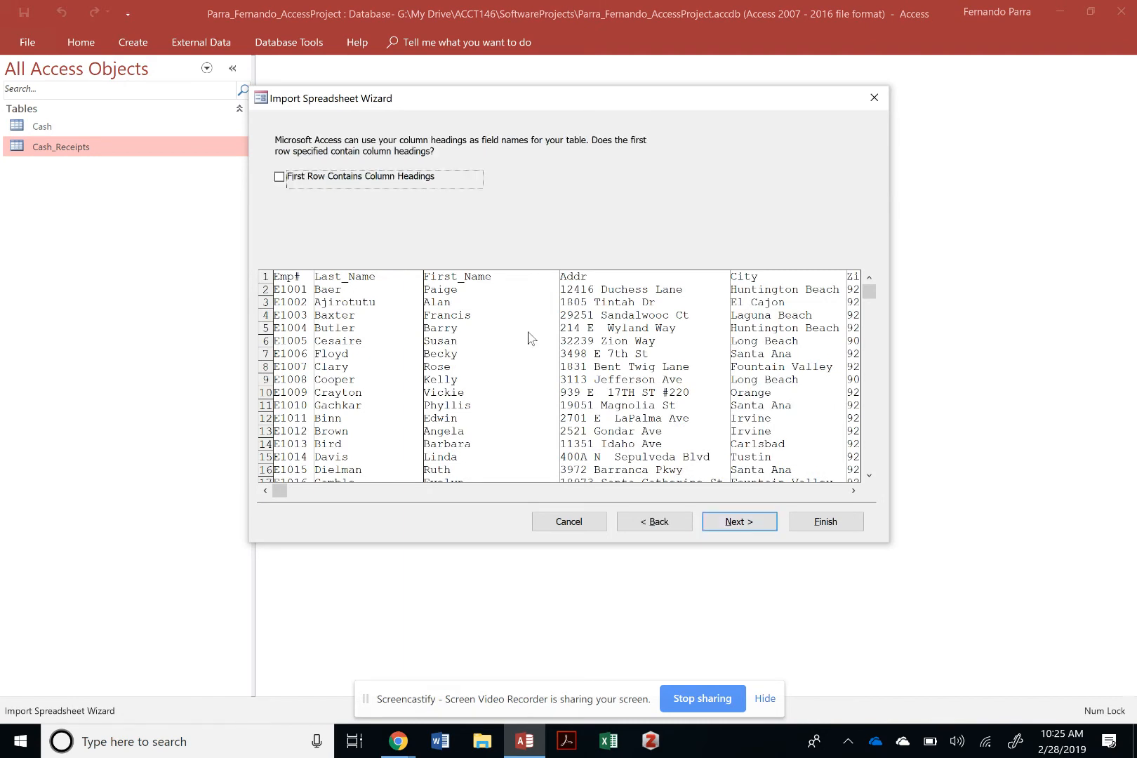
{"action": "left_click", "coordinate": [415, 185]}
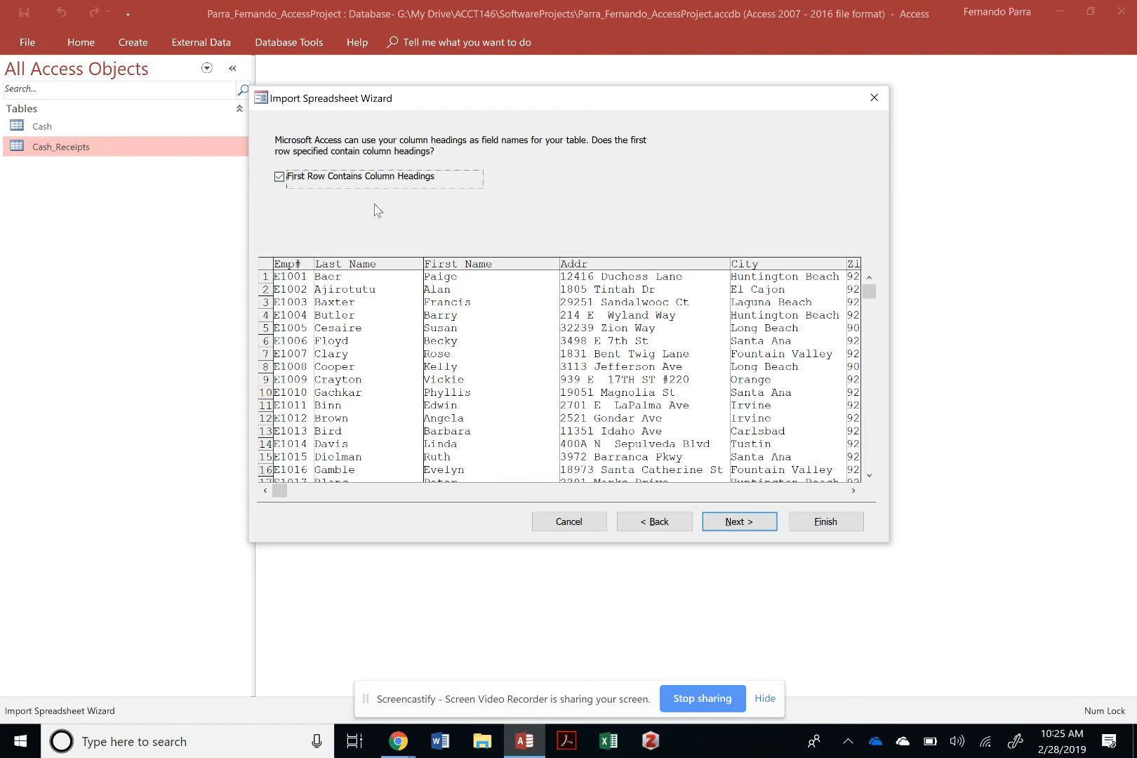
{"action": "left_click", "coordinate": [739, 522]}
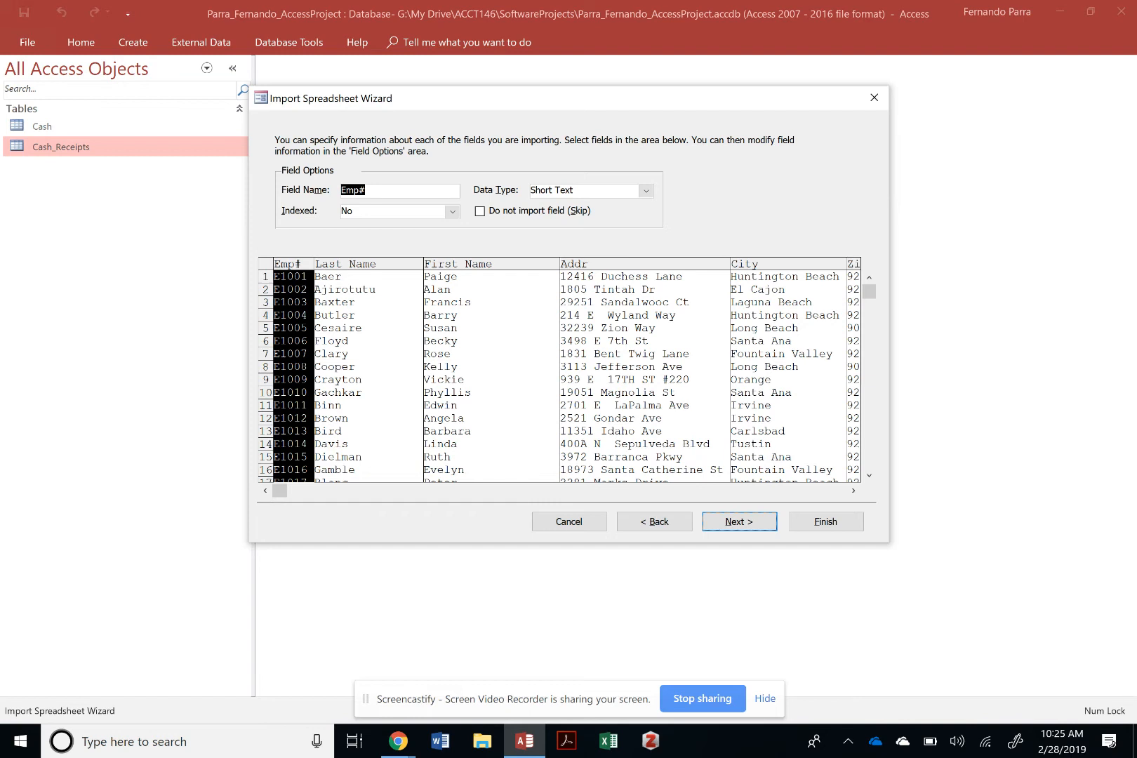
{"action": "key", "text": "Return"}
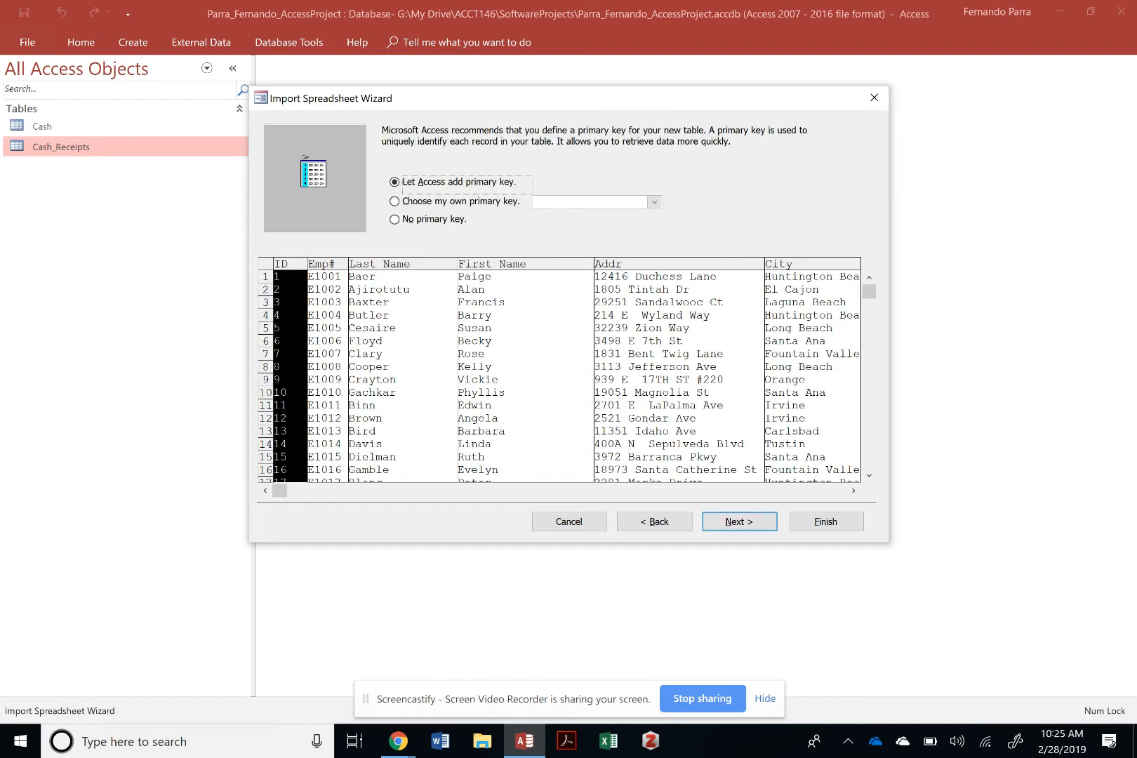
{"action": "left_click", "coordinate": [471, 203]}
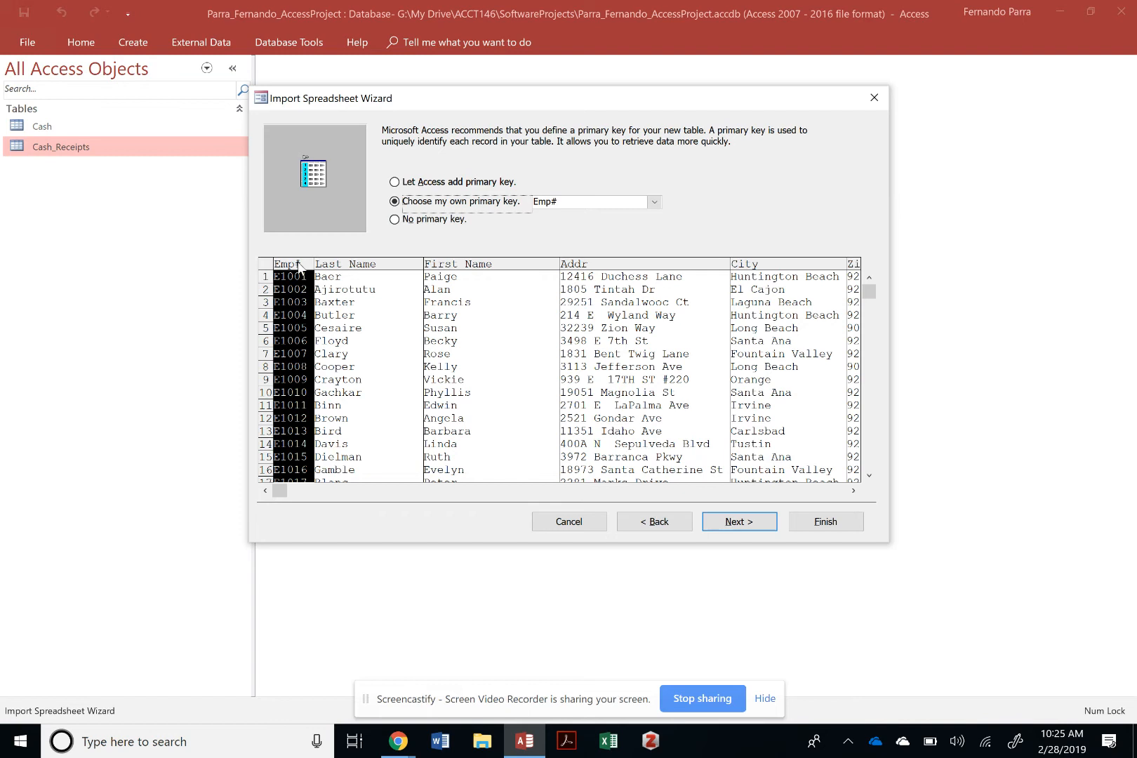
Return to the field options and set the Supv_Emp# field's index to Yes (Duplicates OK)
{"action": "left_click", "coordinate": [654, 521]}
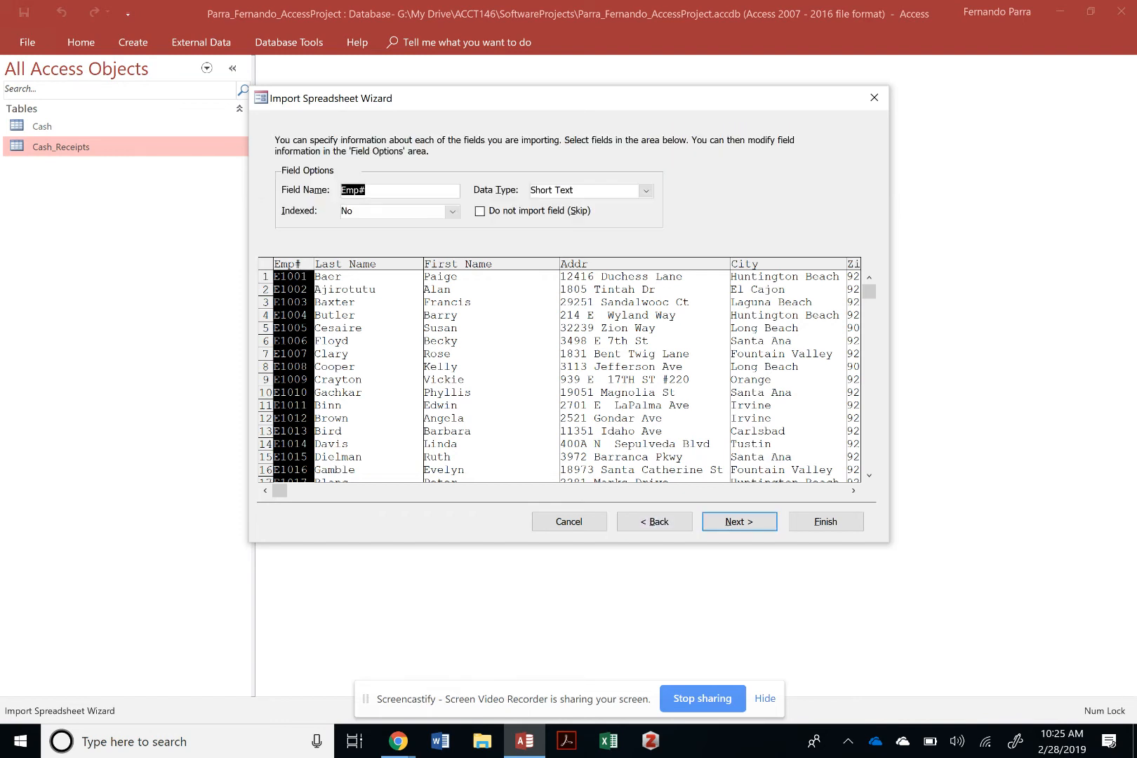
{"action": "left_click", "coordinate": [452, 211]}
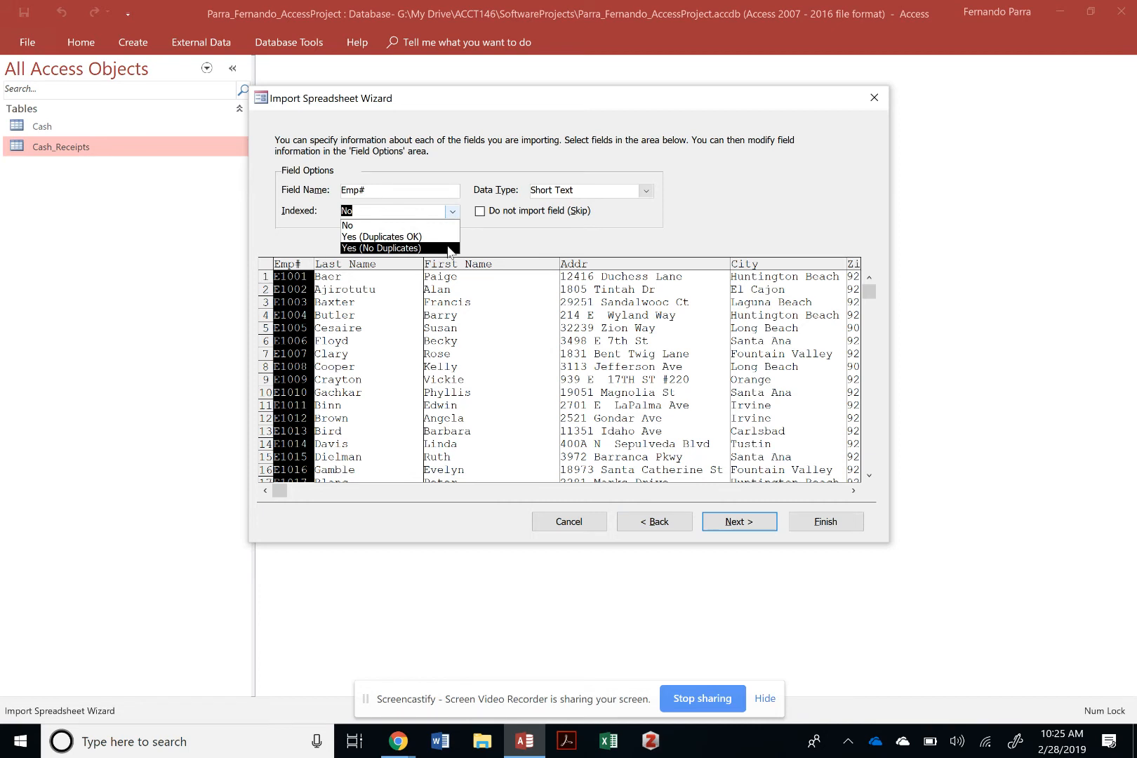
{"action": "left_click", "coordinate": [421, 377]}
{"action": "left_click", "coordinate": [567, 369]}
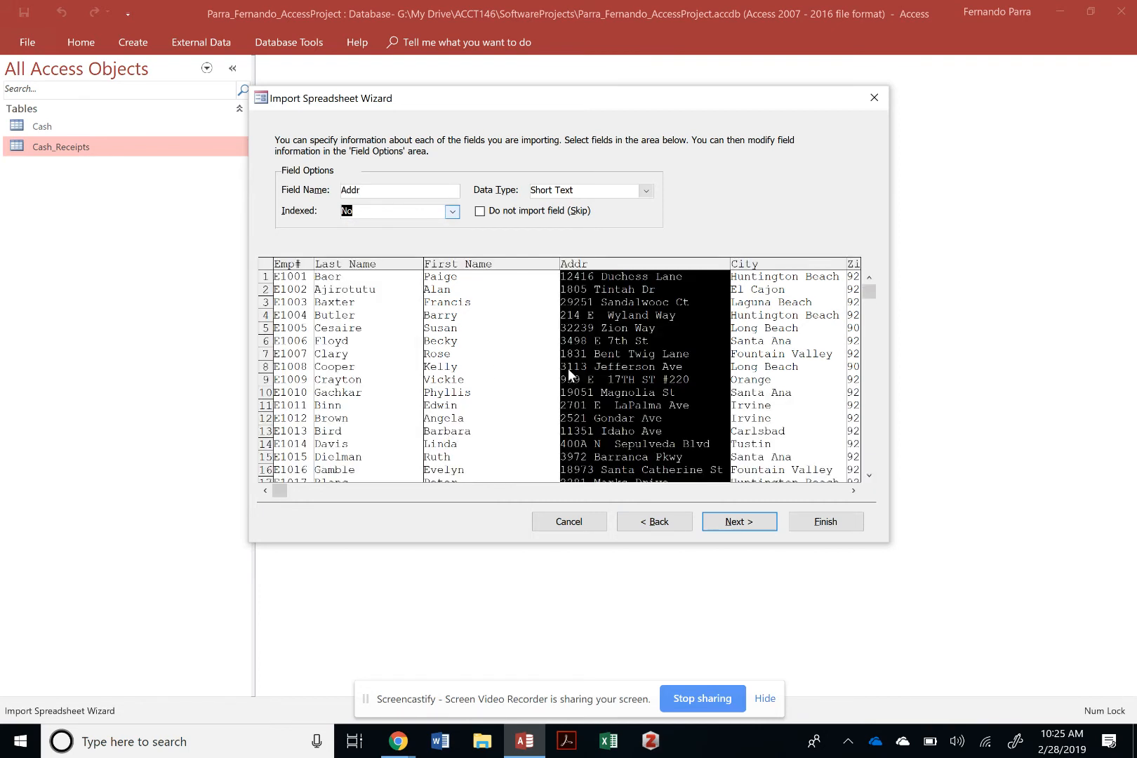
{"action": "key", "text": "Tab"}
{"action": "left_click", "coordinate": [702, 491]}
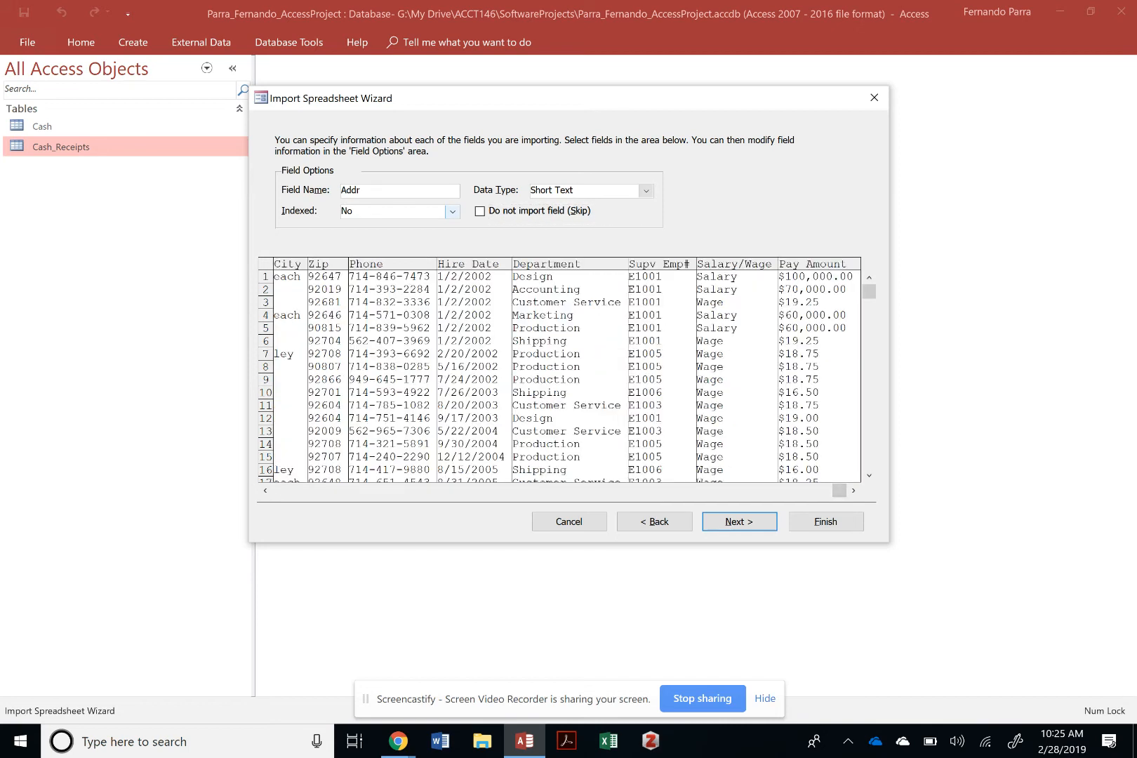
{"action": "left_click", "coordinate": [662, 372]}
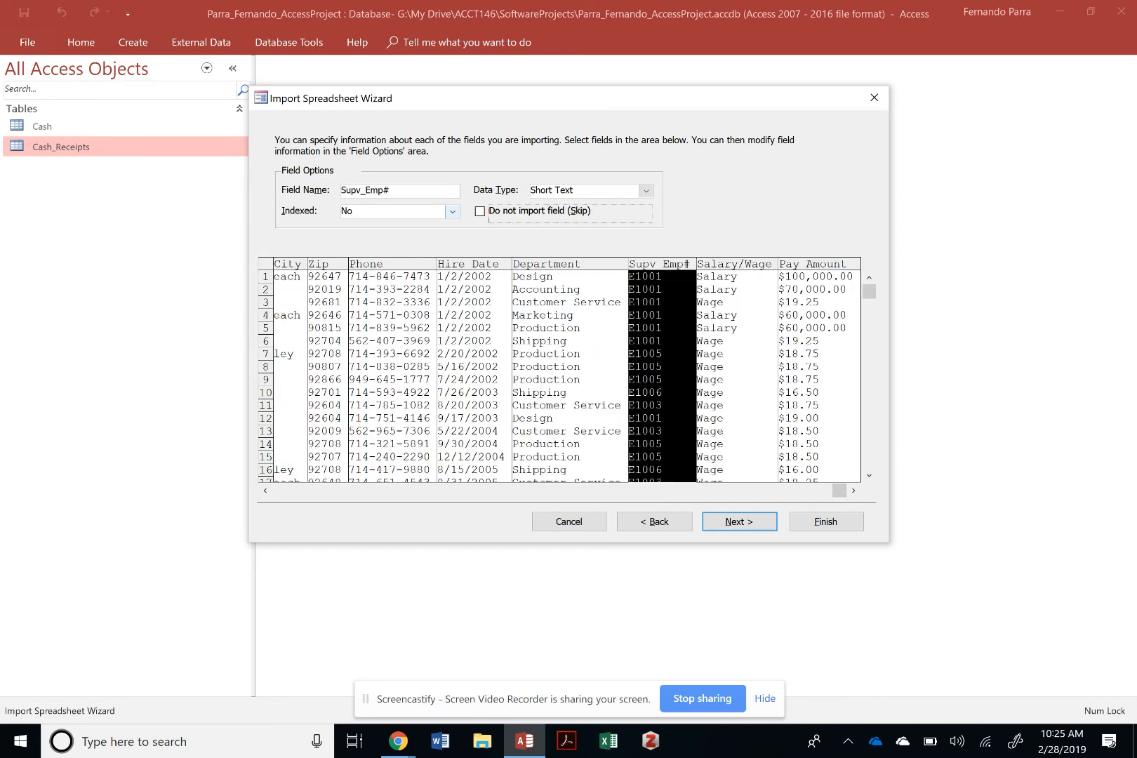
{"action": "left_click", "coordinate": [452, 211]}
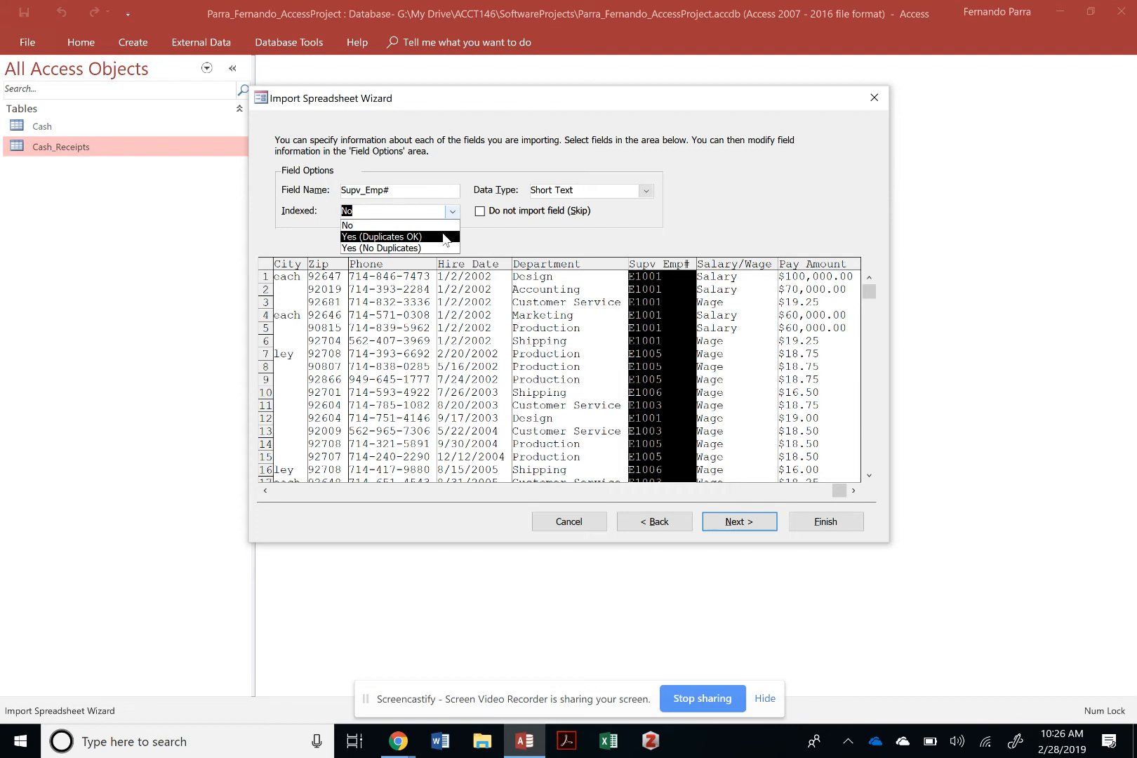
{"action": "left_click", "coordinate": [444, 237]}
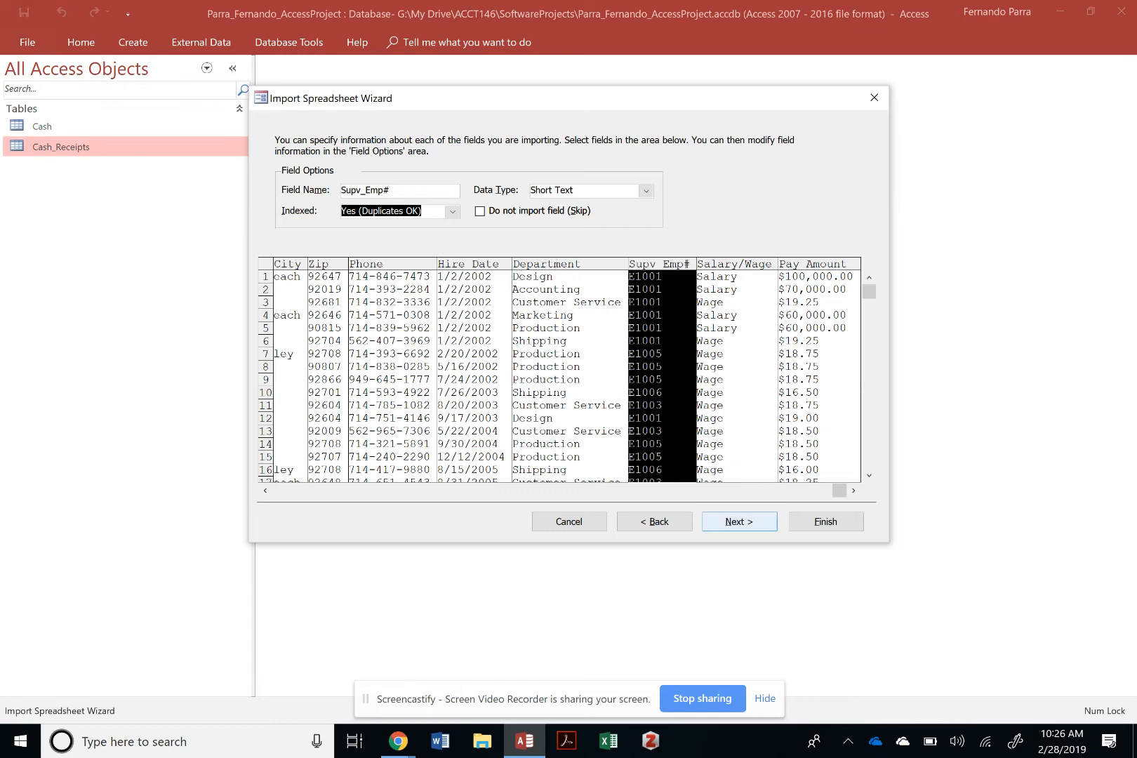
Review the import options of the Department, Phone, Zip, City, Last_Name, First_Name and Addr fields, checking data type and indexing
{"action": "left_click", "coordinate": [569, 340]}
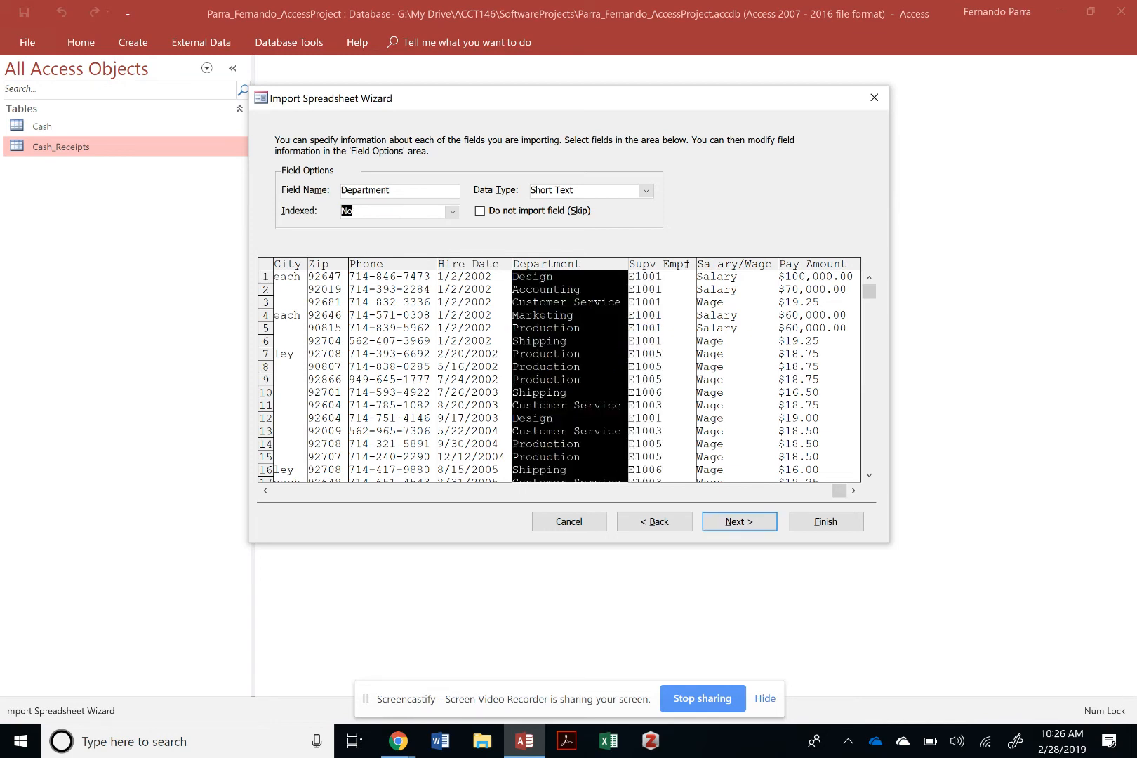
{"action": "left_click", "coordinate": [391, 340]}
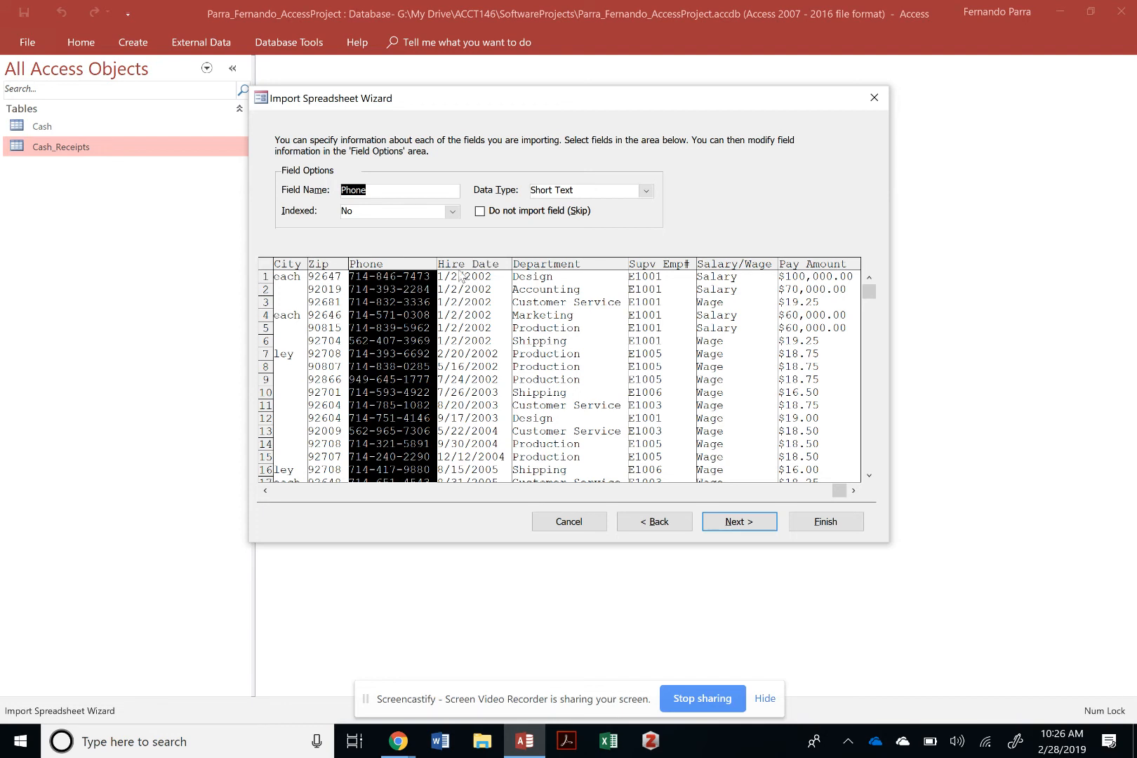
{"action": "left_click", "coordinate": [332, 267]}
{"action": "left_click", "coordinate": [292, 265]}
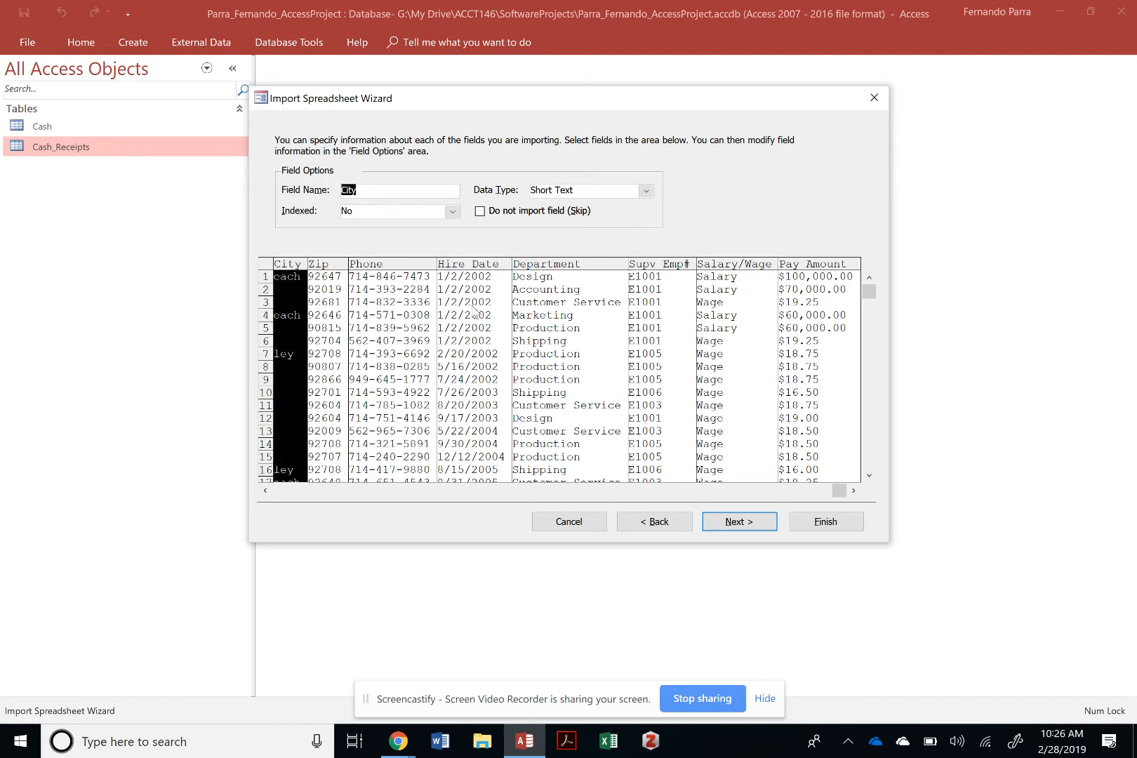
{"action": "left_click_drag", "start_coordinate": [467, 490], "coordinate": [301, 490]}
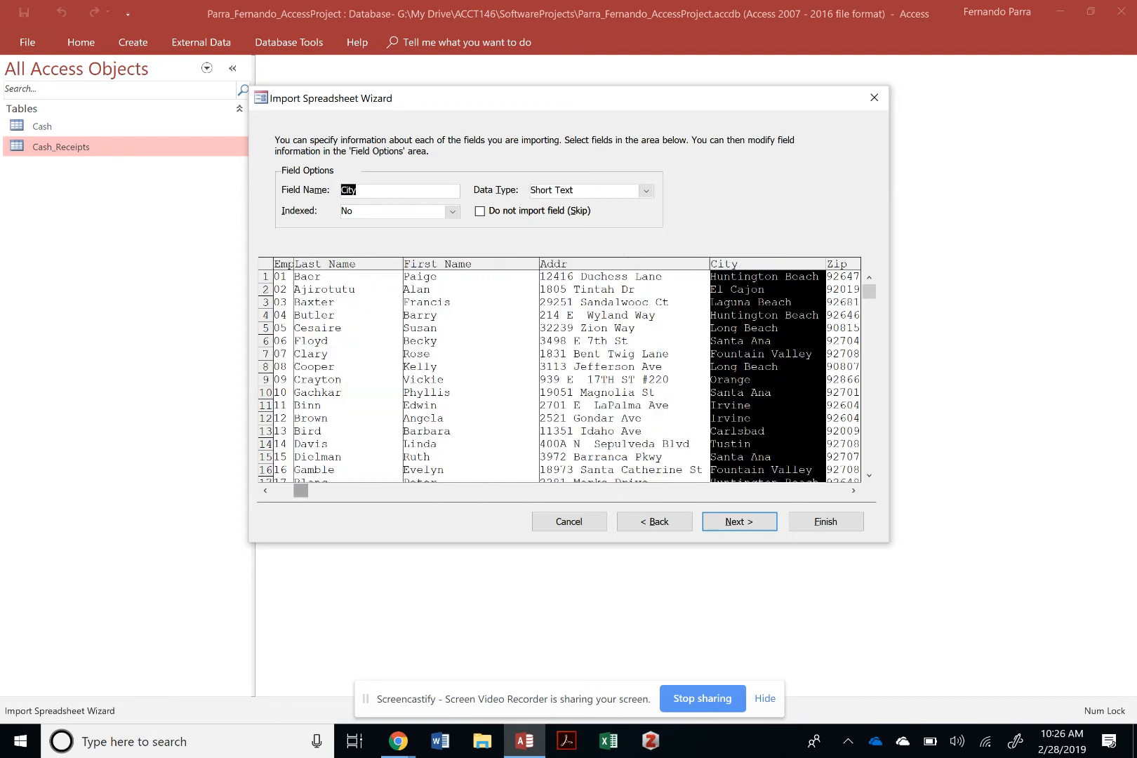
{"action": "left_click", "coordinate": [355, 360]}
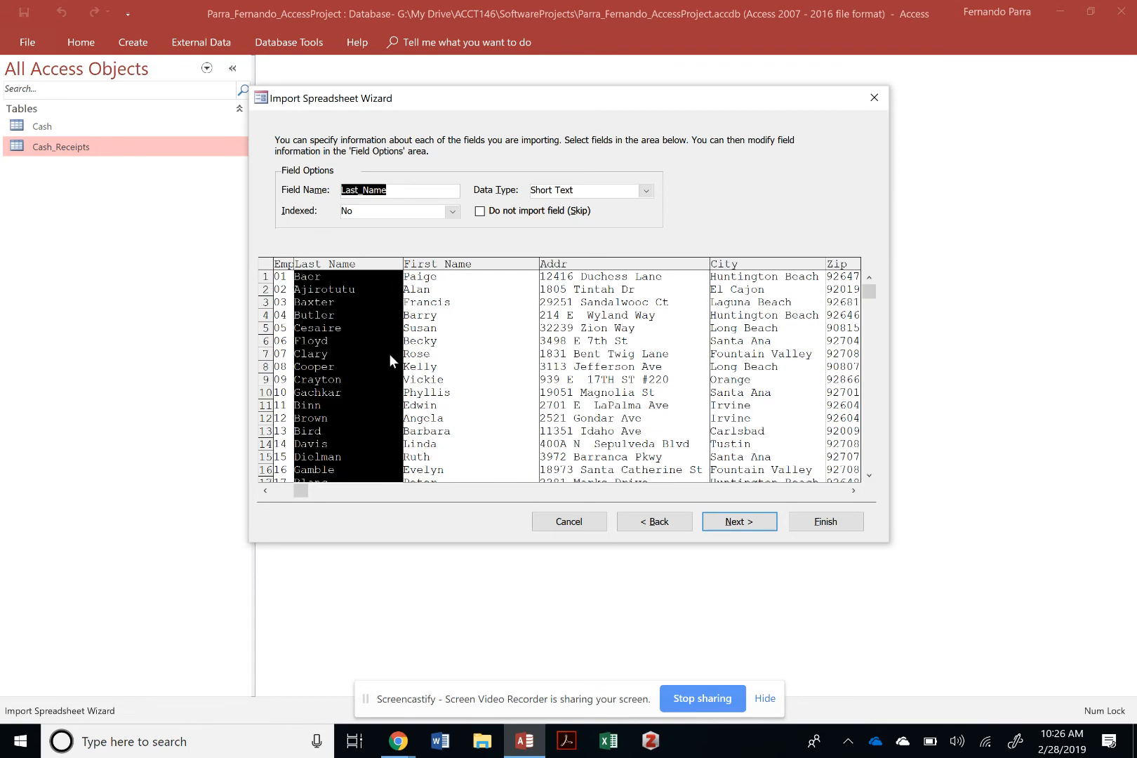
{"action": "left_click", "coordinate": [457, 266]}
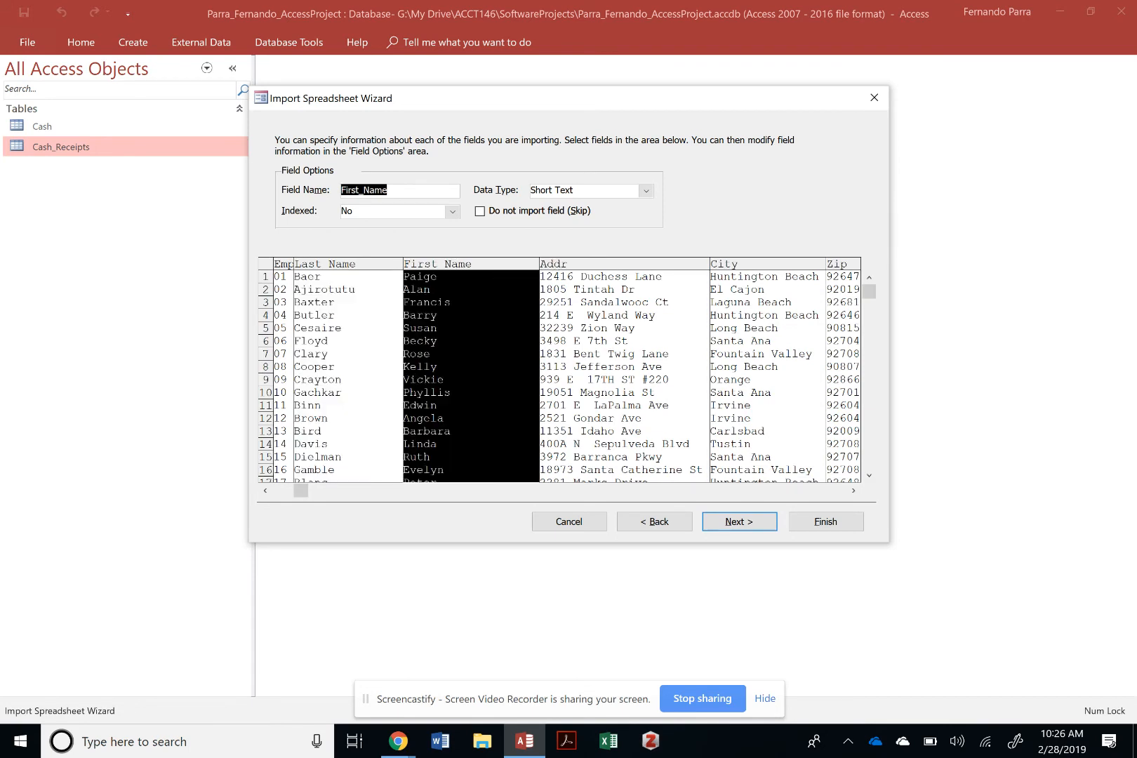
{"action": "left_click", "coordinate": [557, 265]}
{"action": "left_click", "coordinate": [736, 265]}
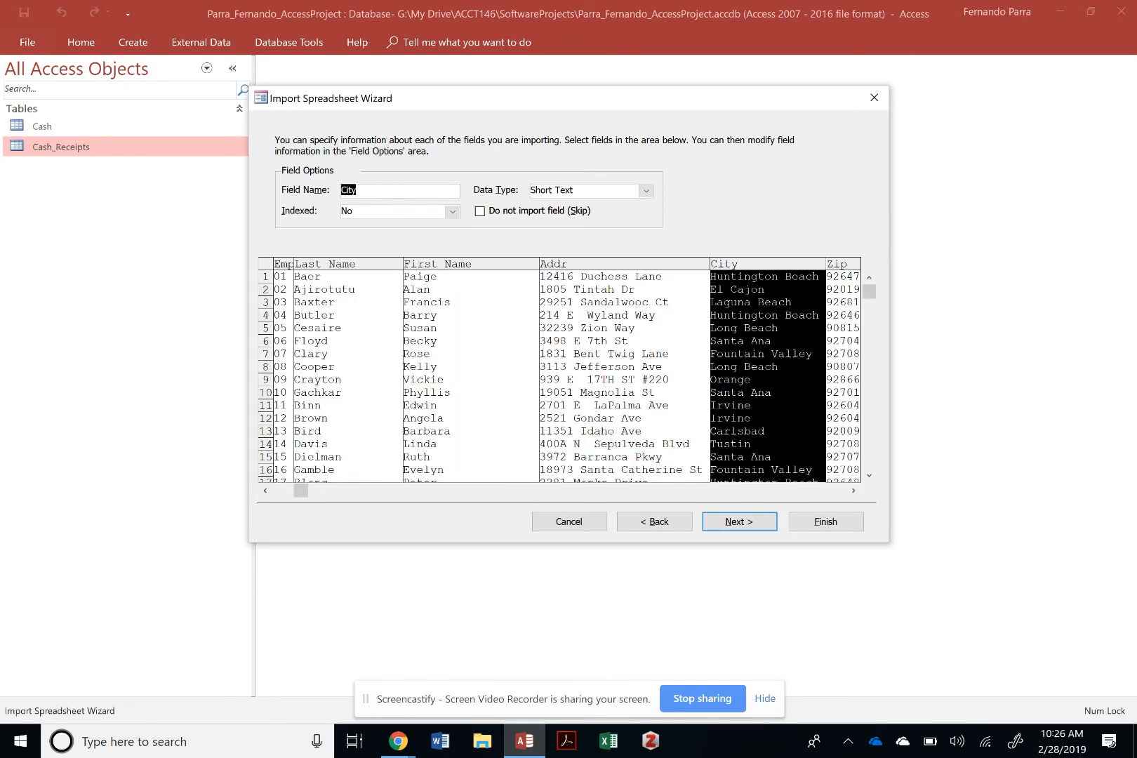
{"action": "left_click", "coordinate": [842, 265]}
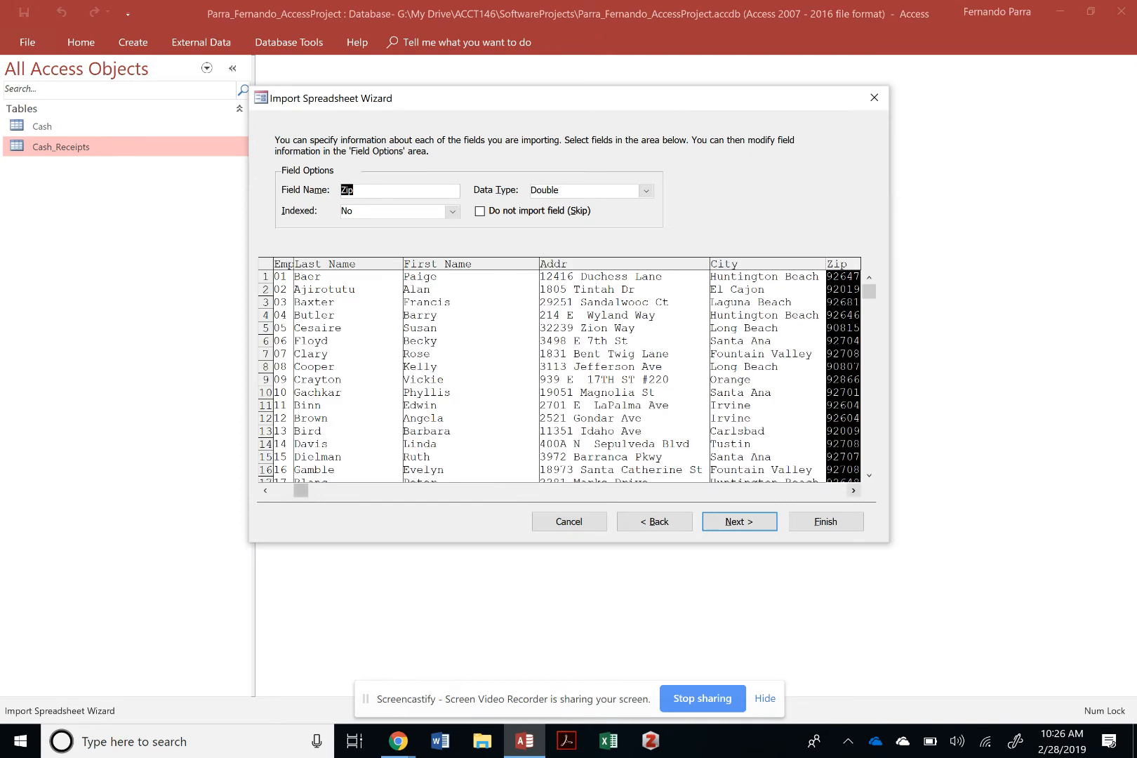
{"action": "left_click", "coordinate": [853, 490]}
{"action": "left_click", "coordinate": [758, 265]}
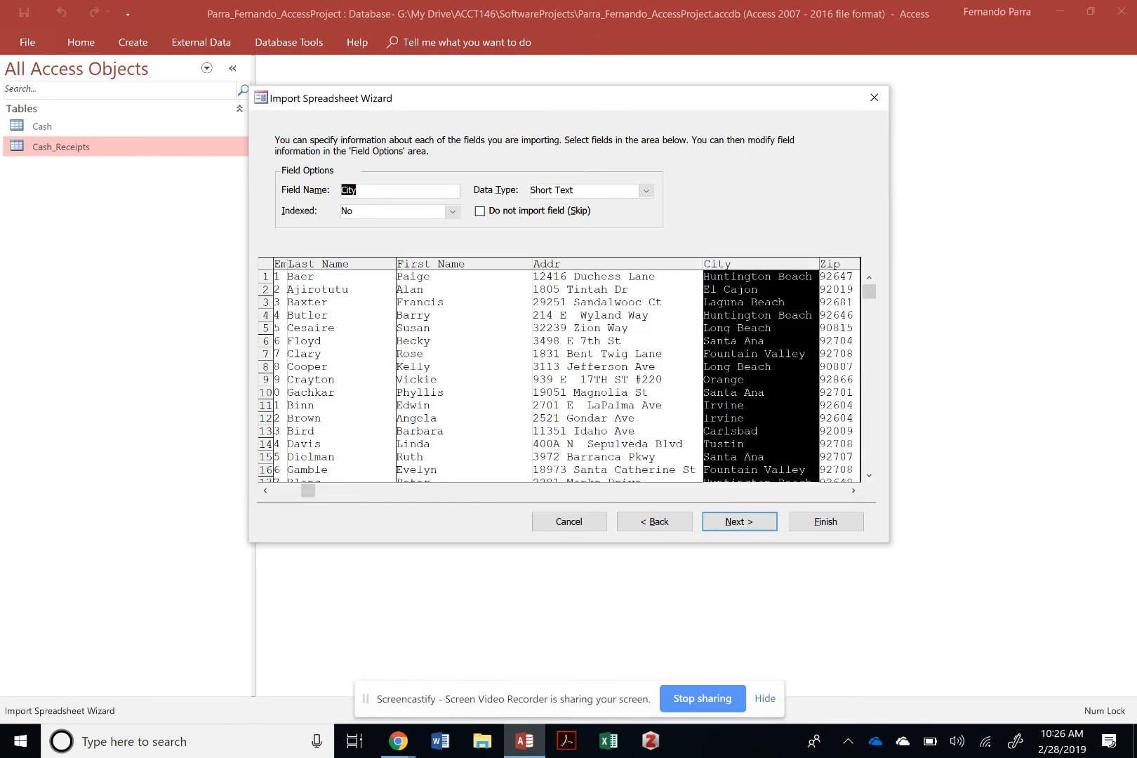
Set the Zip field's data type to Short Text
{"action": "left_click", "coordinate": [837, 315]}
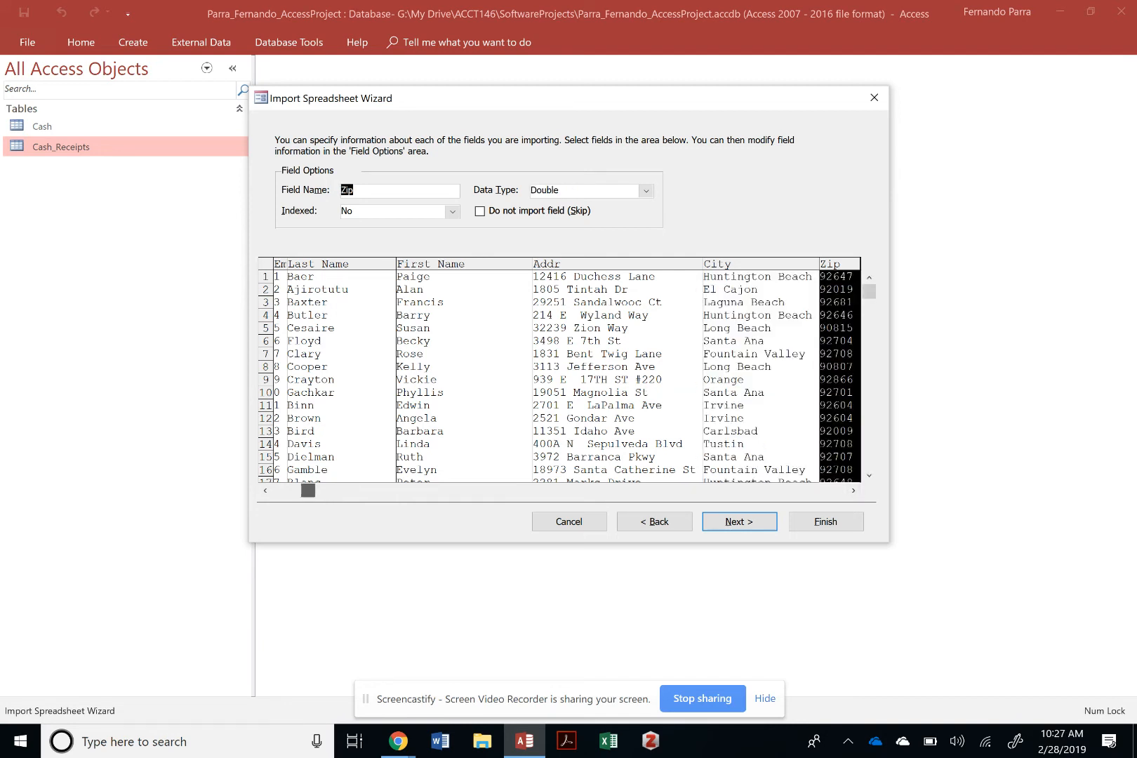
{"action": "left_click_drag", "start_coordinate": [308, 491], "coordinate": [347, 491]}
{"action": "left_click", "coordinate": [645, 190]}
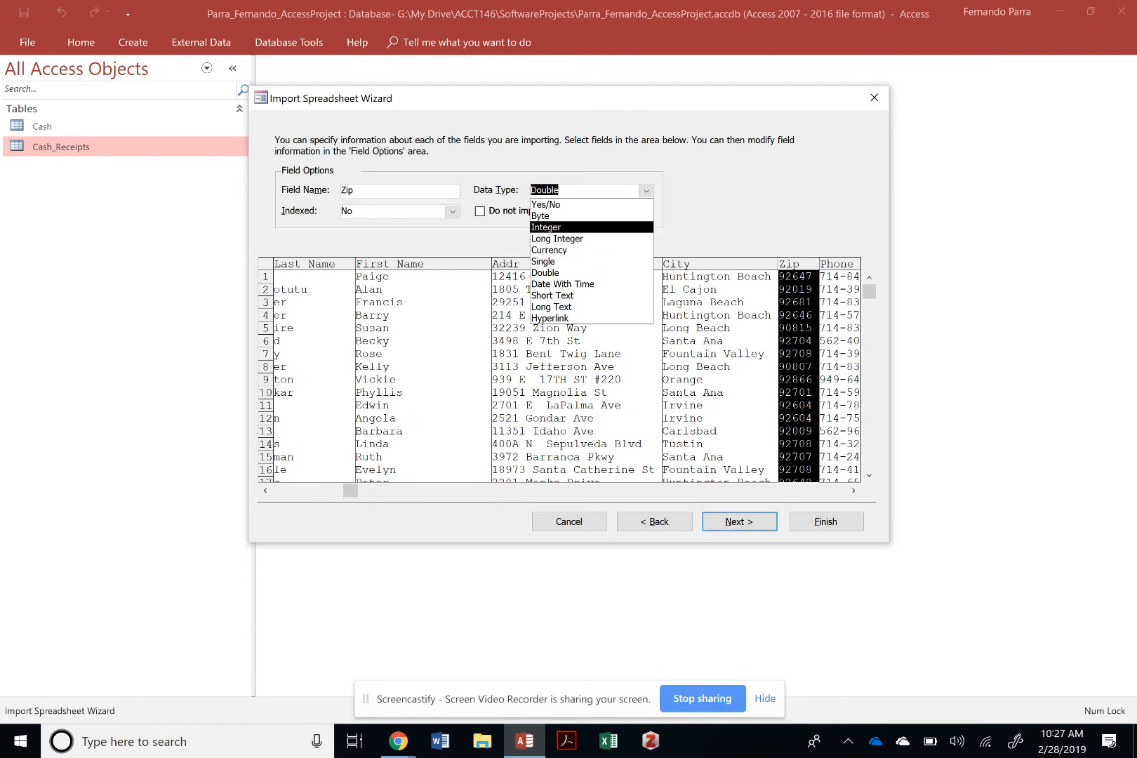
{"action": "type", "text": "single"}
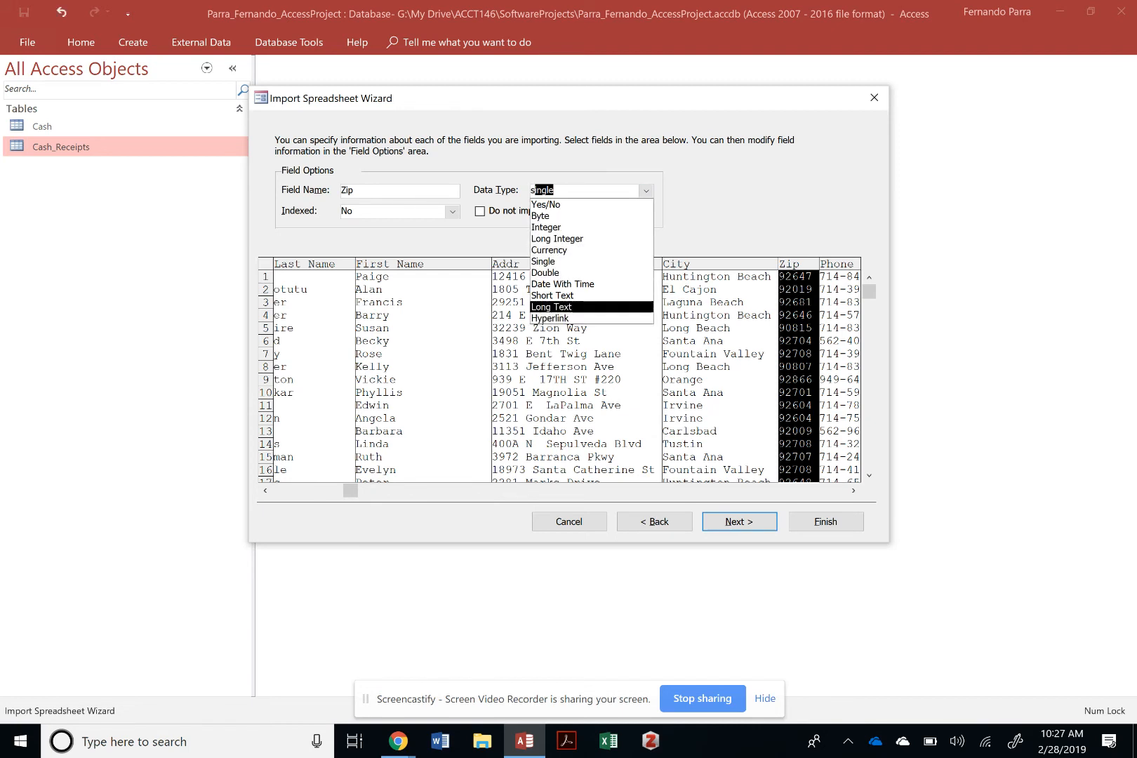
{"action": "left_click", "coordinate": [562, 295]}
Check the data type and indexing of the Phone, Hire_Date, Department, Supv_Emp#, Salary/Wage and Pay_Amount fields
{"action": "left_click_drag", "start_coordinate": [351, 491], "coordinate": [840, 490]}
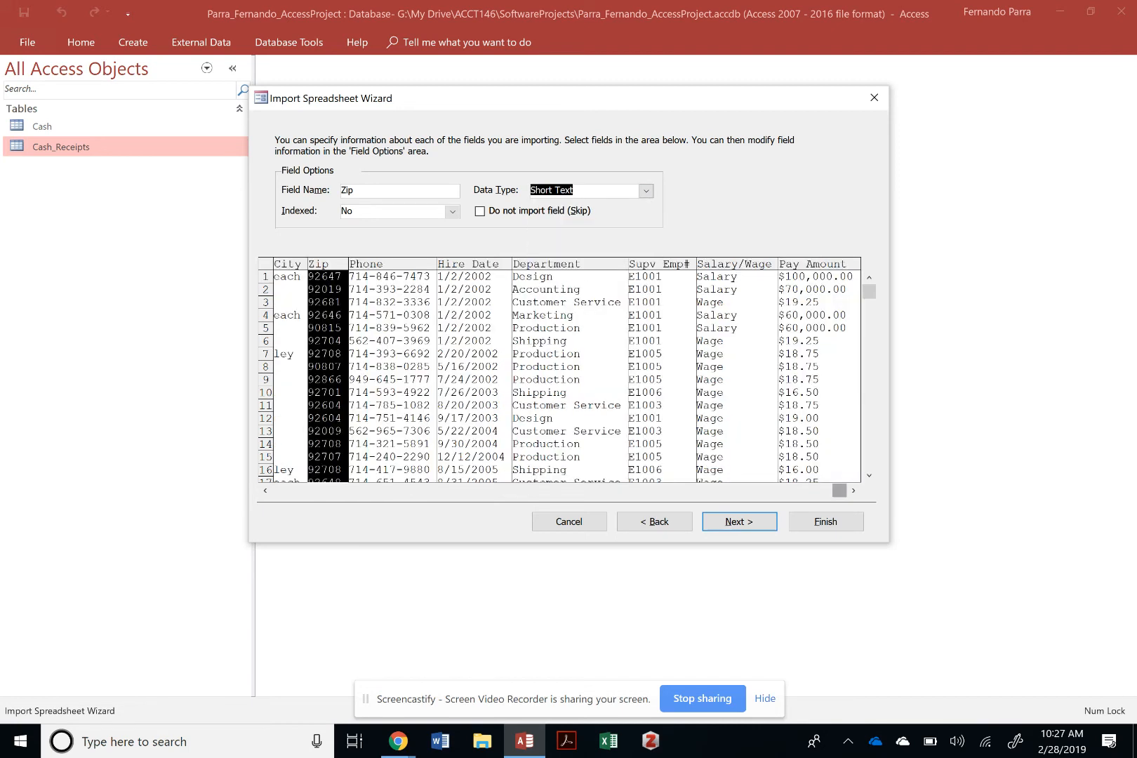
{"action": "left_click", "coordinate": [404, 274]}
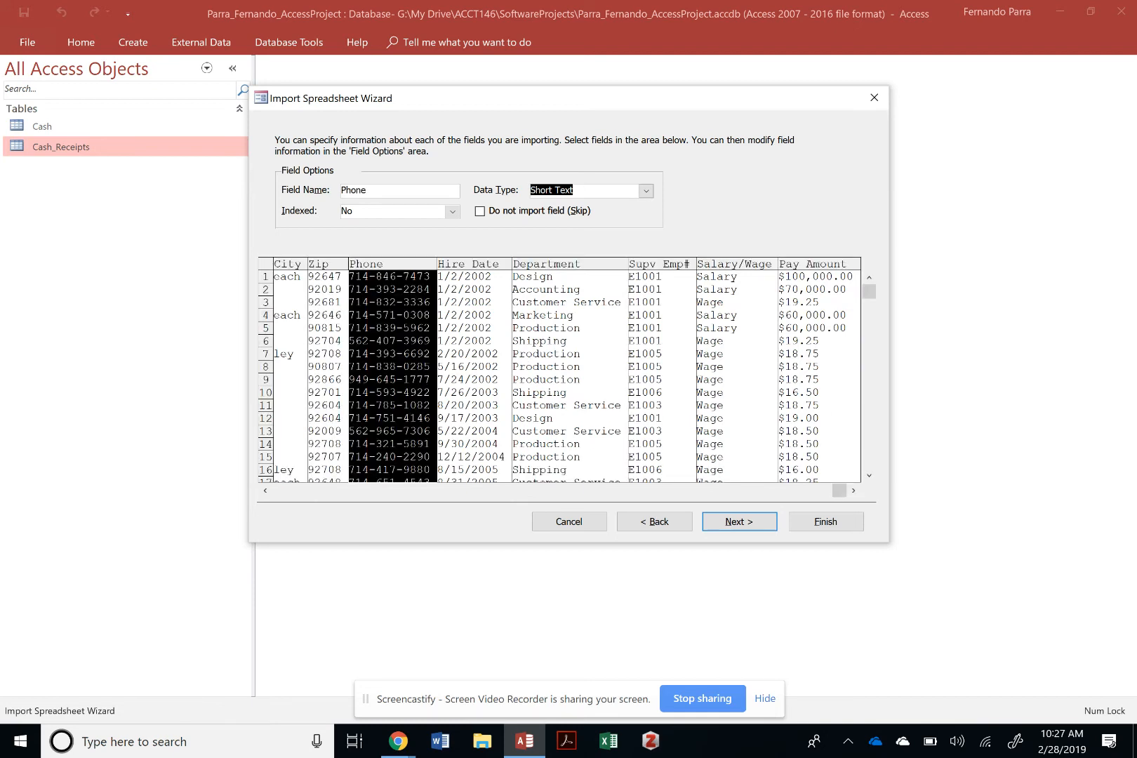
{"action": "left_click", "coordinate": [486, 271]}
{"action": "left_click", "coordinate": [546, 277]}
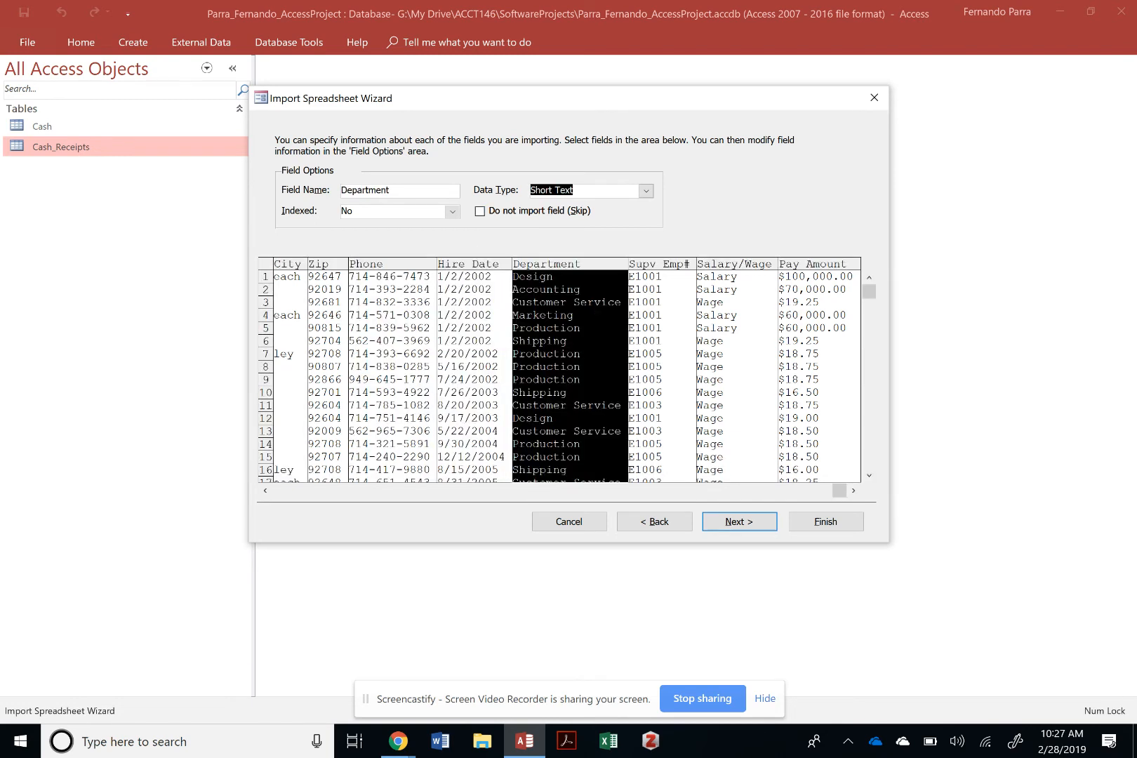
{"action": "left_click", "coordinate": [659, 278]}
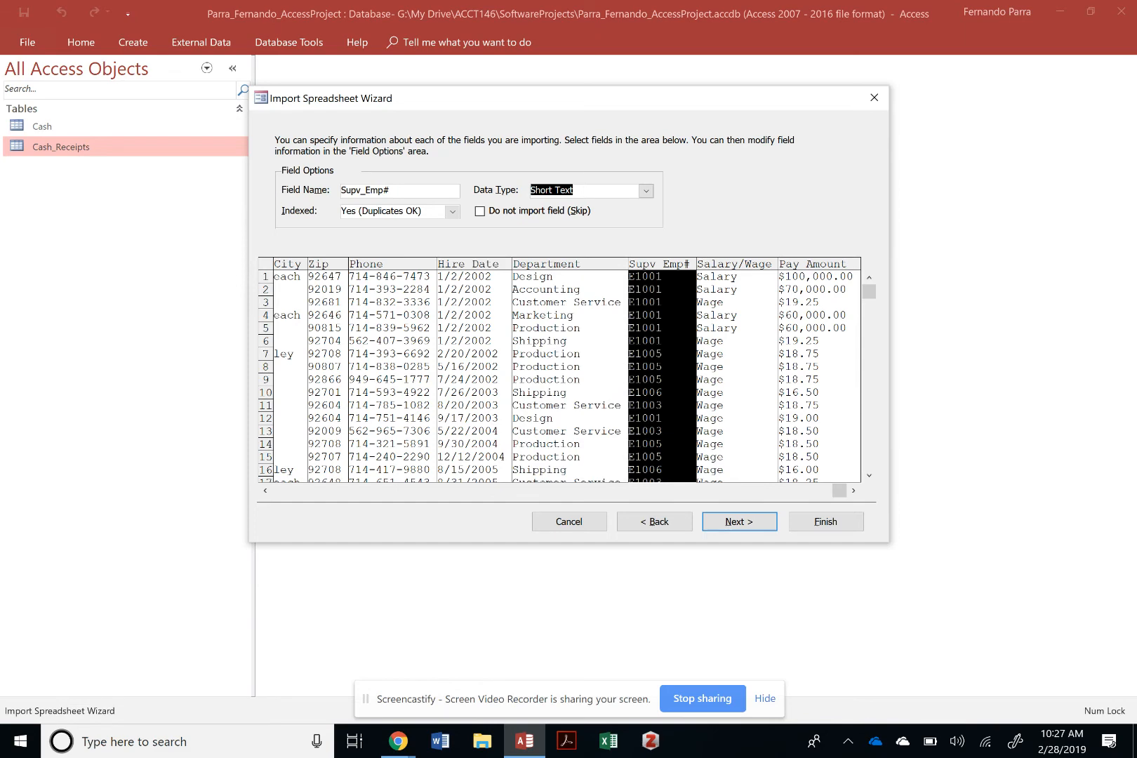
{"action": "left_click", "coordinate": [735, 278]}
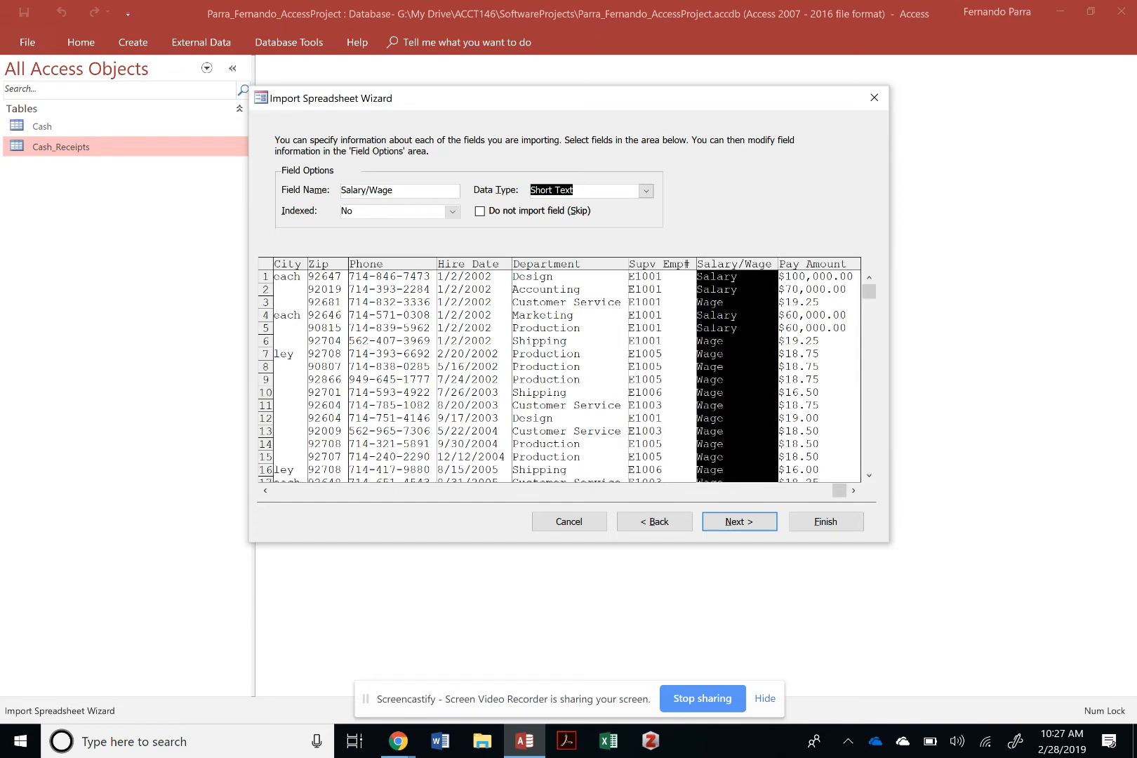
{"action": "left_click", "coordinate": [814, 278]}
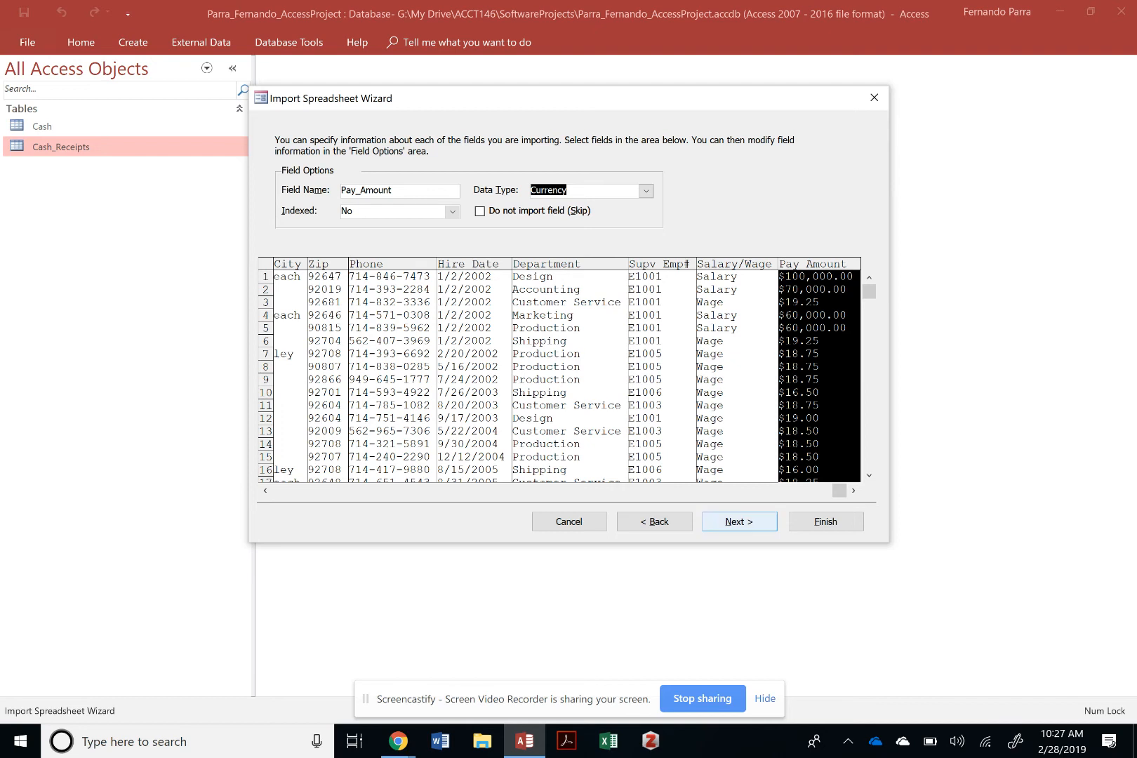
Finish the import into a table named Employees with Emp# as primary key, without saving the import steps
{"action": "key", "text": "Return"}
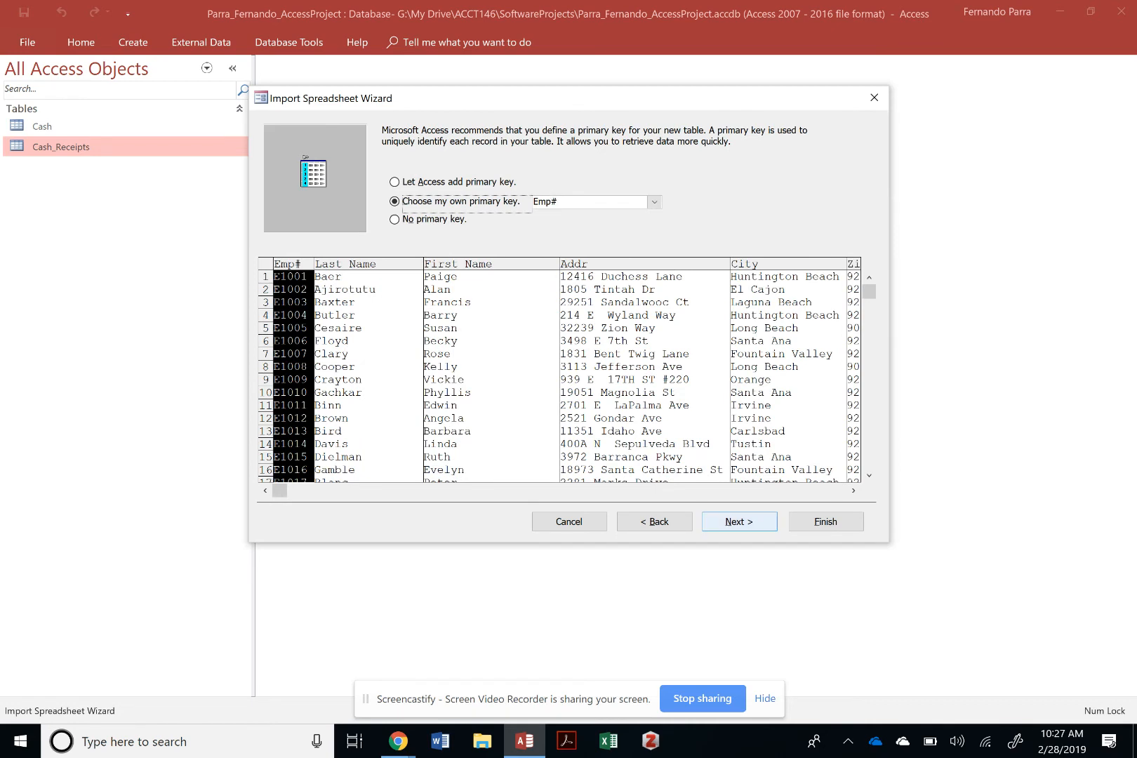
{"action": "key", "text": "Return"}
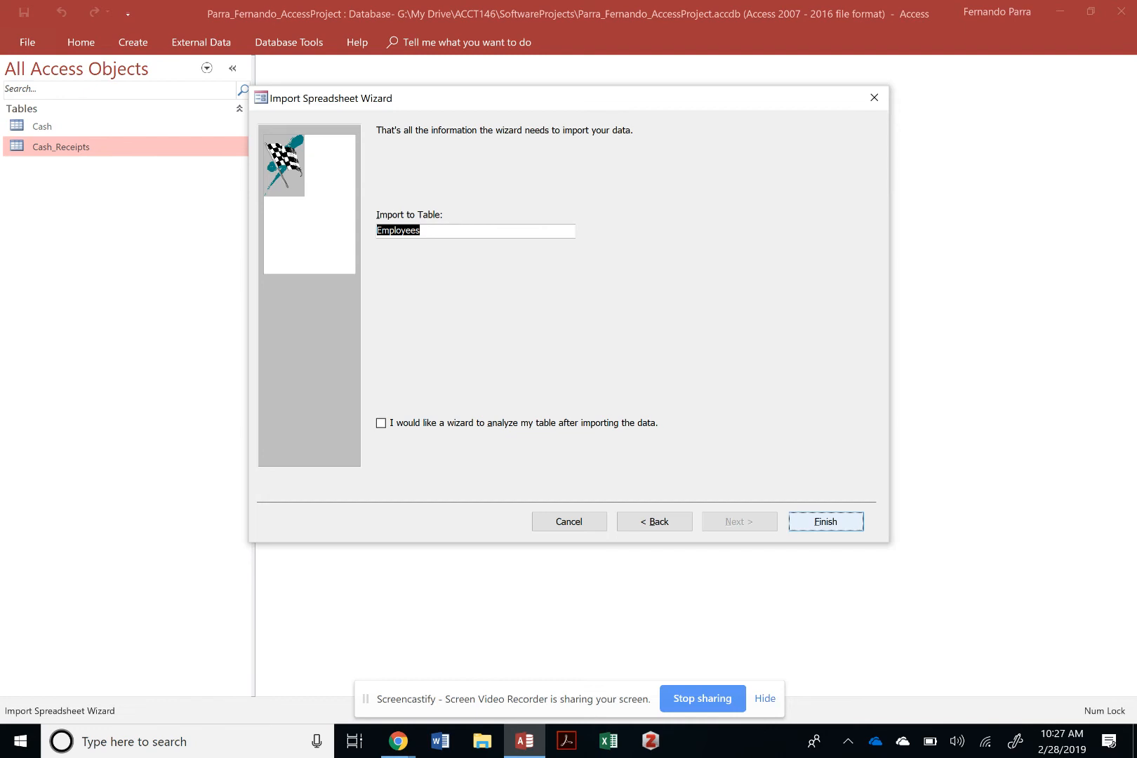
{"action": "key", "text": "Return"}
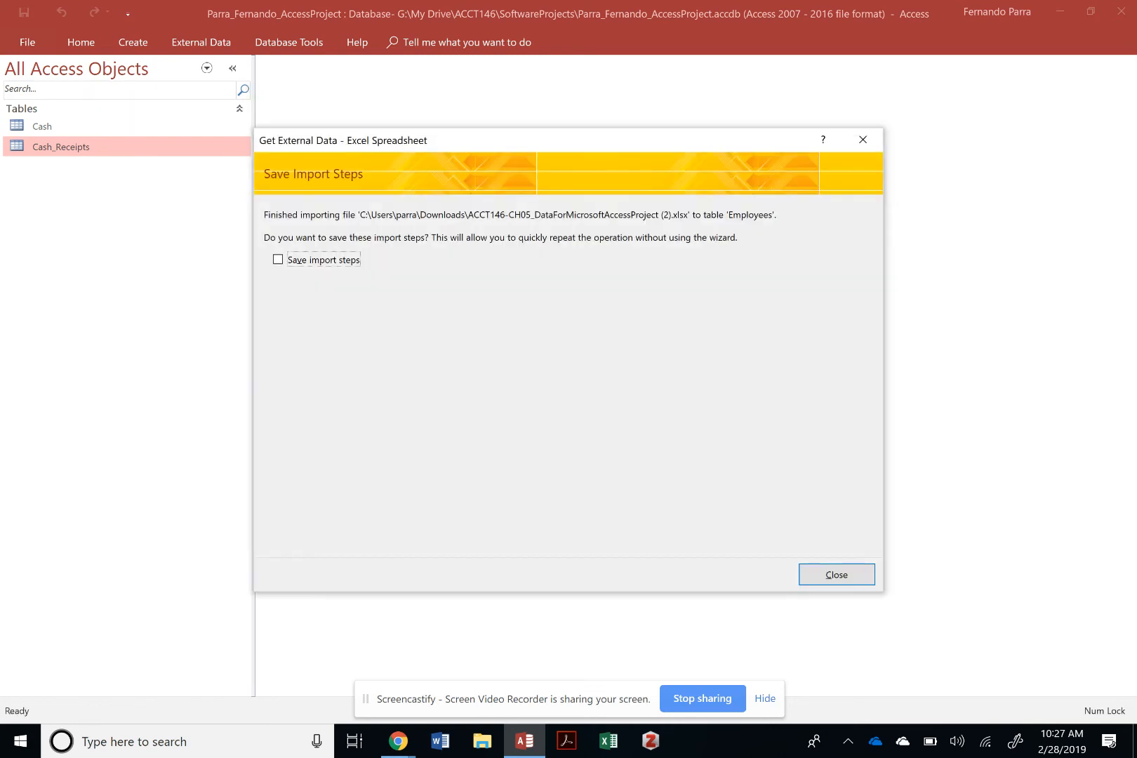
{"action": "key", "text": "Return"}
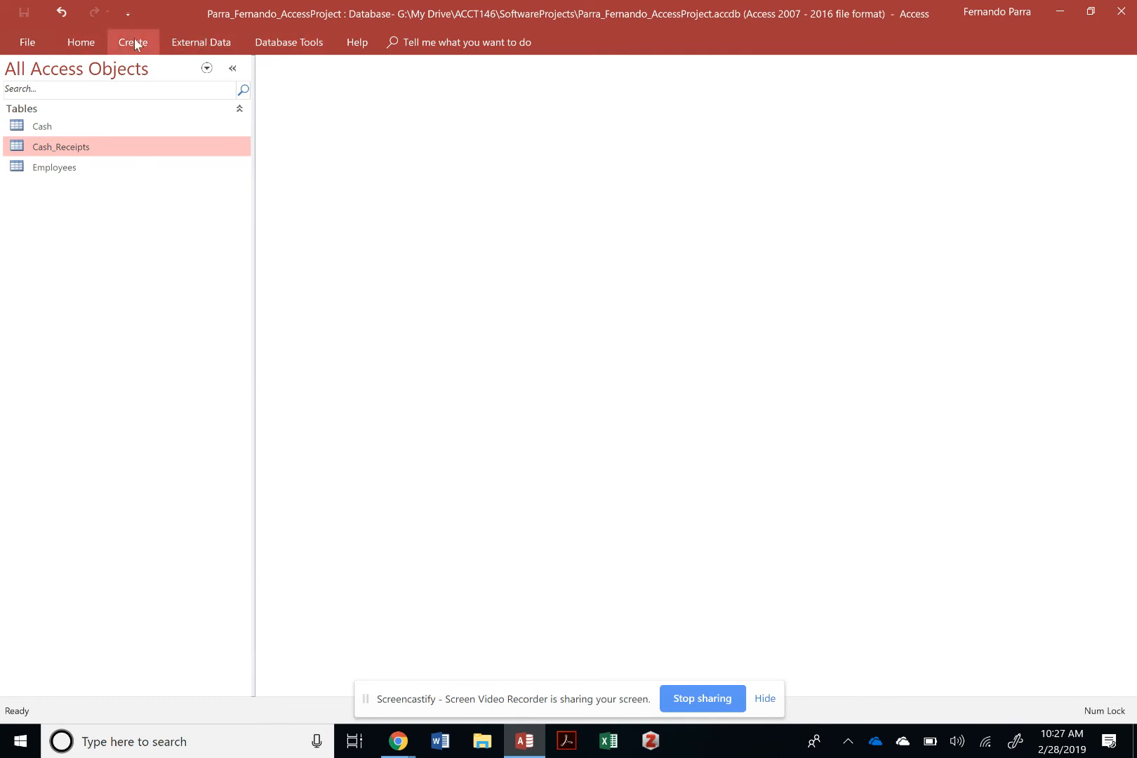
Start importing the Excel workbook ACCT146-CH05_DataForMicrosoftAccessProject (2).xlsx from Downloads into a new table
{"action": "left_click", "coordinate": [201, 43]}
{"action": "left_click", "coordinate": [32, 91]}
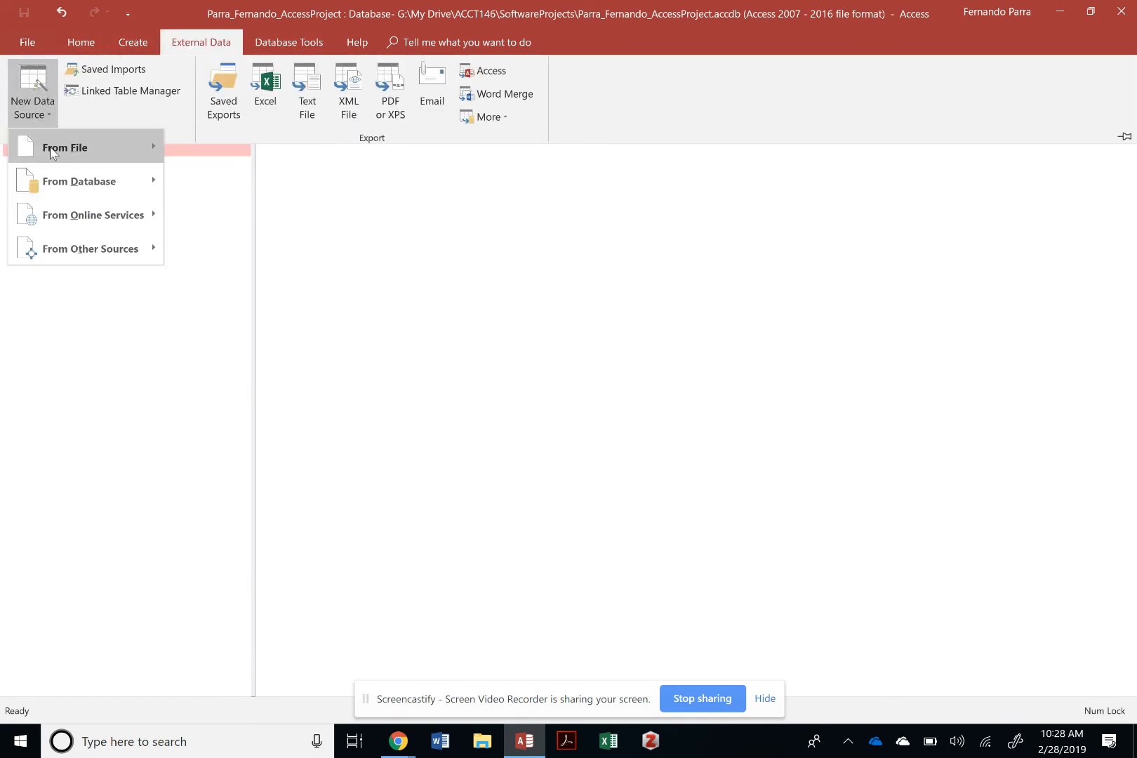
{"action": "mouse_move", "coordinate": [53, 153]}
{"action": "left_click", "coordinate": [200, 155]}
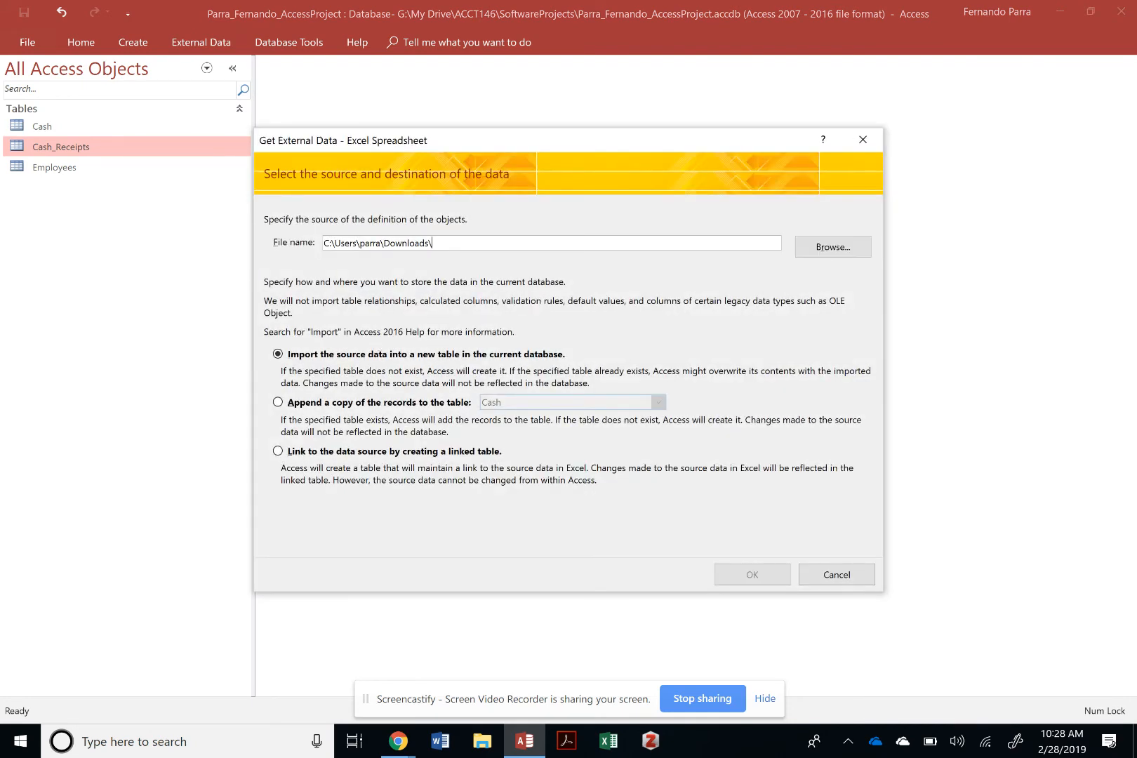
{"action": "left_click", "coordinate": [833, 246]}
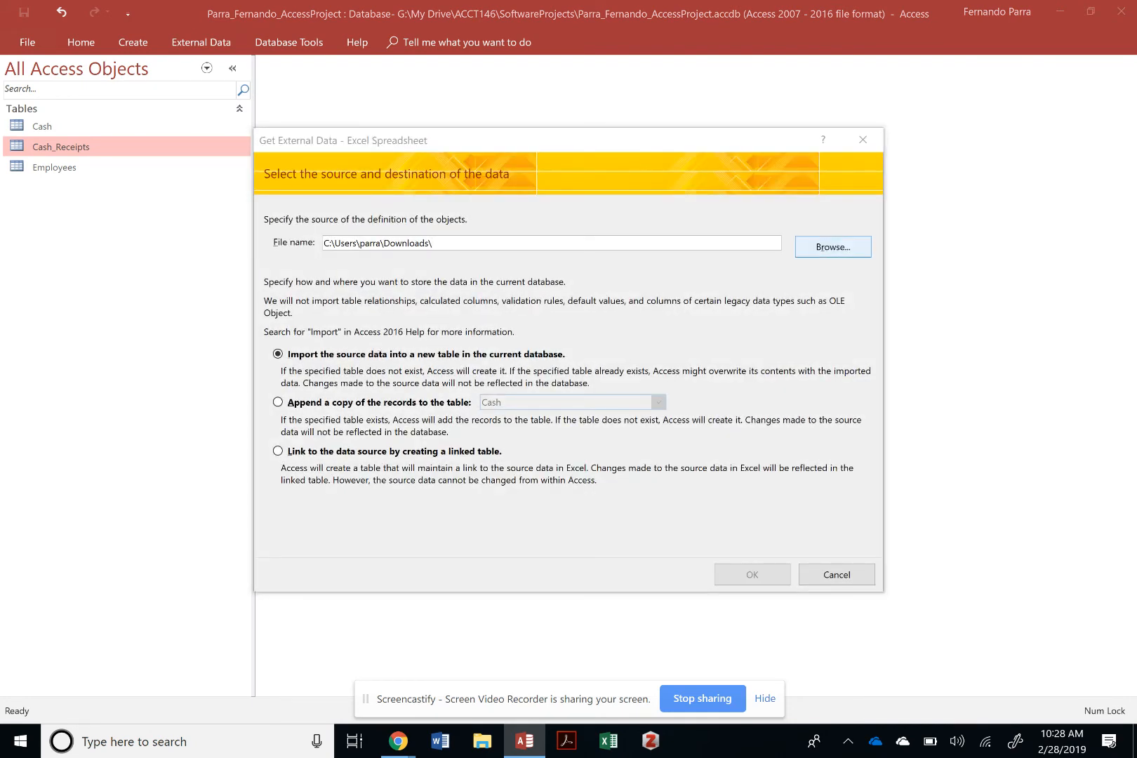
{"action": "left_click", "coordinate": [509, 267]}
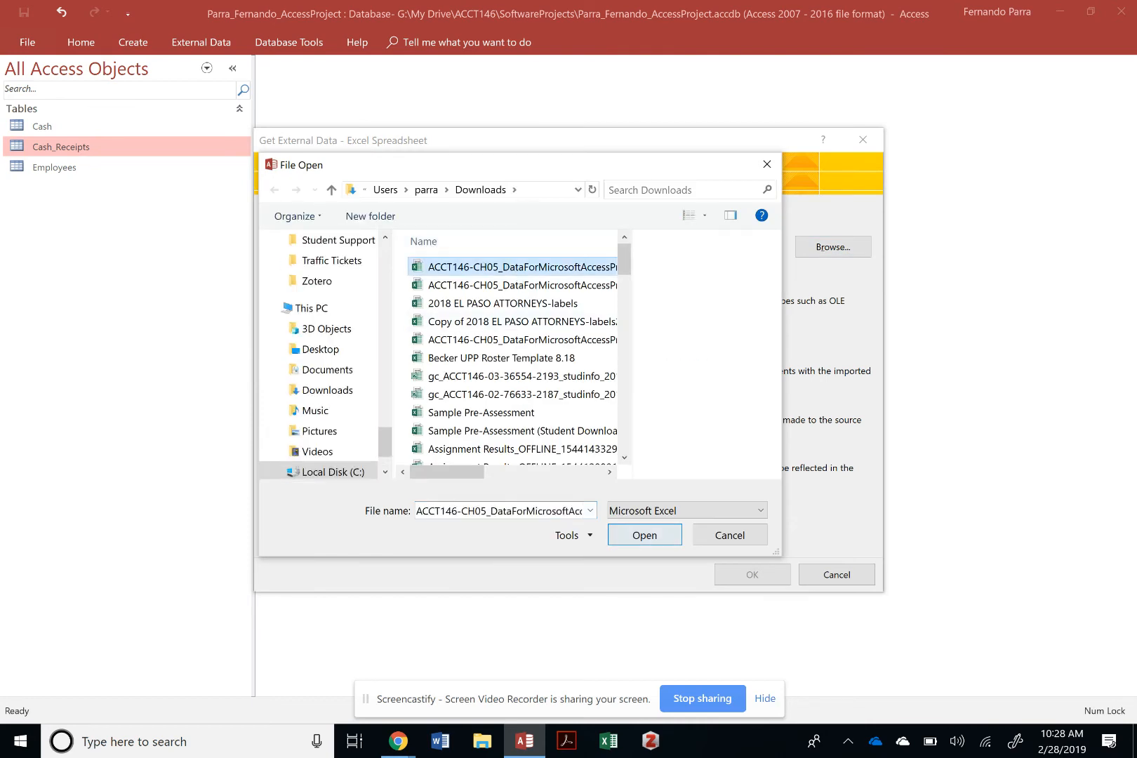
{"action": "left_click", "coordinate": [644, 534]}
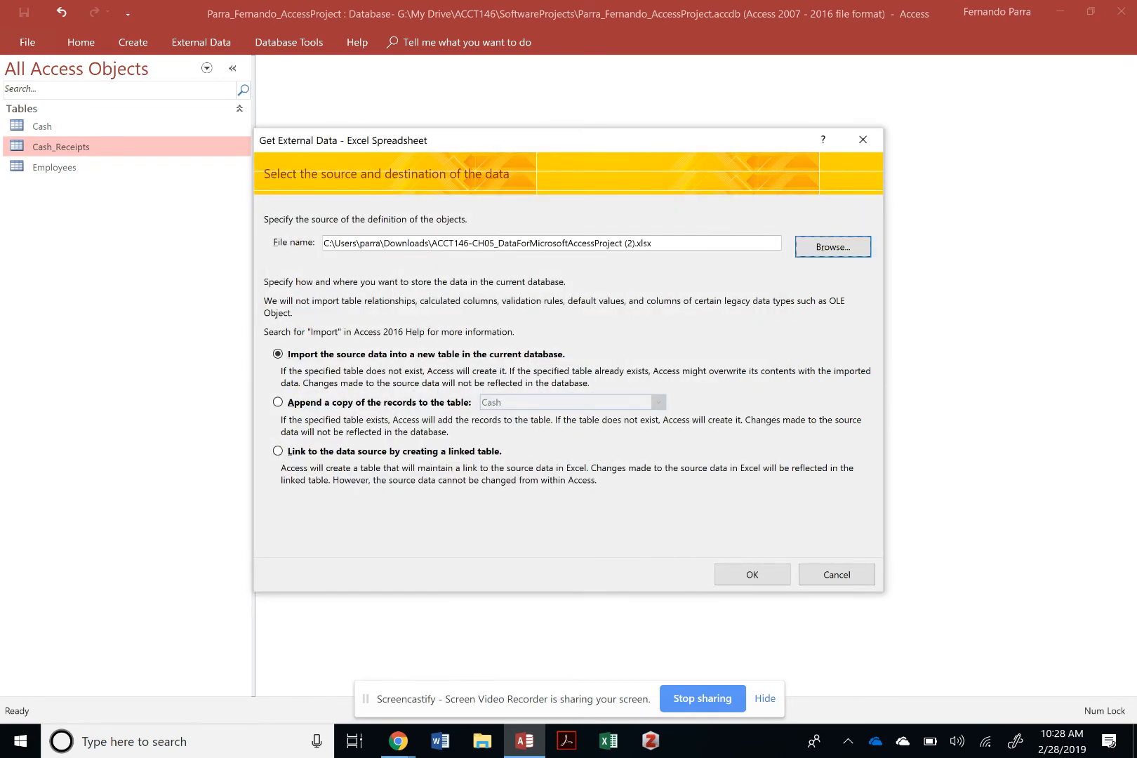
{"action": "left_click", "coordinate": [752, 574]}
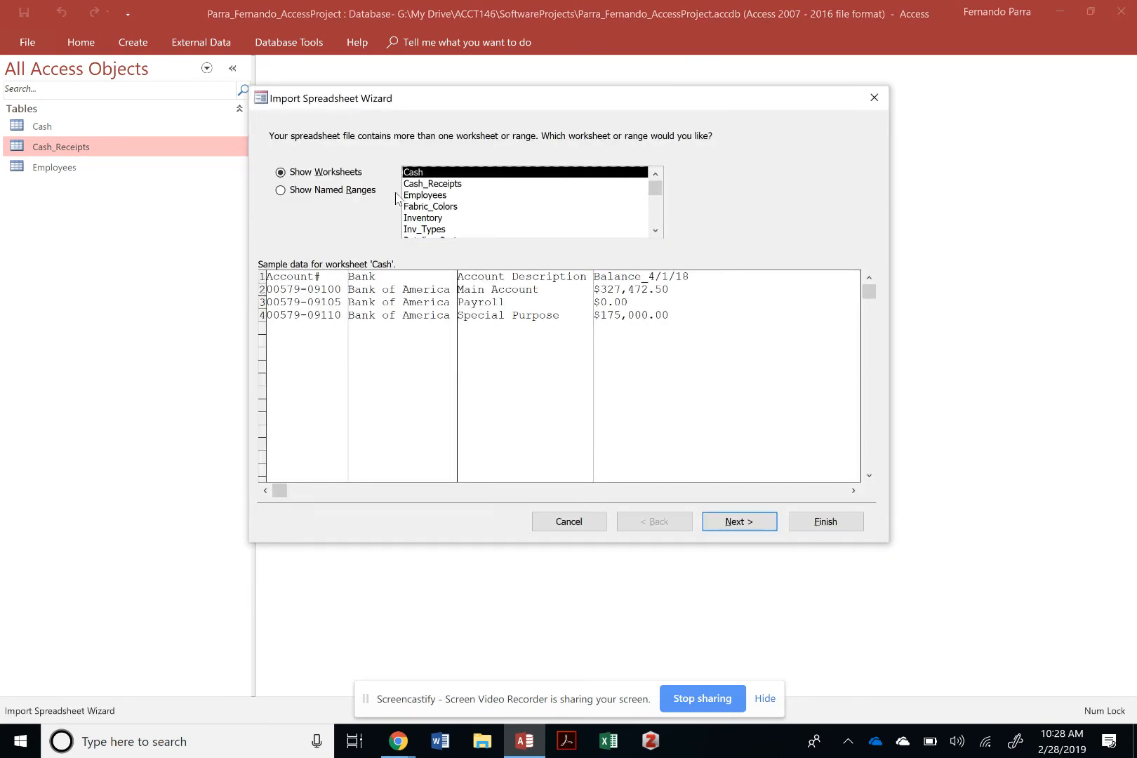
Choose the Fabric_Colors worksheet as the import source, using its first row as column headings
{"action": "left_click", "coordinate": [447, 207]}
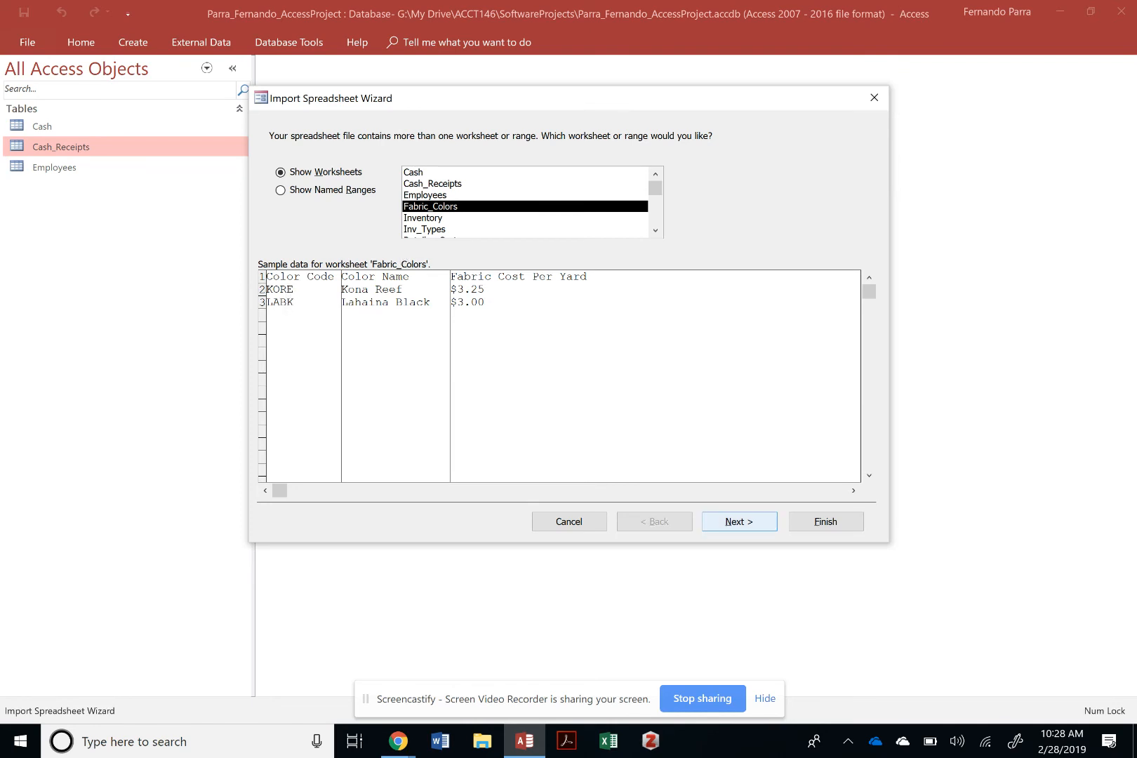
{"action": "left_click", "coordinate": [738, 522]}
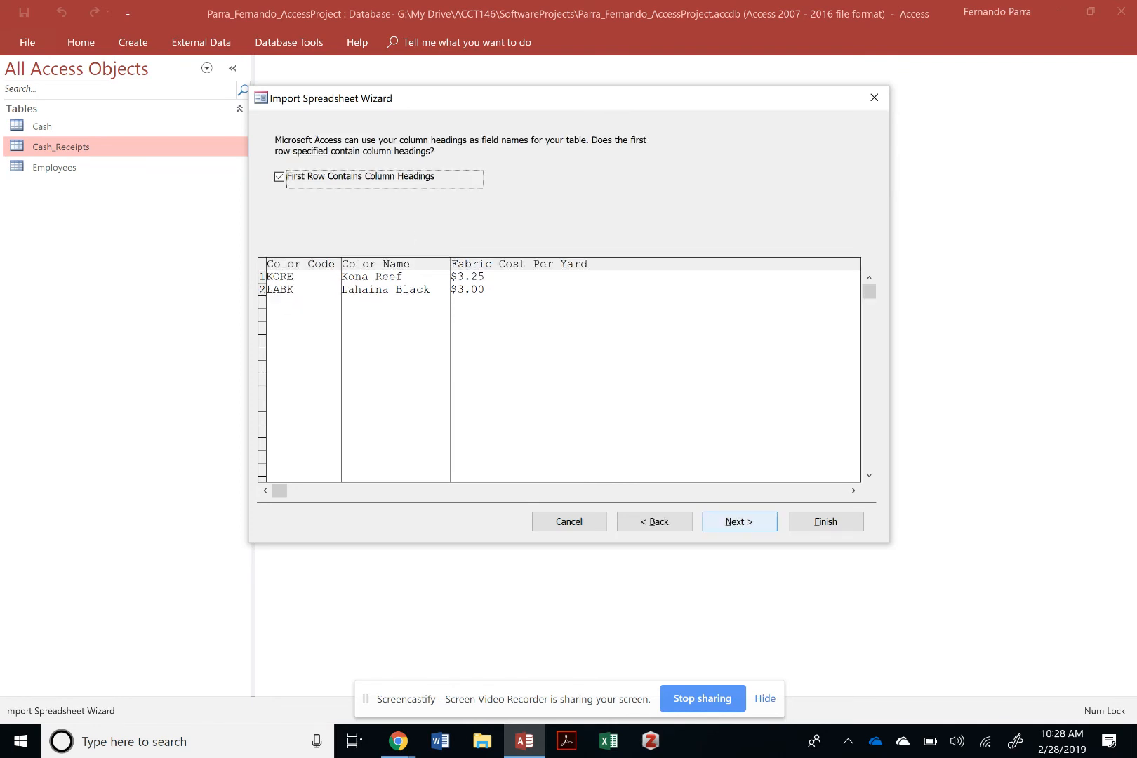
{"action": "left_click", "coordinate": [739, 521]}
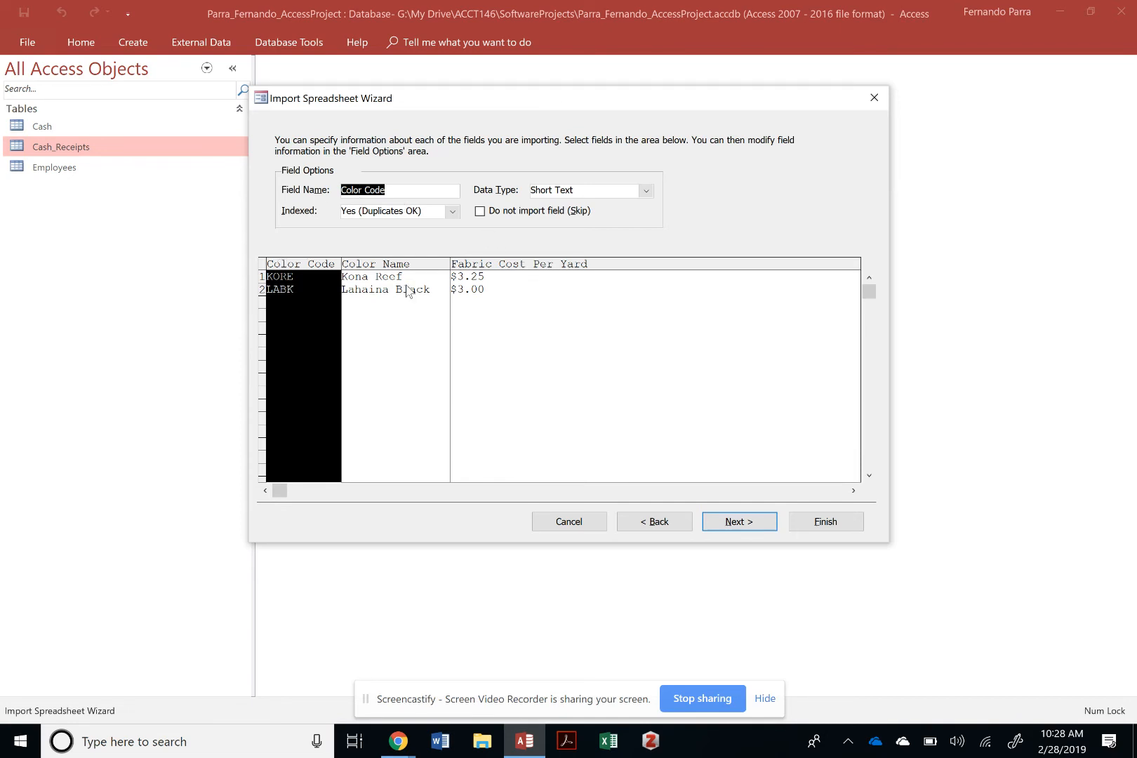
Set the Color Code field's indexing to Yes (No Duplicates) and check the options of the Color Name and Fabric Cost Per Yard fields
{"action": "left_click", "coordinate": [452, 211]}
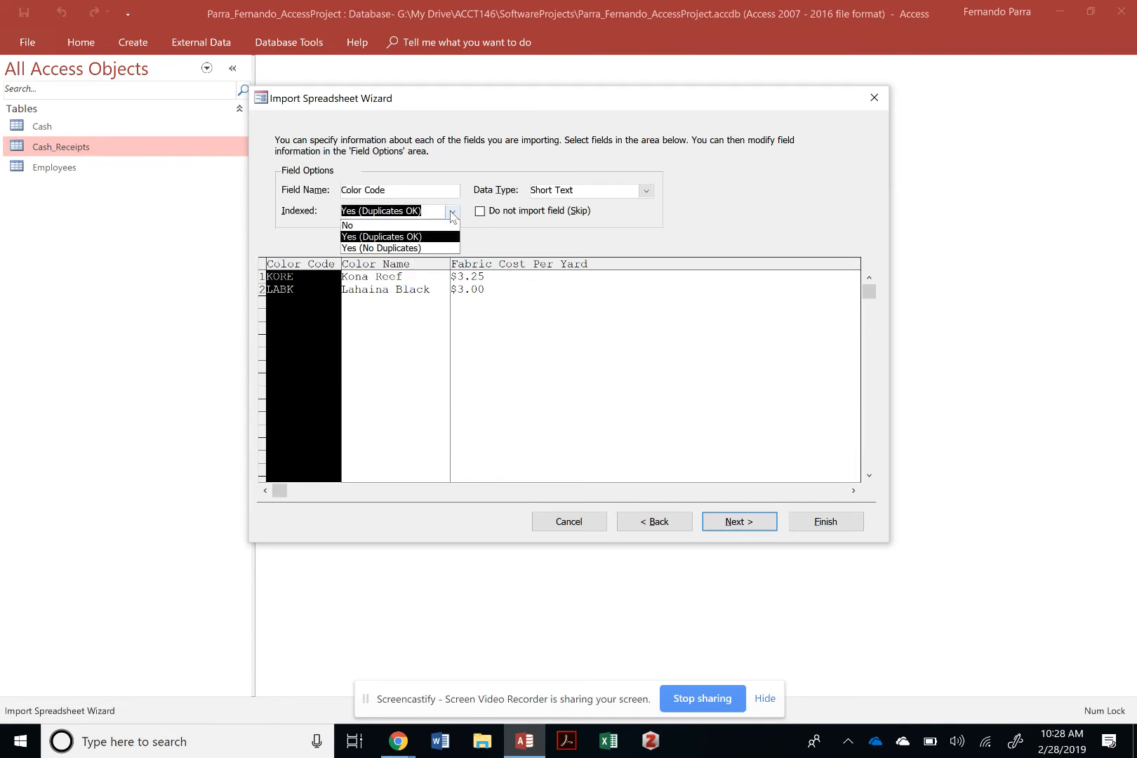
{"action": "left_click", "coordinate": [431, 248]}
{"action": "left_click", "coordinate": [397, 269]}
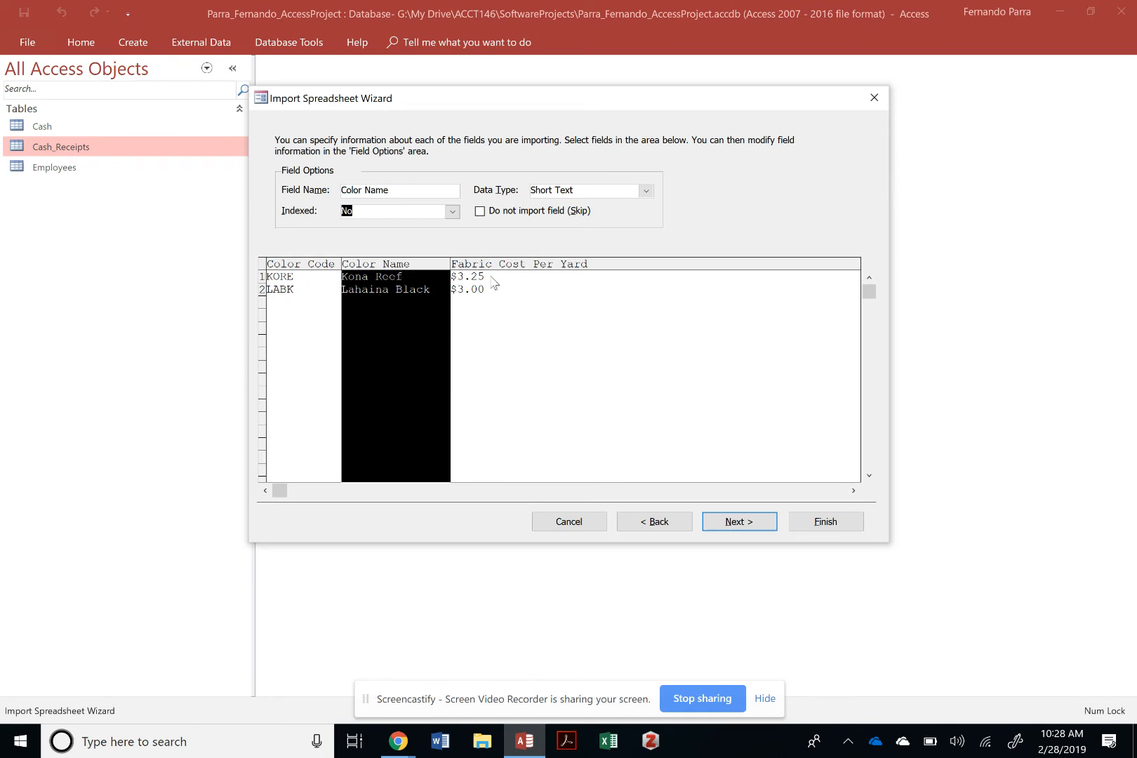
{"action": "left_click", "coordinate": [490, 276]}
{"action": "left_click", "coordinate": [396, 281]}
{"action": "left_click", "coordinate": [336, 281]}
Finish the import into a table named Fabric_Colors with Color Code as primary key, without saving the import steps
{"action": "left_click", "coordinate": [739, 521]}
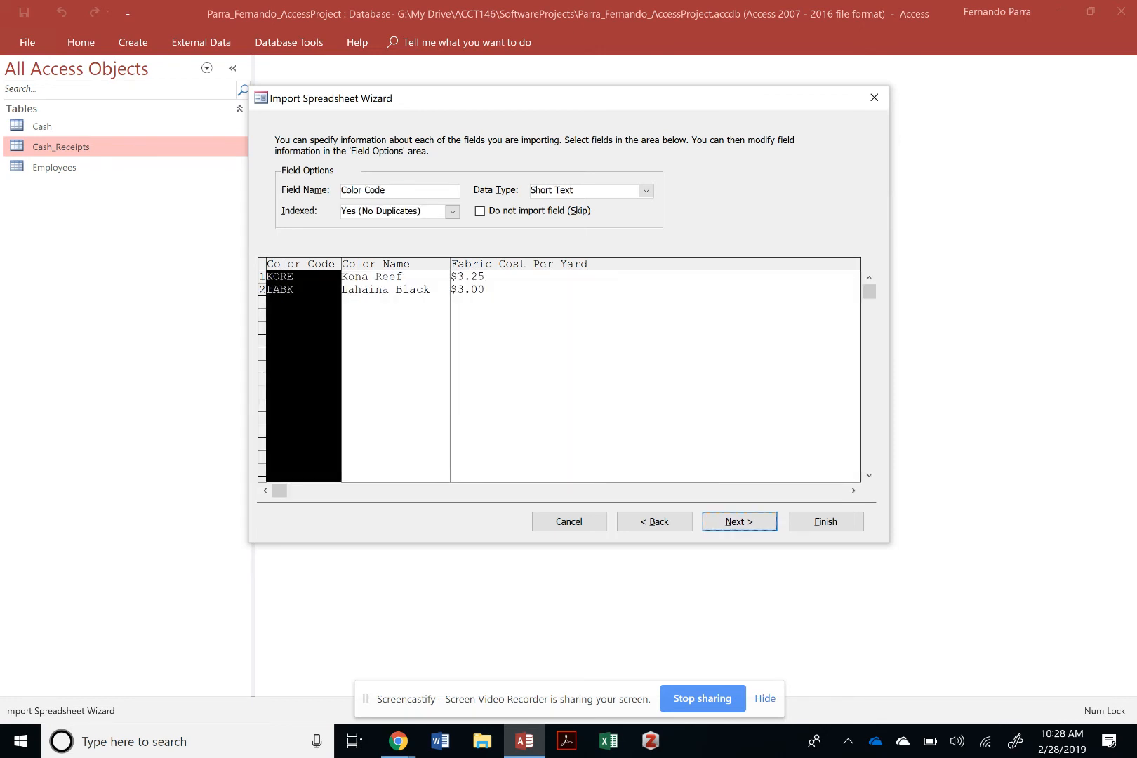
{"action": "left_click", "coordinate": [500, 201]}
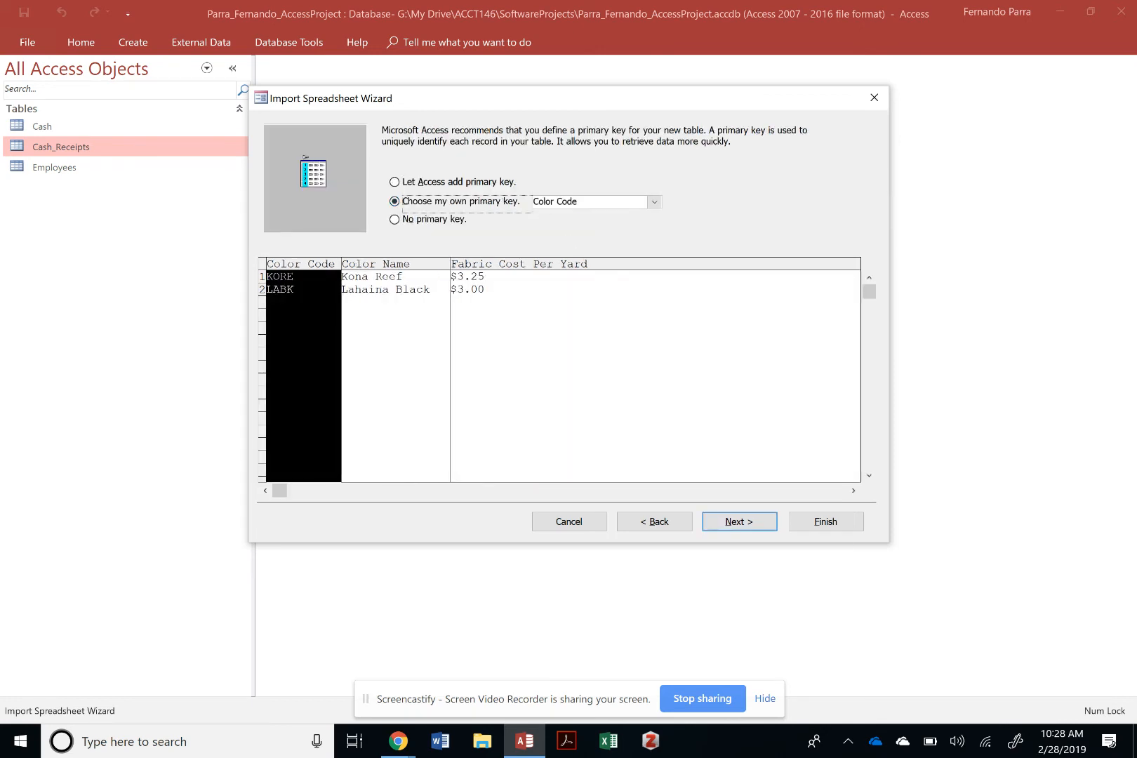
{"action": "left_click", "coordinate": [826, 521]}
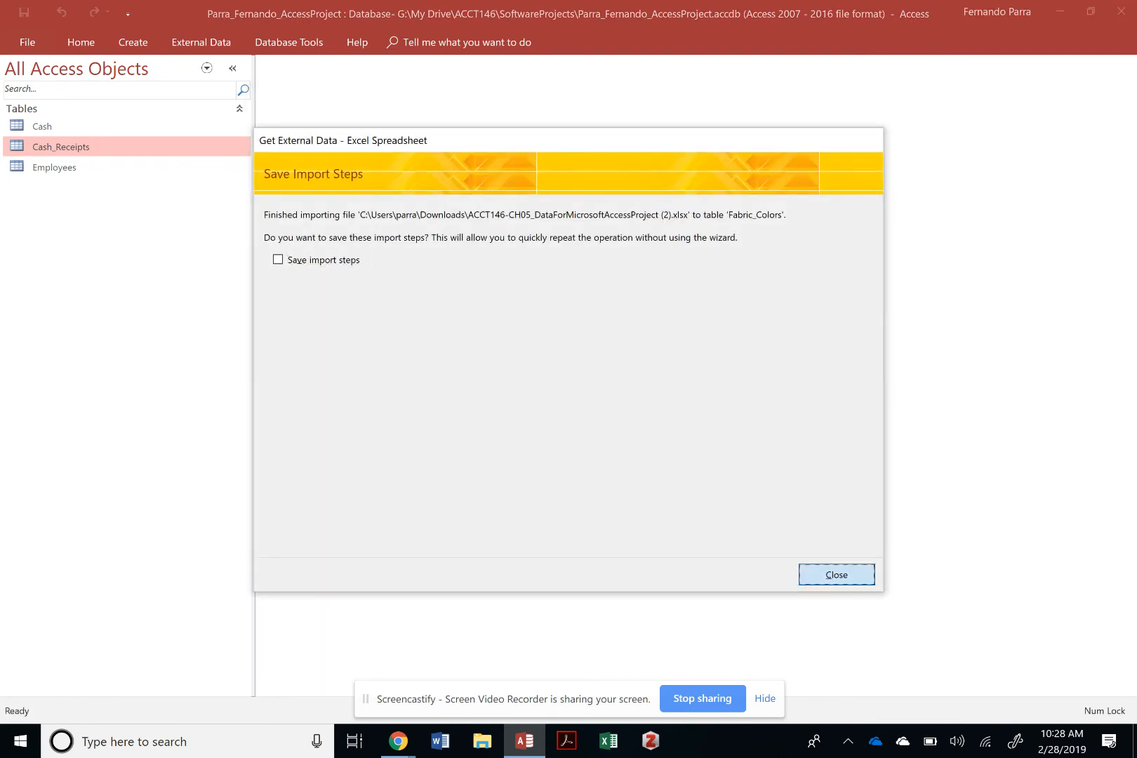
{"action": "left_click", "coordinate": [836, 574]}
{"action": "left_click", "coordinate": [205, 46]}
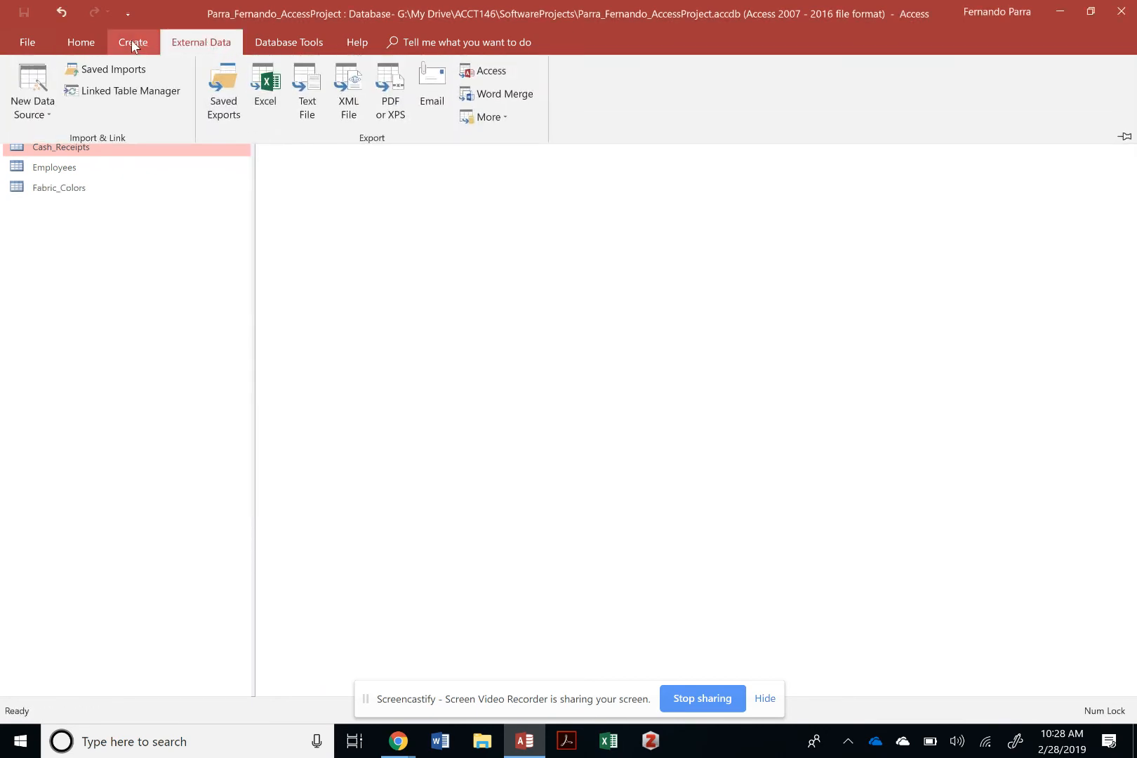
{"action": "left_click", "coordinate": [131, 43]}
{"action": "left_click", "coordinate": [271, 44]}
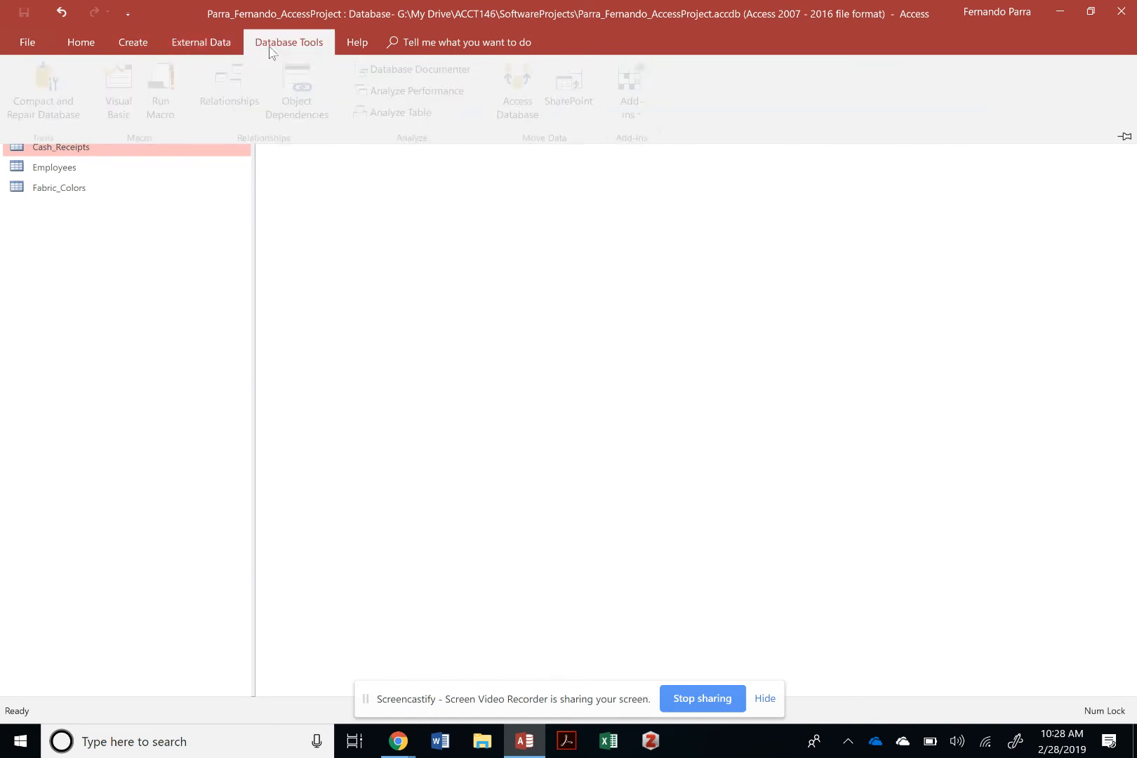
{"action": "left_click", "coordinate": [184, 46]}
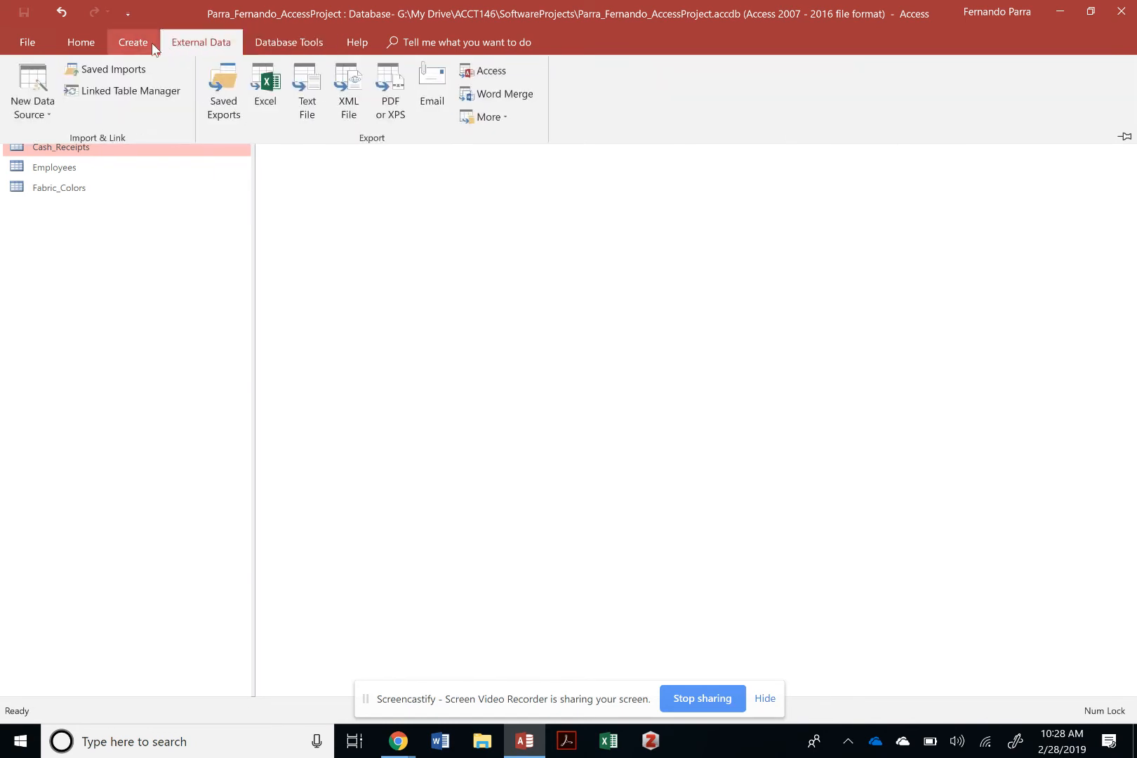
{"action": "left_click", "coordinate": [133, 43]}
{"action": "left_click", "coordinate": [202, 45]}
{"action": "left_click", "coordinate": [55, 114]}
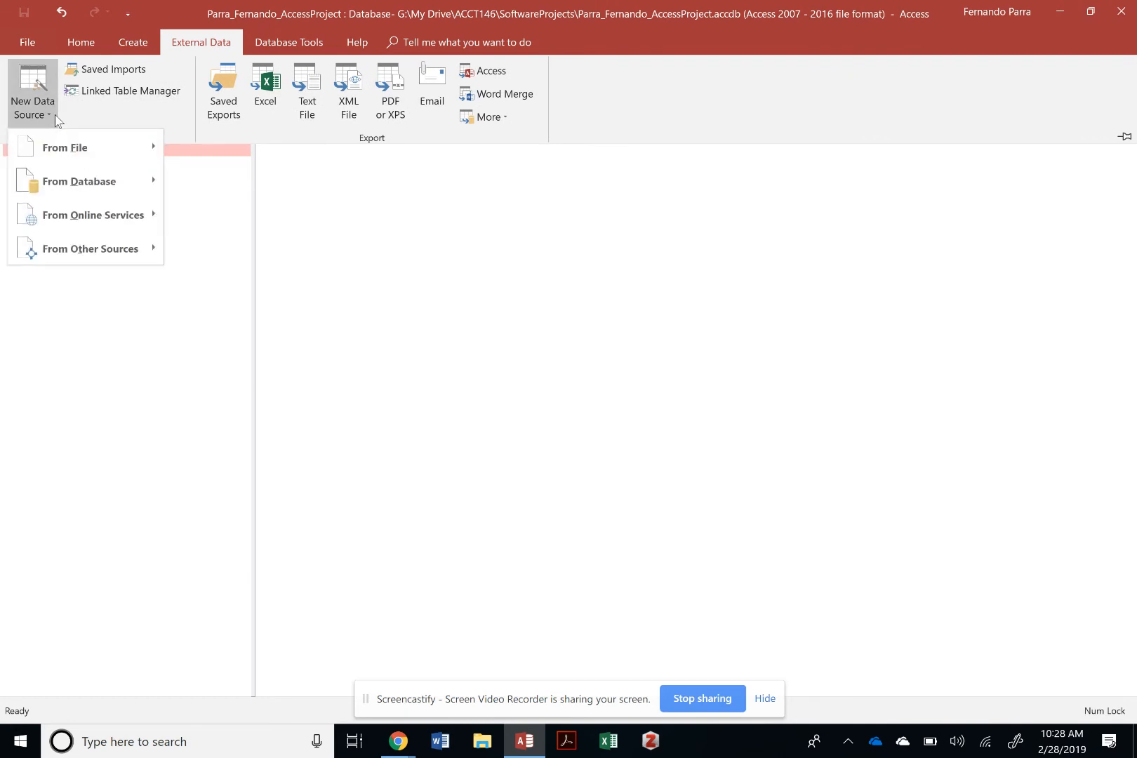
{"action": "mouse_move", "coordinate": [65, 154]}
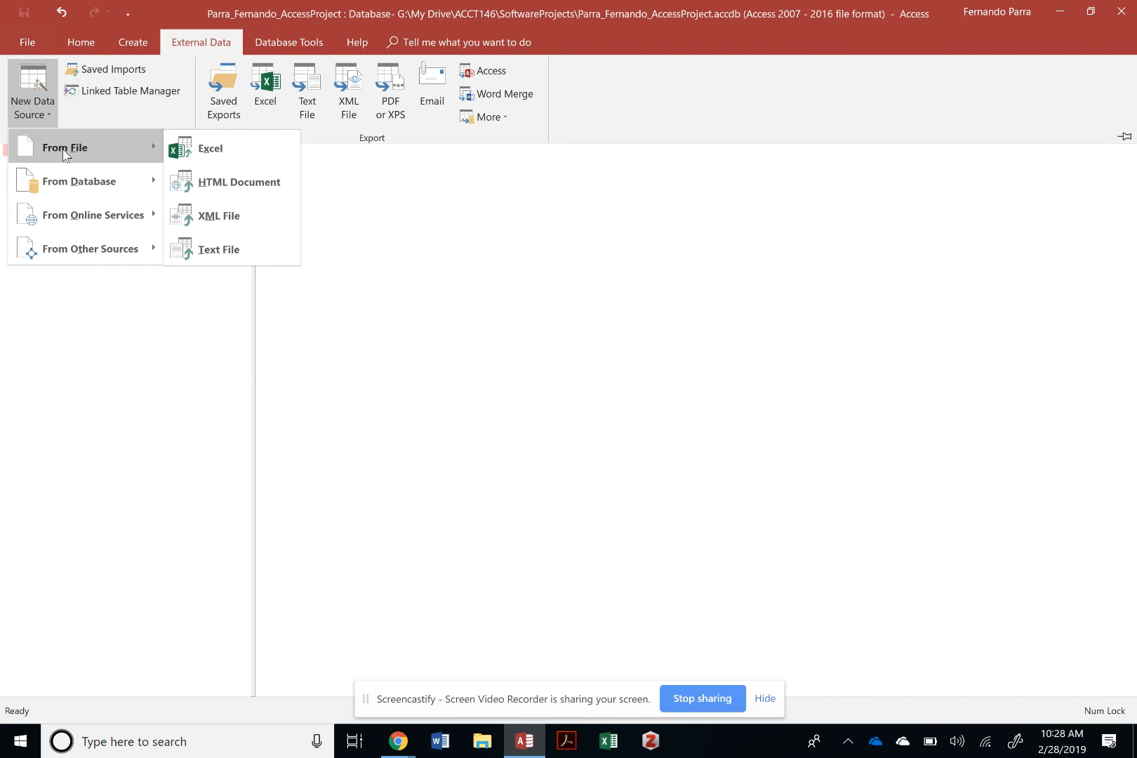
{"action": "left_click", "coordinate": [251, 148]}
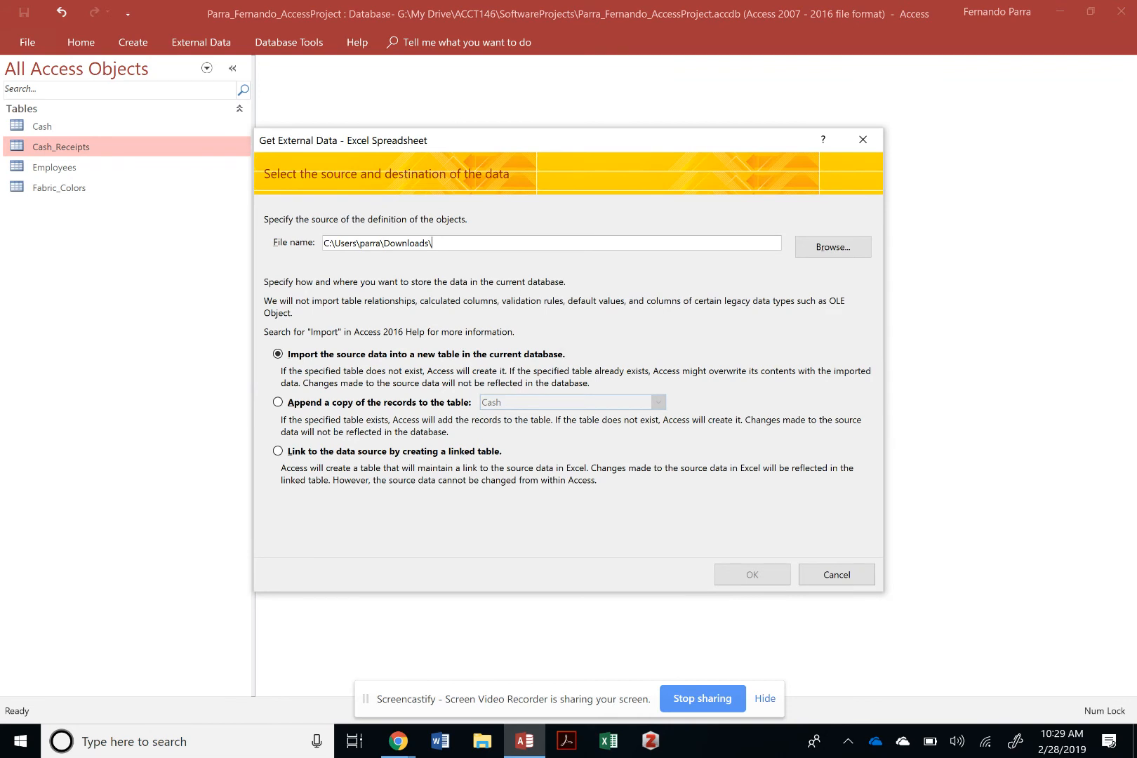
{"action": "left_click", "coordinate": [836, 574]}
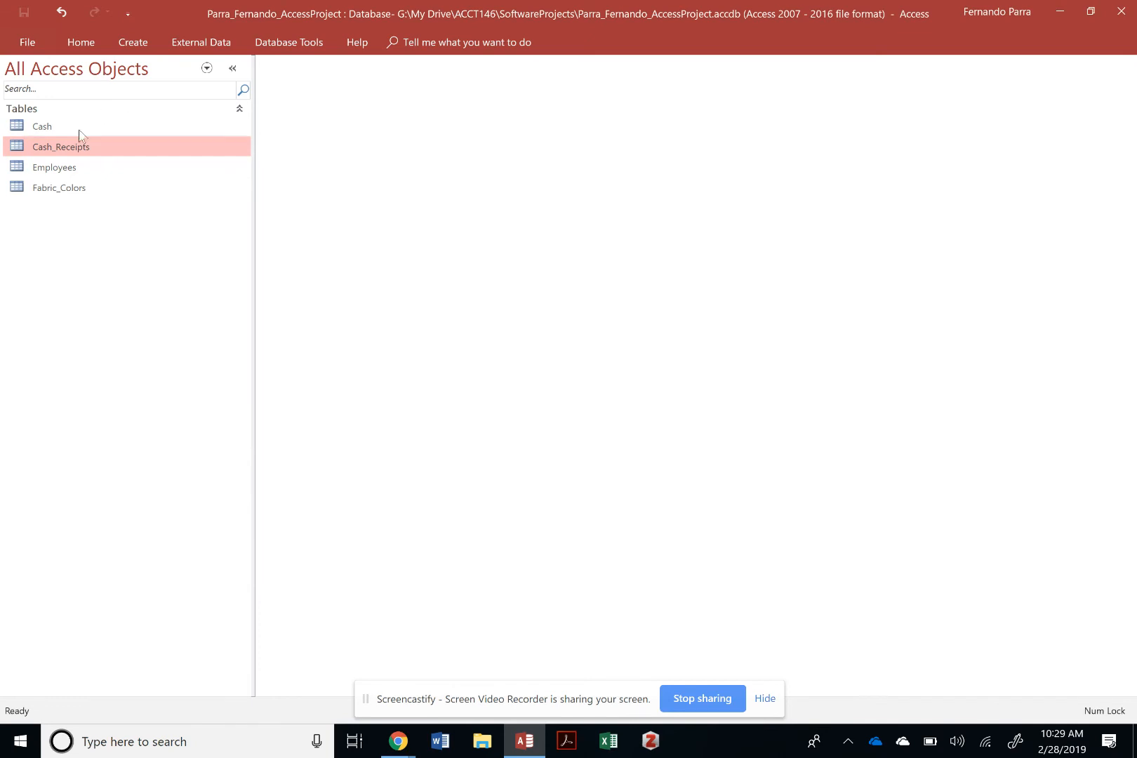
Open the Employees table in Datasheet view to look over its imported records
{"action": "left_click", "coordinate": [78, 168]}
{"action": "double_click", "coordinate": [79, 168]}
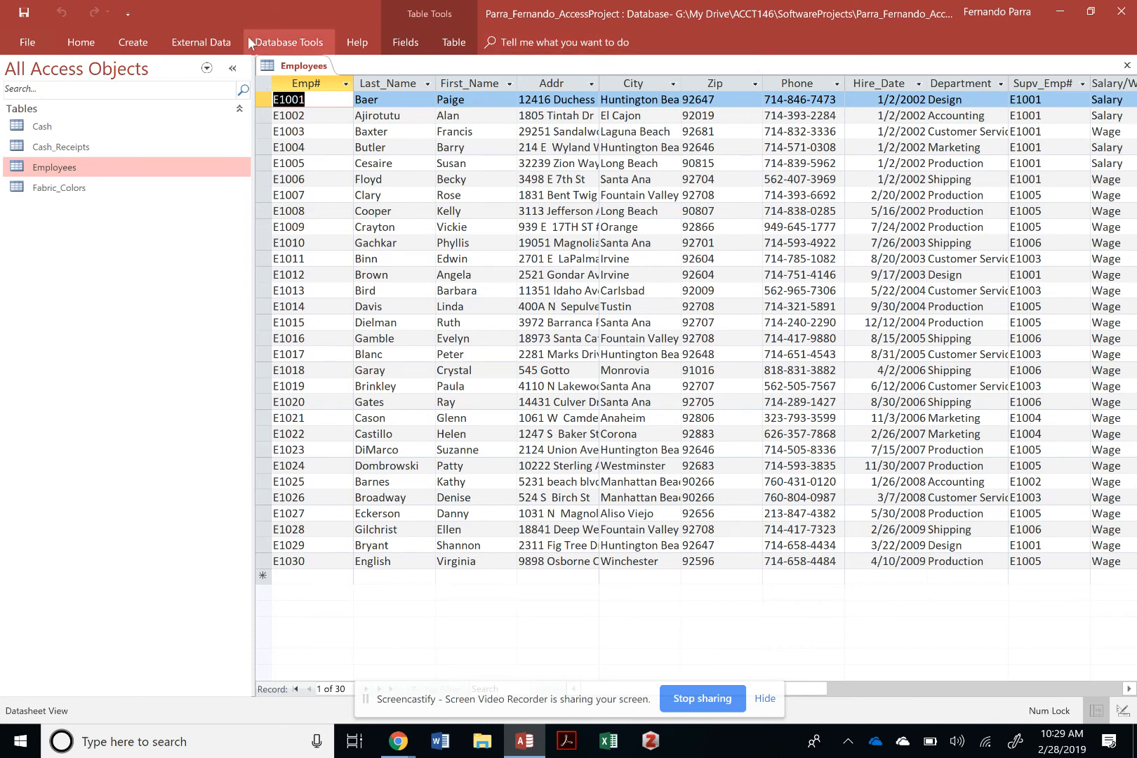
Start another Excel import into a new table from ACCT146-CH05_DataForMicrosoftAccessProject (2).xlsx in Downloads
{"action": "left_click", "coordinate": [210, 42]}
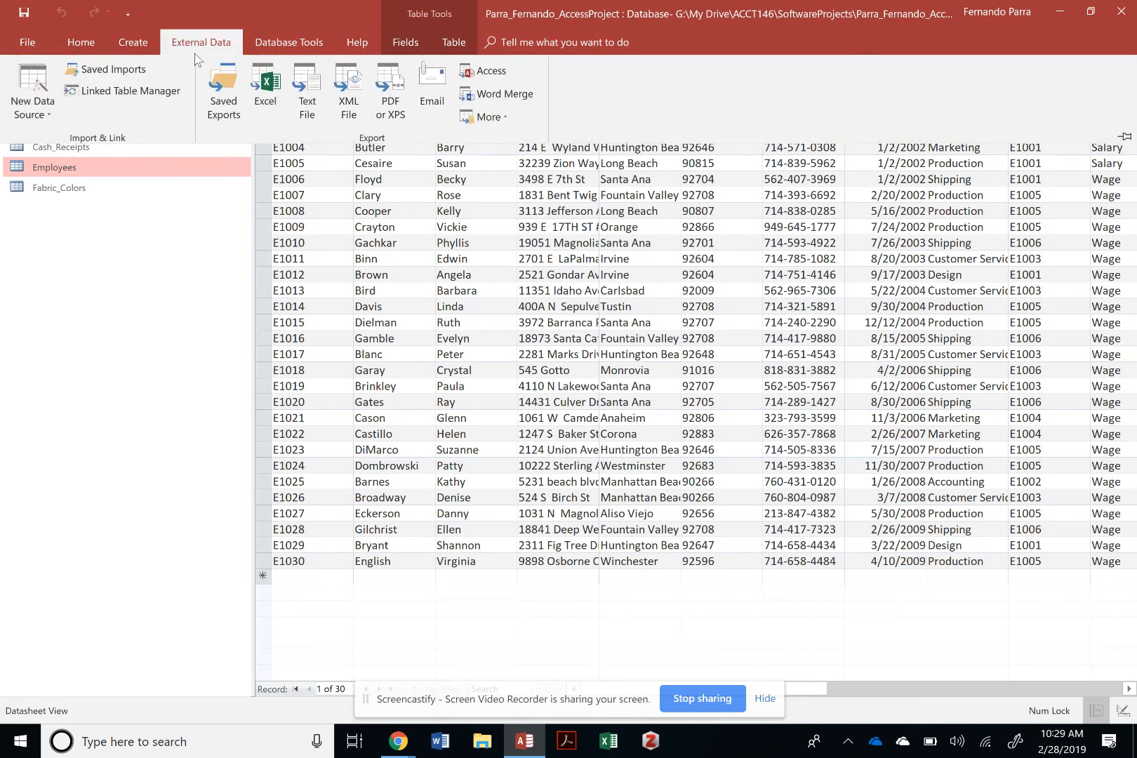
{"action": "left_click", "coordinate": [38, 97]}
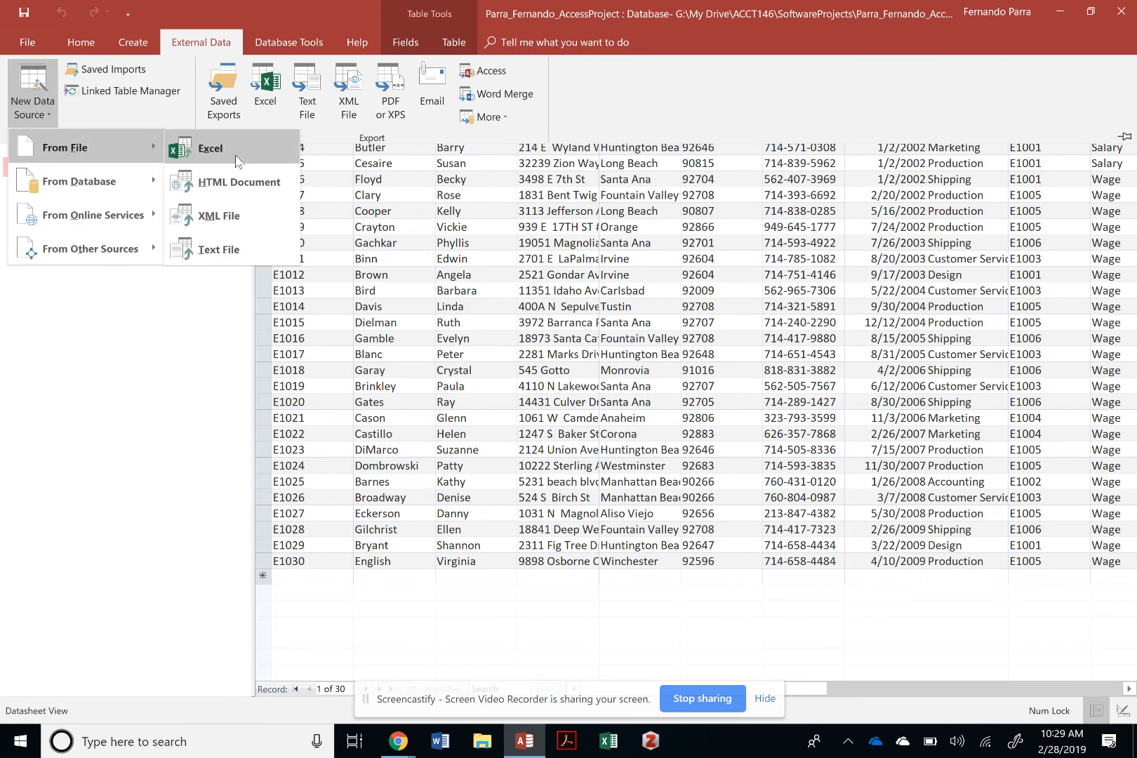
{"action": "left_click", "coordinate": [235, 155]}
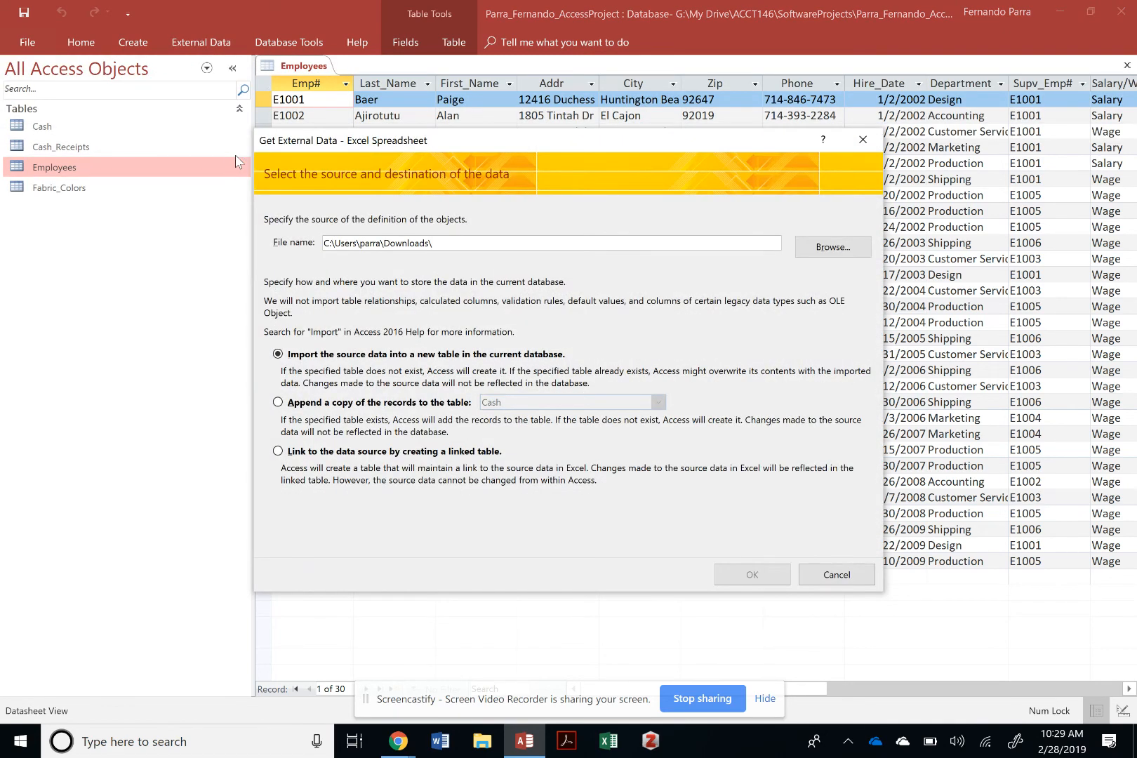
{"action": "left_click", "coordinate": [833, 247]}
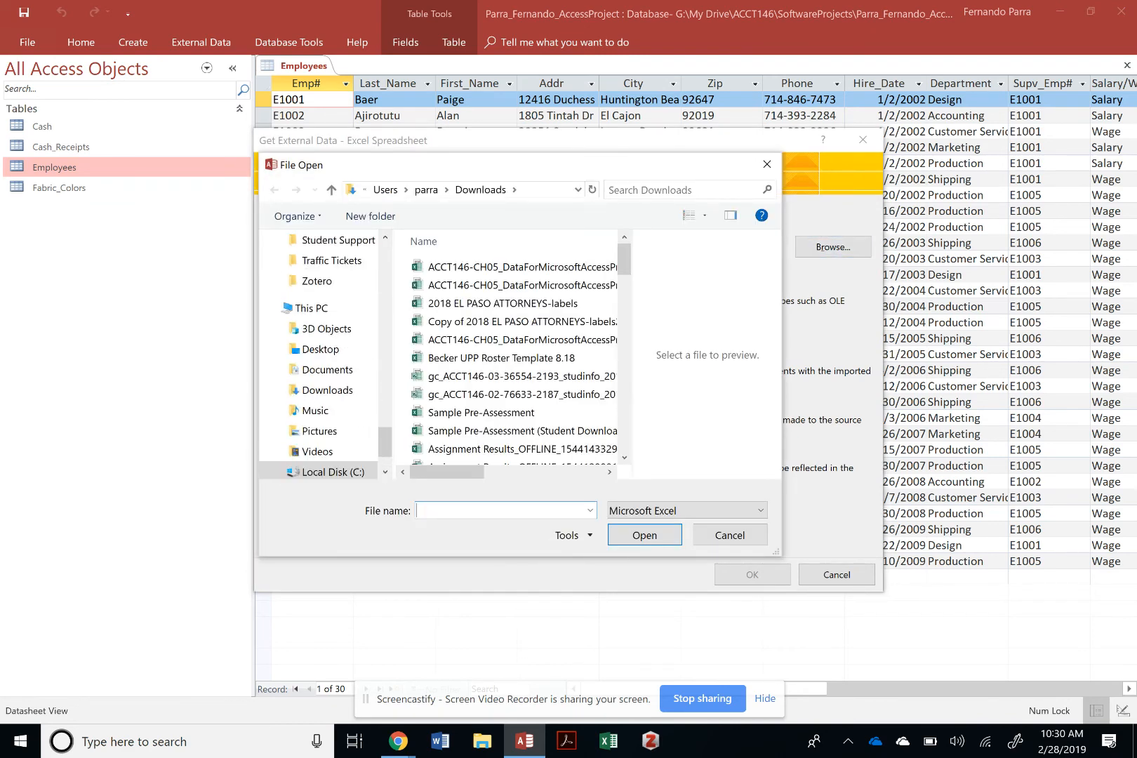
{"action": "left_click", "coordinate": [491, 266]}
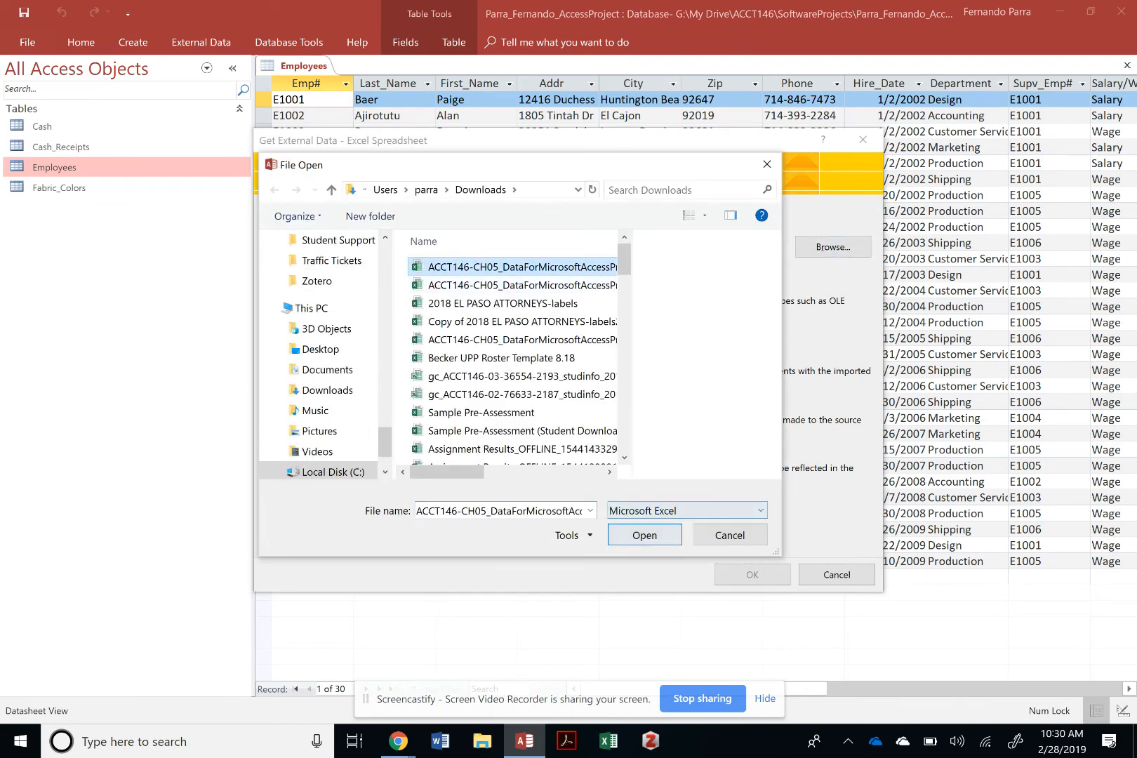
{"action": "left_click", "coordinate": [644, 534]}
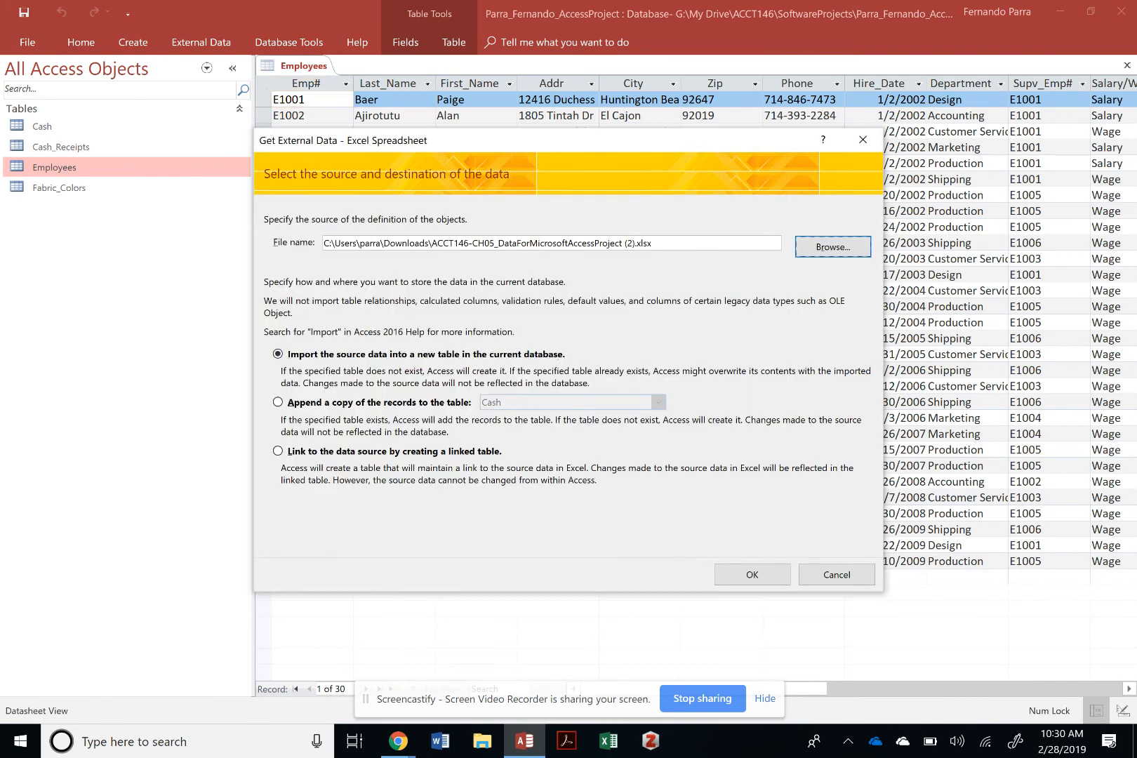
{"action": "left_click", "coordinate": [751, 573]}
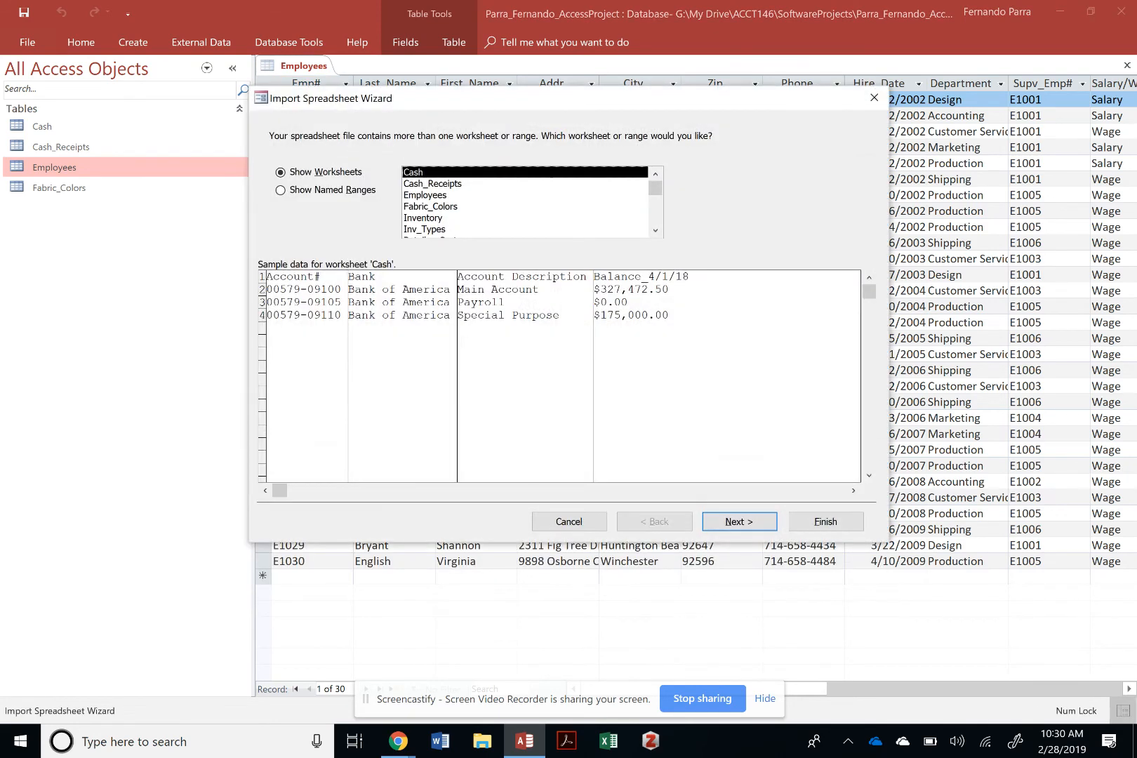
Choose the Inventory worksheet as the import source, using its first row as column headings, and proceed to the field options
{"action": "left_click", "coordinate": [458, 197]}
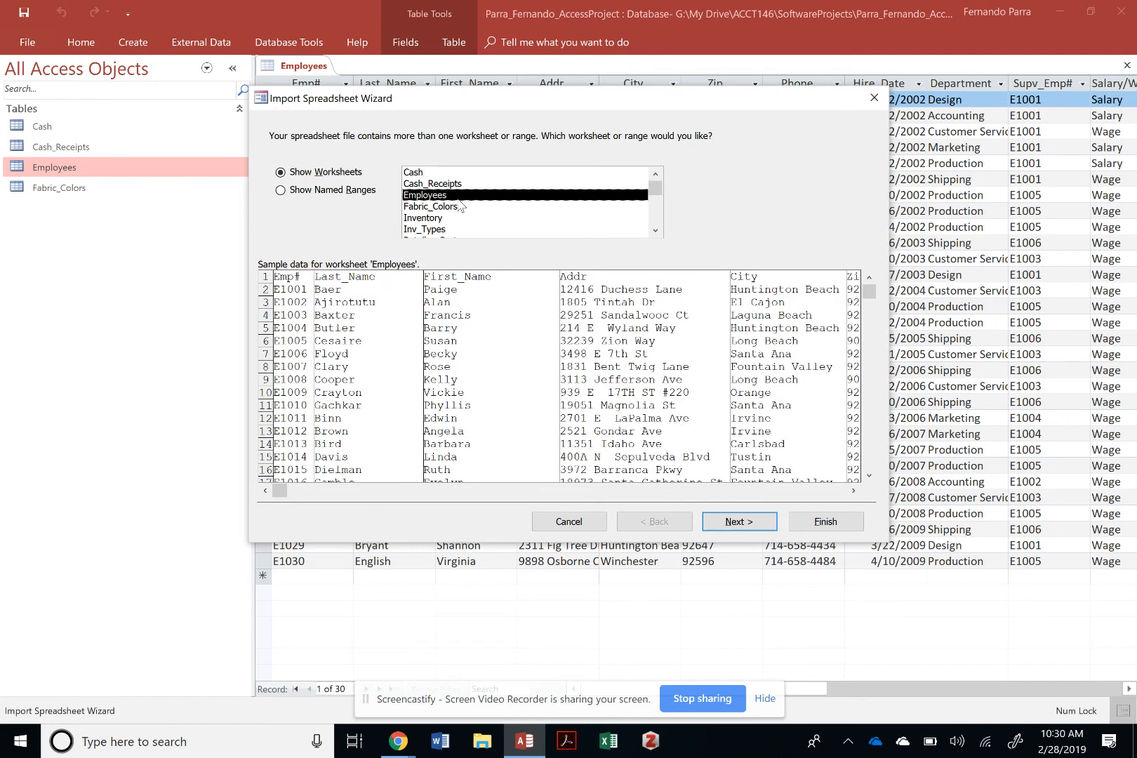
{"action": "left_click", "coordinate": [462, 216]}
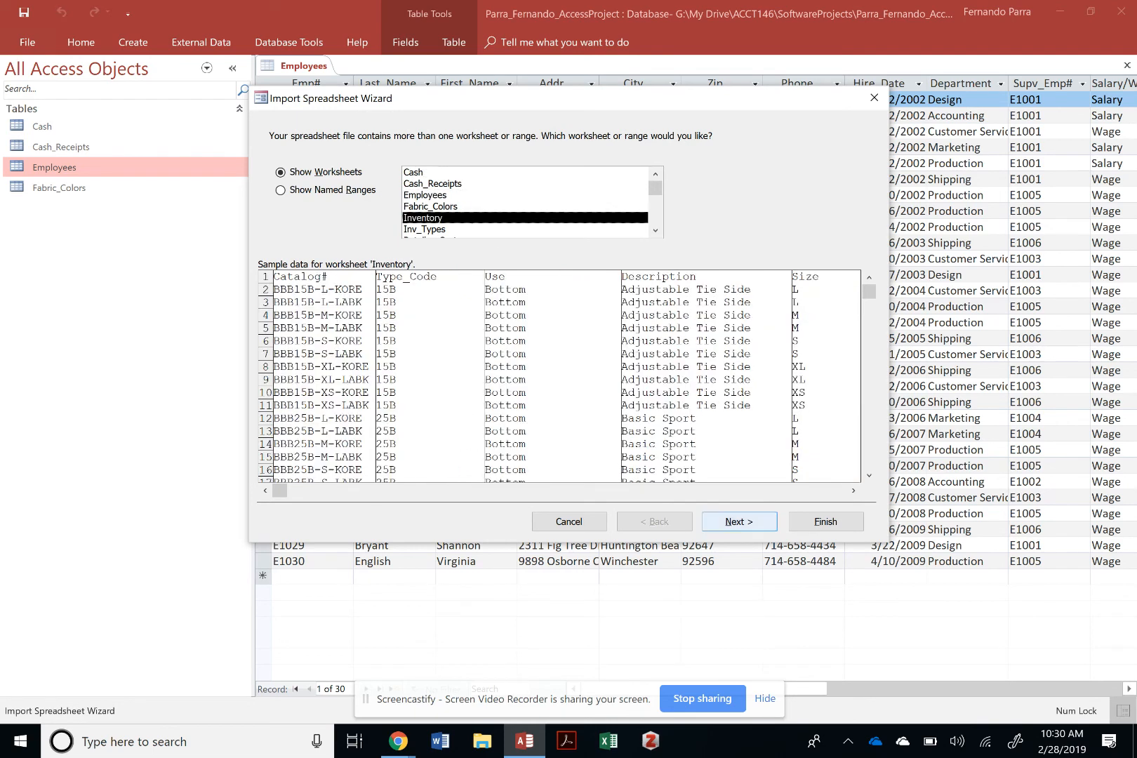
{"action": "left_click", "coordinate": [739, 522]}
{"action": "left_click", "coordinate": [739, 522]}
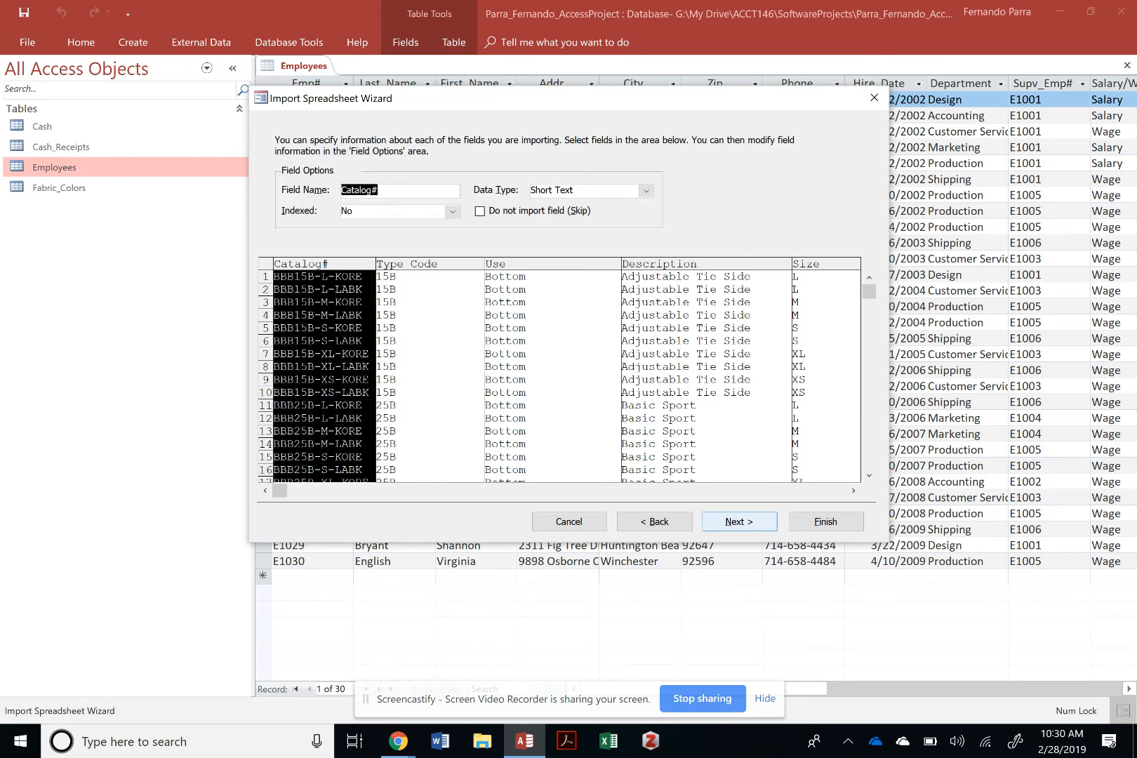
Review the field name, data type and indexing of the Inventory columns from Type_Code through Standard_Cost
{"action": "left_click", "coordinate": [432, 315]}
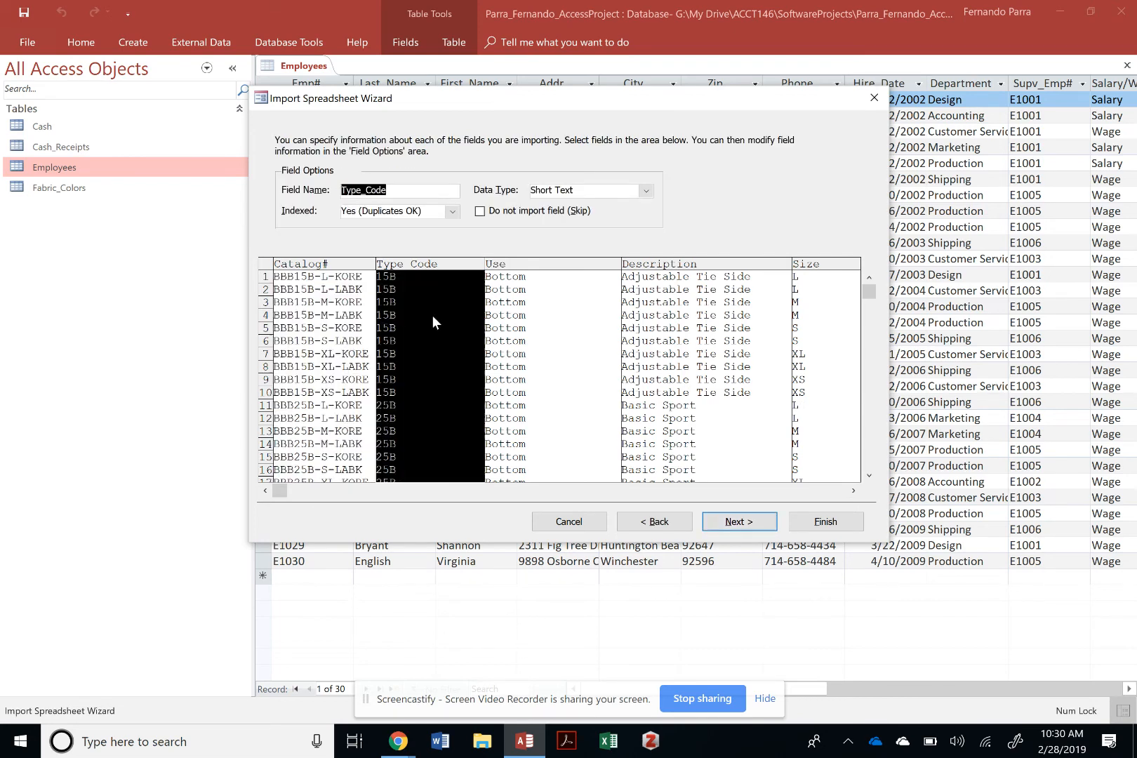
{"action": "key", "text": "Tab"}
{"action": "left_click", "coordinate": [527, 285]}
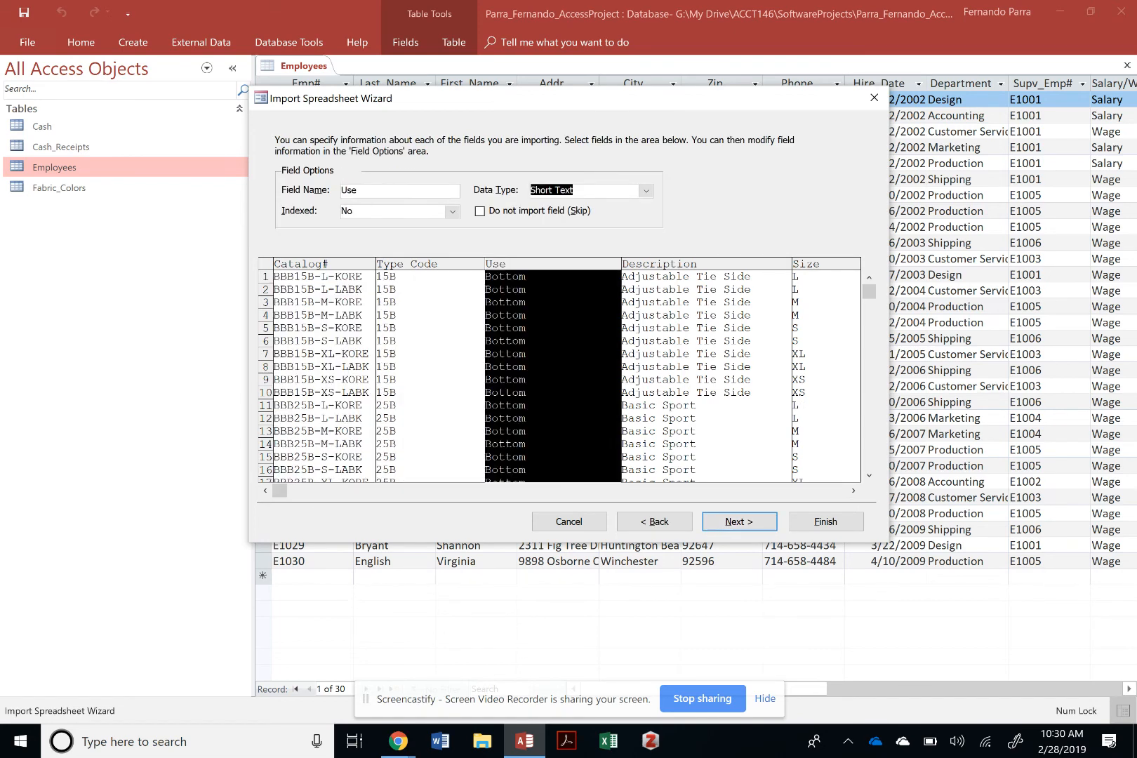
{"action": "left_click", "coordinate": [701, 308]}
{"action": "left_click", "coordinate": [826, 316]}
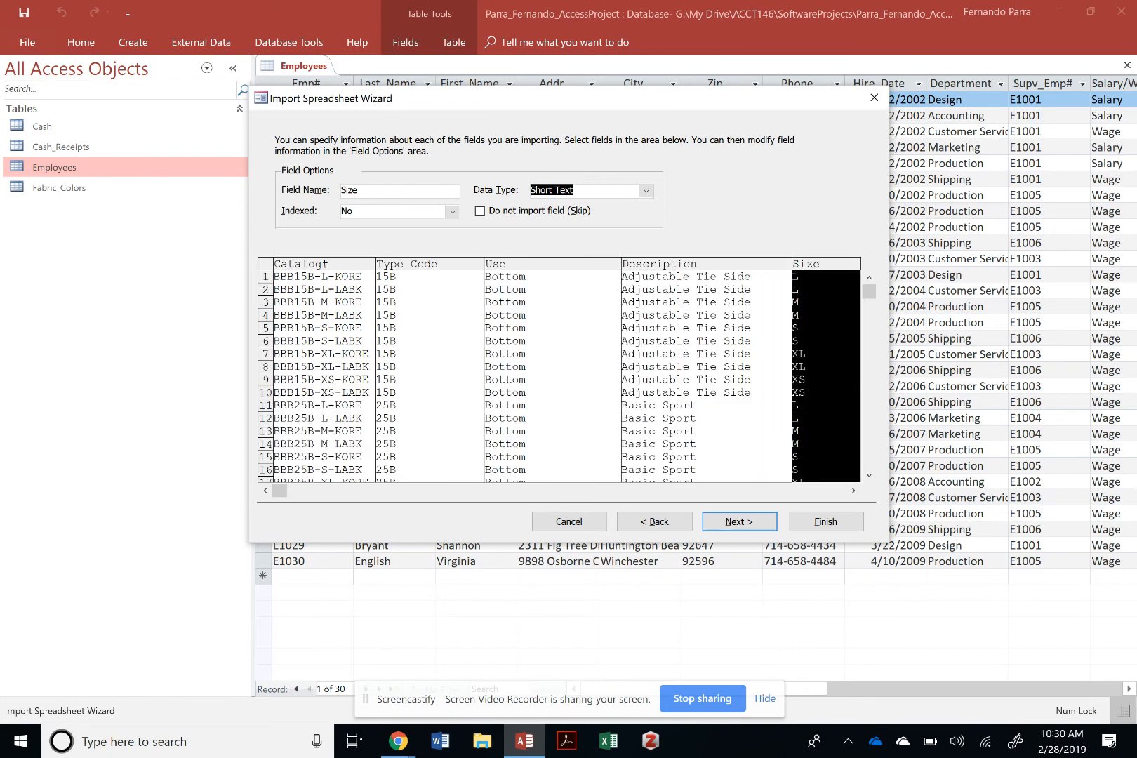
{"action": "key", "text": "shift+Tab"}
{"action": "left_click_drag", "start_coordinate": [280, 491], "coordinate": [839, 490]}
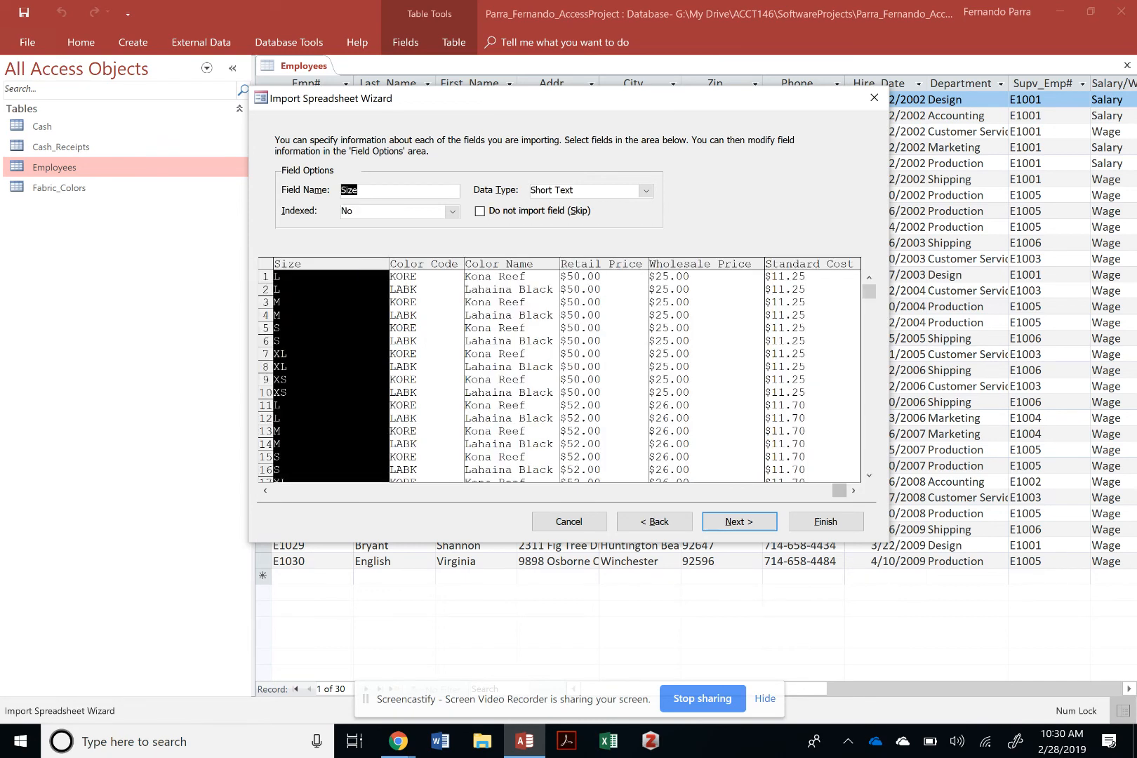
{"action": "left_click", "coordinate": [404, 337]}
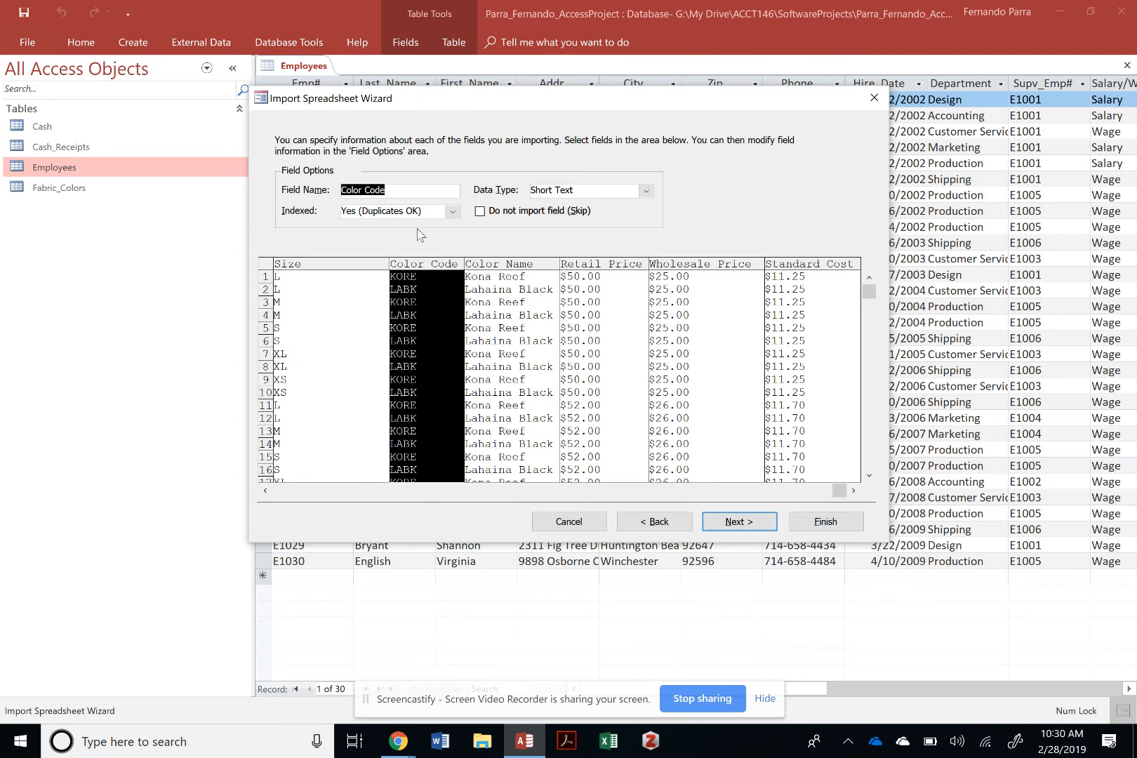
{"action": "left_click", "coordinate": [500, 309]}
{"action": "left_click", "coordinate": [438, 313]}
{"action": "left_click", "coordinate": [496, 320]}
{"action": "left_click", "coordinate": [603, 321]}
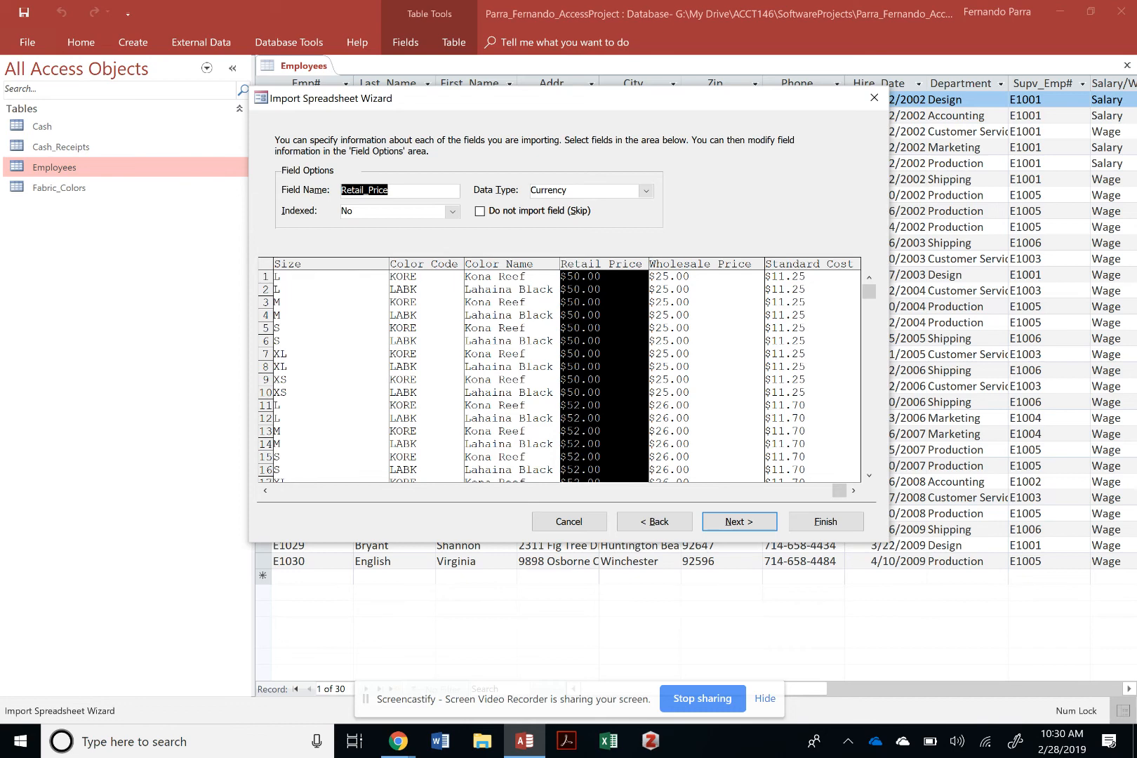
{"action": "left_click", "coordinate": [705, 322]}
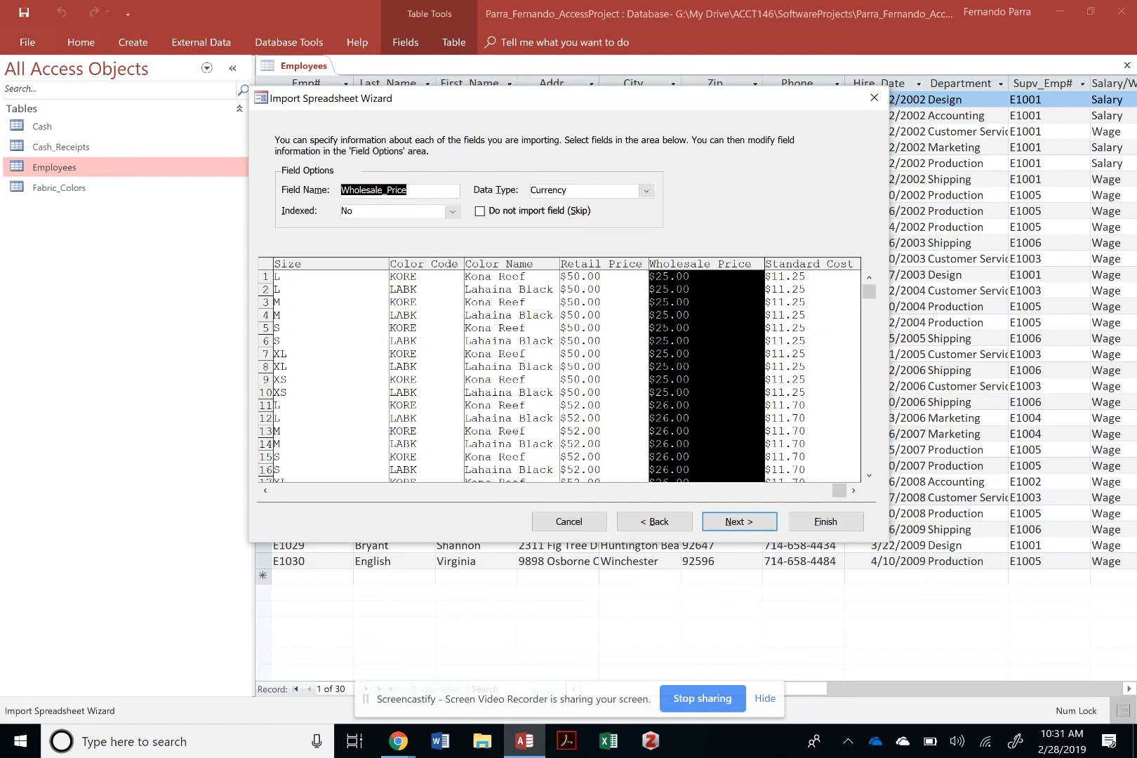
{"action": "left_click", "coordinate": [812, 328]}
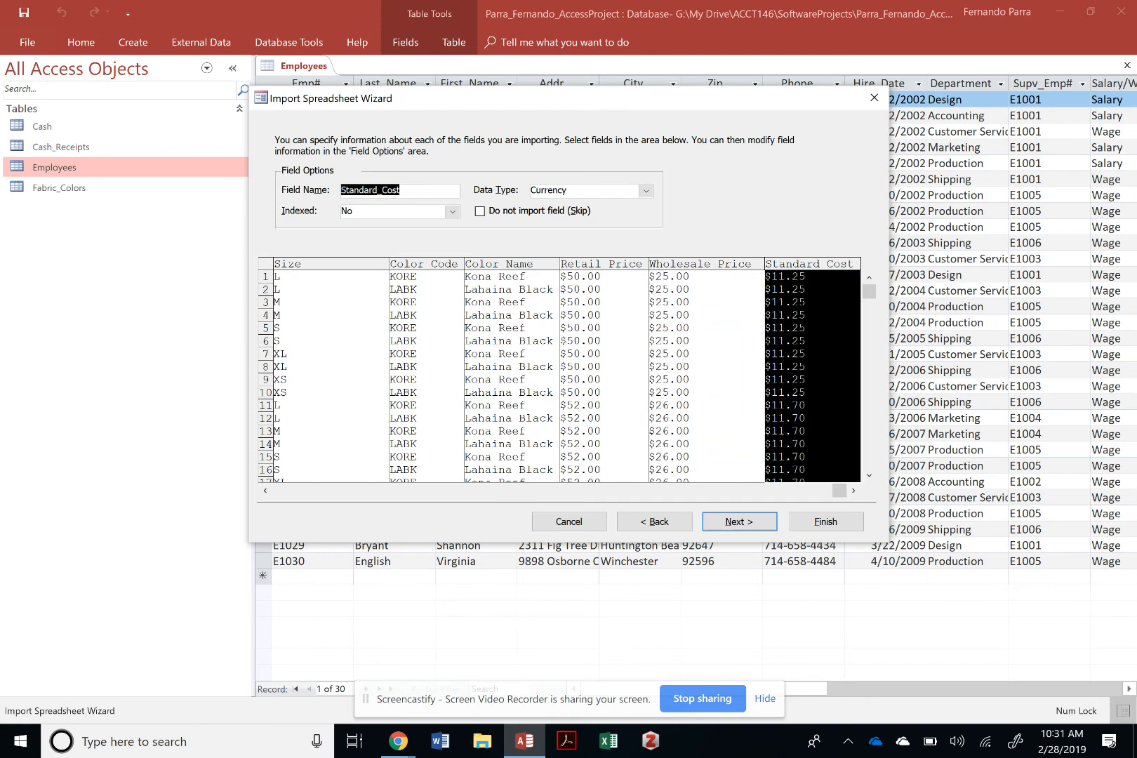
{"action": "key", "text": "Tab"}
{"action": "left_click", "coordinate": [603, 329]}
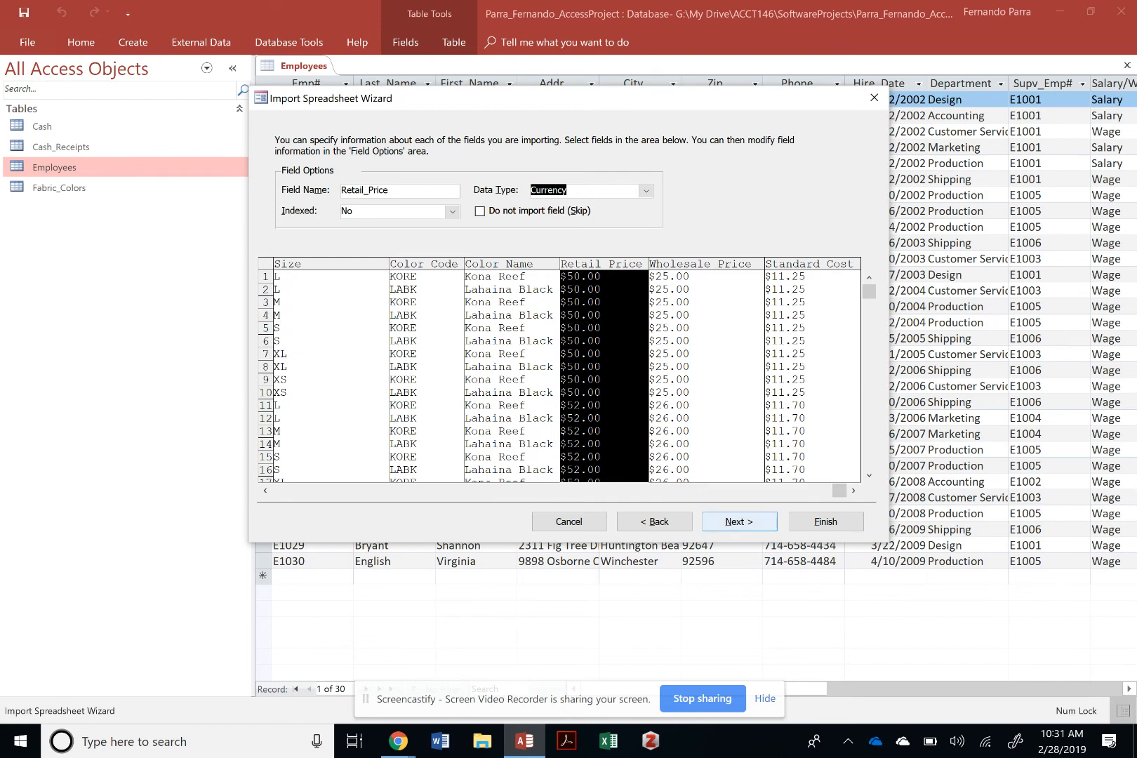
Finish the import into a table named Inventory with Catalog# as primary key, without saving the import steps
{"action": "left_click", "coordinate": [738, 522]}
{"action": "left_click", "coordinate": [499, 202]}
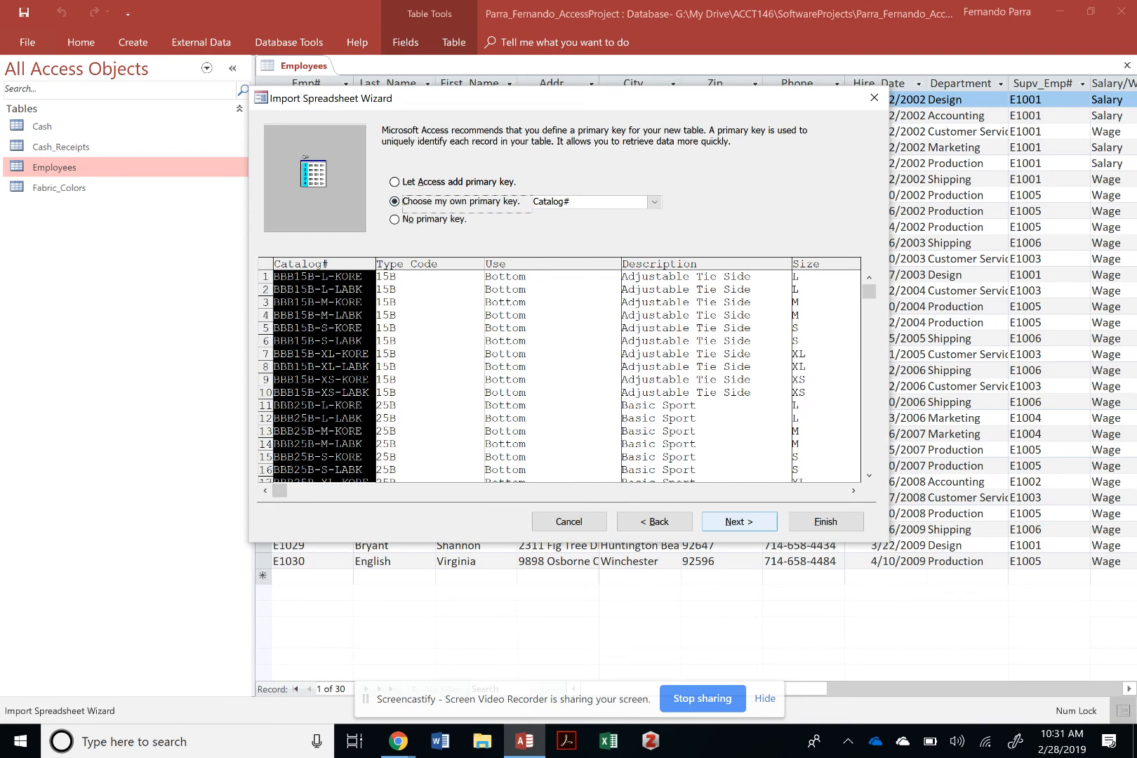
{"action": "key", "text": "Return"}
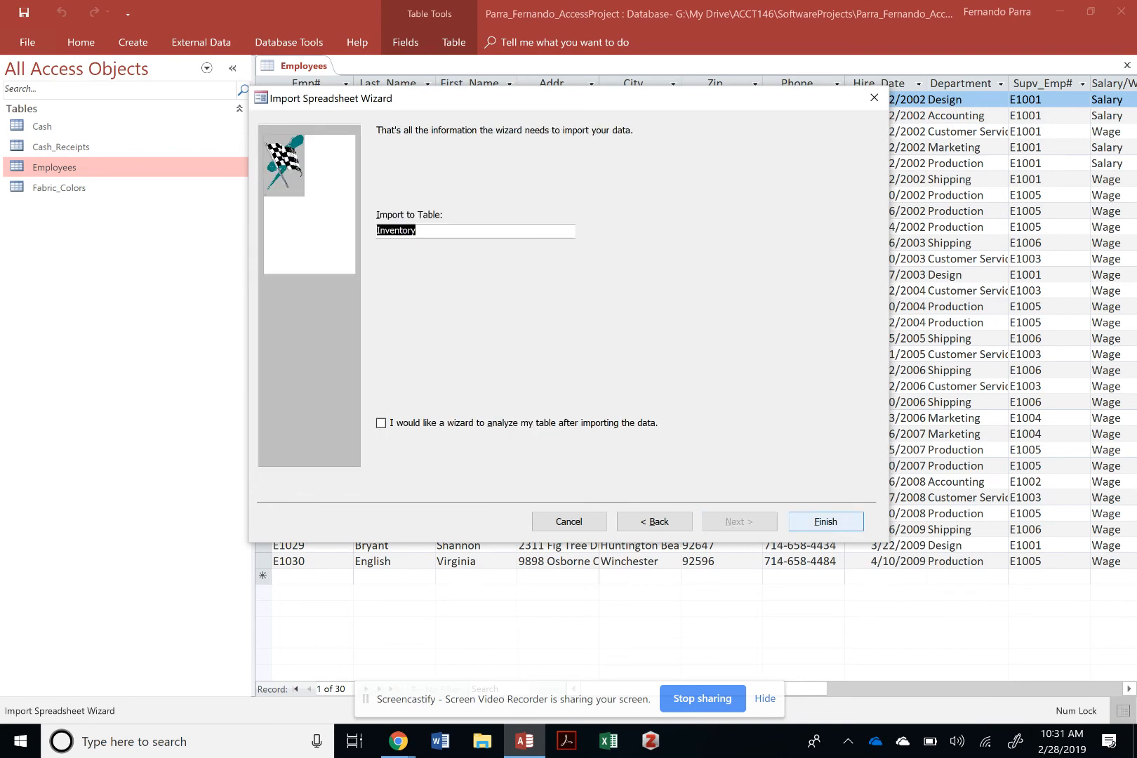
{"action": "key", "text": "Return"}
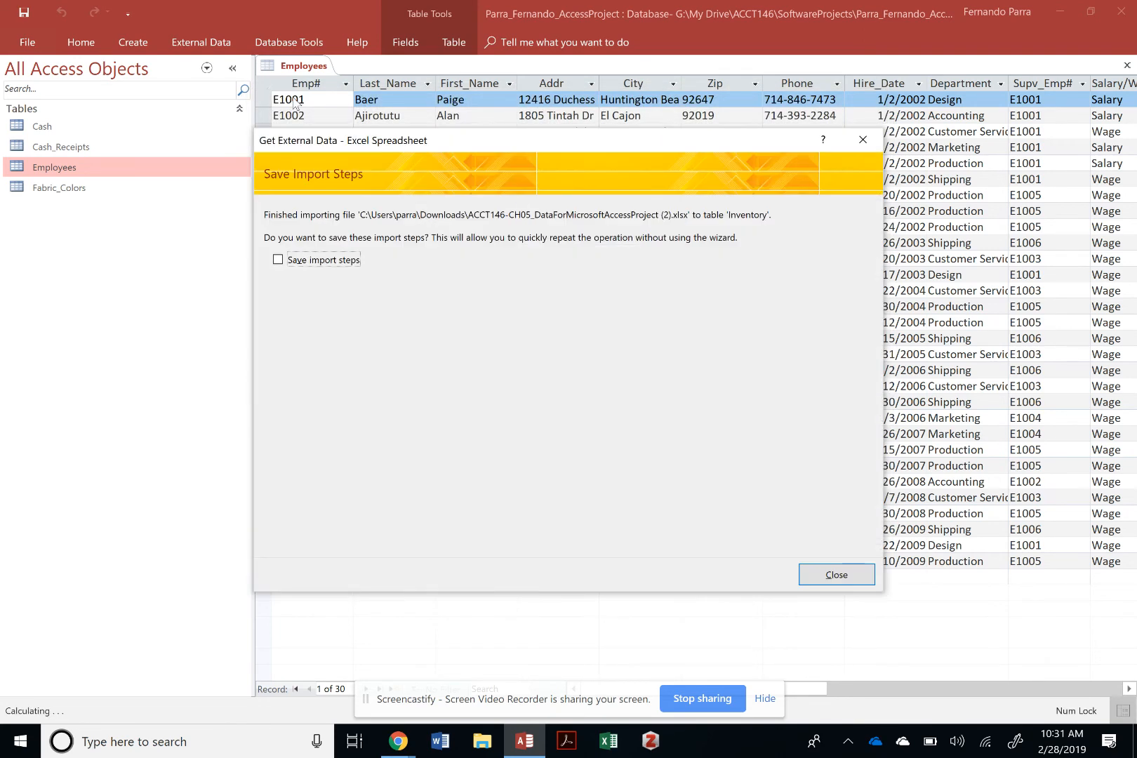
{"action": "key", "text": "Return"}
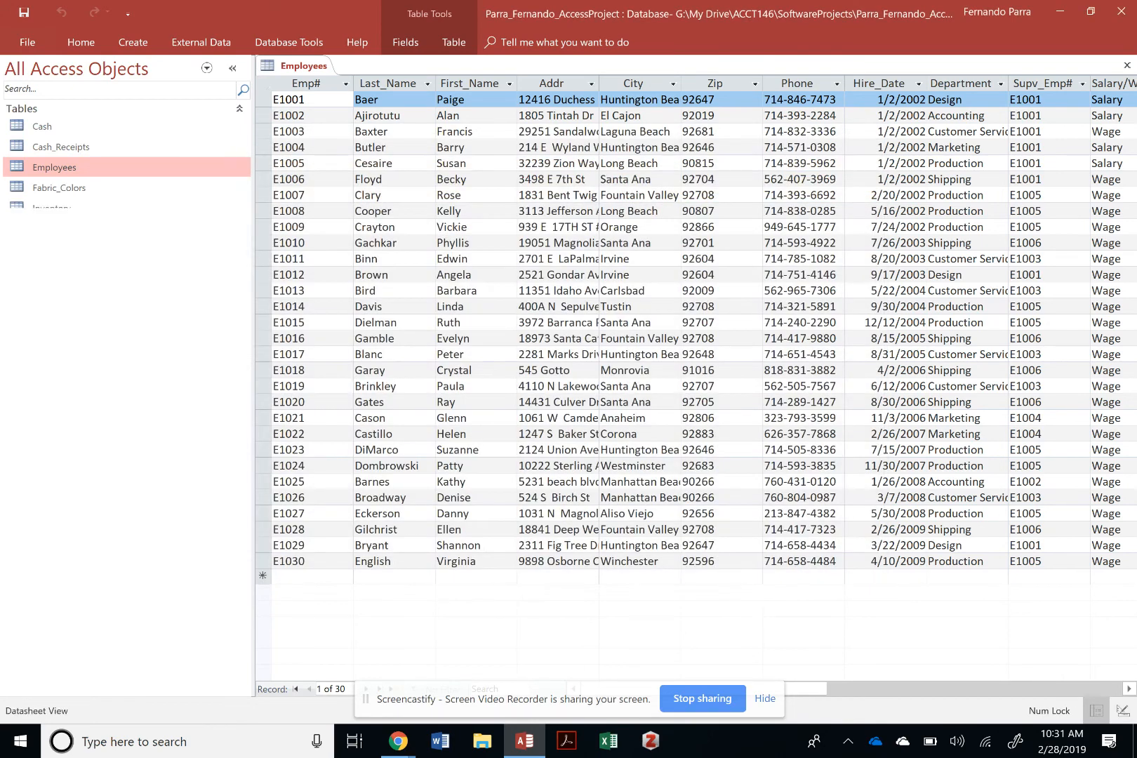
Start another Excel import into a new table from ACCT146-CH05_DataForMicrosoftAccessProject (2).xlsx in the Downloads folder
{"action": "left_click", "coordinate": [200, 42]}
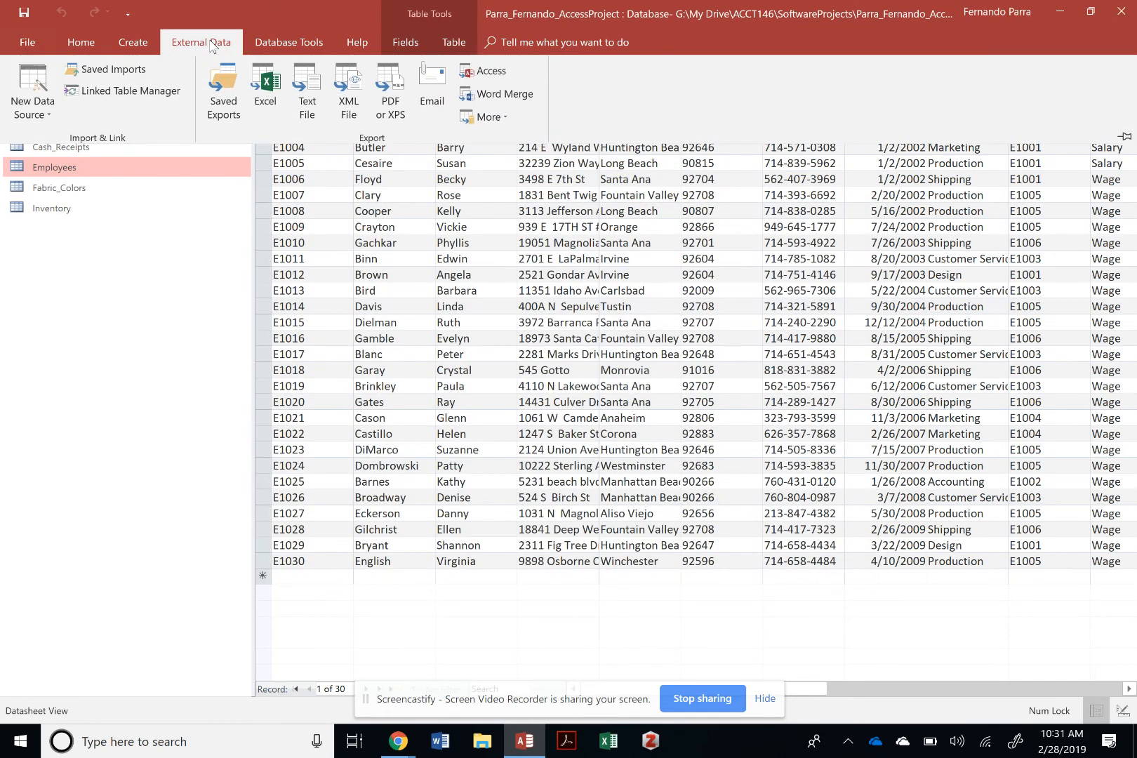
{"action": "left_click", "coordinate": [51, 87]}
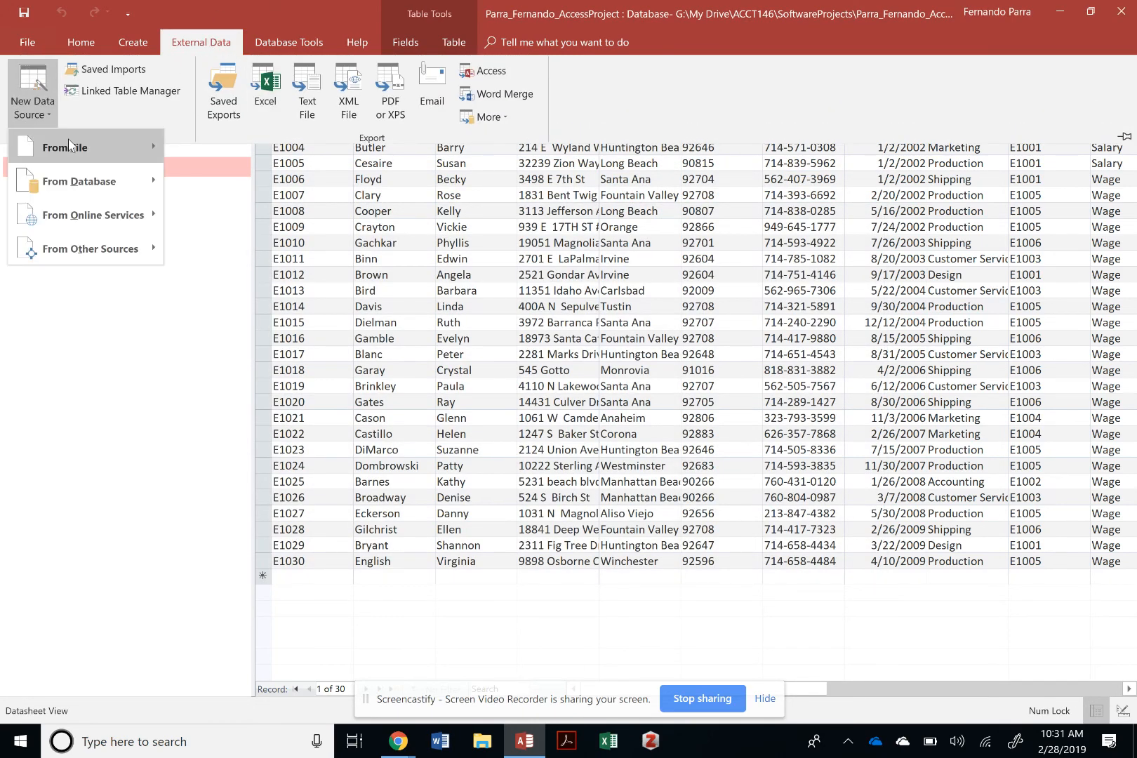
{"action": "mouse_move", "coordinate": [69, 146]}
{"action": "left_click", "coordinate": [195, 160]}
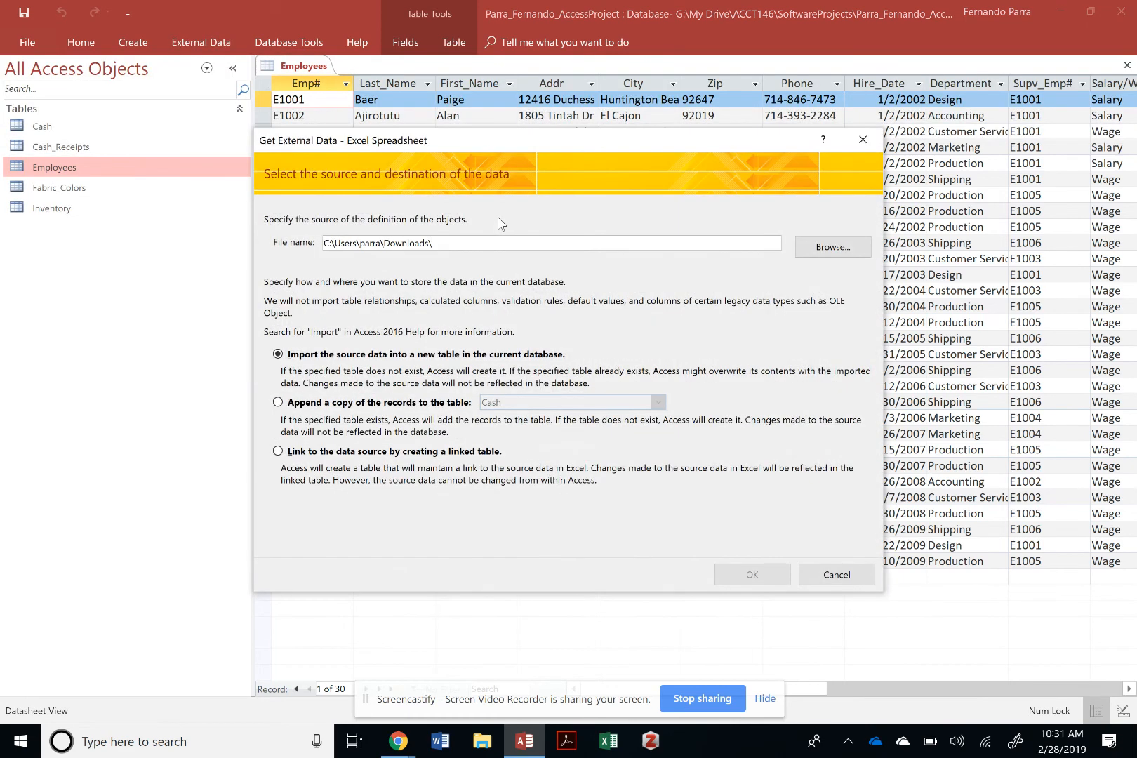
{"action": "left_click", "coordinate": [833, 247]}
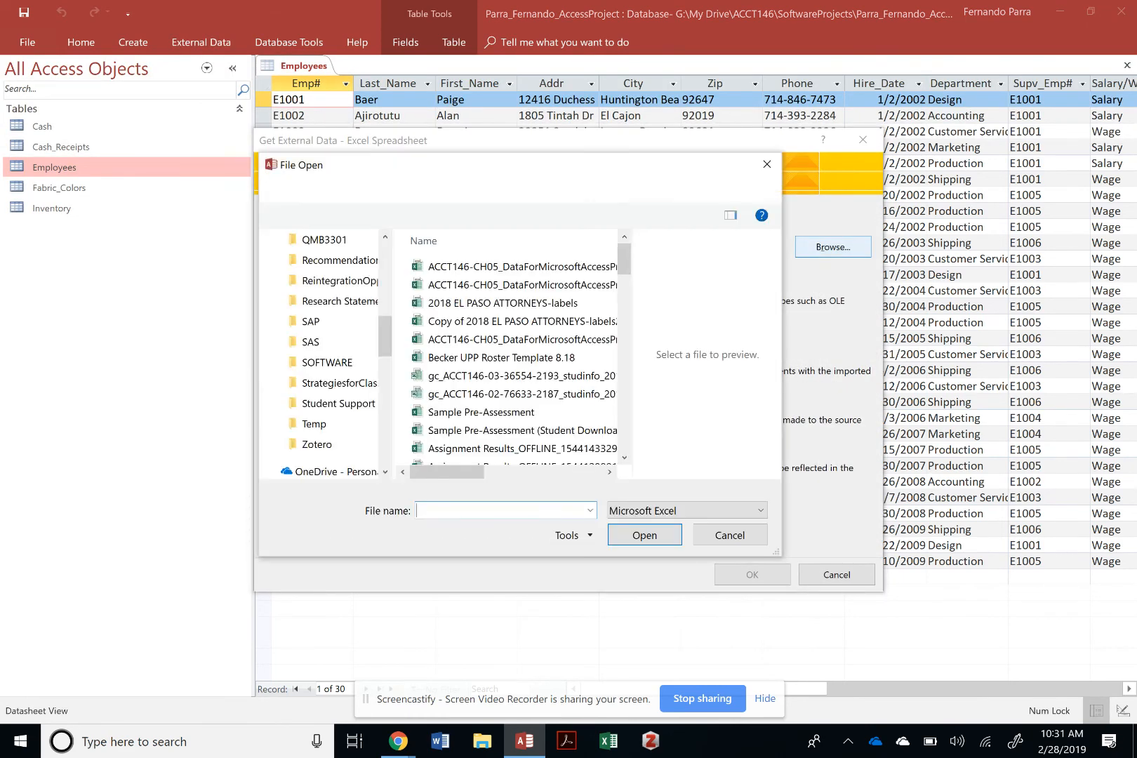
{"action": "left_click", "coordinate": [512, 266]}
{"action": "left_click", "coordinate": [644, 535]}
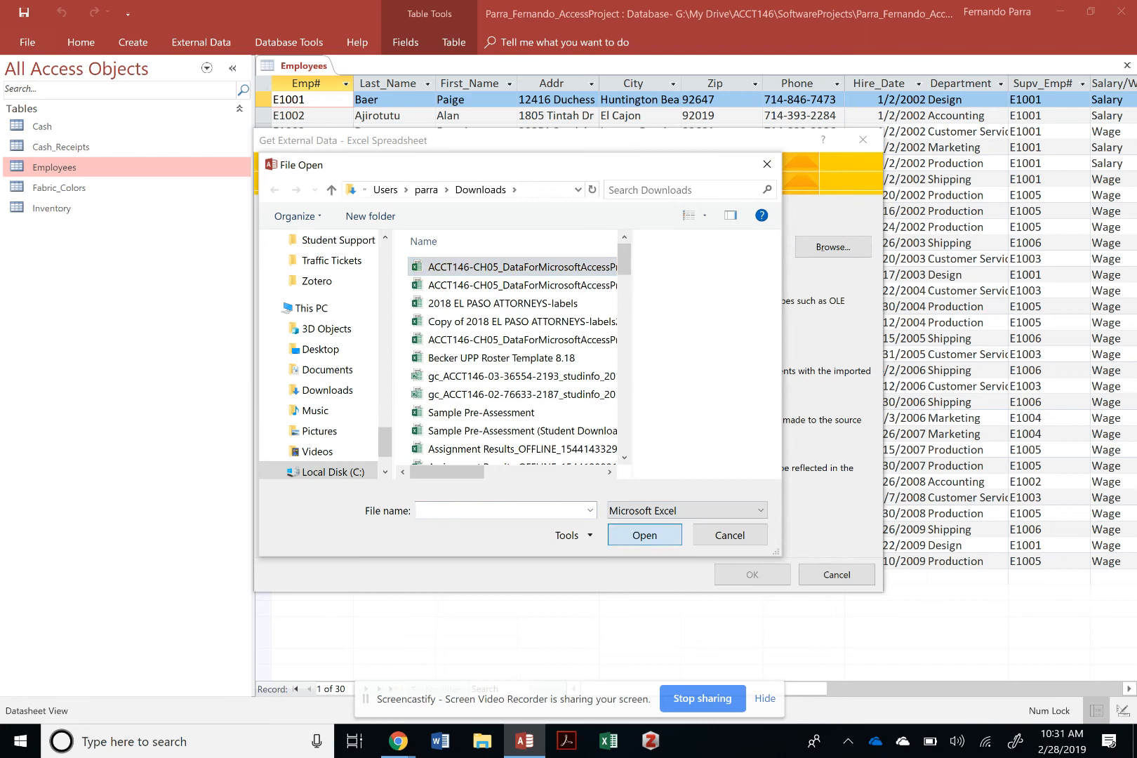
{"action": "left_click", "coordinate": [752, 574]}
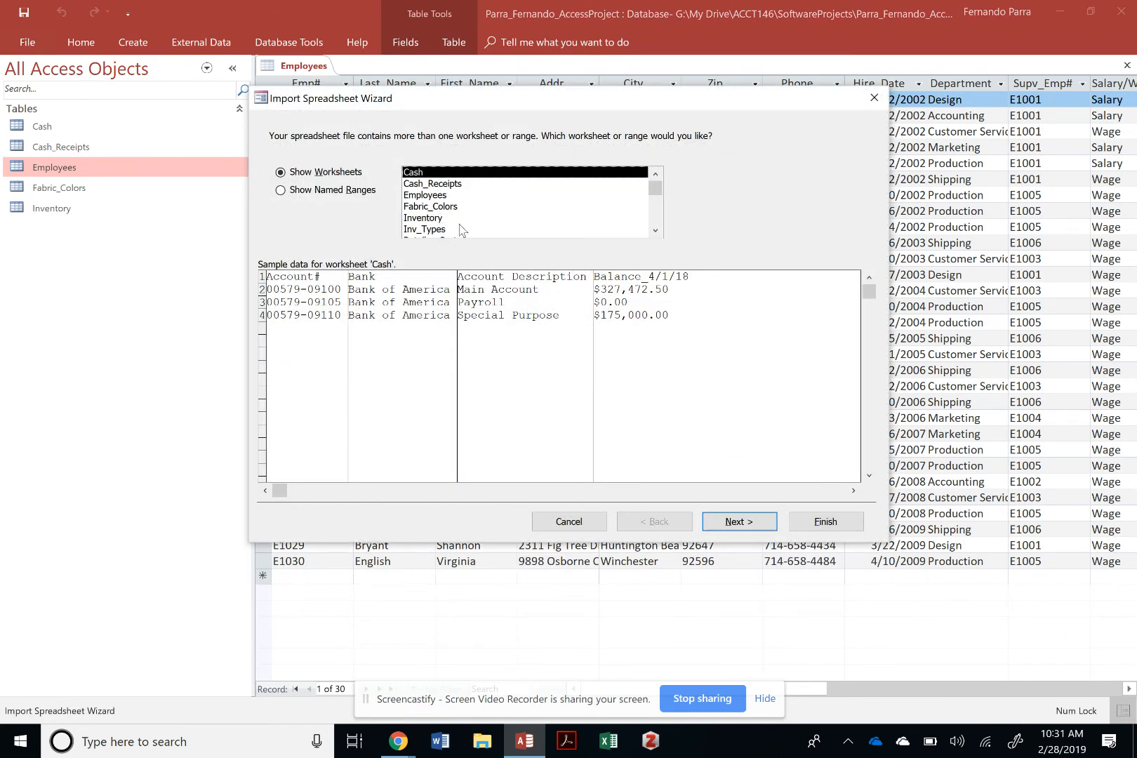
Choose the Inv_Types worksheet as the import source, using its first row as column headings, and proceed to the field options
{"action": "left_click", "coordinate": [460, 229]}
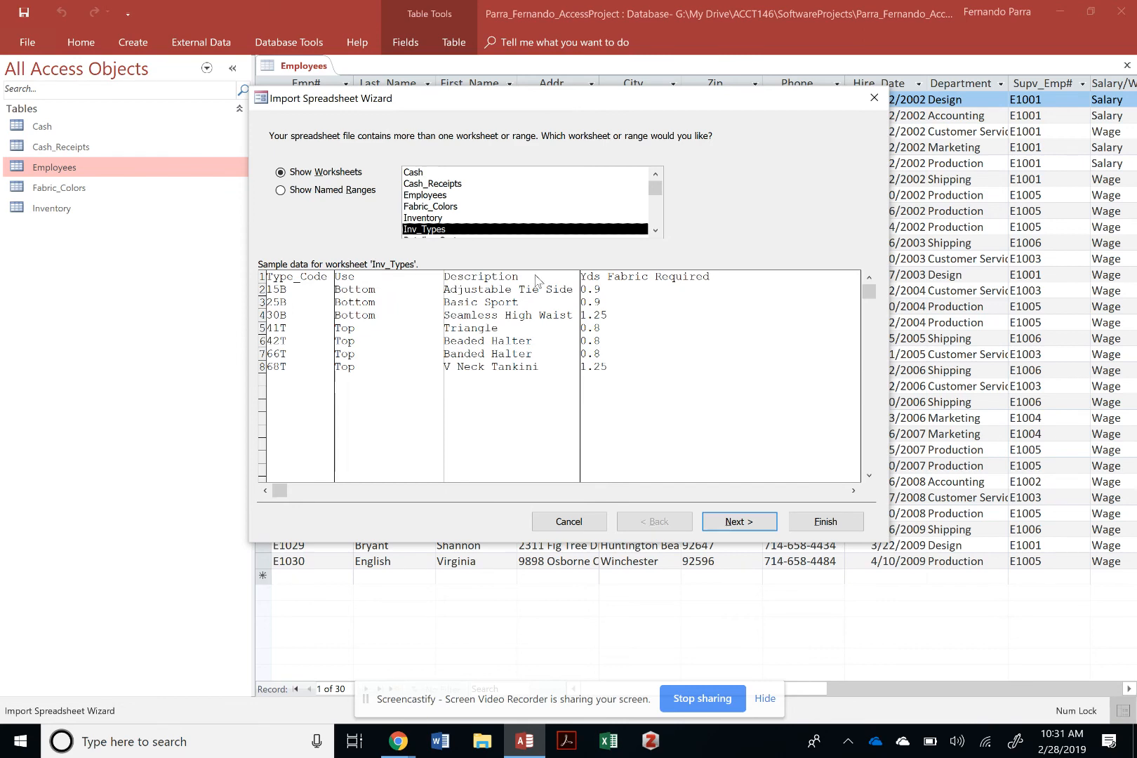
{"action": "left_click", "coordinate": [737, 521]}
{"action": "left_click", "coordinate": [348, 176]}
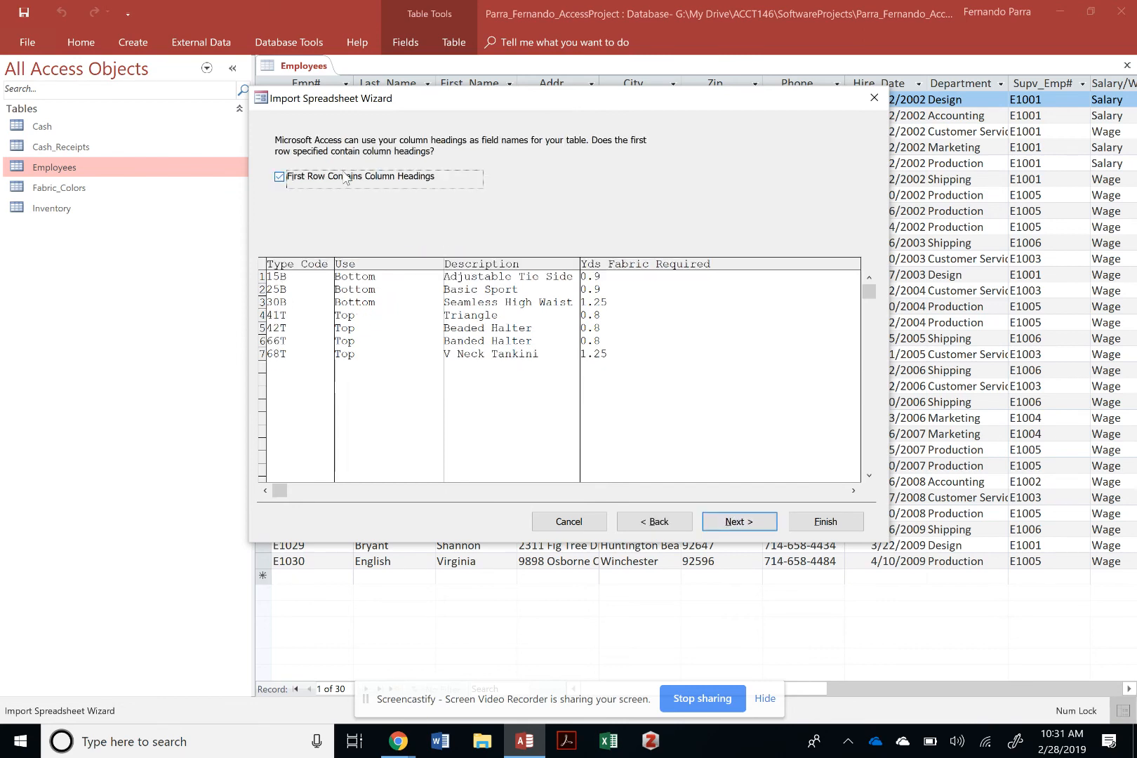
{"action": "left_click", "coordinate": [737, 522]}
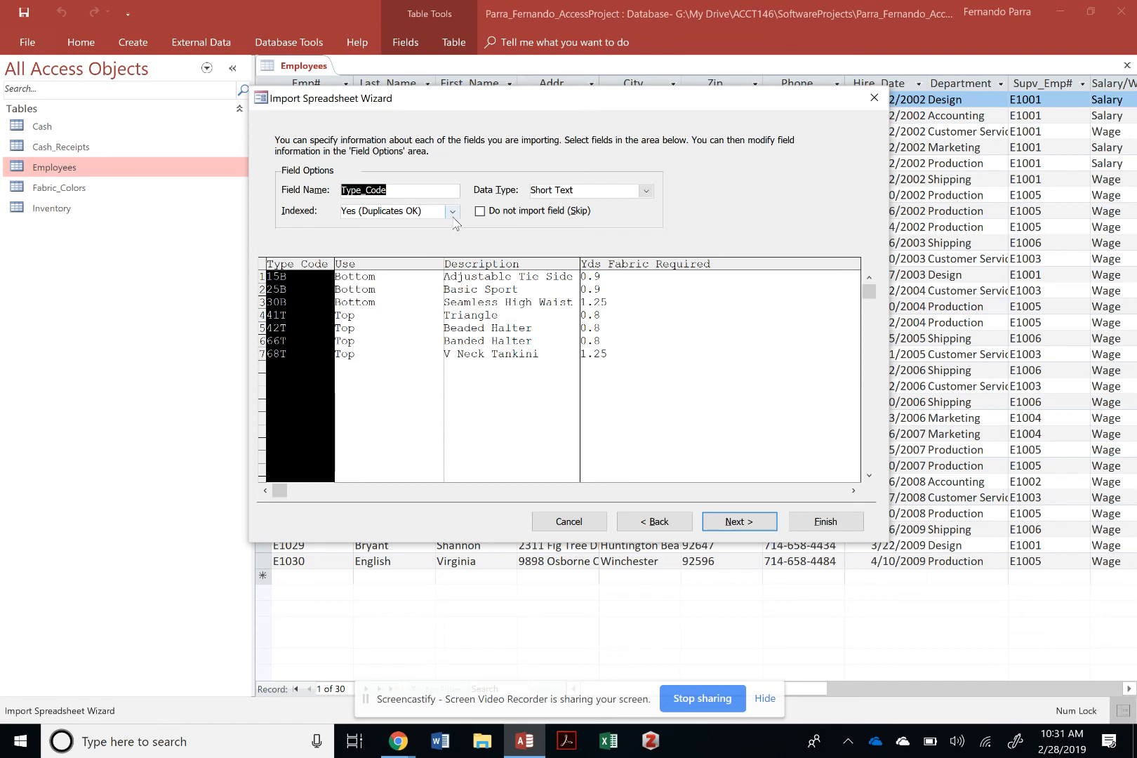
Review the field options of the Type_Code, Use, Description and Yds Fabric Required columns, keeping every field in the import
{"action": "left_click", "coordinate": [505, 213]}
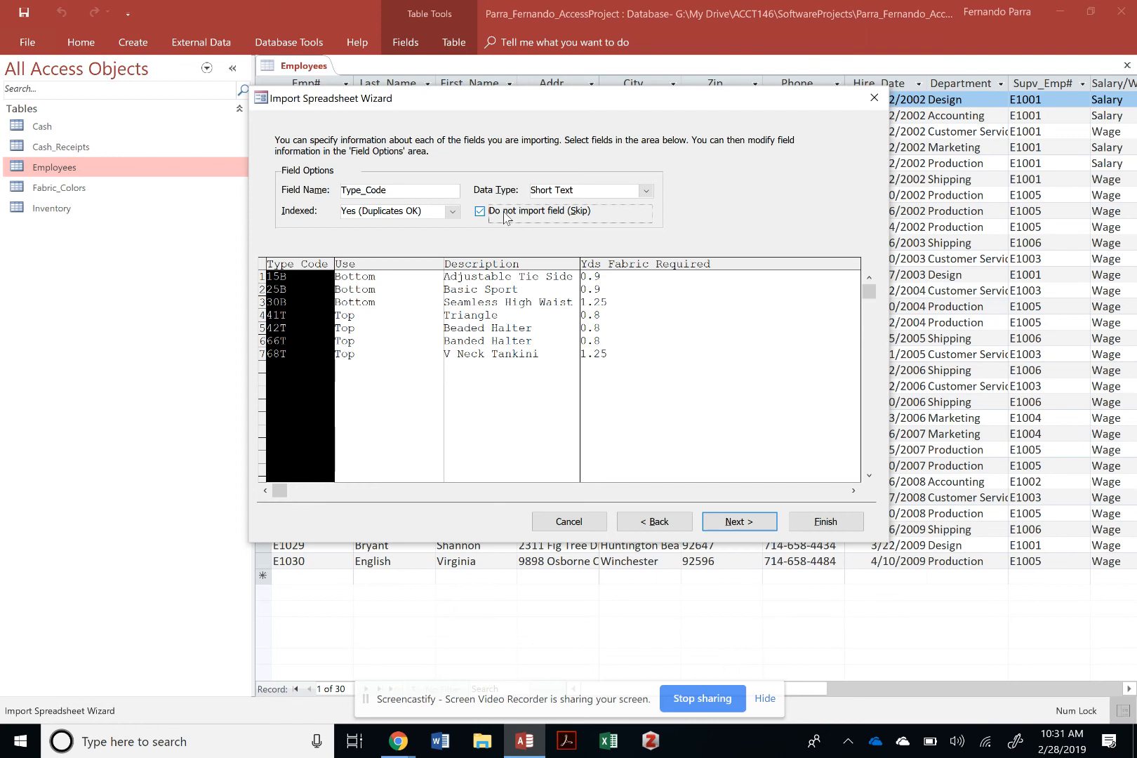
{"action": "left_click", "coordinate": [504, 213]}
{"action": "left_click", "coordinate": [366, 285]}
{"action": "left_click", "coordinate": [307, 296]}
{"action": "left_click", "coordinate": [371, 301]}
{"action": "left_click", "coordinate": [493, 296]}
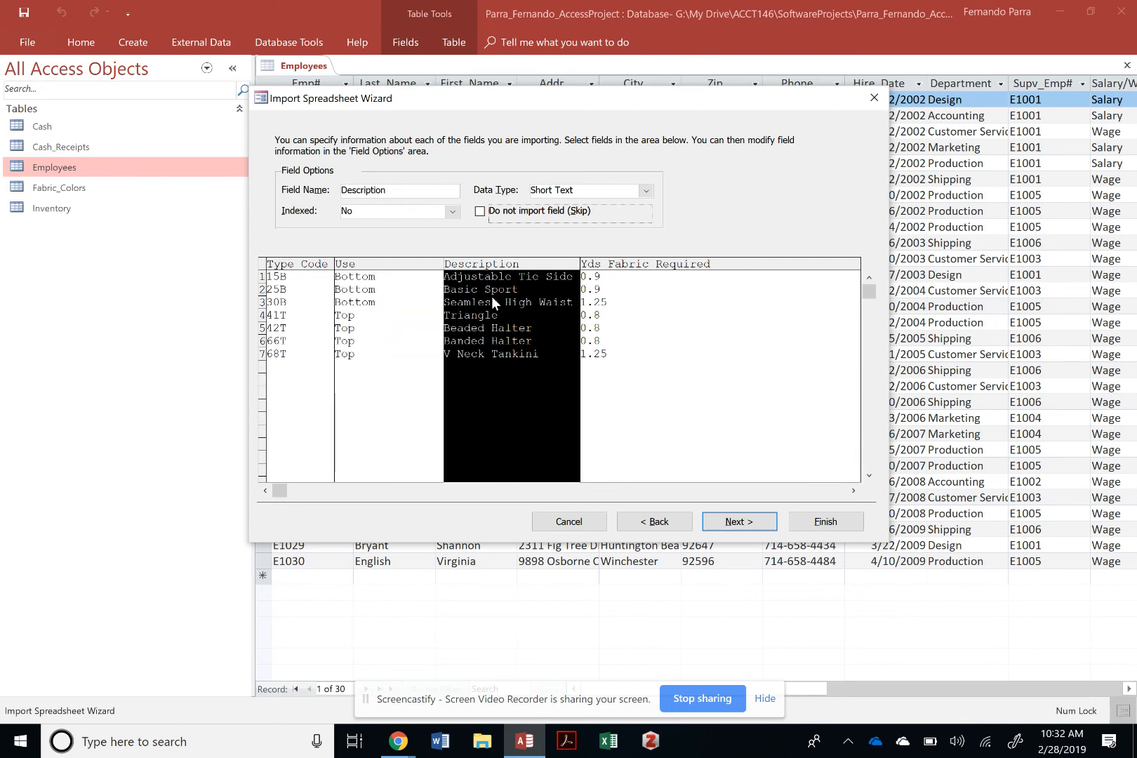
{"action": "left_click", "coordinate": [632, 301]}
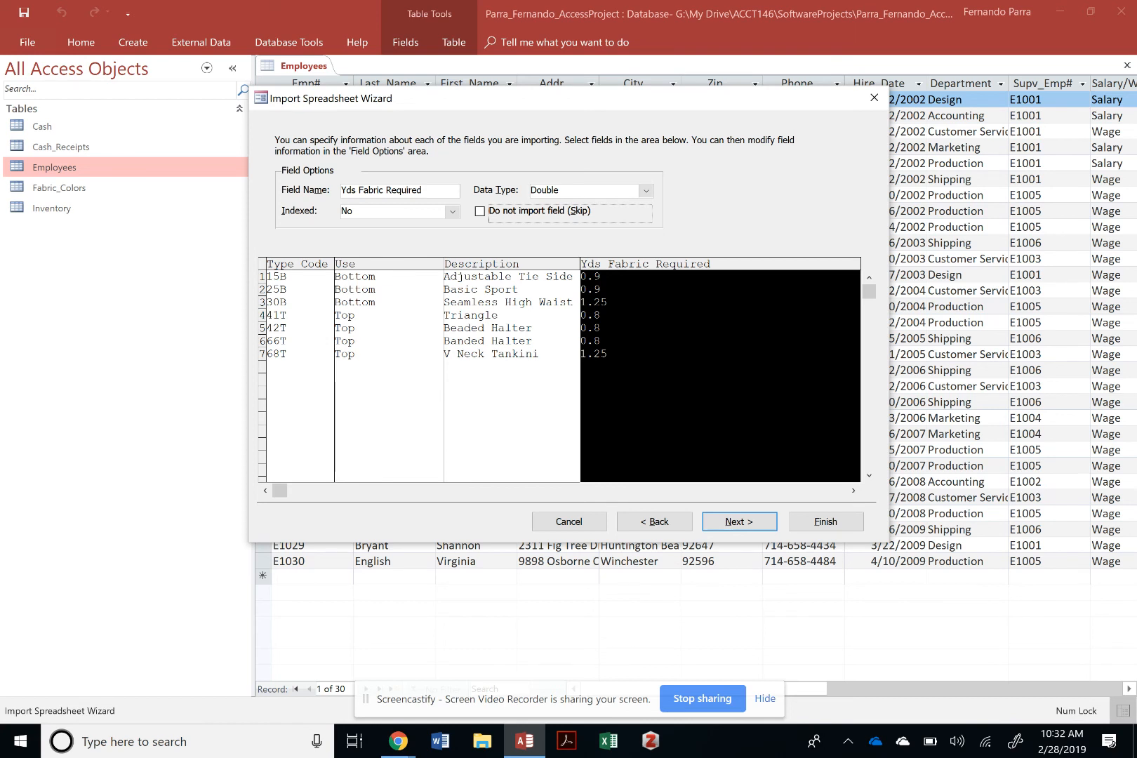
{"action": "left_click", "coordinate": [299, 329]}
{"action": "left_click", "coordinate": [673, 344]}
{"action": "left_click", "coordinate": [423, 333]}
{"action": "left_click", "coordinate": [351, 341]}
Set the indexing of the Type_Code field to Yes (No Duplicates)
{"action": "left_click", "coordinate": [303, 342]}
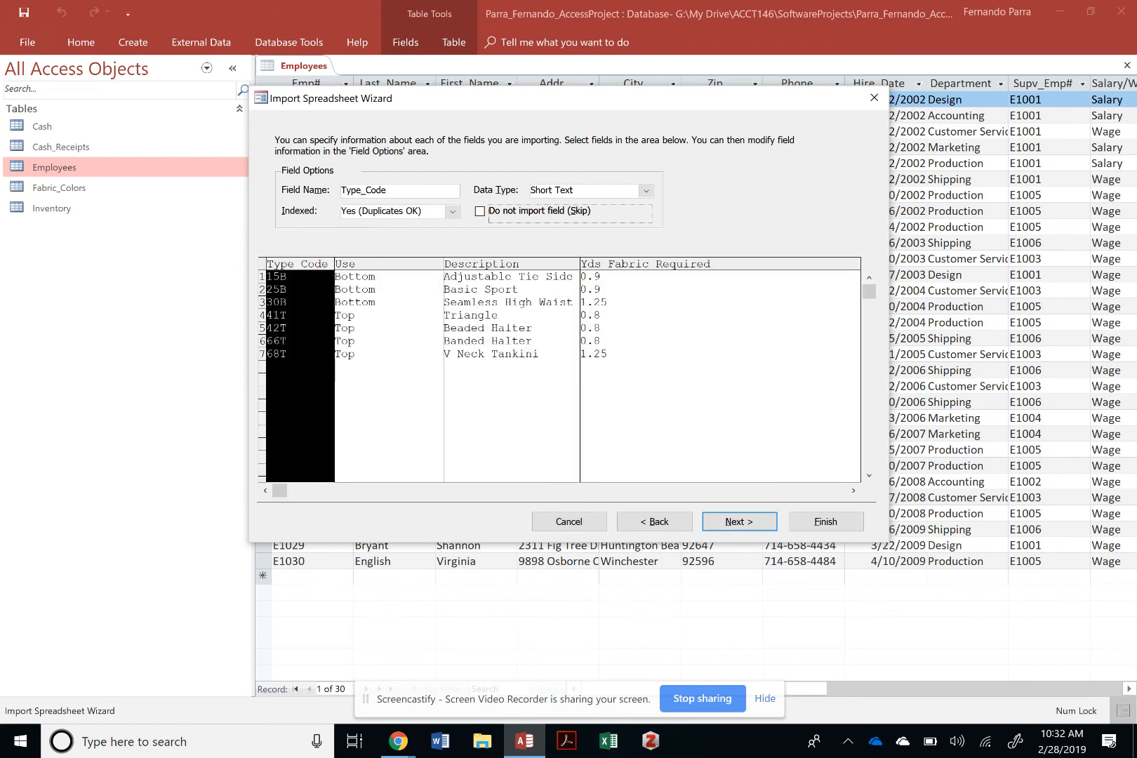
{"action": "left_click", "coordinate": [452, 212]}
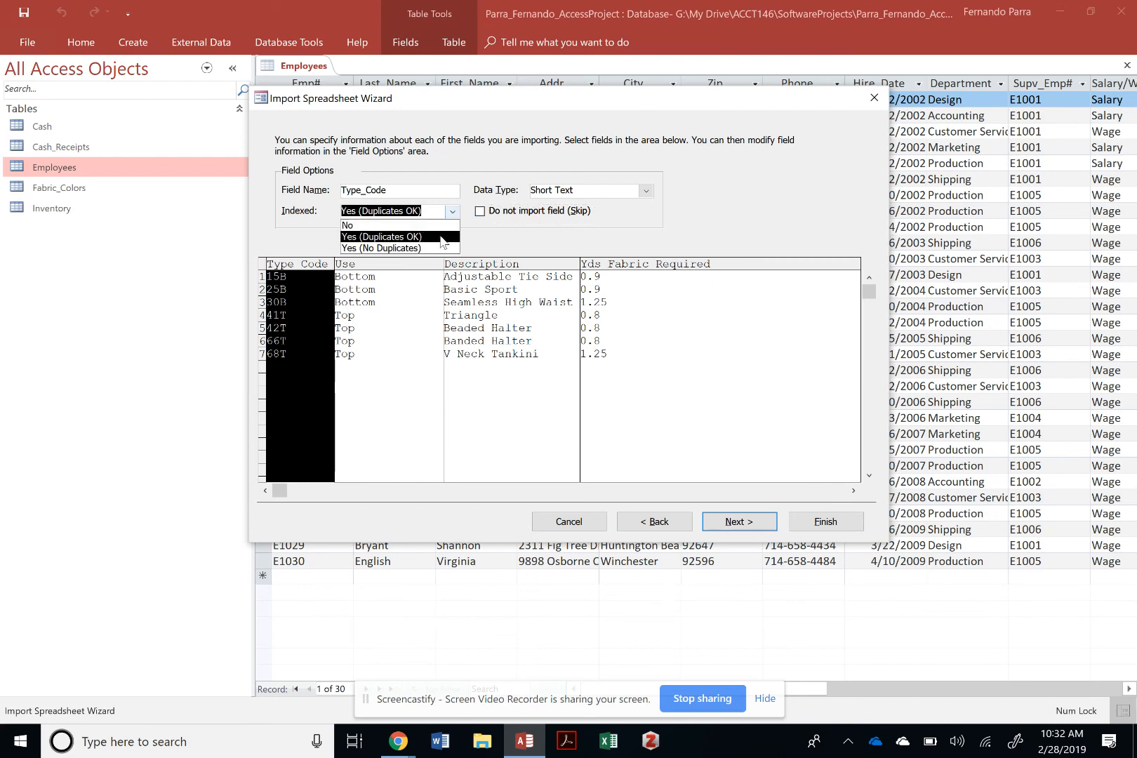
{"action": "left_click", "coordinate": [441, 248]}
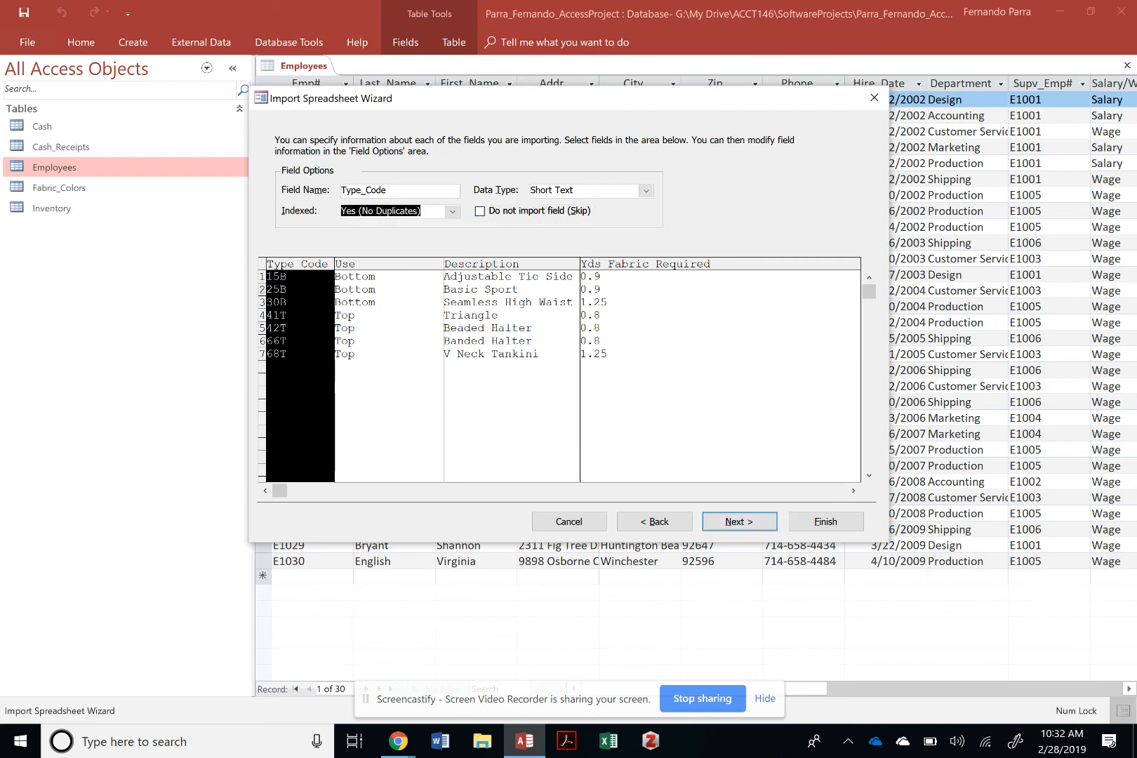
Finish the import into a table named Inv_Types with Type_Code as primary key, without saving the import steps
{"action": "left_click", "coordinate": [739, 521]}
{"action": "left_click", "coordinate": [460, 204]}
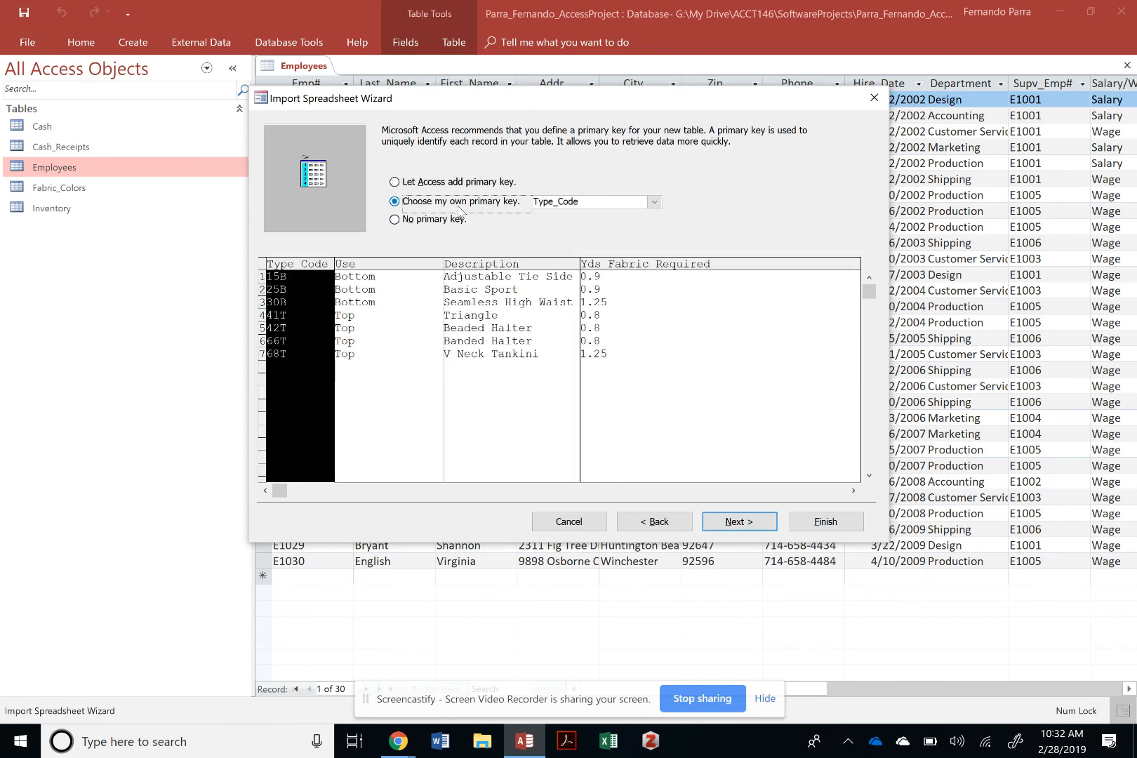
{"action": "key", "text": "Return"}
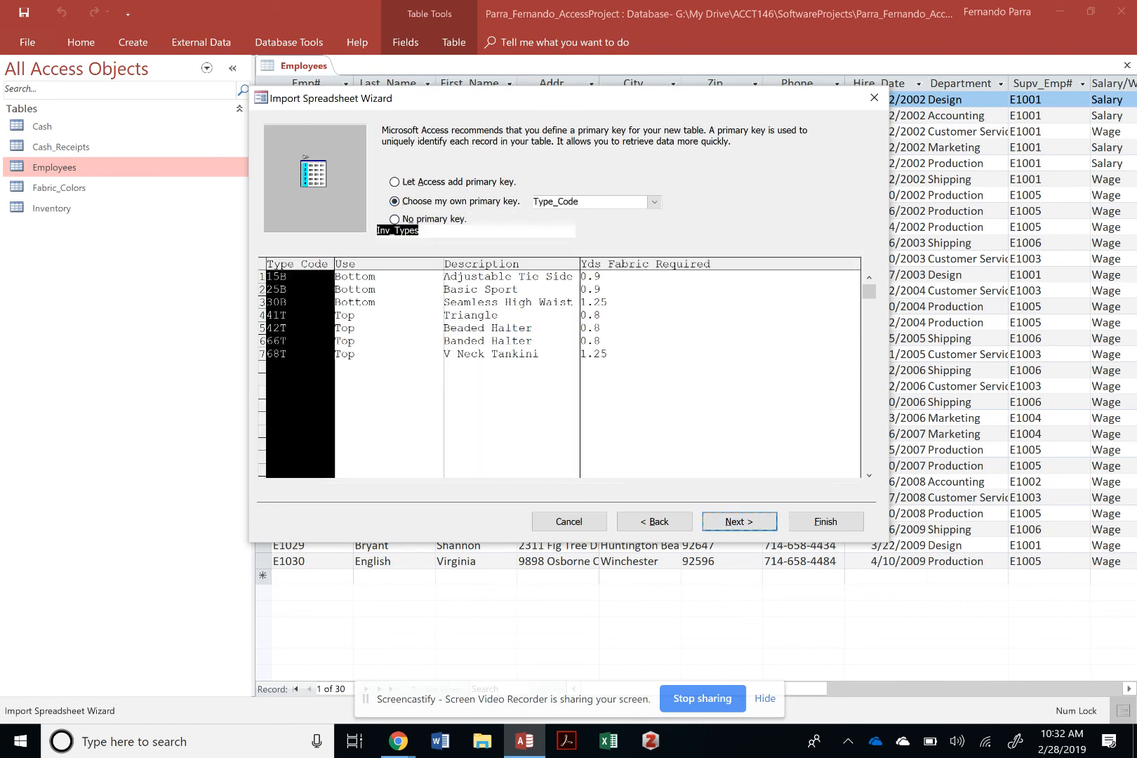
{"action": "key", "text": "Return"}
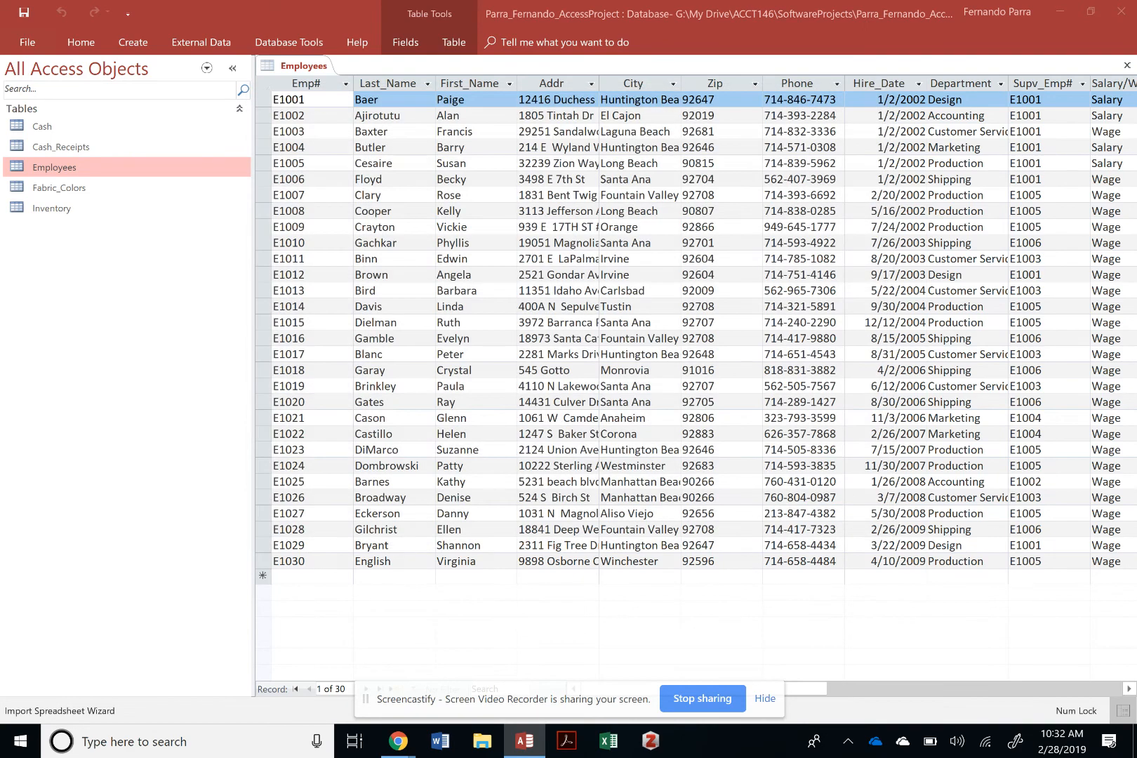
{"action": "key", "text": "Return"}
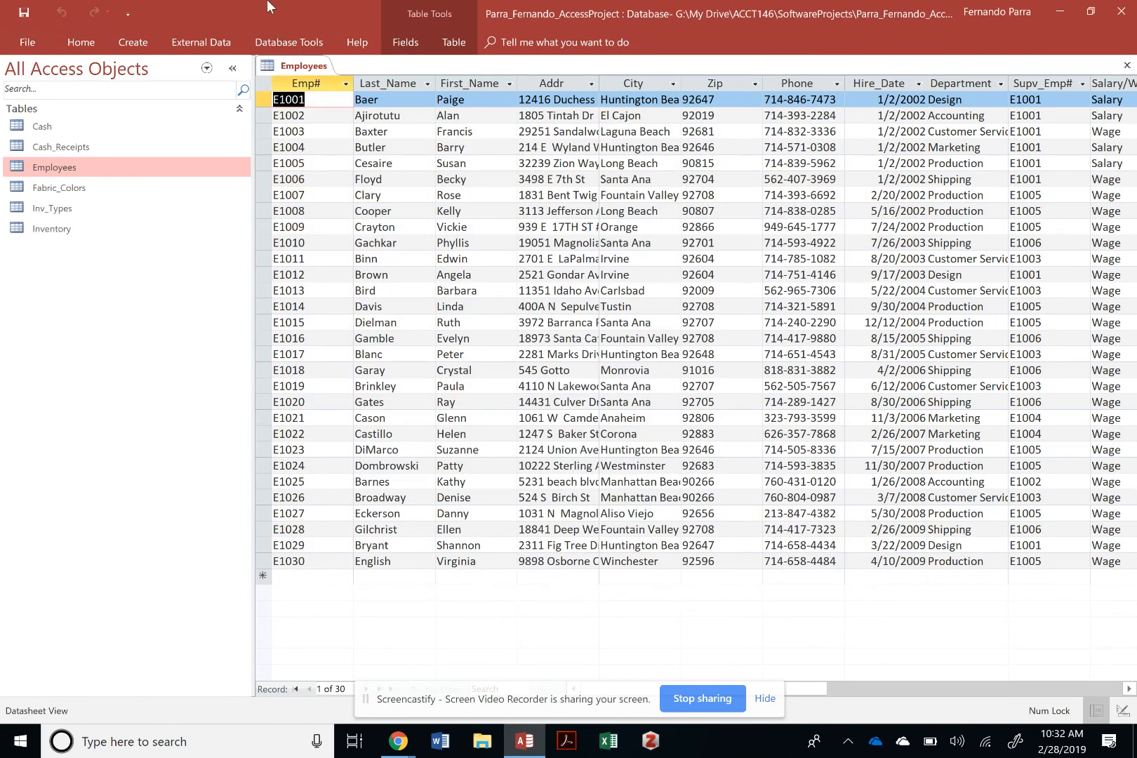
Start an Excel import of ACCT146-CH05_DataForMicrosoftAccessProject (2).xlsx from Downloads into a new table in the current database
{"action": "left_click", "coordinate": [201, 36]}
{"action": "left_click", "coordinate": [58, 90]}
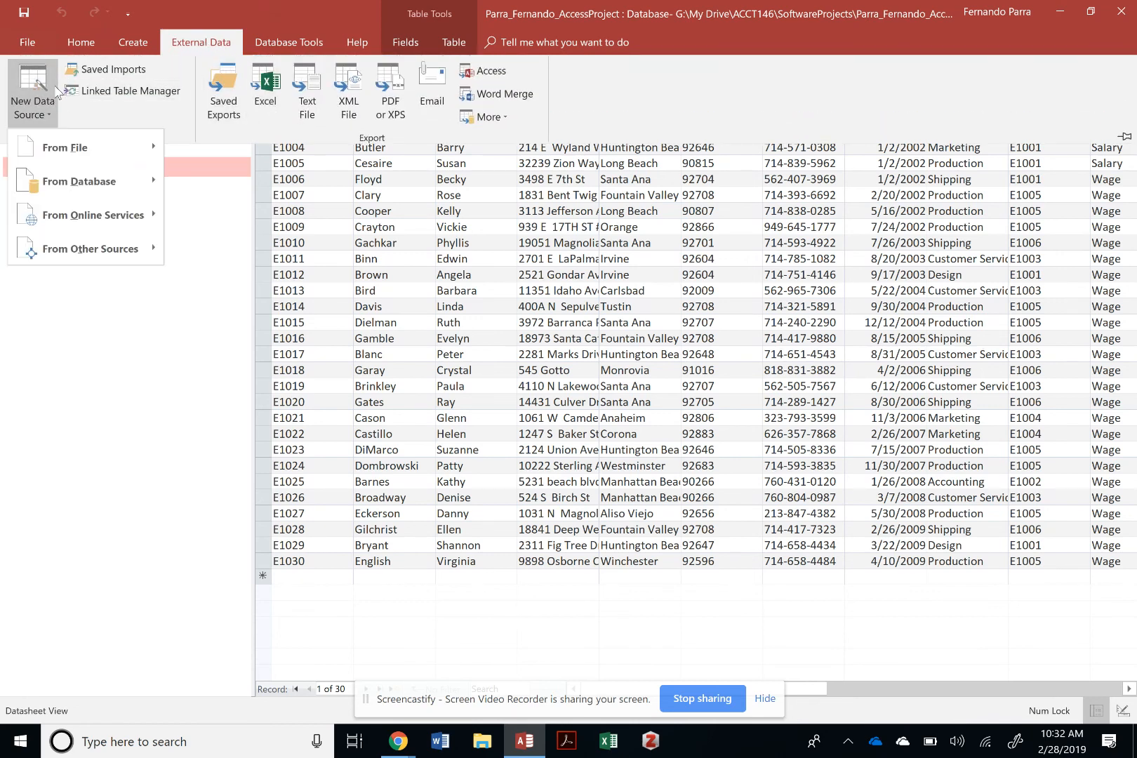
{"action": "mouse_move", "coordinate": [82, 156]}
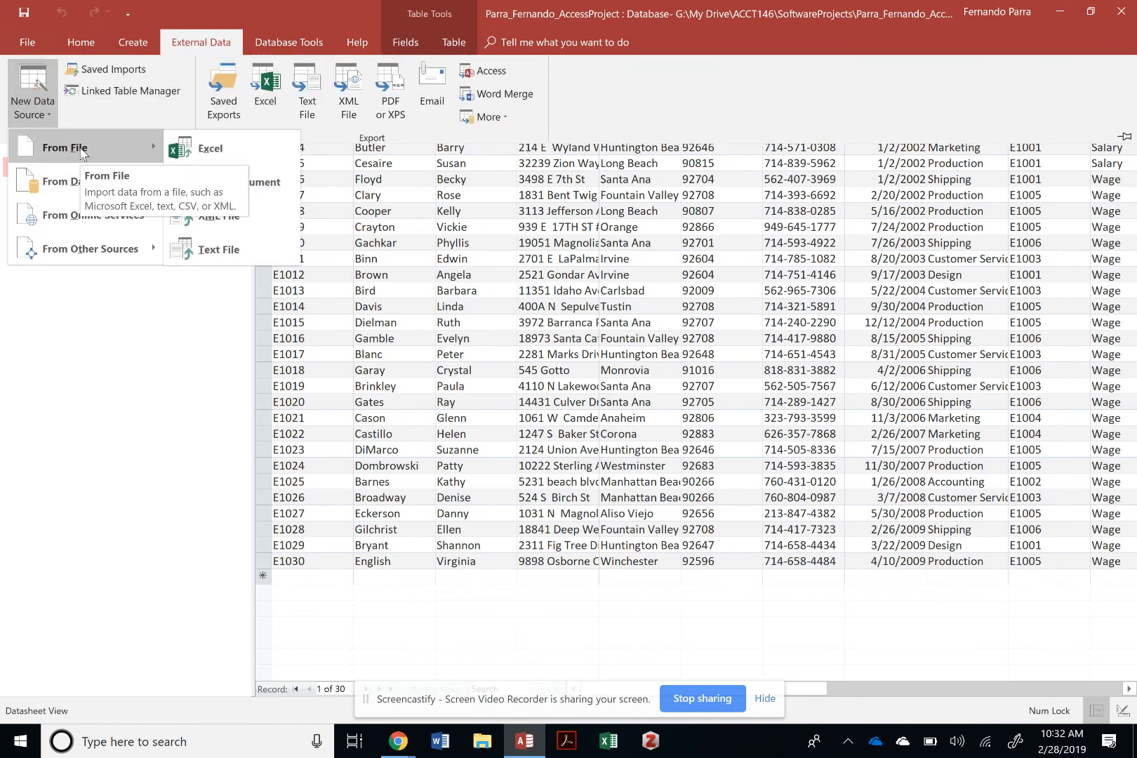
{"action": "left_click", "coordinate": [207, 148]}
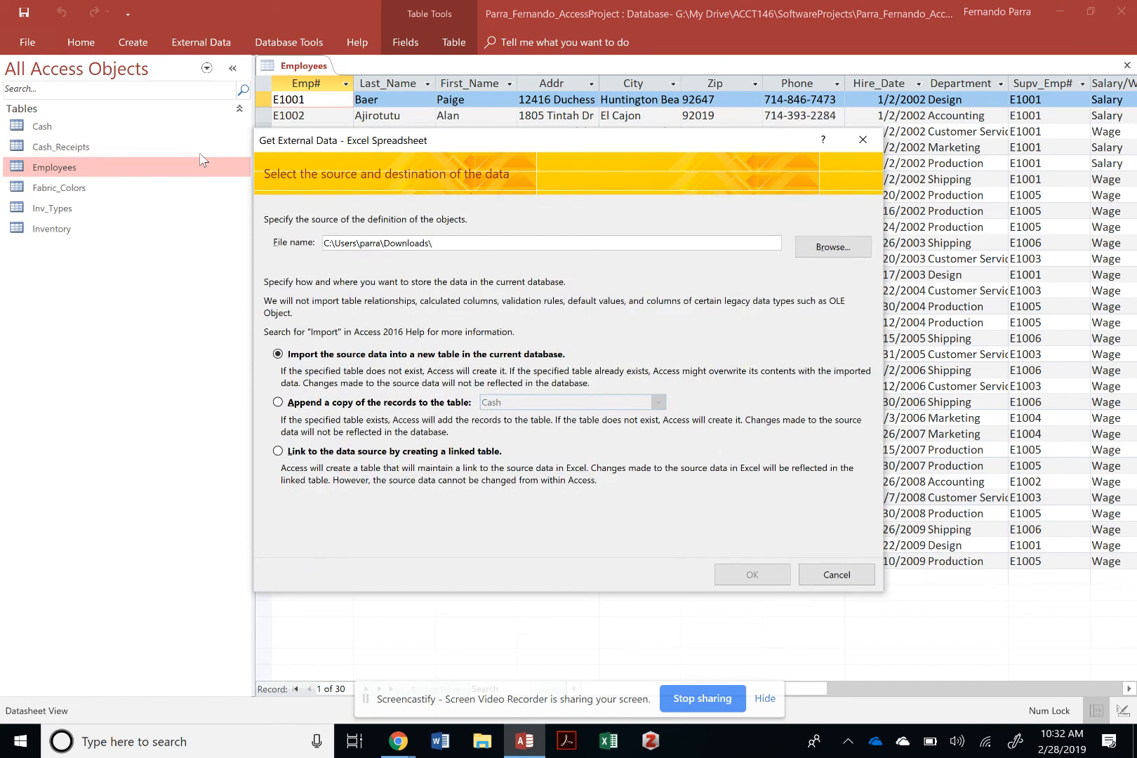
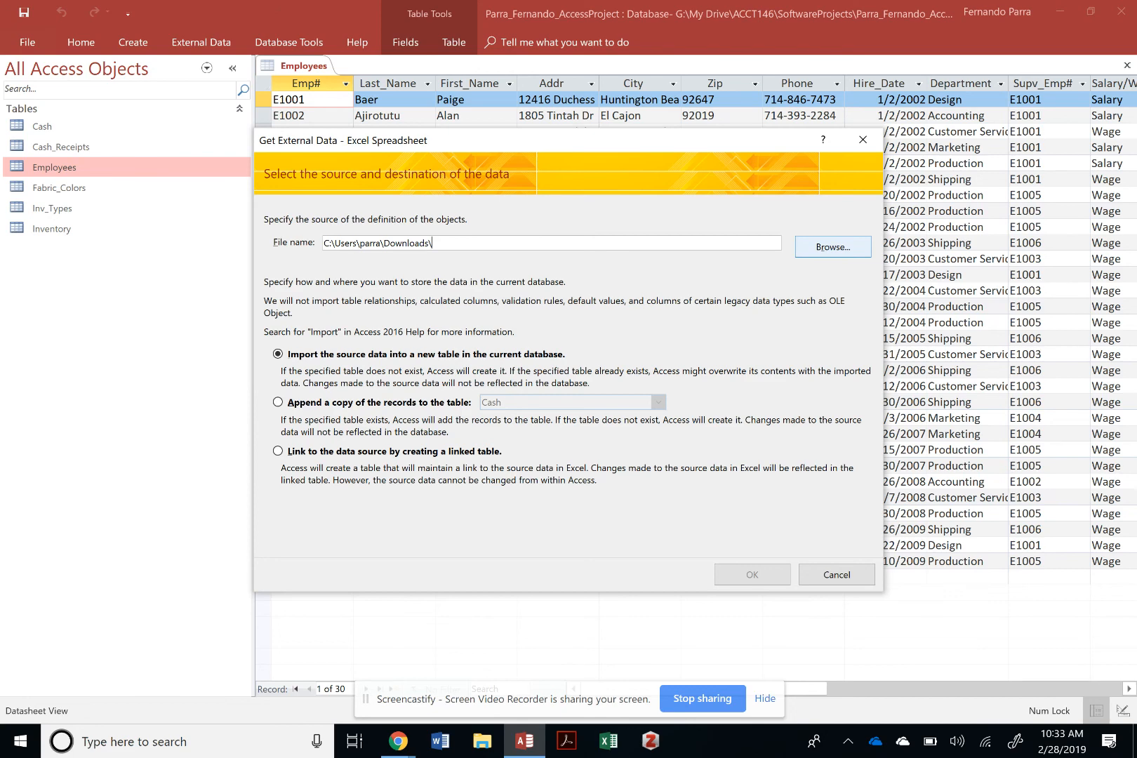
{"action": "left_click", "coordinate": [833, 246]}
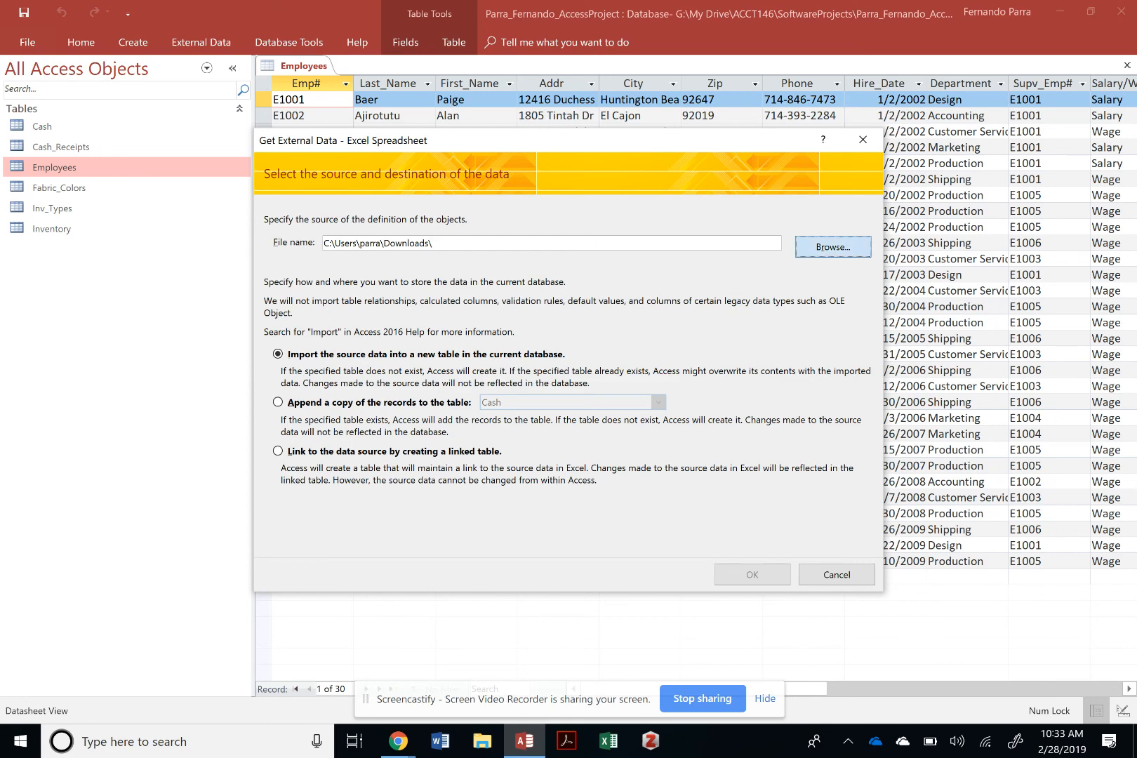
{"action": "left_click", "coordinate": [531, 267]}
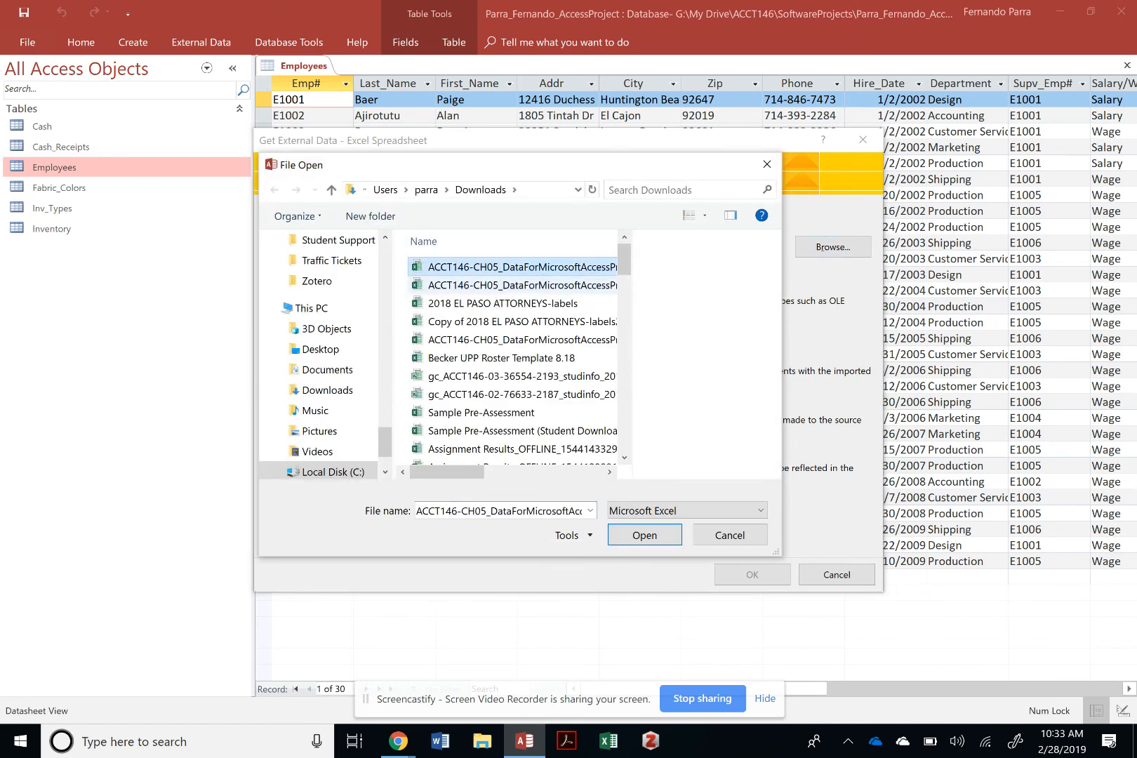
{"action": "left_click", "coordinate": [644, 535]}
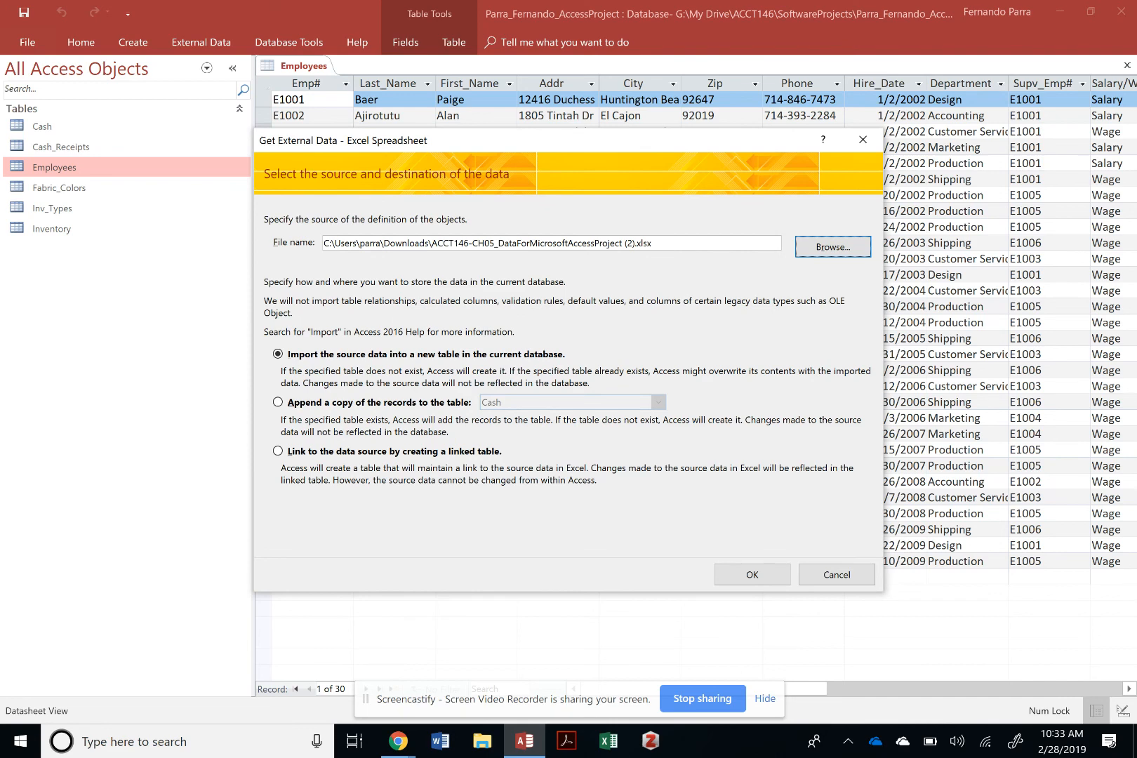
{"action": "left_click", "coordinate": [752, 574]}
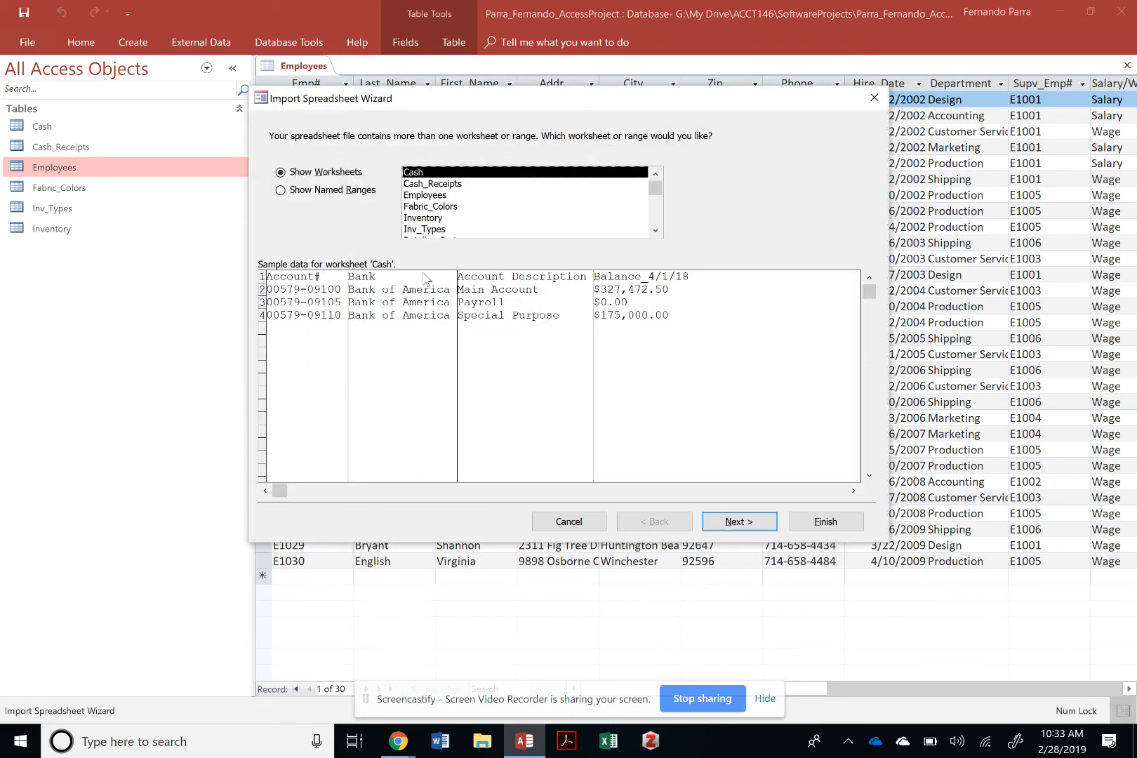
Choose the Retailer_Customers worksheet as the import source, using its first row as column headings, and proceed to the field options
{"action": "left_click", "coordinate": [473, 230]}
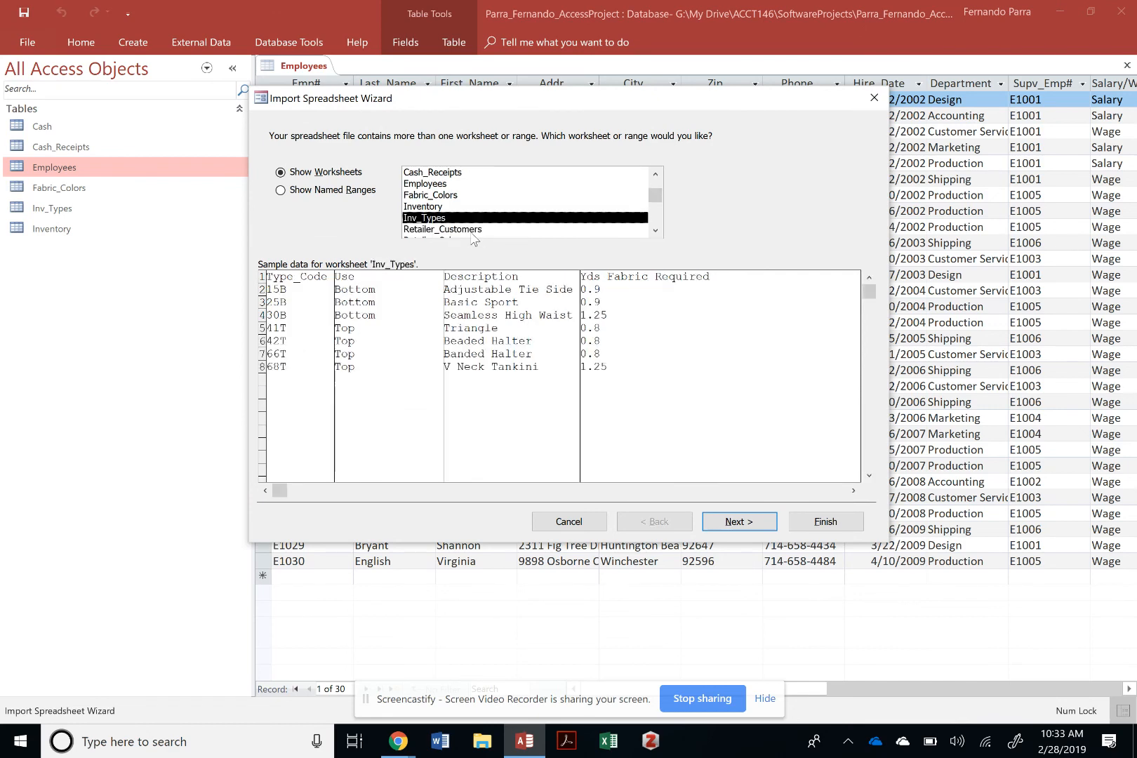
{"action": "left_click", "coordinate": [470, 233]}
{"action": "scroll", "coordinate": [470, 232], "scroll_direction": "down", "scroll_amount": 1}
{"action": "left_click", "coordinate": [470, 233]}
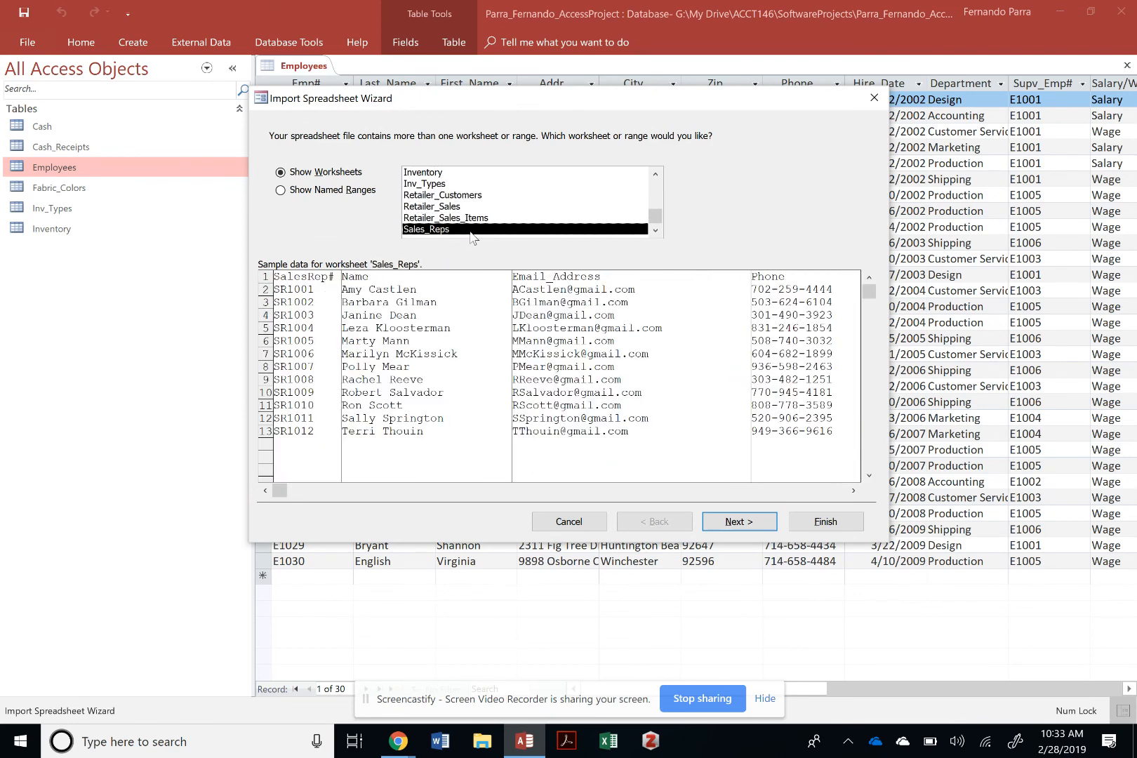
{"action": "key", "text": "Up"}
{"action": "key", "text": "Up"}
{"action": "key", "text": "Up"}
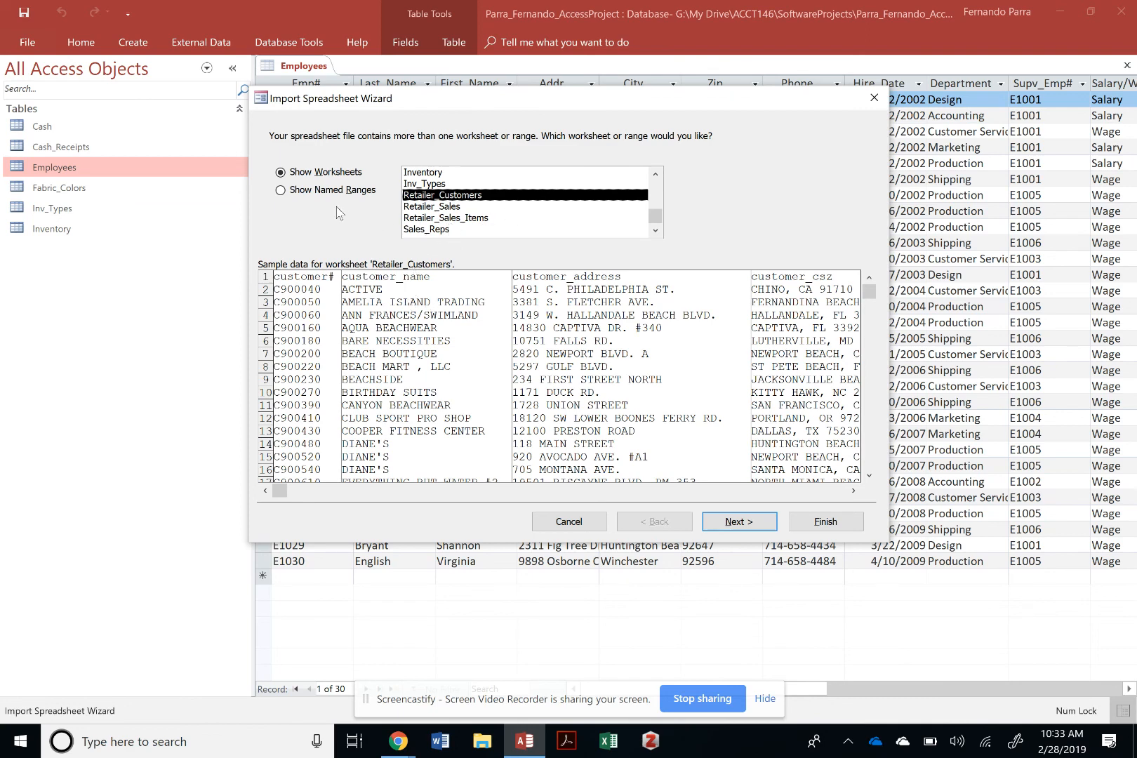
{"action": "left_click", "coordinate": [739, 521]}
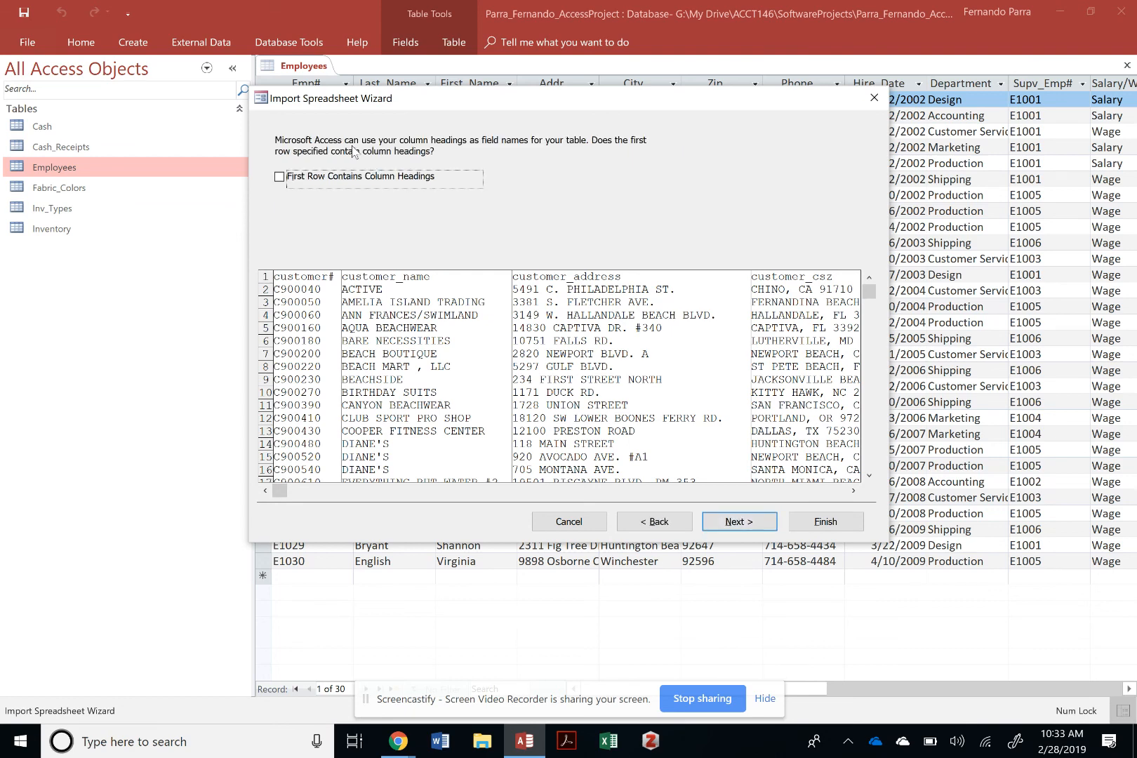
{"action": "left_click", "coordinate": [360, 184]}
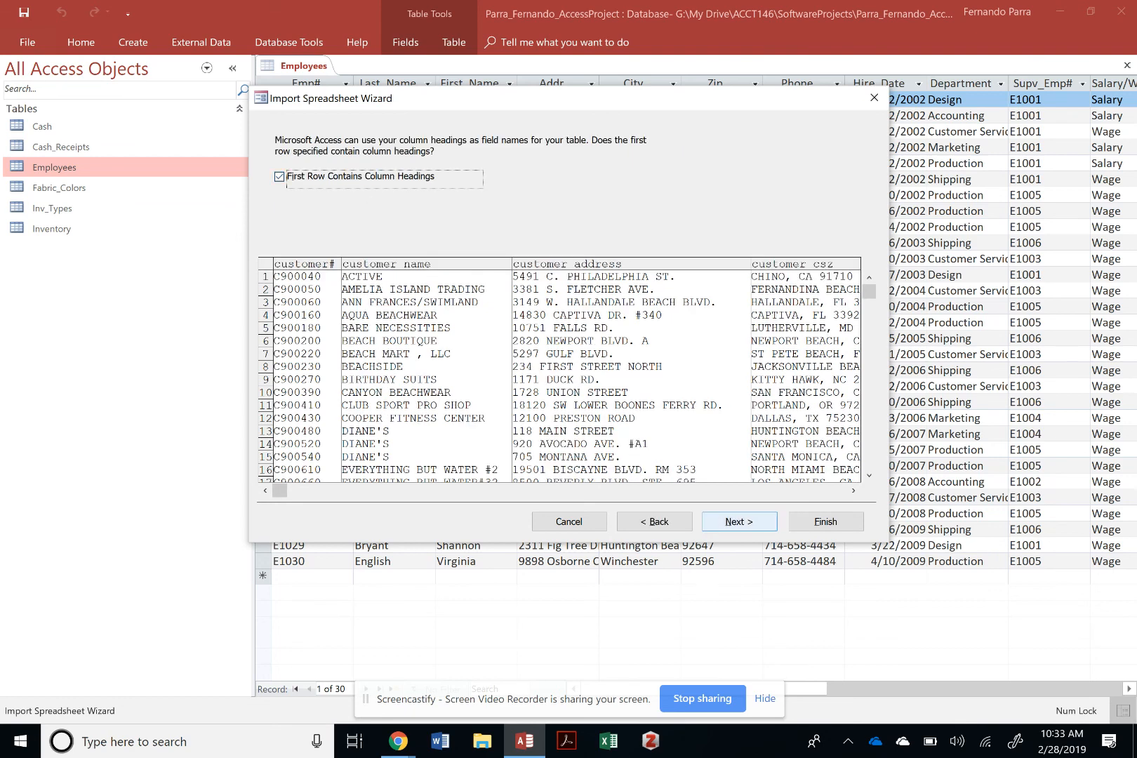
{"action": "left_click", "coordinate": [739, 521]}
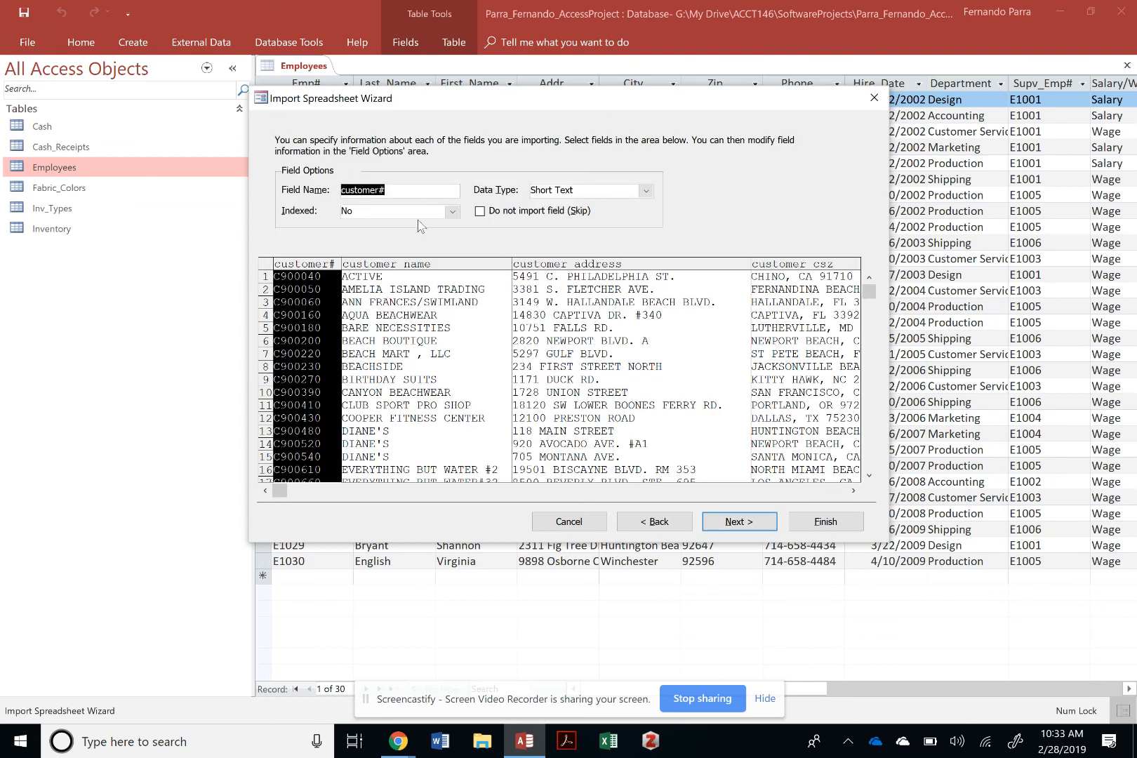
Review the field options of the customer#, customer_name, customer_address, customer_csz, customer_phone and salesrep# columns, including the indexing choices
{"action": "left_click", "coordinate": [449, 214]}
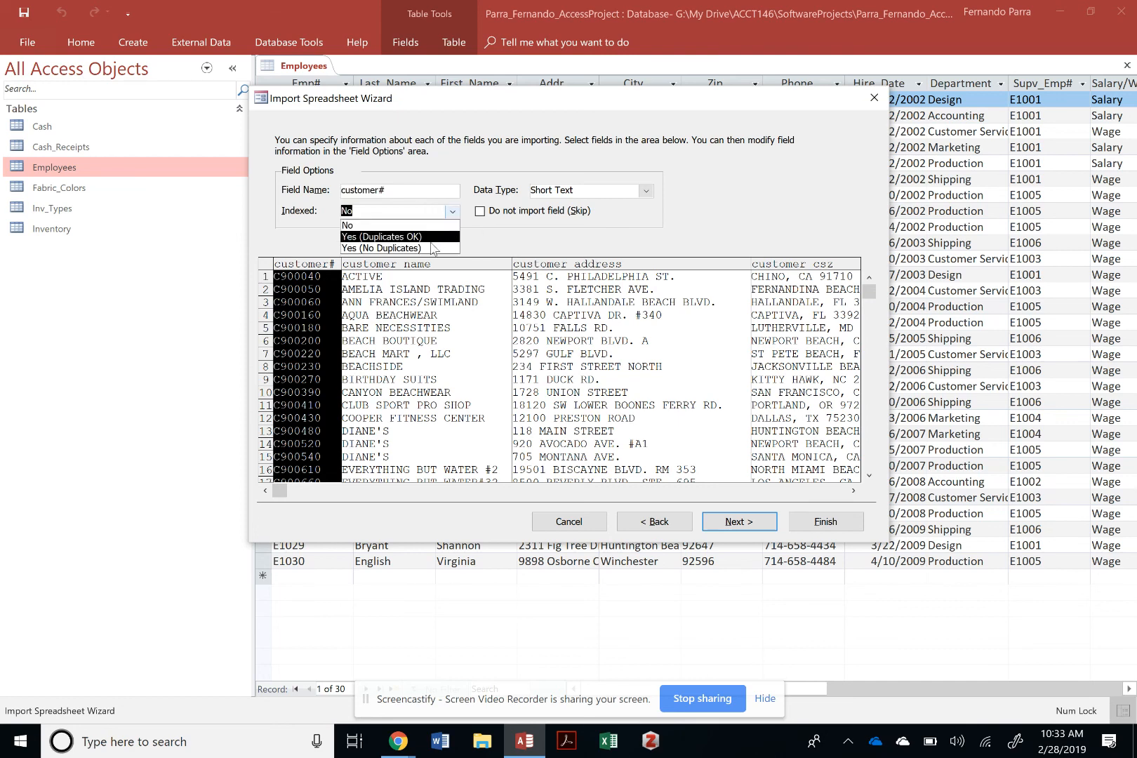
{"action": "left_click", "coordinate": [451, 211]}
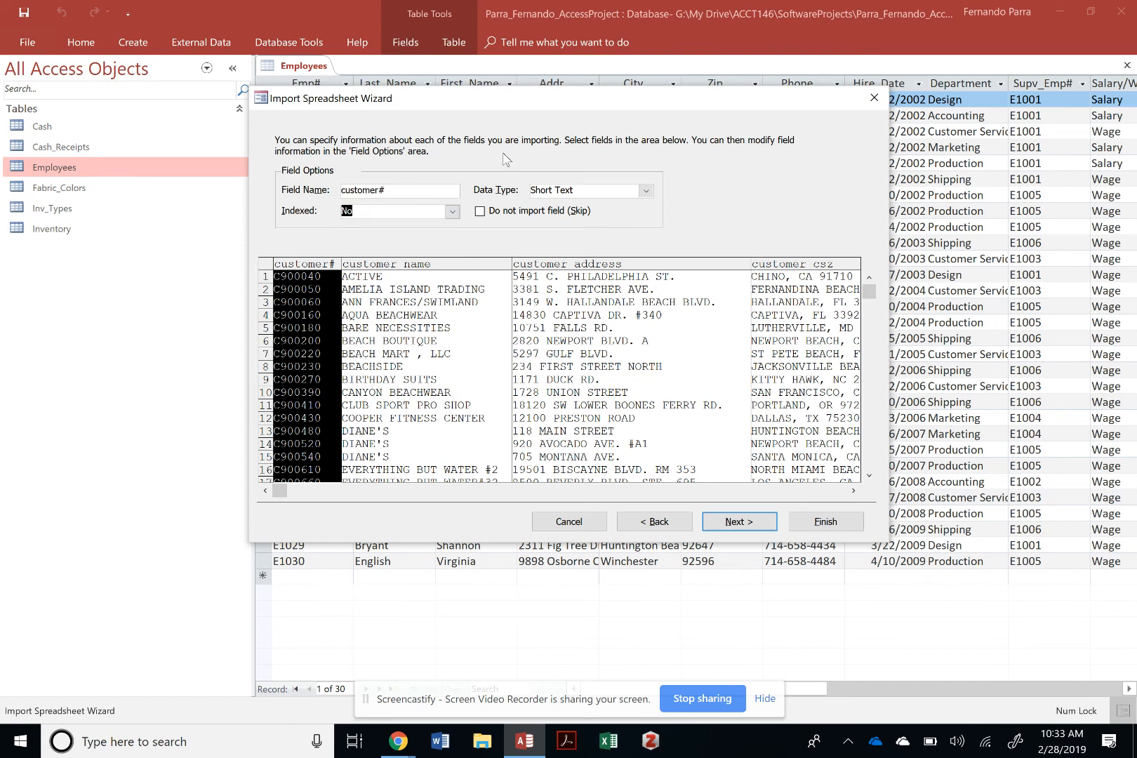
{"action": "left_click", "coordinate": [434, 304]}
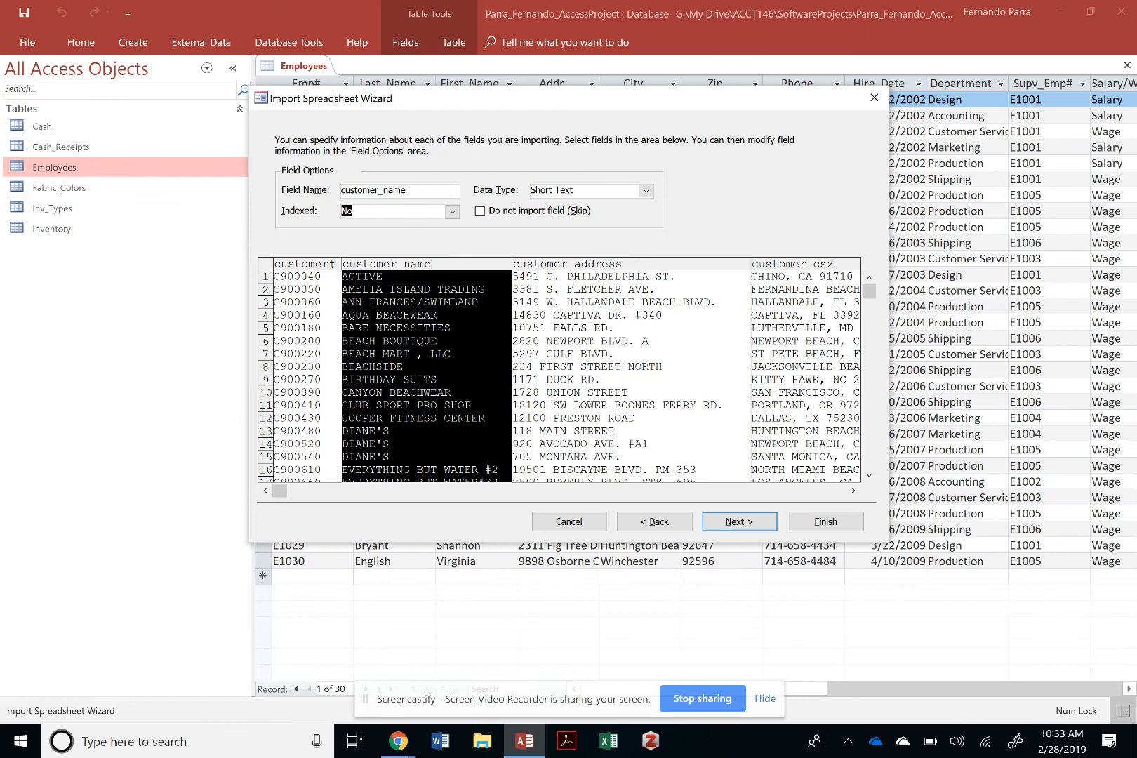
{"action": "left_click", "coordinate": [609, 316]}
{"action": "left_click", "coordinate": [805, 319]}
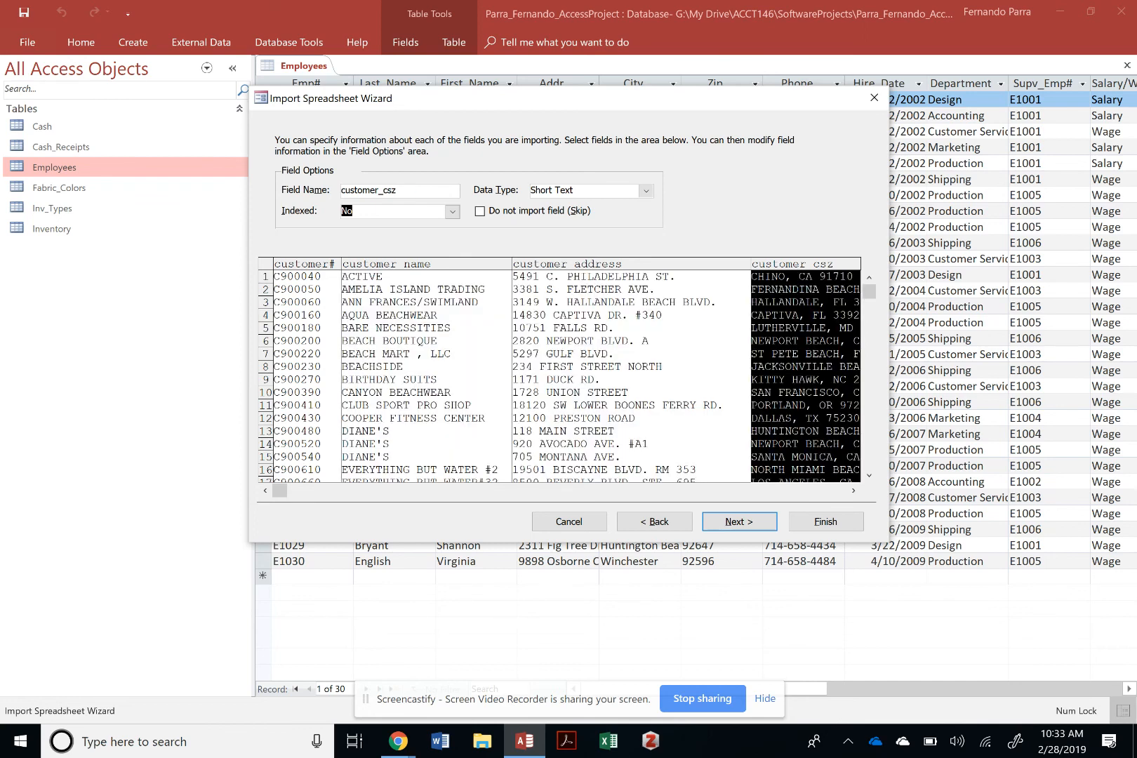
{"action": "key", "text": "shift+Tab"}
{"action": "left_click", "coordinate": [630, 337]}
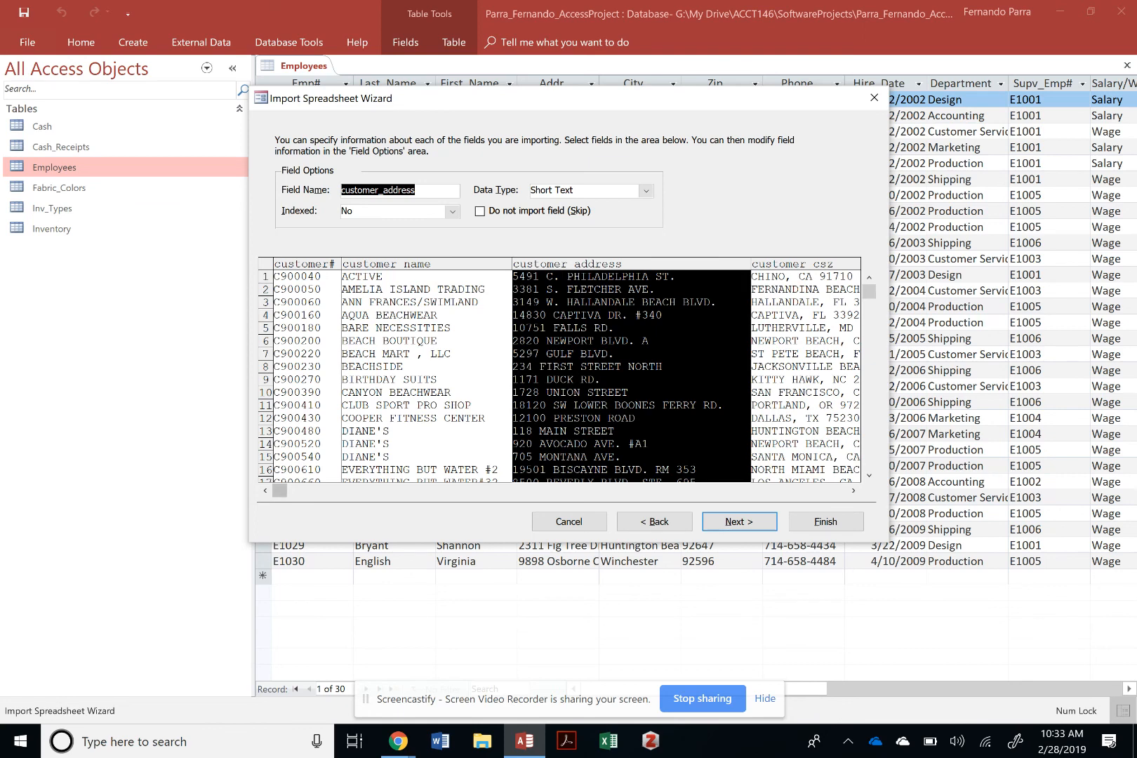
{"action": "left_click_drag", "start_coordinate": [280, 490], "coordinate": [839, 491]}
{"action": "right_click", "coordinate": [804, 490]}
{"action": "left_click", "coordinate": [576, 379]}
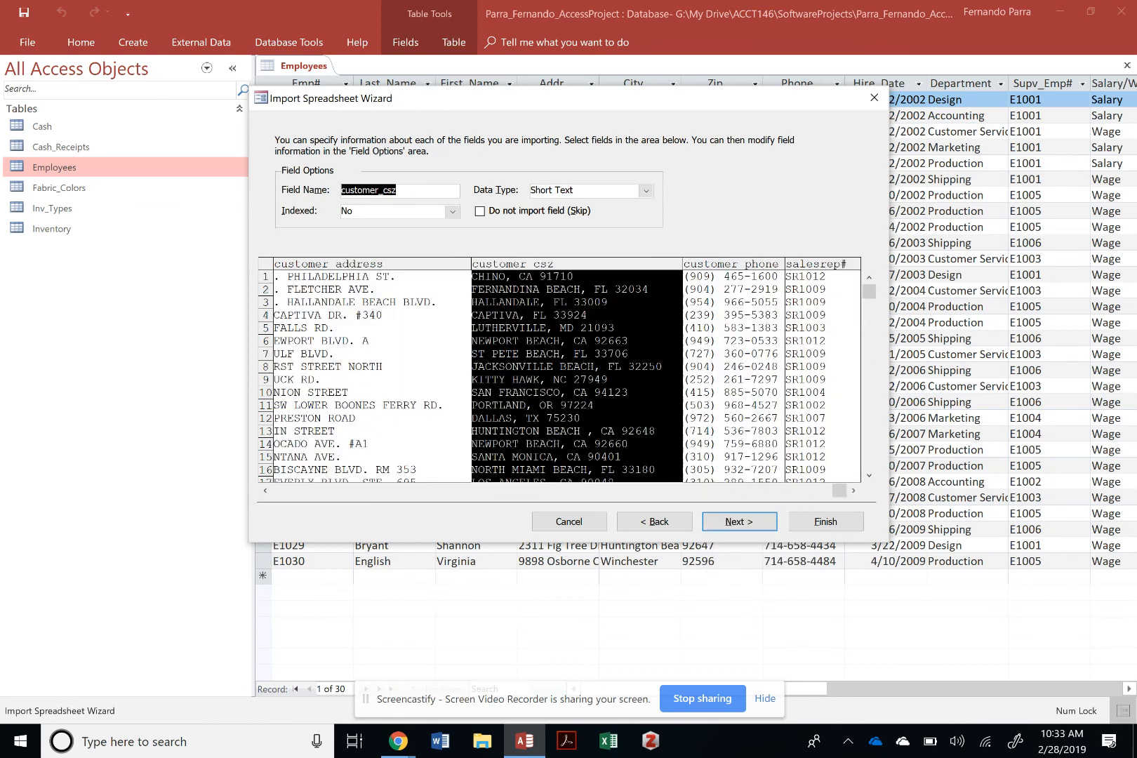
{"action": "left_click", "coordinate": [733, 366]}
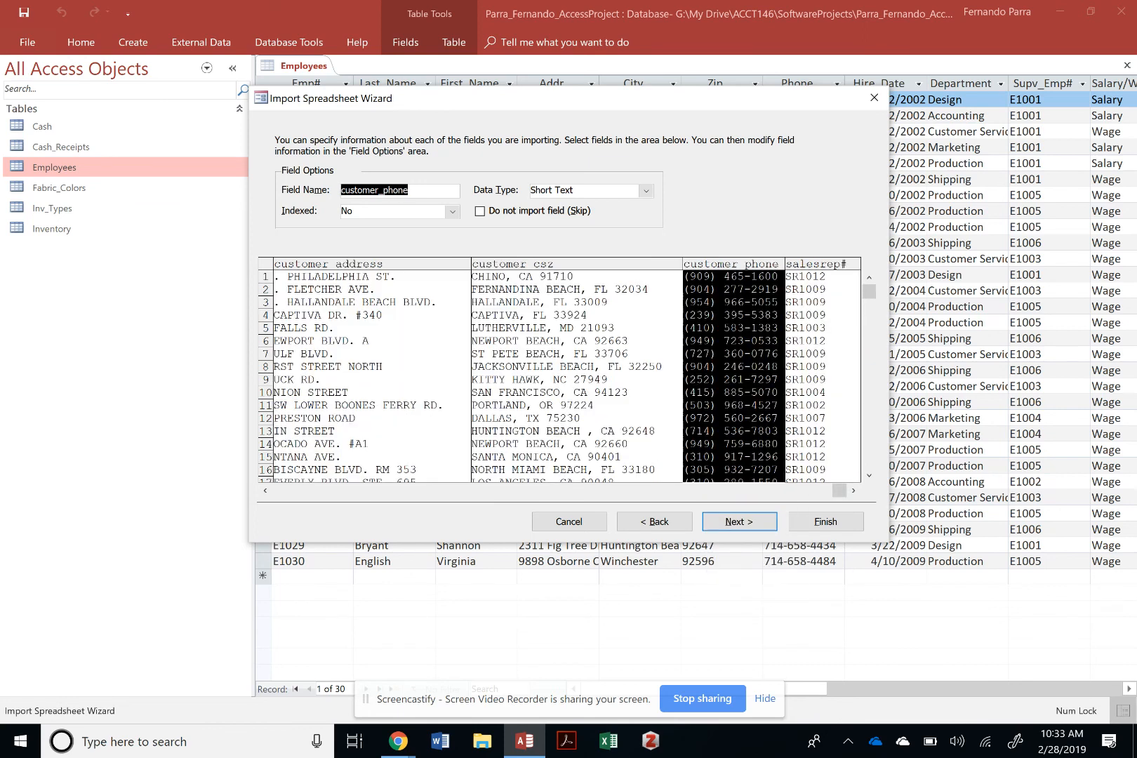
{"action": "left_click", "coordinate": [821, 366]}
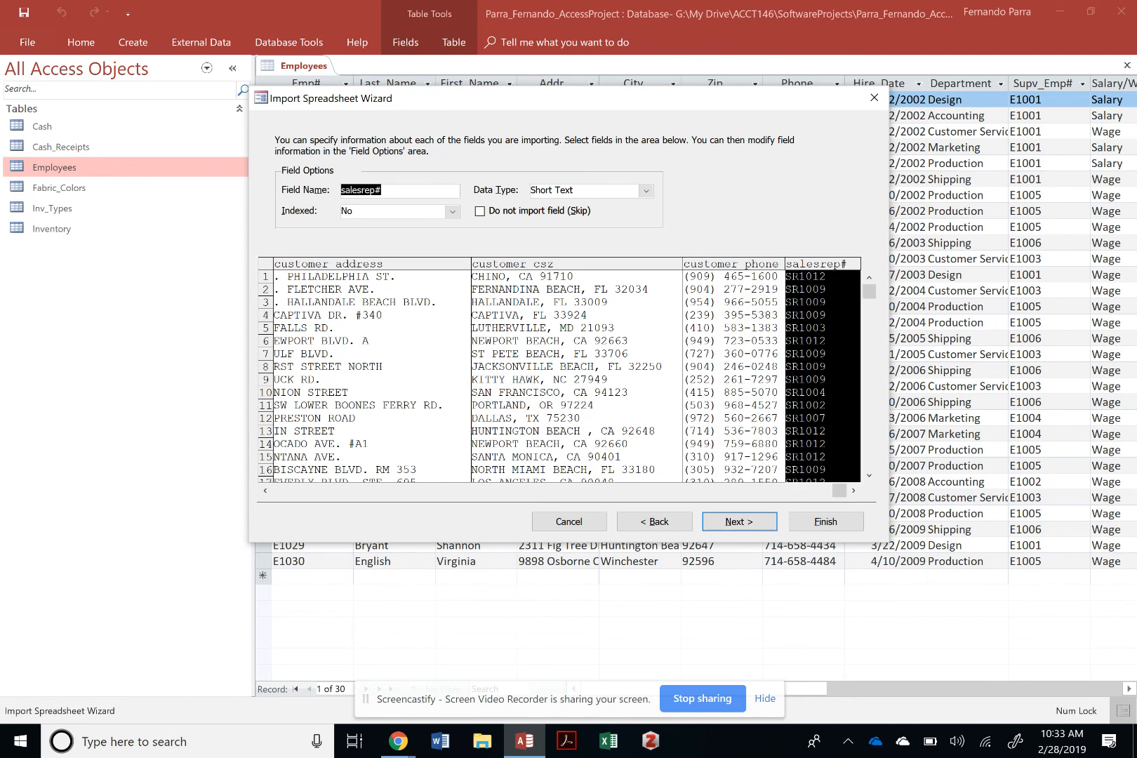
{"action": "mouse_move", "coordinate": [839, 490]}
{"action": "left_mouse_down"}
{"action": "mouse_move", "coordinate": [278, 490]}
{"action": "mouse_move", "coordinate": [839, 490]}
{"action": "left_mouse_up"}
{"action": "left_click", "coordinate": [453, 211]}
{"action": "left_click", "coordinate": [453, 212]}
{"action": "left_click", "coordinate": [453, 212]}
Finish the import into a table named Retailer_Customers with customer# as primary key, without saving the import steps
{"action": "left_click", "coordinate": [739, 522]}
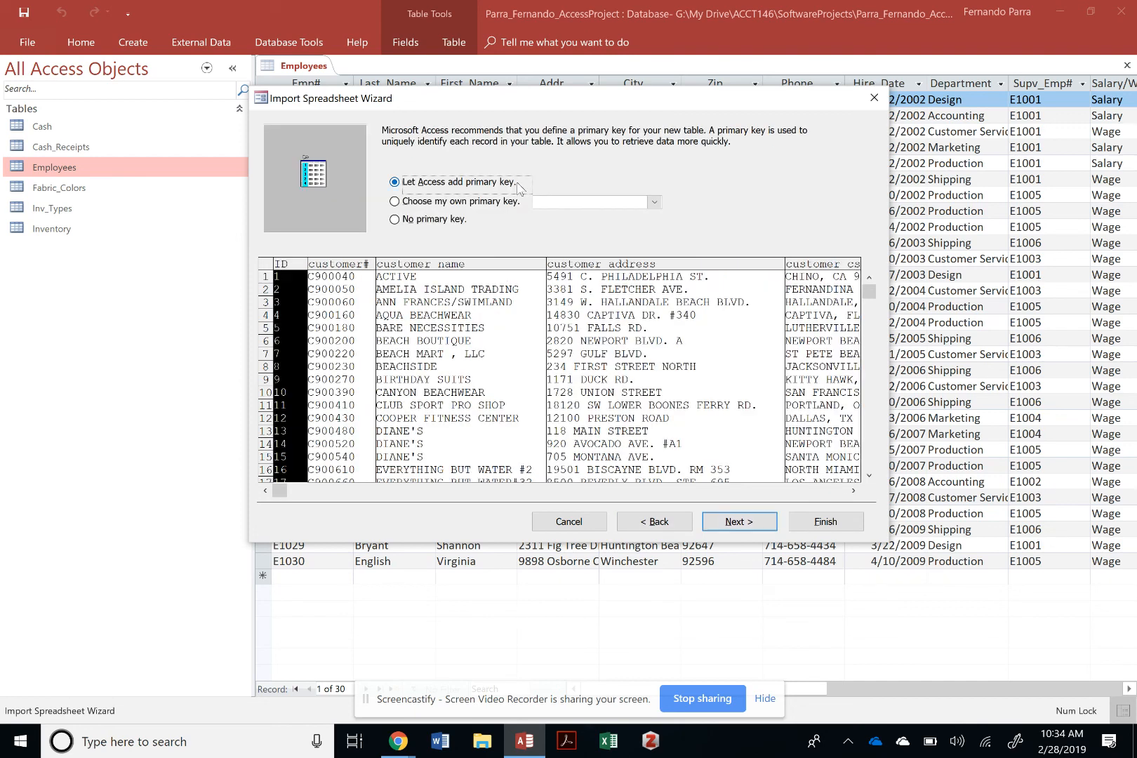
{"action": "left_click", "coordinate": [482, 203]}
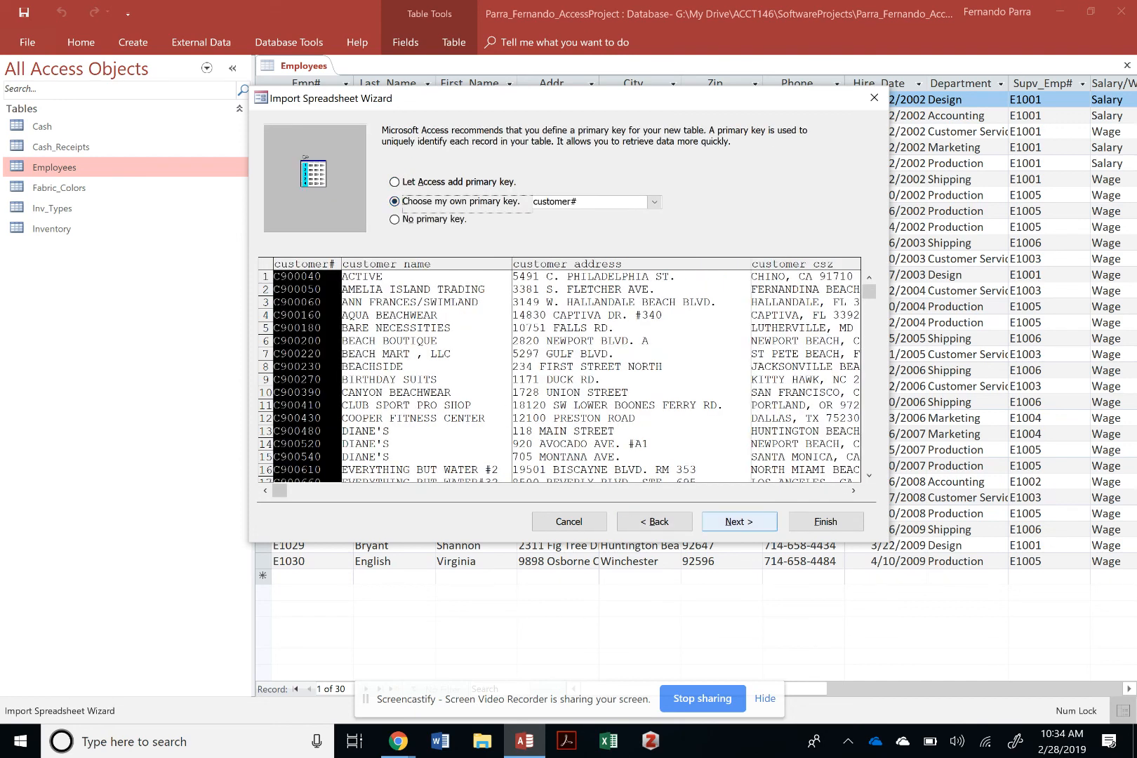
{"action": "key", "text": "Return"}
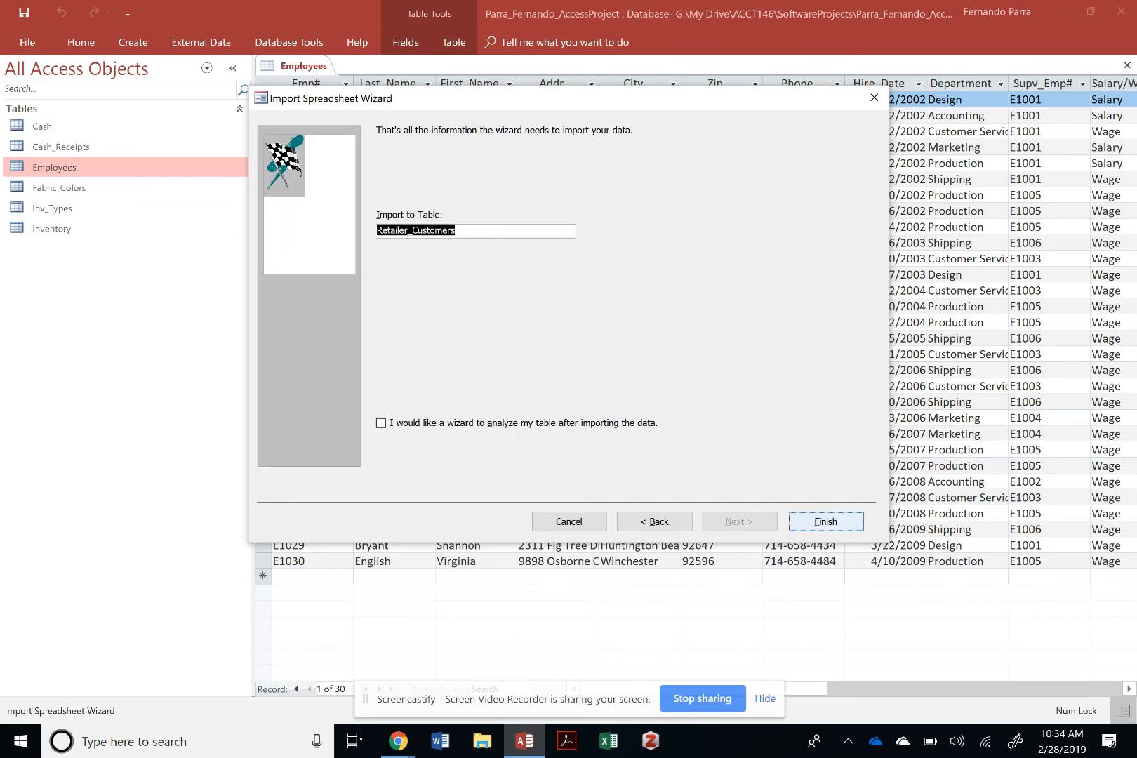
{"action": "key", "text": "Return"}
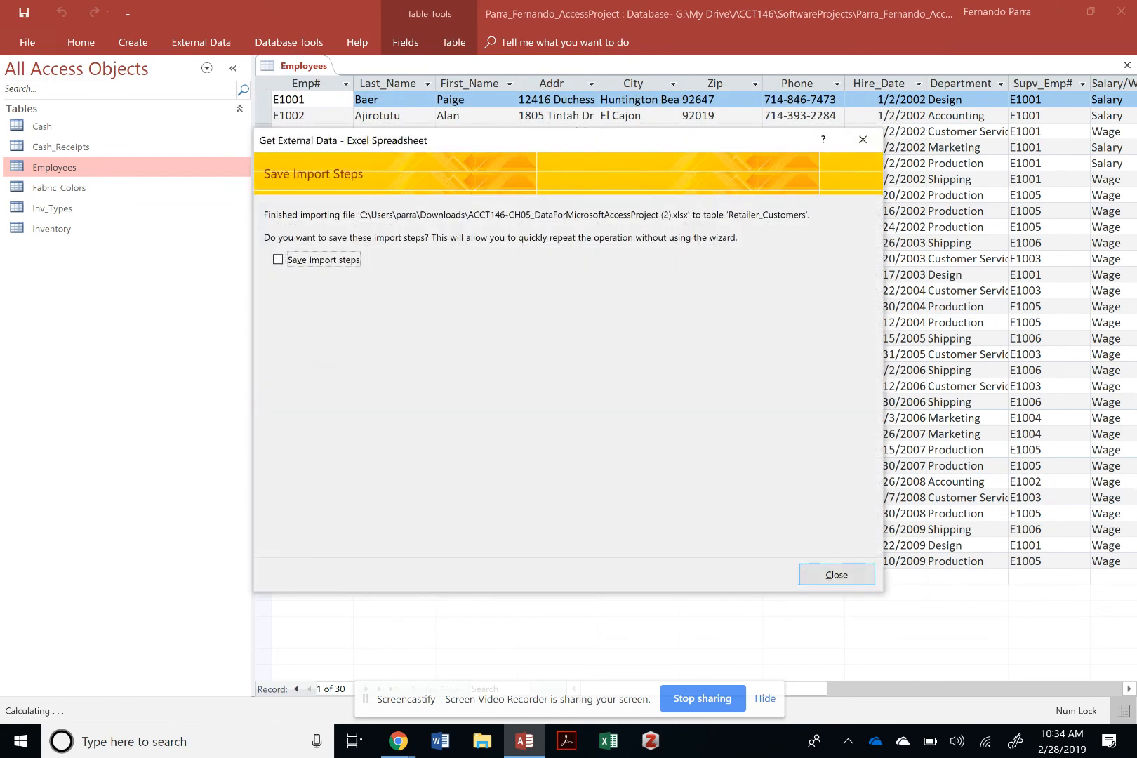
{"action": "left_click", "coordinate": [835, 574]}
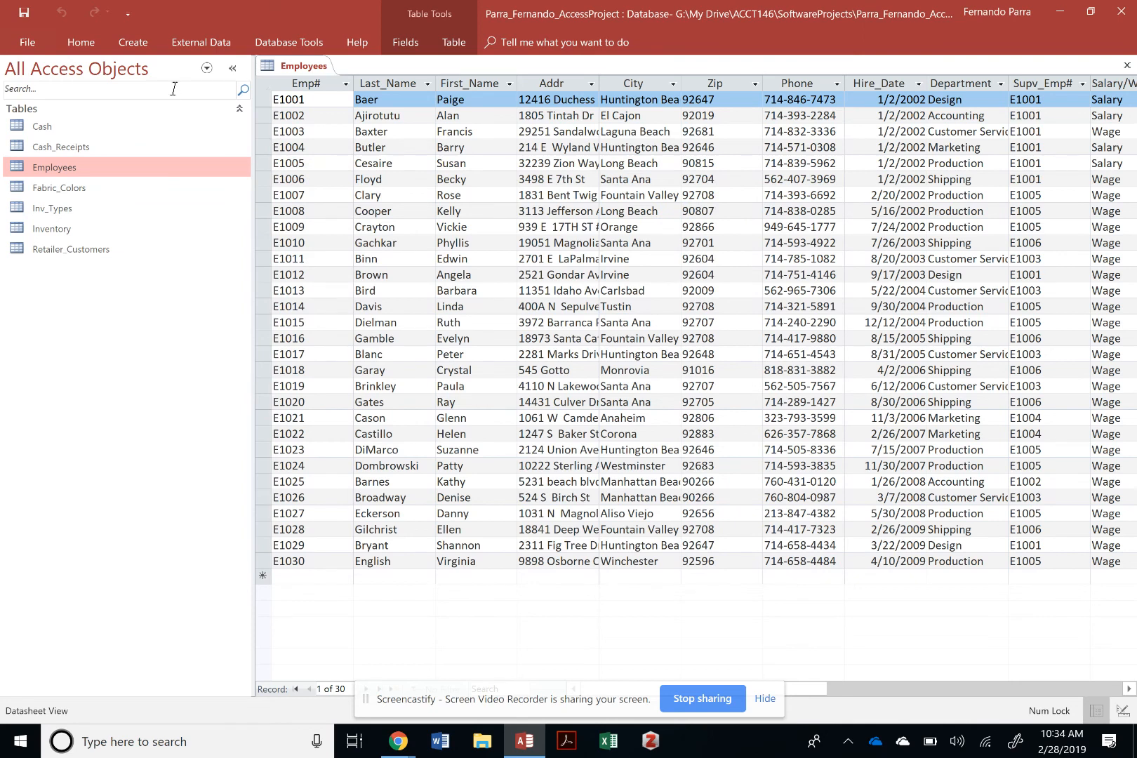
Start another Excel import of ACCT146-CH05_DataForMicrosoftAccessProject (2).xlsx into a new table in the current database
{"action": "left_click", "coordinate": [132, 42]}
{"action": "left_click", "coordinate": [200, 42]}
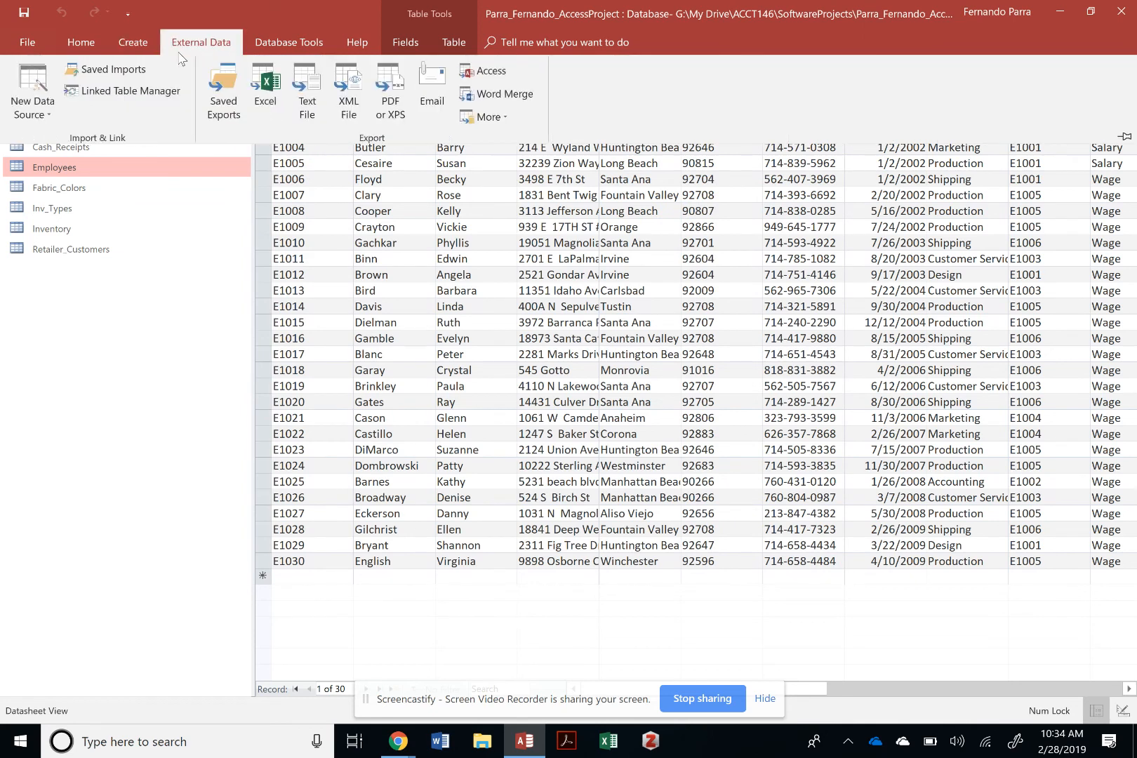
{"action": "left_click", "coordinate": [37, 99]}
{"action": "mouse_move", "coordinate": [49, 148]}
{"action": "left_click", "coordinate": [217, 158]}
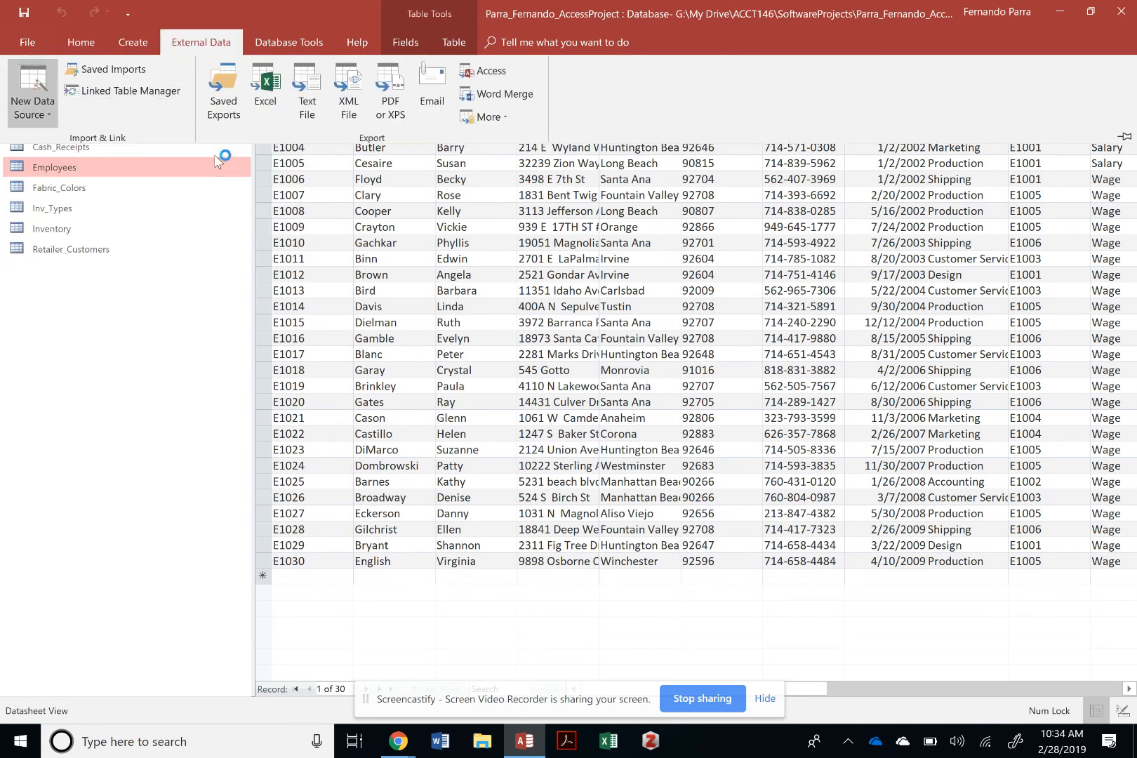
{"action": "left_click", "coordinate": [833, 247]}
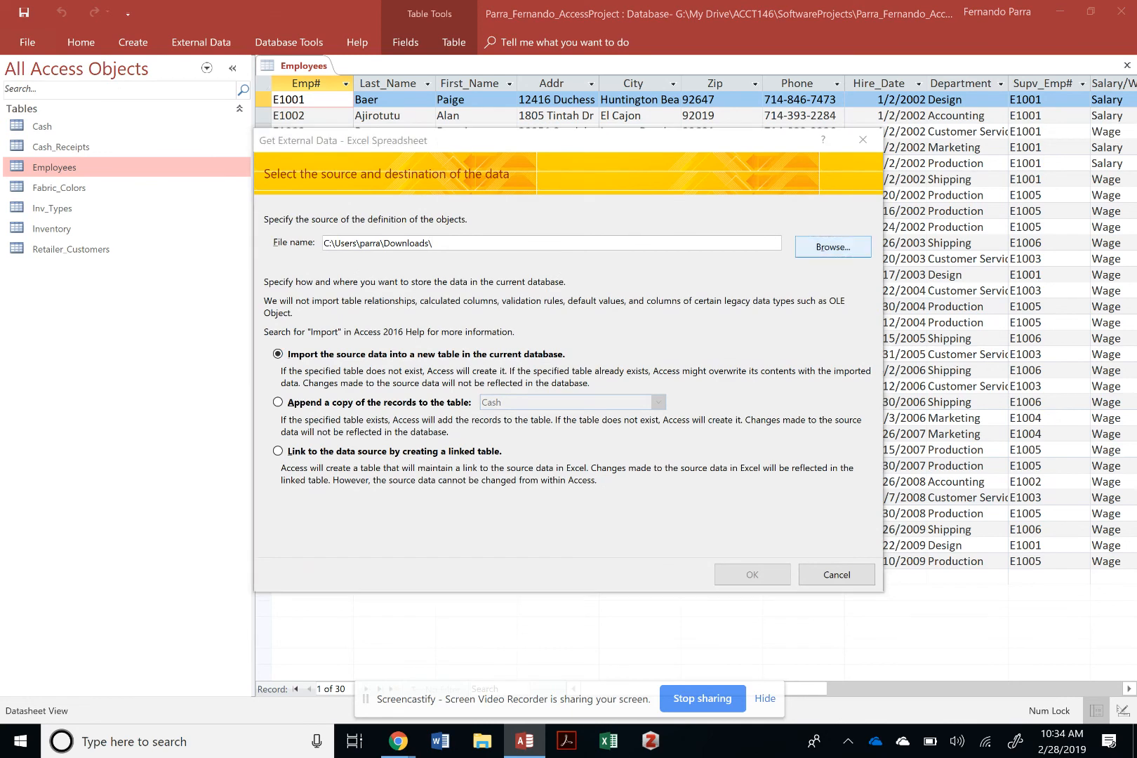
{"action": "left_click", "coordinate": [497, 266]}
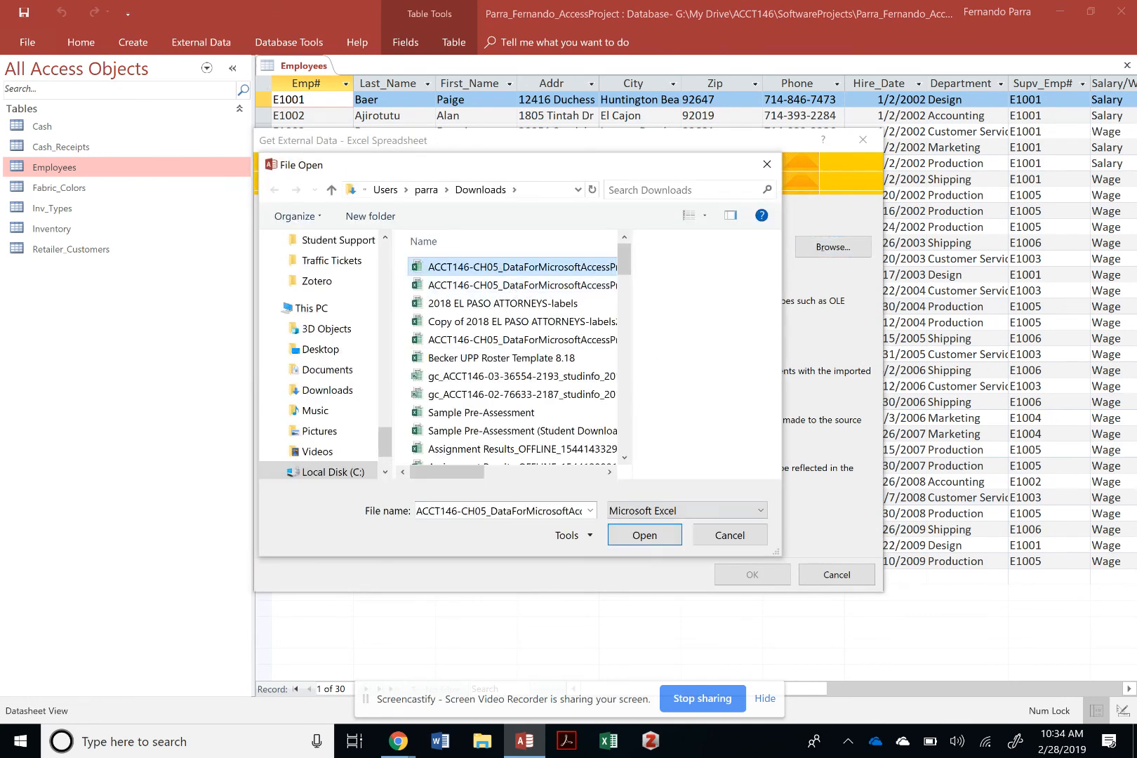
{"action": "left_click", "coordinate": [644, 535]}
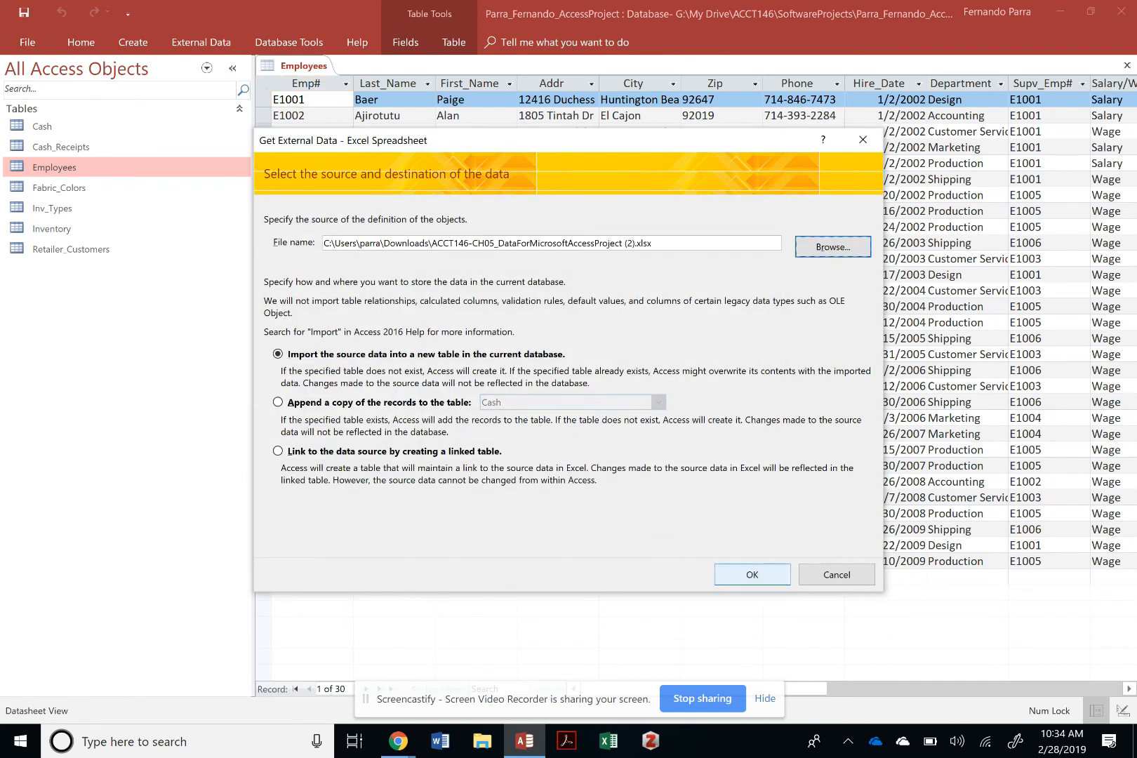
{"action": "left_click", "coordinate": [752, 574]}
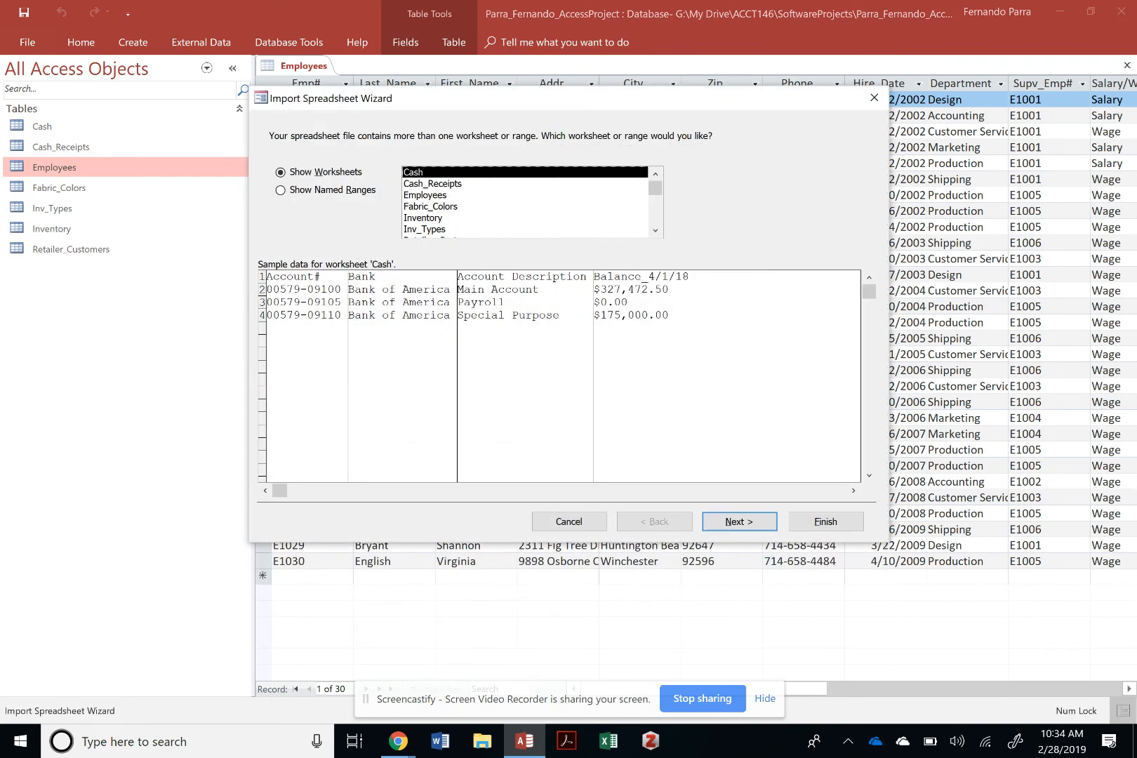
Choose the Retailer_Sales worksheet as the import source, using its first row as column headings, and proceed to the field options
{"action": "left_click", "coordinate": [515, 209]}
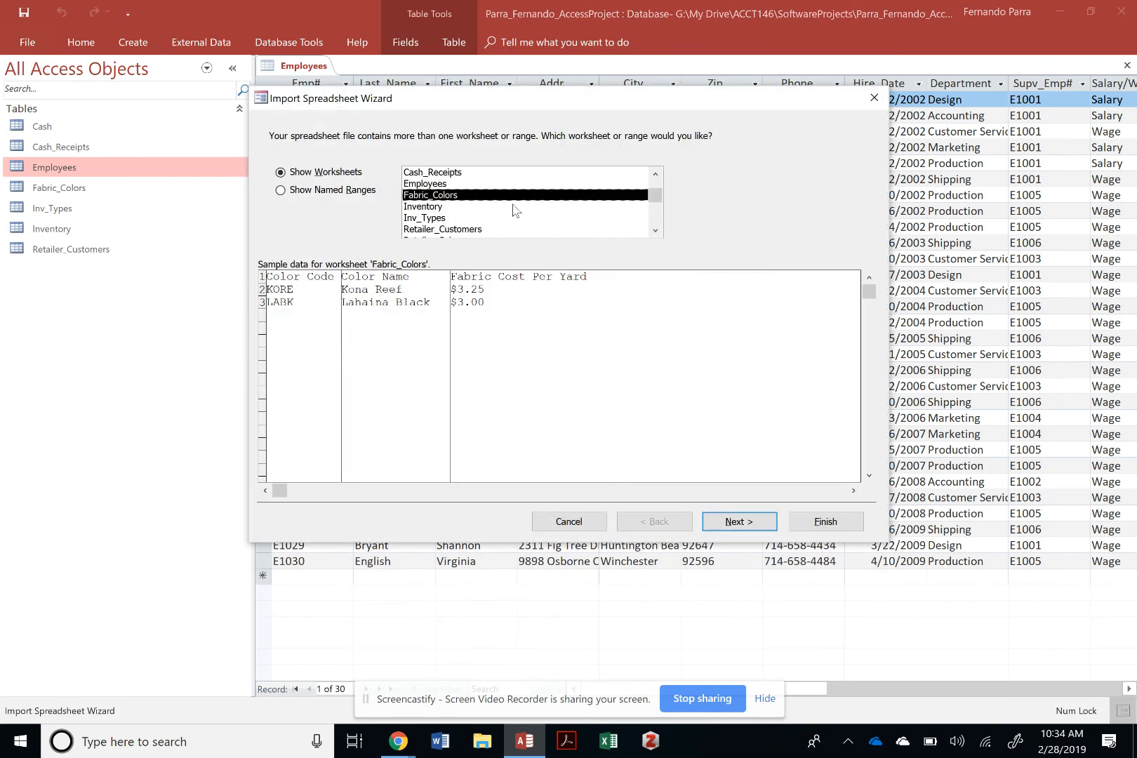
{"action": "scroll", "coordinate": [477, 235], "scroll_direction": "down", "scroll_amount": 1}
{"action": "left_click", "coordinate": [468, 218]}
{"action": "left_click", "coordinate": [466, 207]}
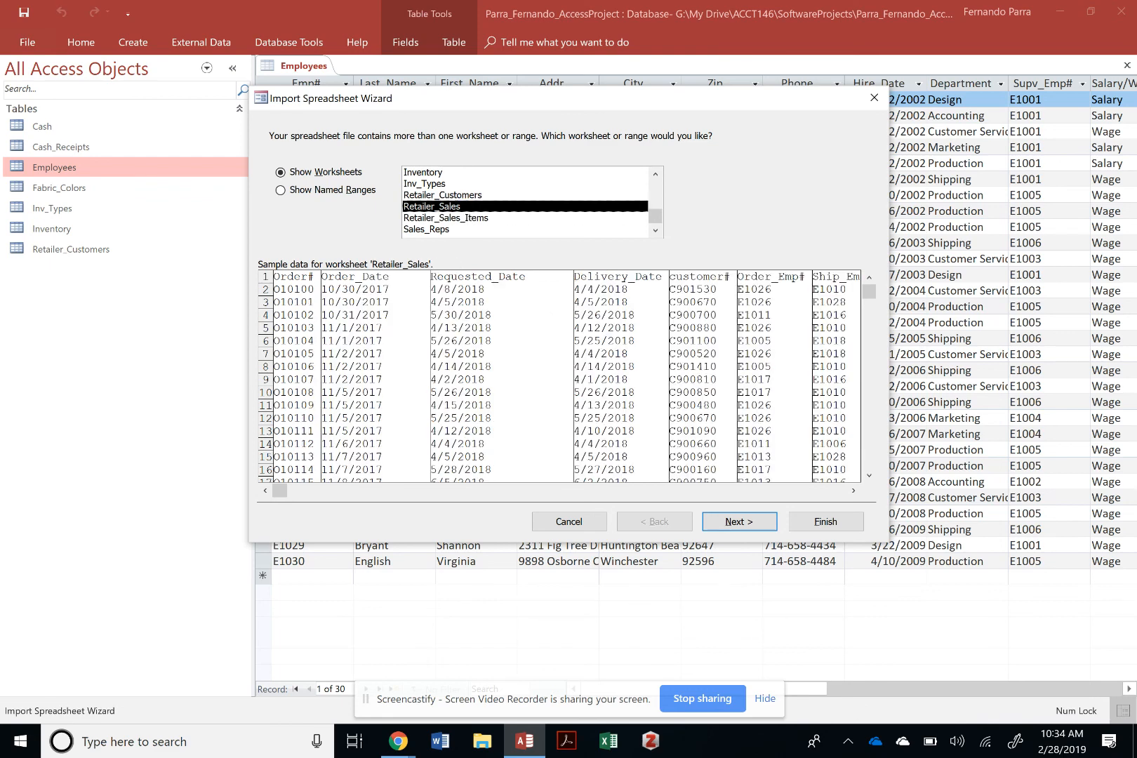
{"action": "left_click", "coordinate": [738, 521]}
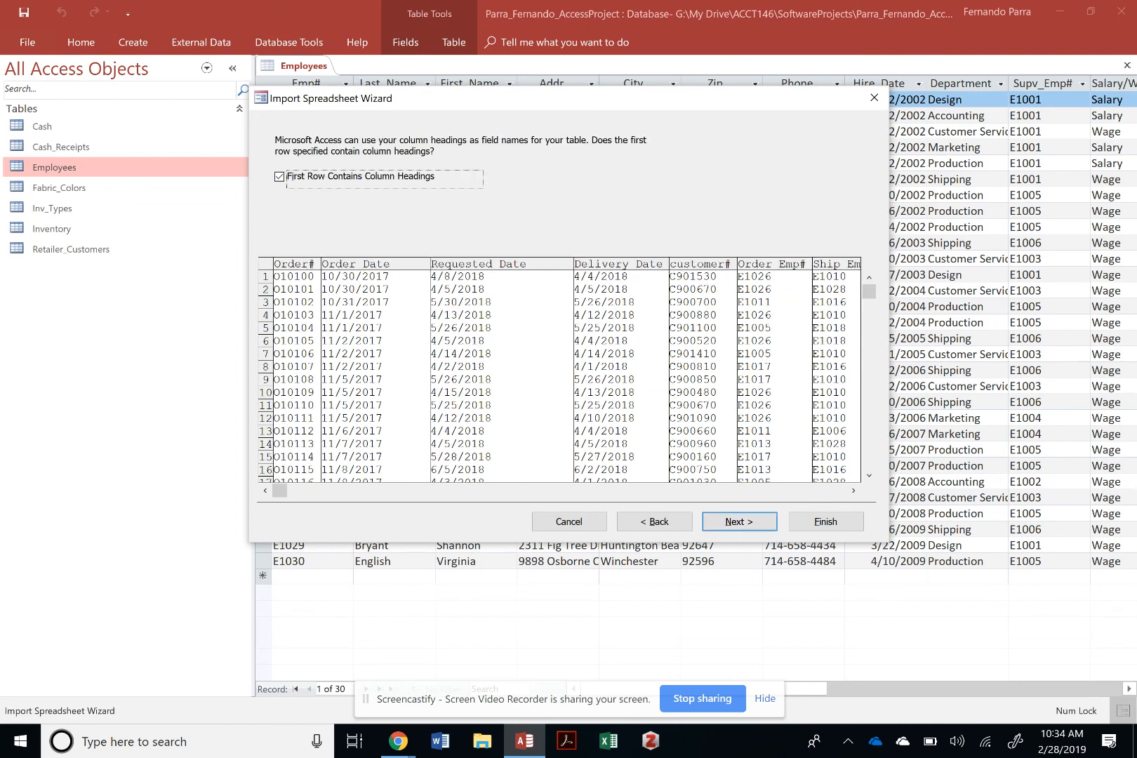
{"action": "left_click", "coordinate": [739, 521]}
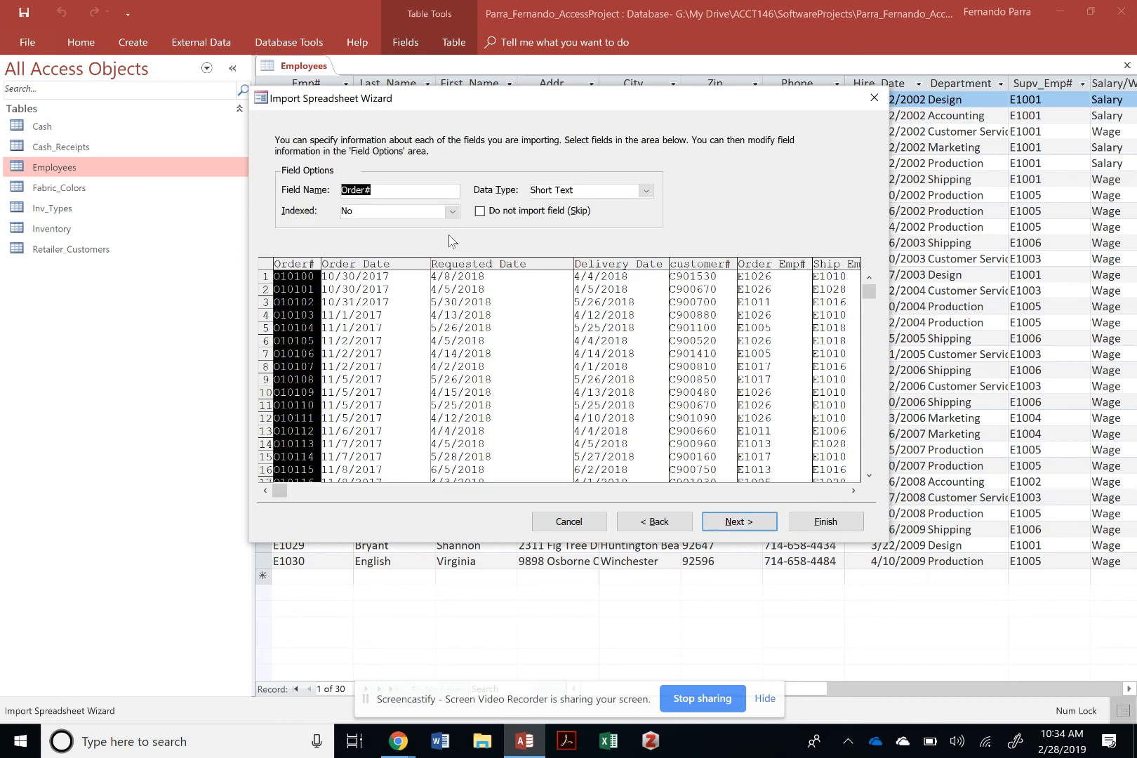
Review the field options of the Retailer_Sales columns, from Order# and the date fields through the employee numbers, Shipping_Cost and cash_rcpt#
{"action": "left_click", "coordinate": [397, 296]}
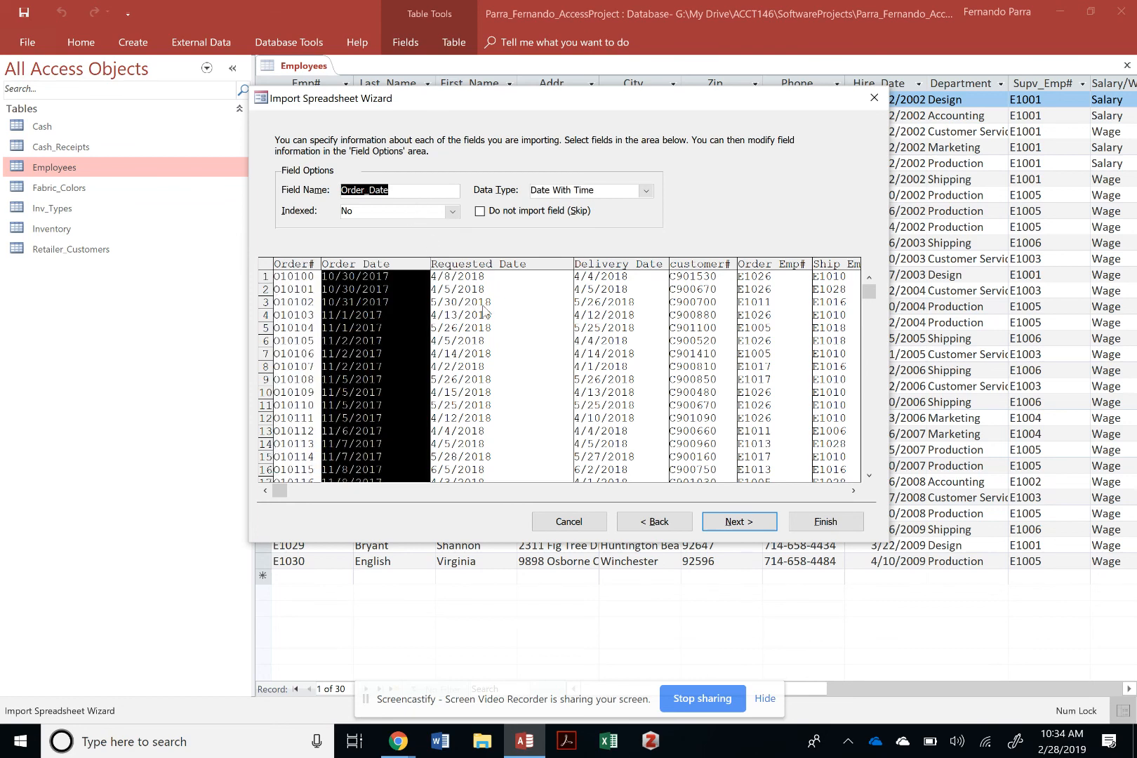
{"action": "left_click", "coordinate": [296, 315]}
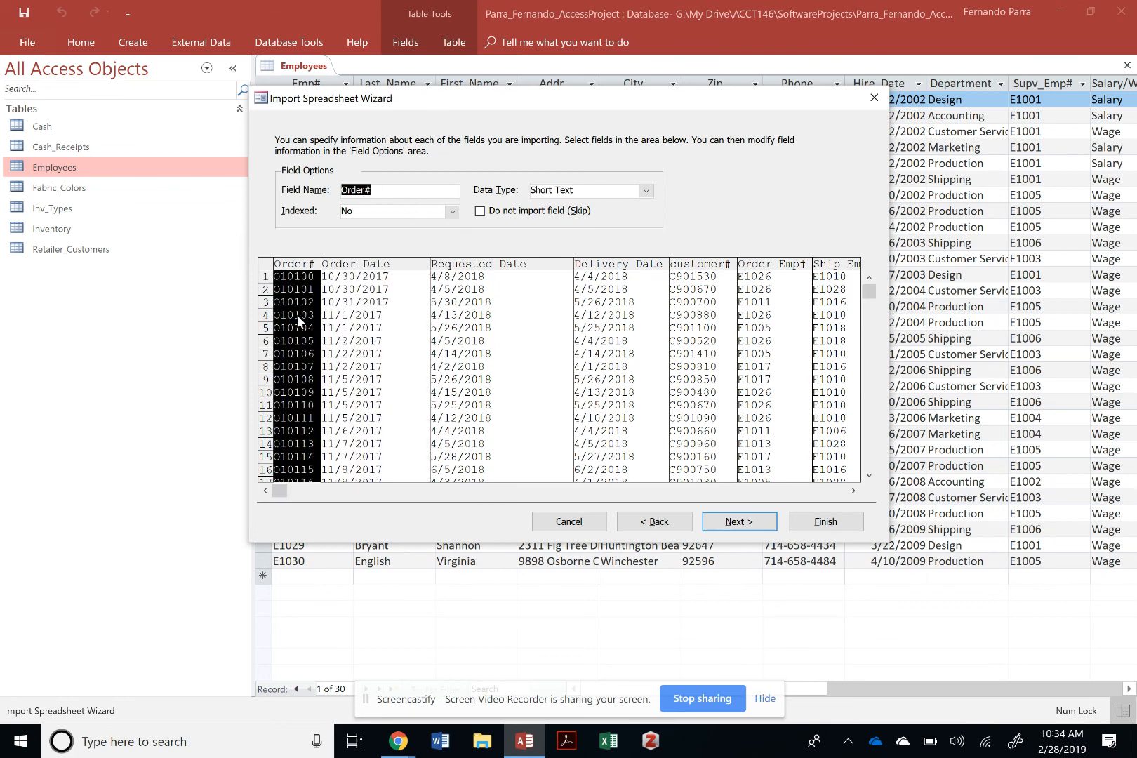
{"action": "left_click", "coordinate": [391, 324]}
{"action": "left_click", "coordinate": [479, 323]}
{"action": "left_click", "coordinate": [612, 326]}
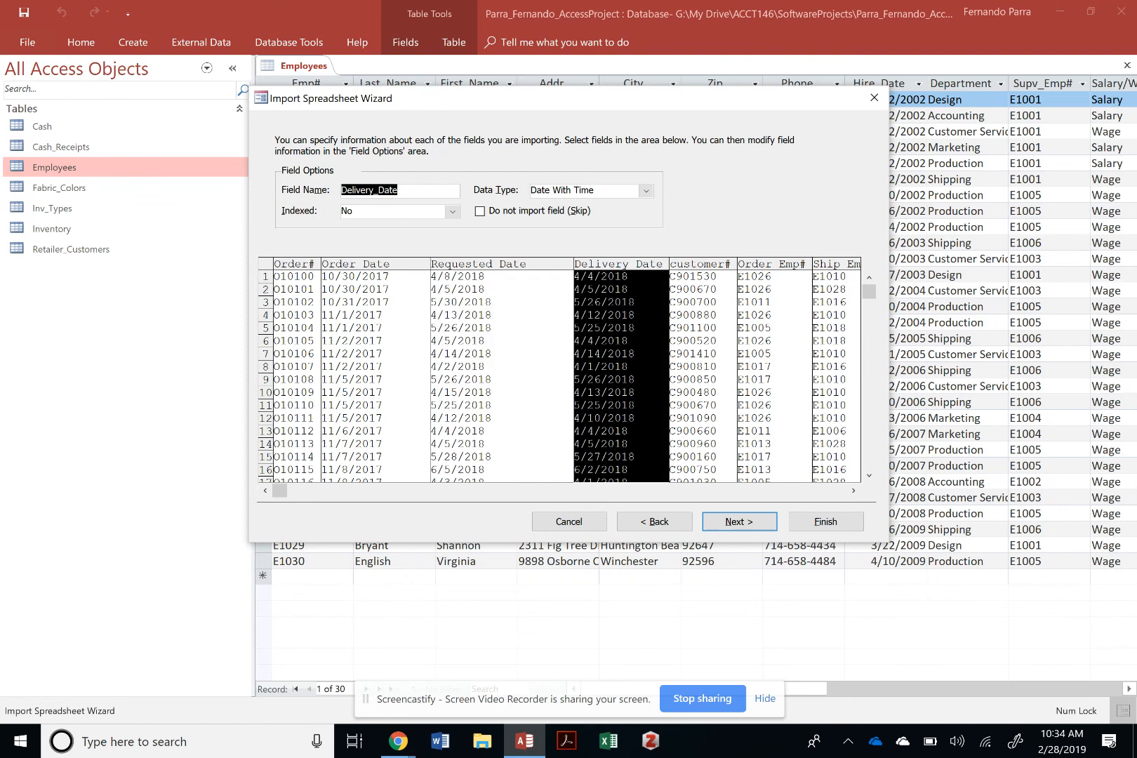
{"action": "left_click", "coordinate": [699, 327]}
{"action": "left_click", "coordinate": [772, 327]}
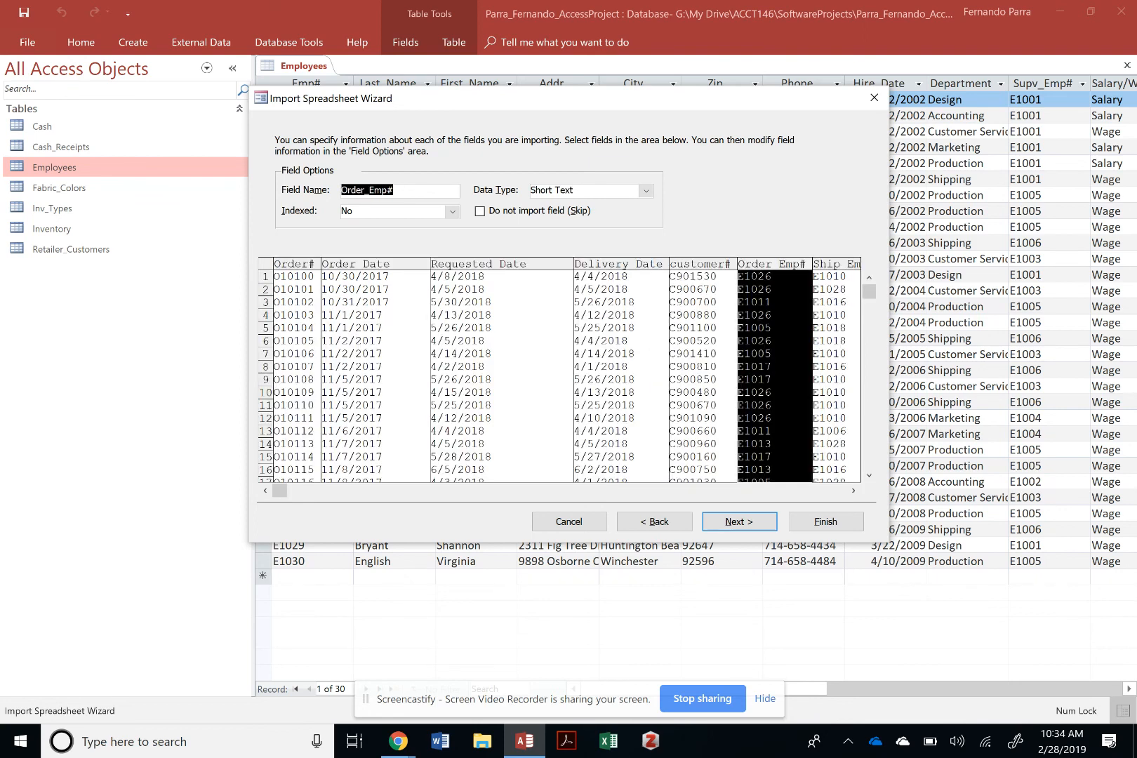
{"action": "left_click", "coordinate": [835, 327]}
{"action": "left_click", "coordinate": [828, 491]}
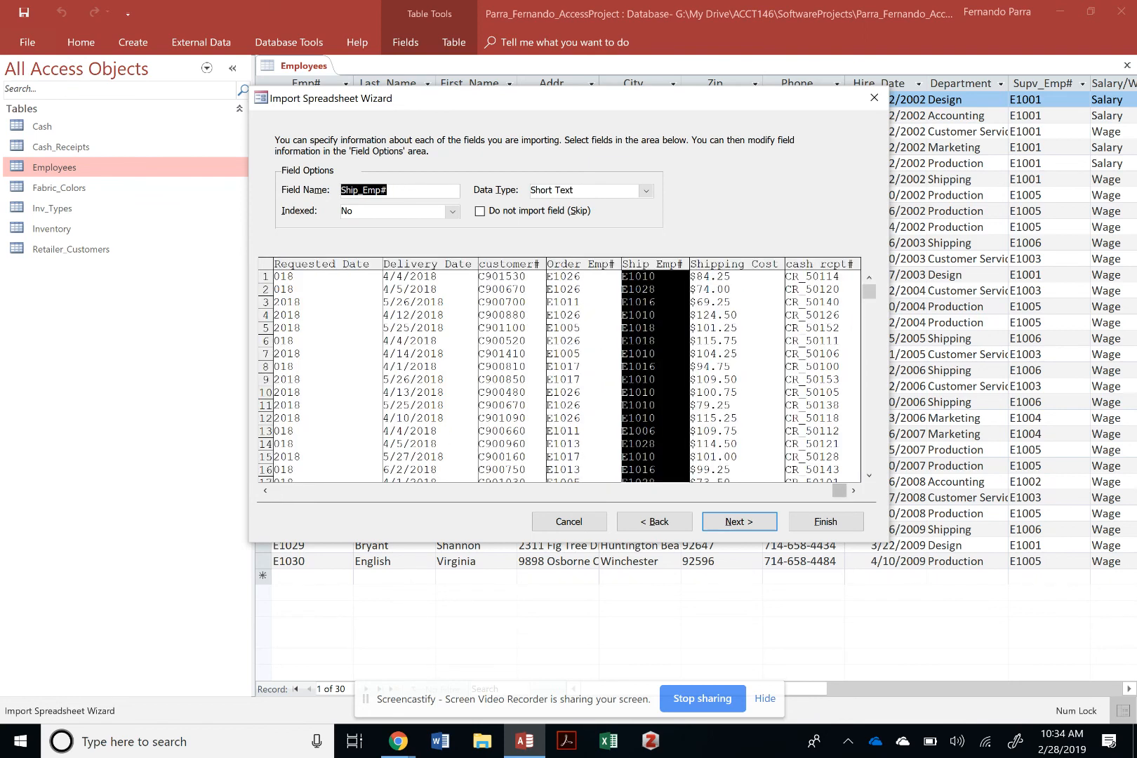
{"action": "right_click", "coordinate": [714, 491]}
{"action": "left_click", "coordinate": [733, 421]}
{"action": "left_click", "coordinate": [655, 393]}
{"action": "left_click", "coordinate": [820, 380]}
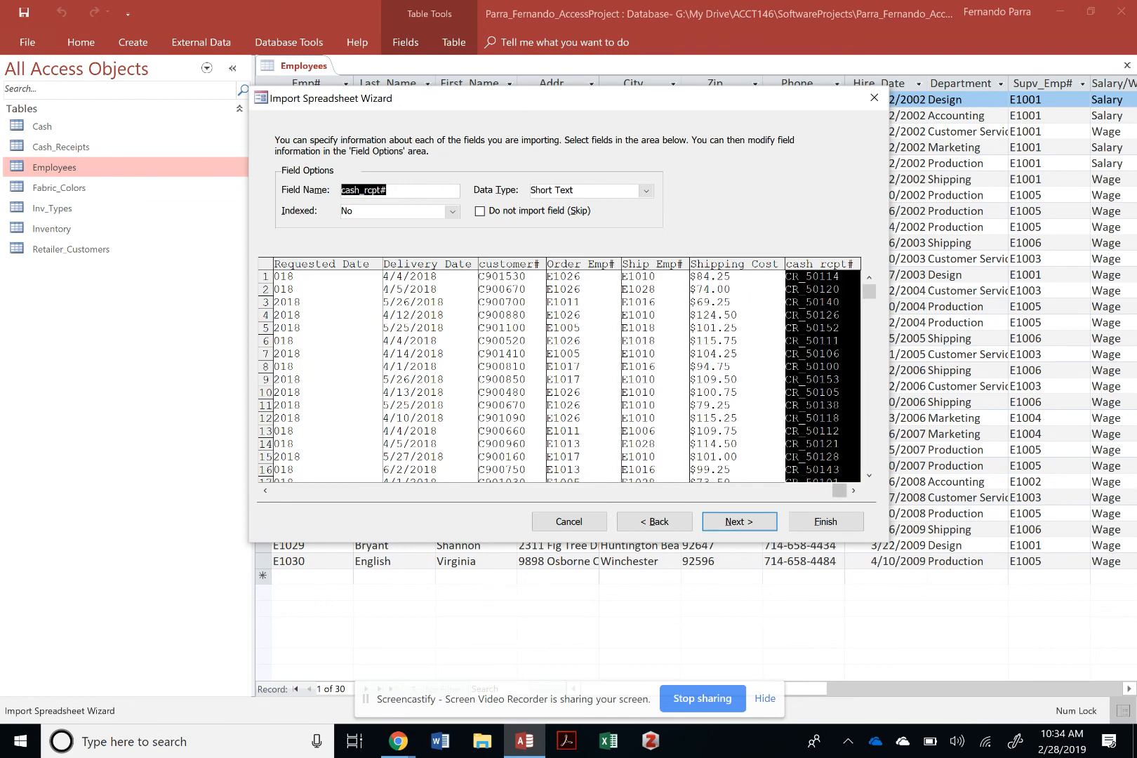
Finish the import into a table named Retailer_Sales with Order# as primary key, without saving the import steps
{"action": "left_click", "coordinate": [739, 521]}
{"action": "left_click", "coordinate": [453, 202]}
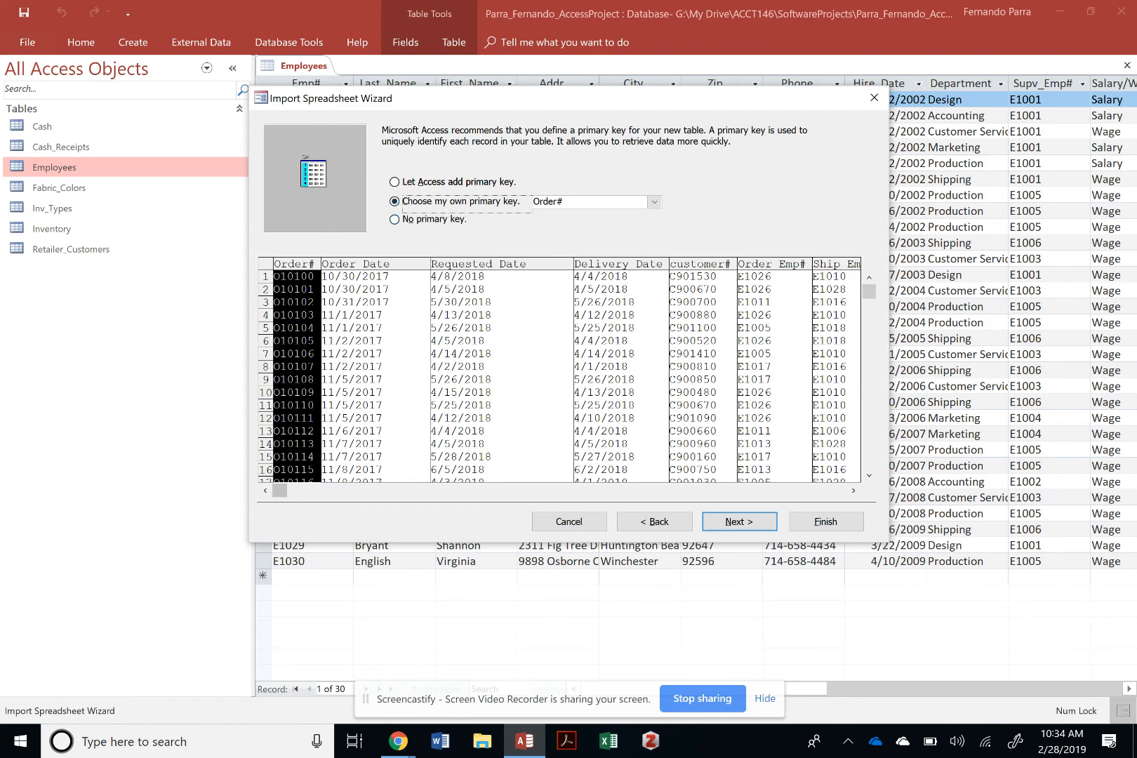
{"action": "left_click", "coordinate": [739, 520]}
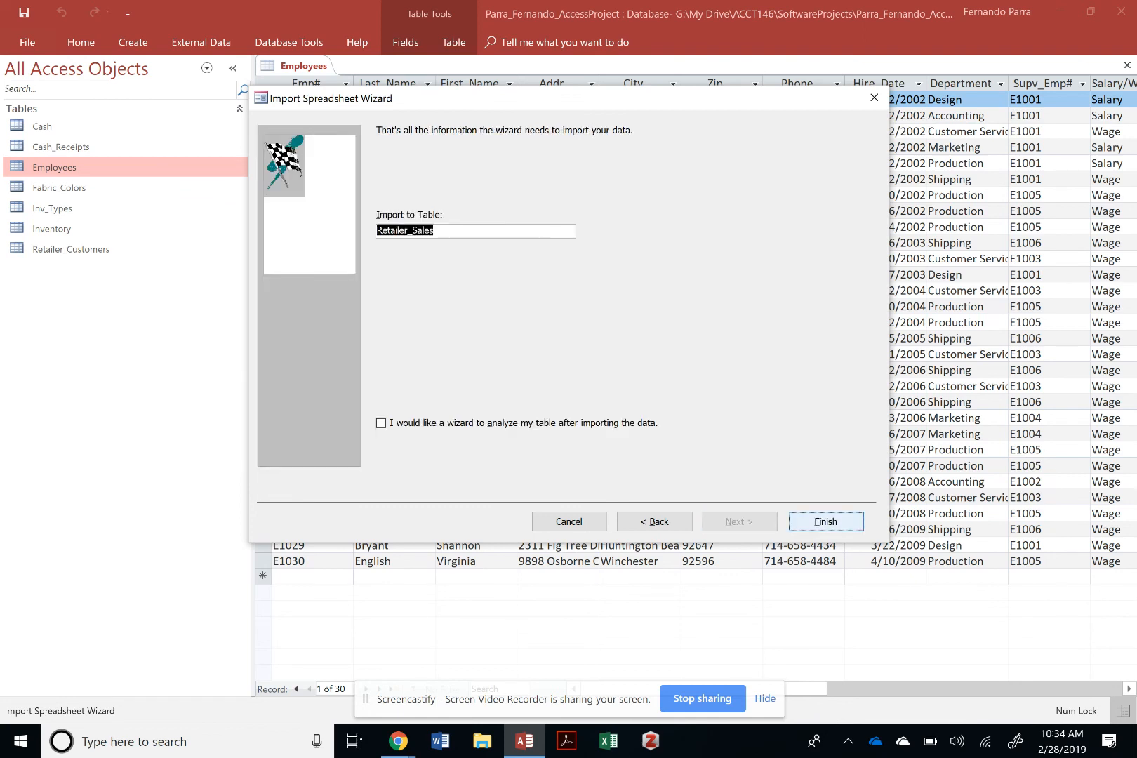
{"action": "key", "text": "Return"}
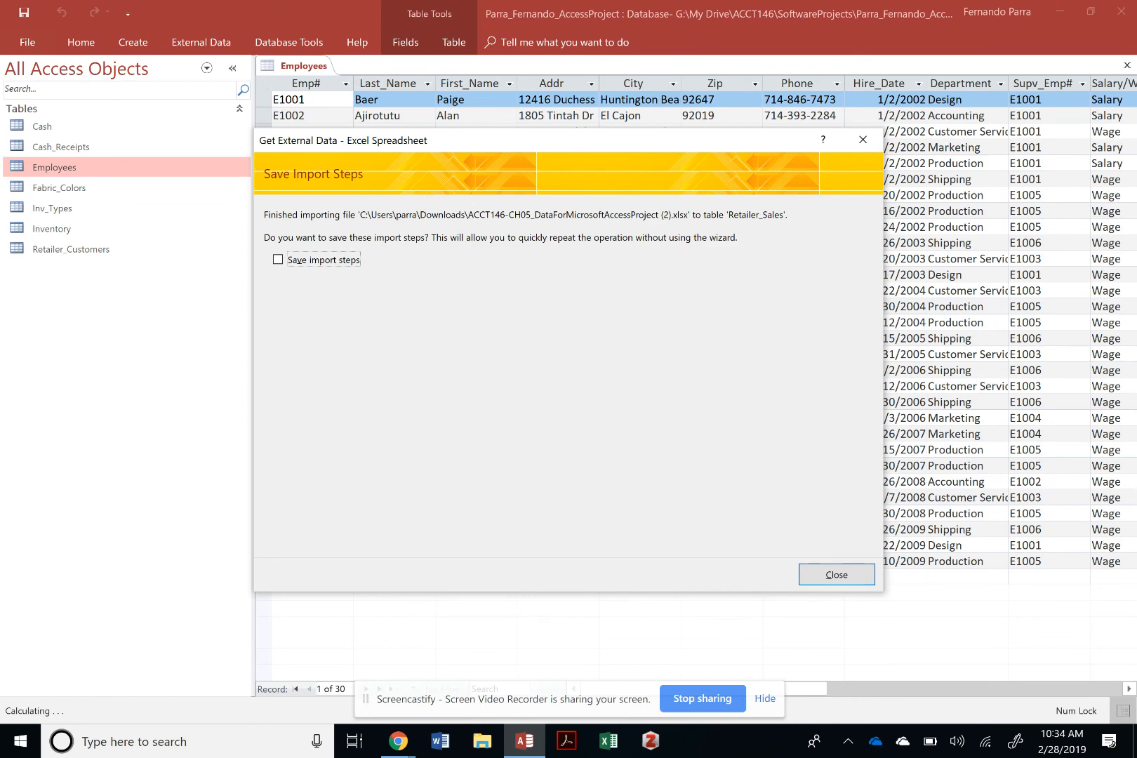
{"action": "left_click", "coordinate": [836, 574]}
{"action": "left_click", "coordinate": [133, 42]}
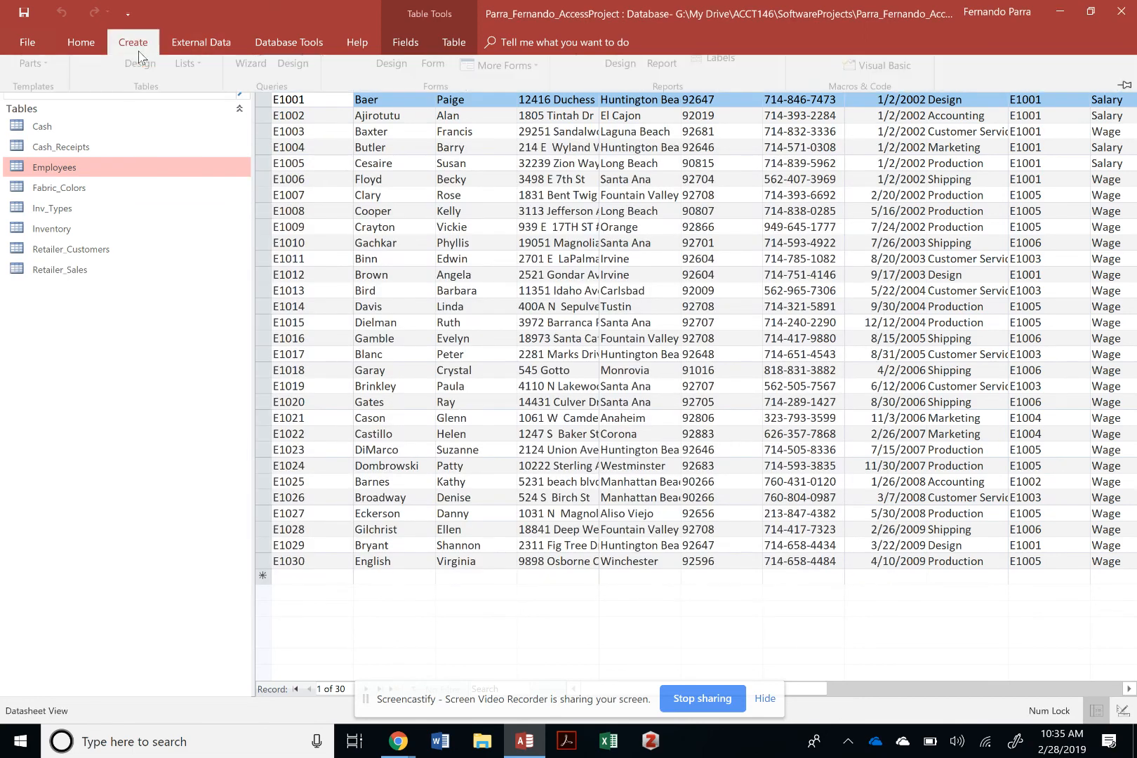